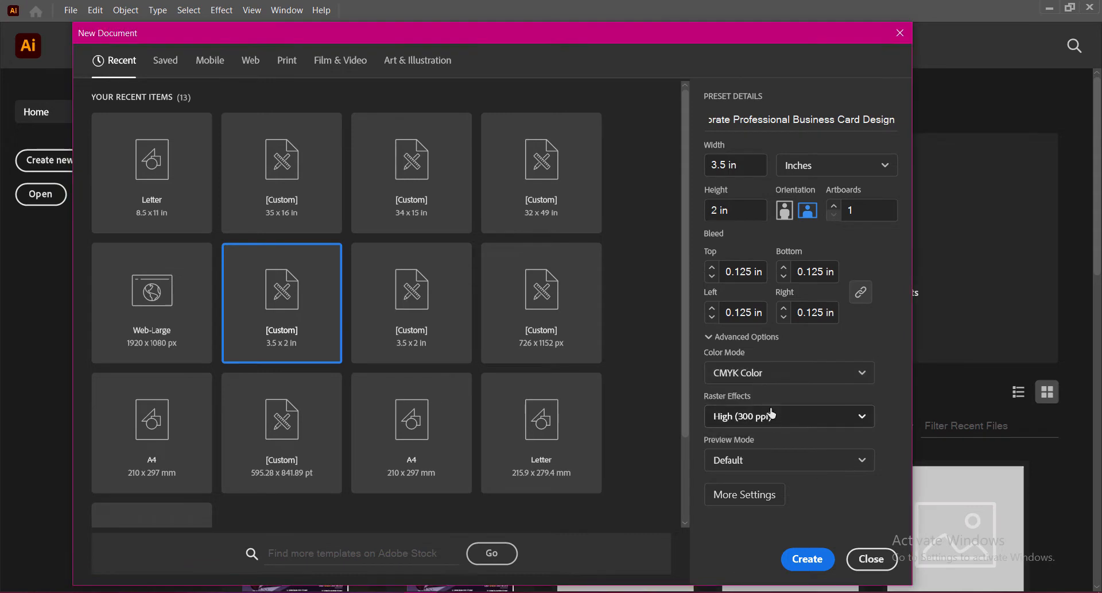
Step: Create the 3.5 × 2 in CMYK card document with 0.125 in bleed at High (300 ppi)
click(768, 416)
click(753, 443)
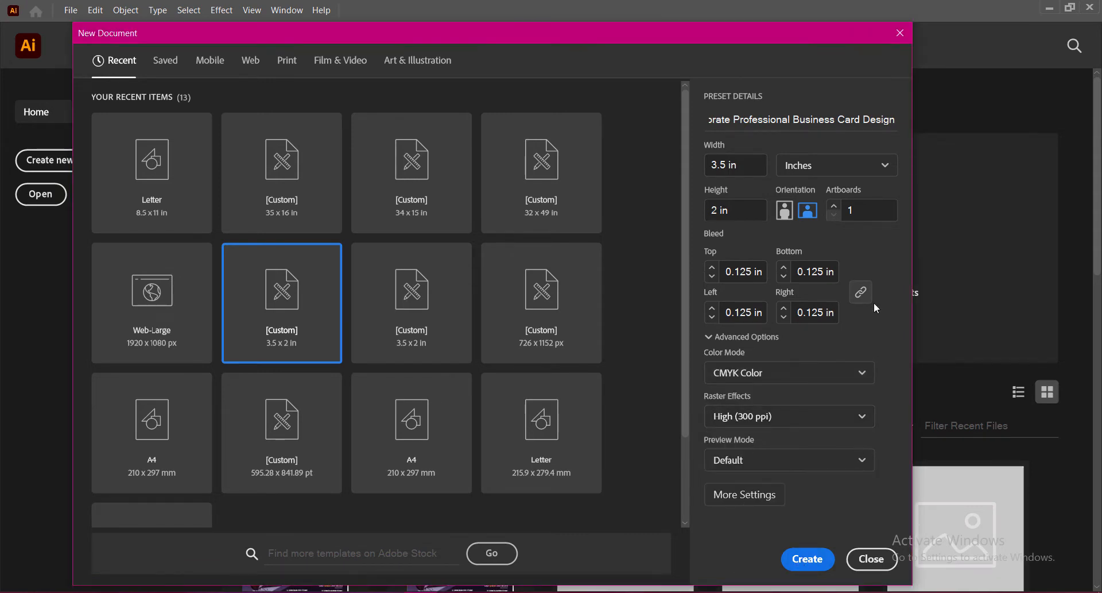
key(Return)
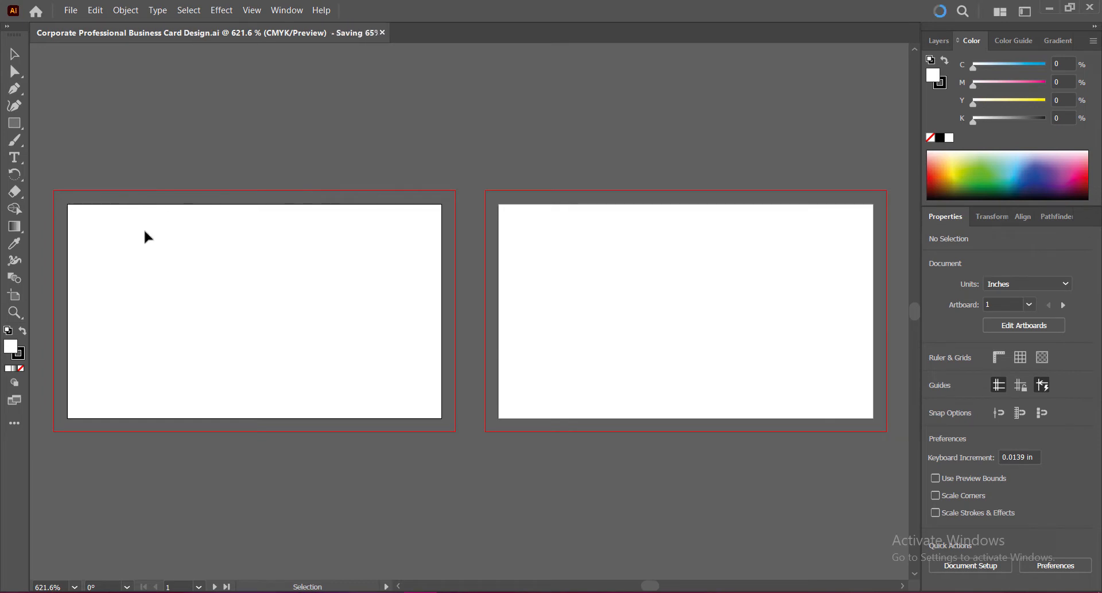
Step: Draw a rectangle with no stroke and resize it to 3.25 × 1.75 in
click(21, 368)
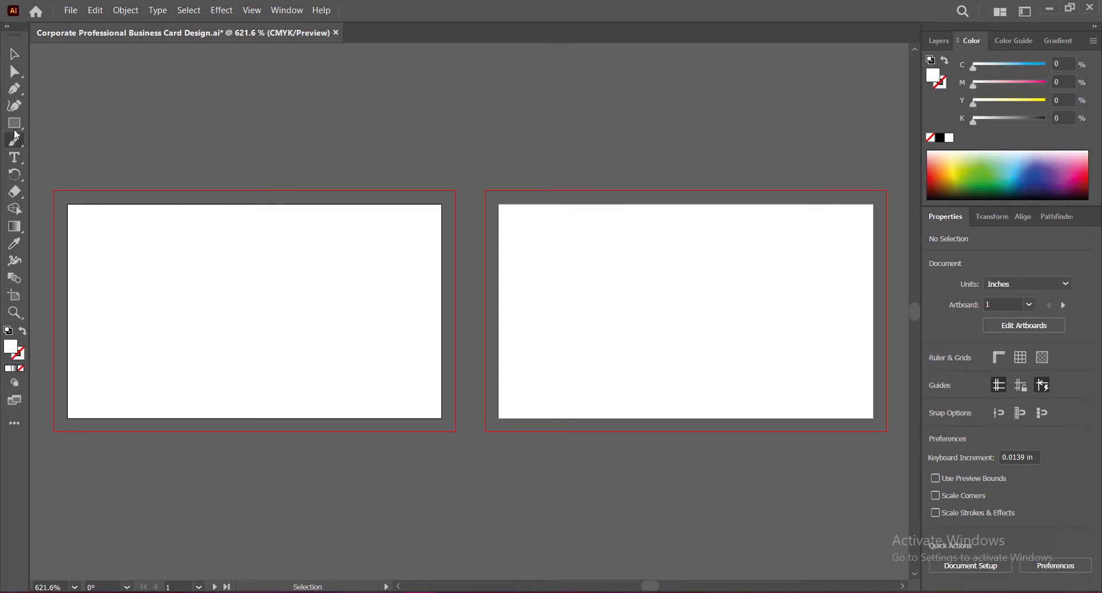
drag(14, 123, 46, 128)
drag(54, 191, 455, 431)
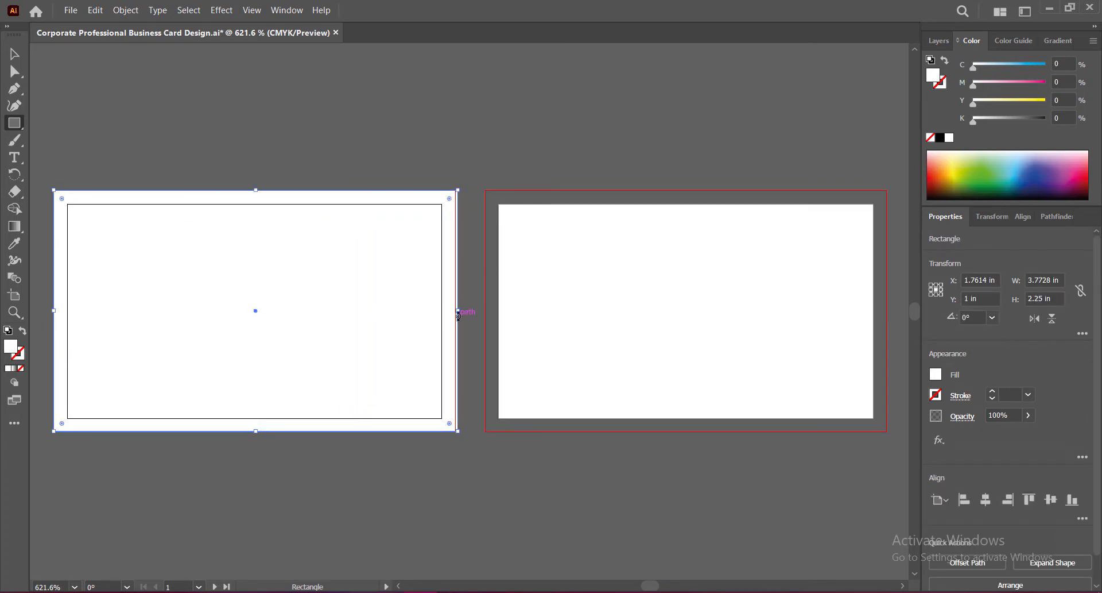
drag(457, 311, 456, 311)
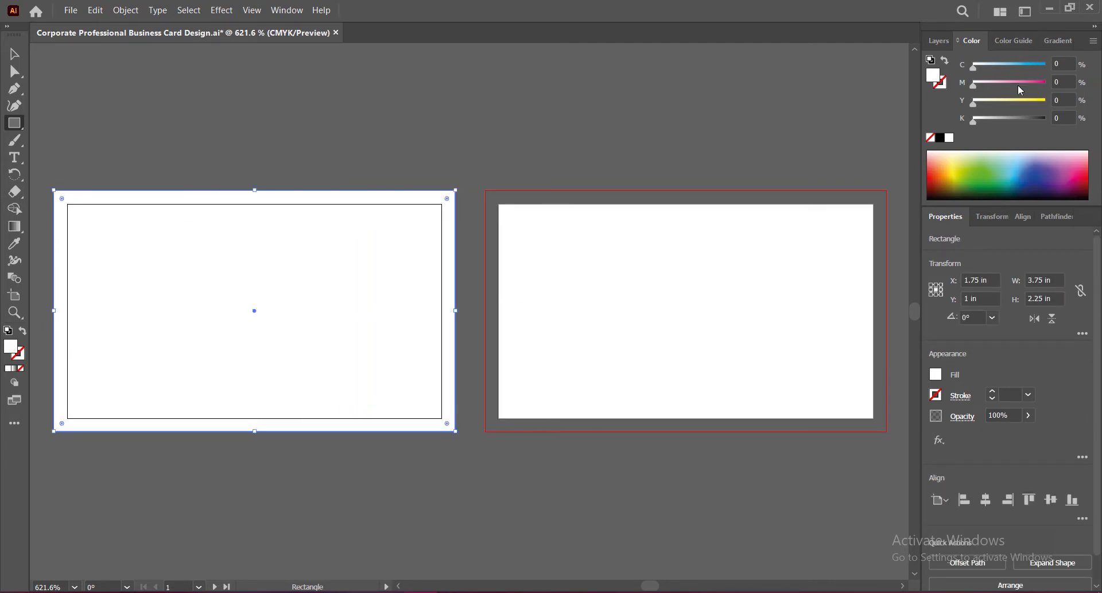
double_click(1044, 288)
text(3.25)
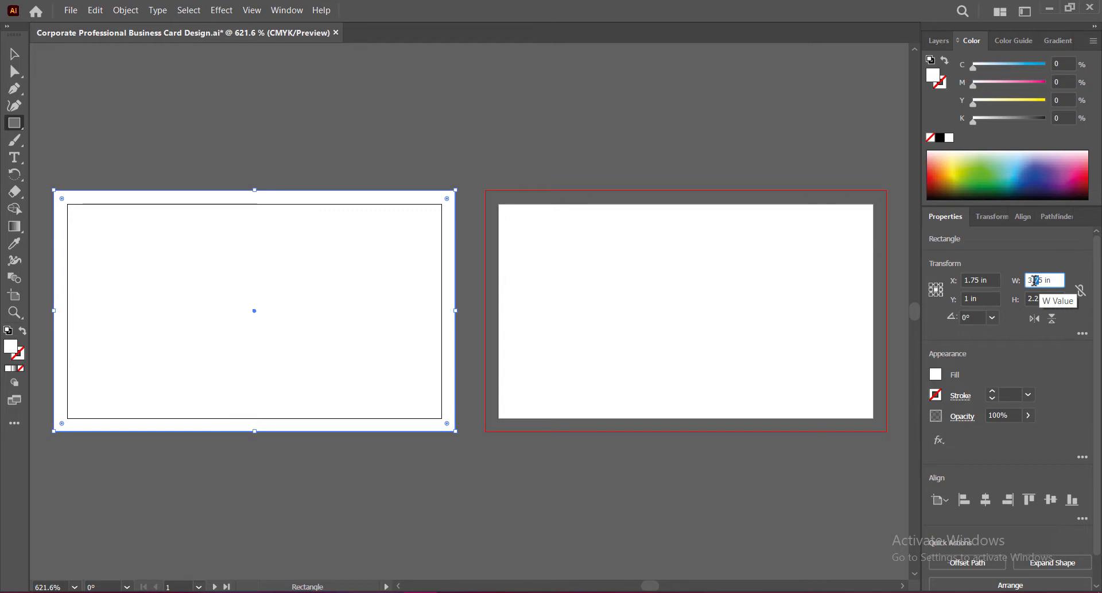
key(Tab)
text(1.)
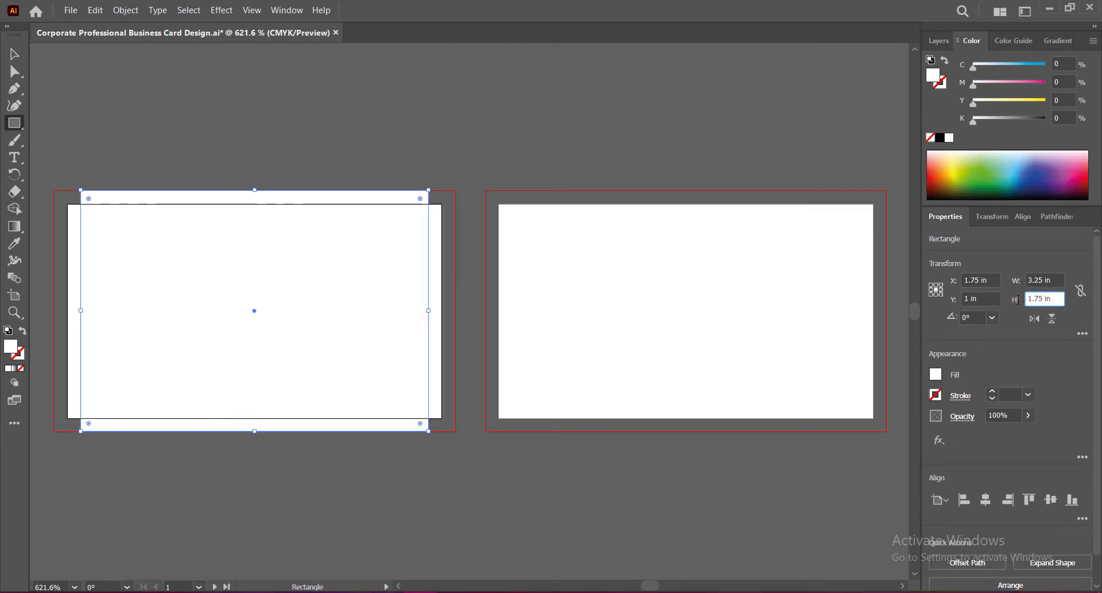
key(Return)
Step: Turn the rectangle into guides and copy it onto the second artboard
right_click(262, 218)
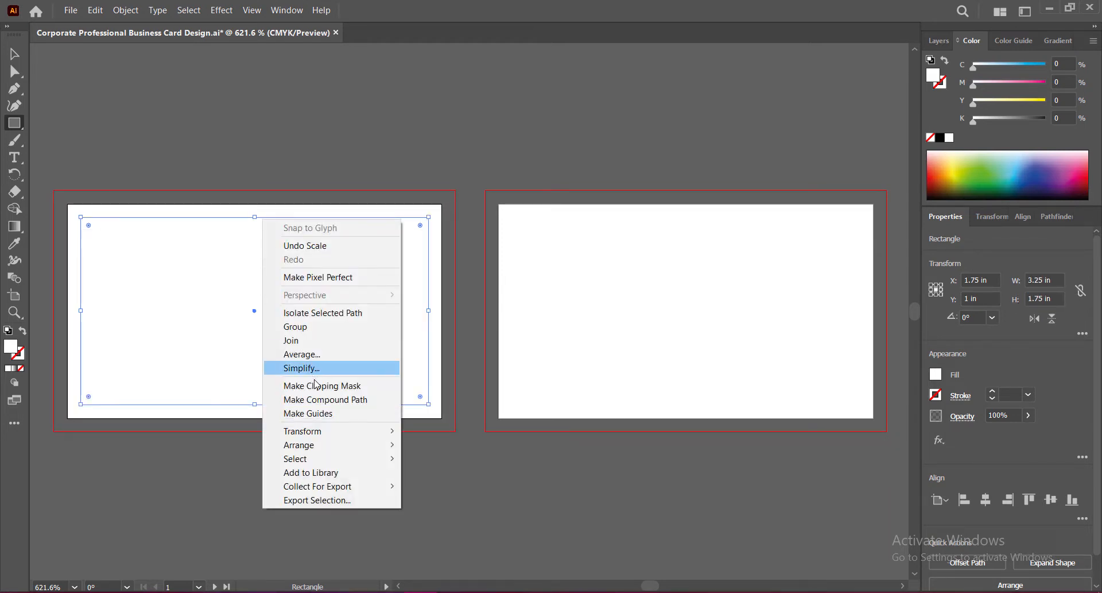
key(Escape)
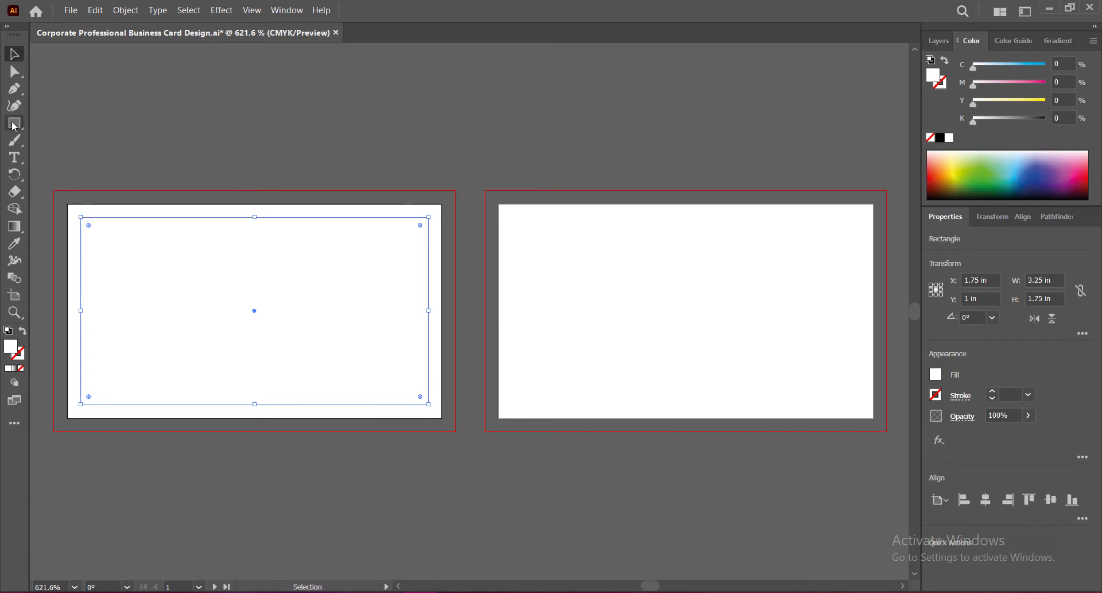
drag(52, 188, 303, 425)
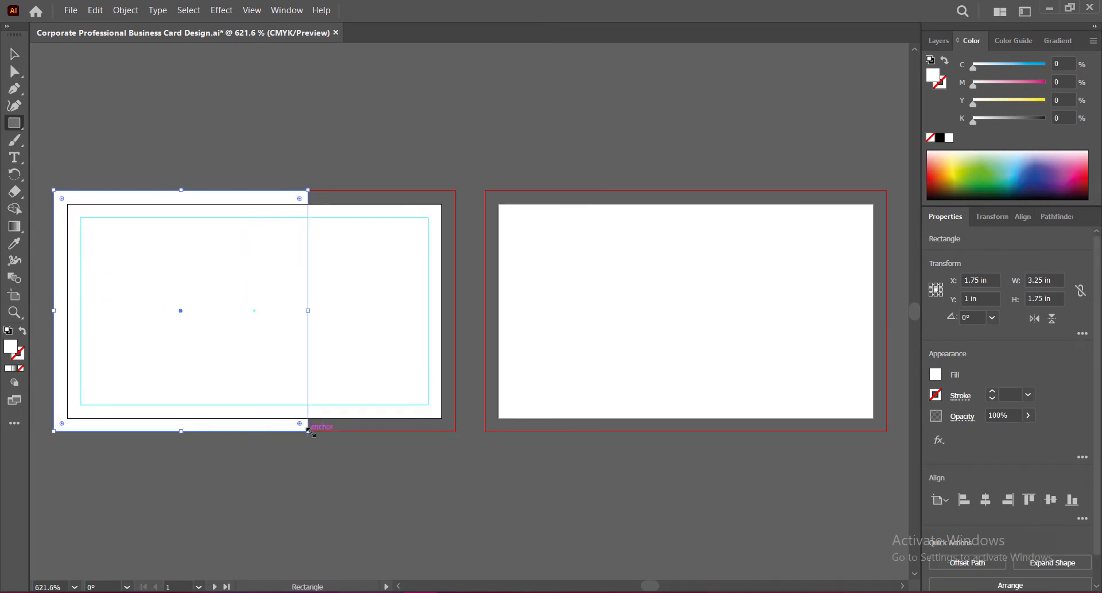
key(ctrl+z)
key(v)
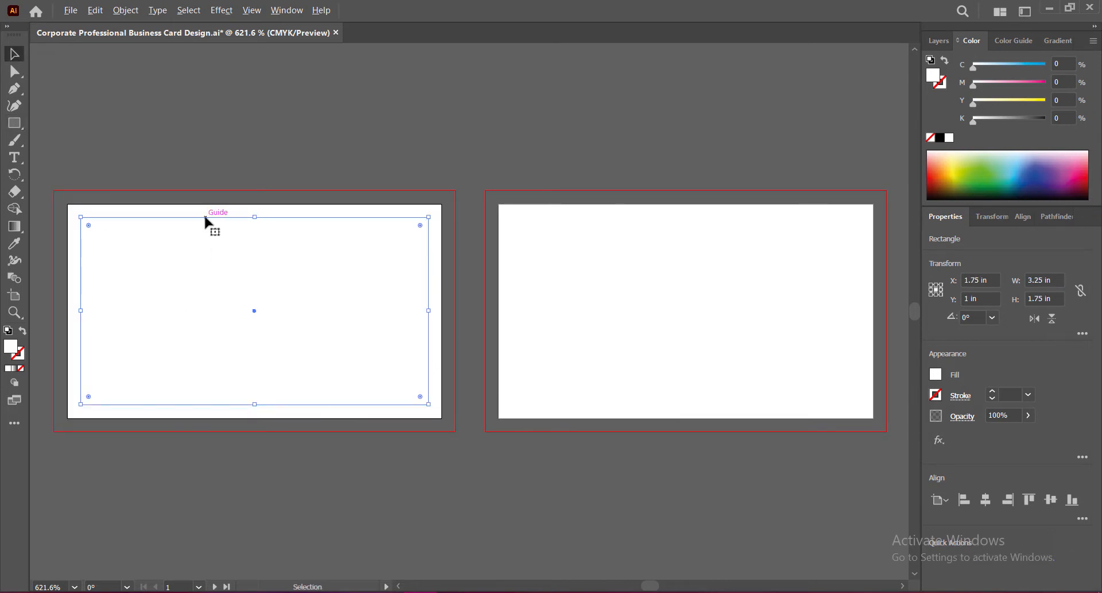
drag(205, 217, 629, 208)
click(267, 134)
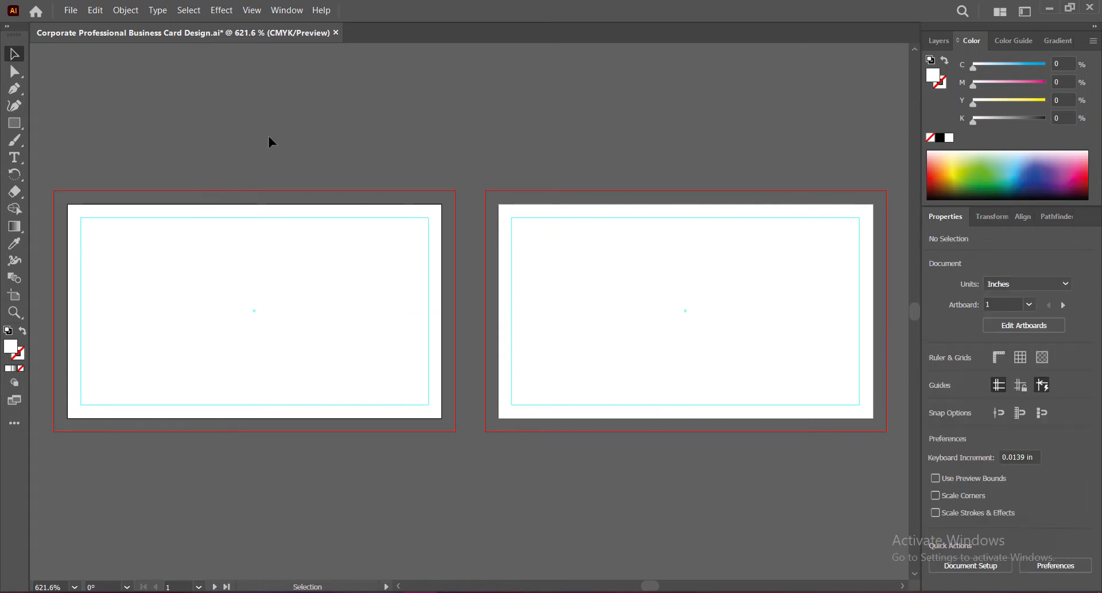
Step: Save, then draw a rectangle covering the left card's bleed area
key(ctrl+s)
key(m)
mouse_move(54, 191)
mouse_down()
mouse_move(235, 428)
mouse_move(456, 431)
mouse_up()
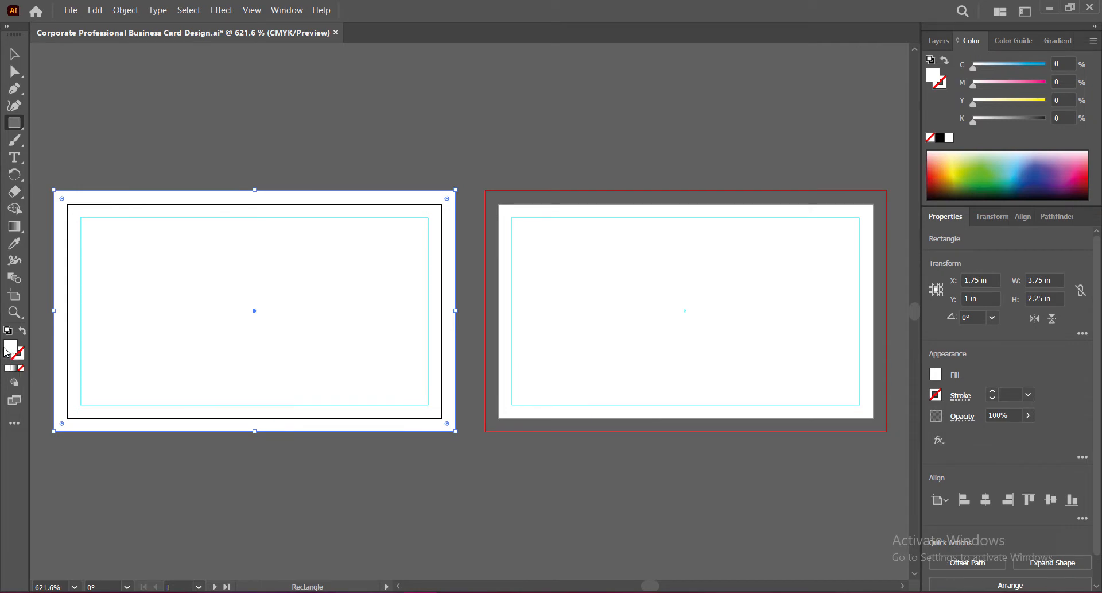
Step: Fill the rectangle with a 60° gradient and change its type to Freeform
click(14, 369)
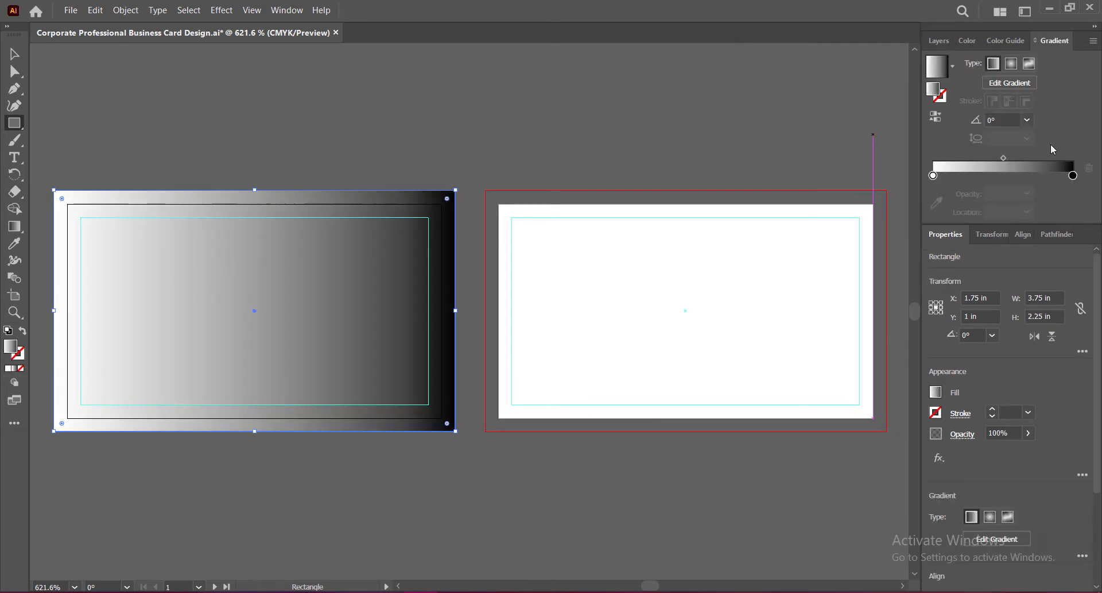
click(1027, 120)
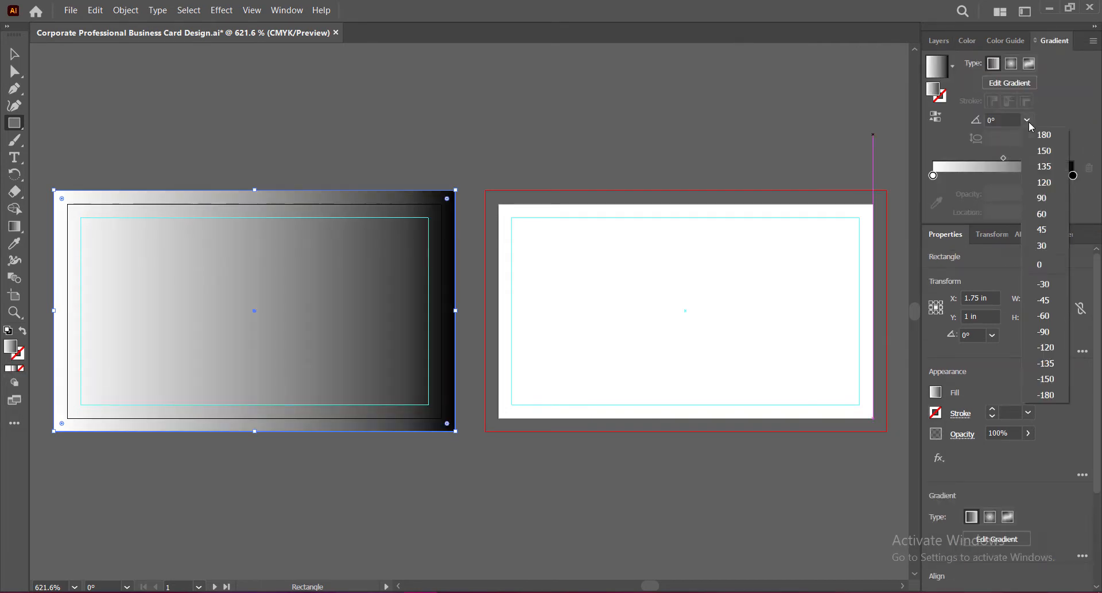
click(1045, 213)
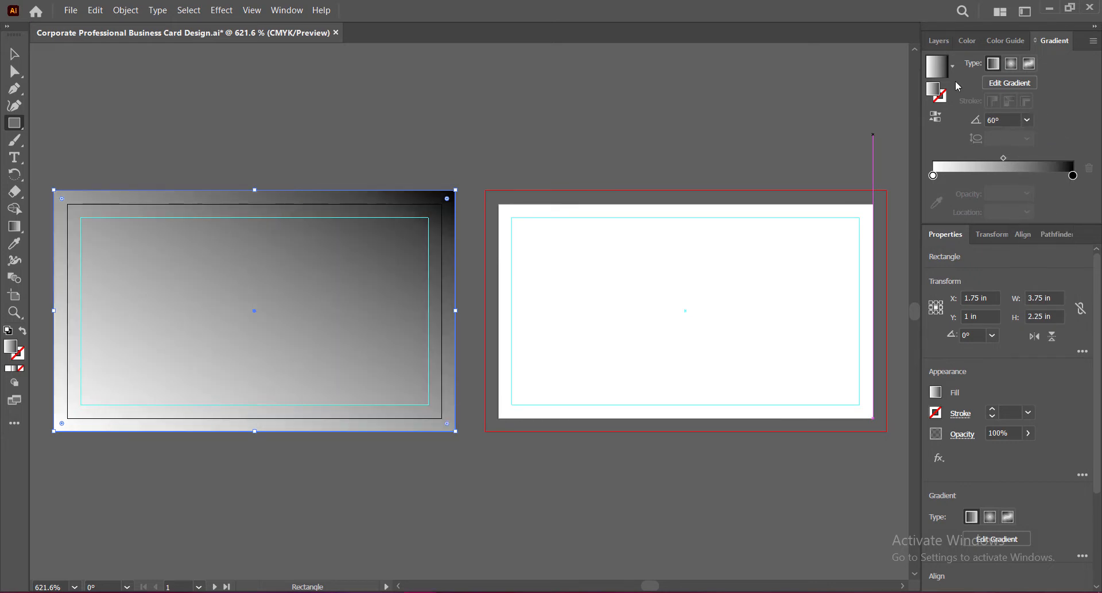
click(1012, 63)
click(1030, 64)
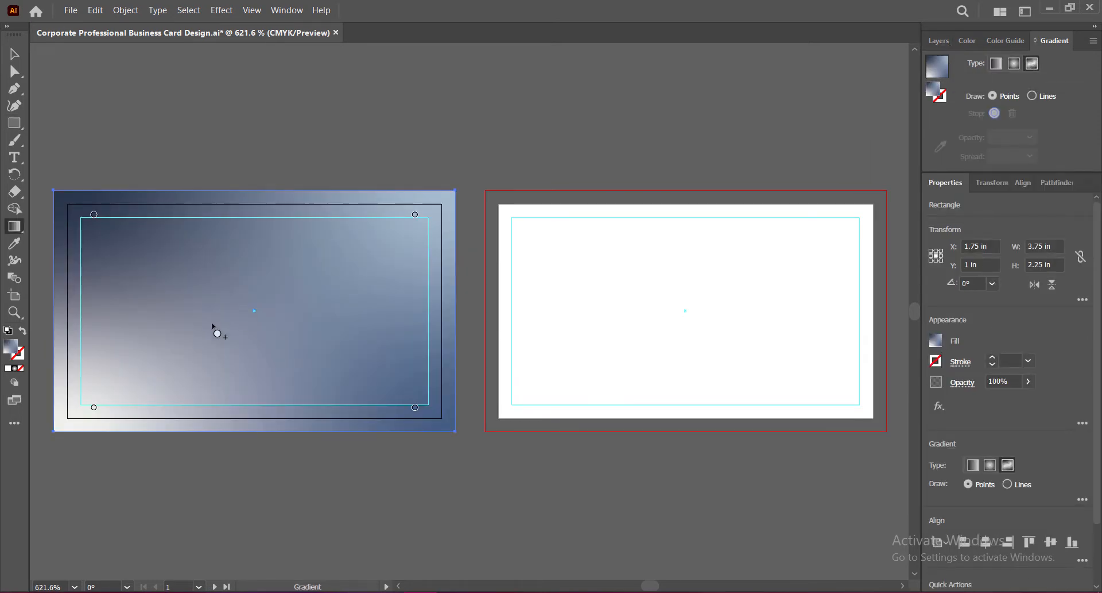
Step: Try grey fills, including #BAB3B3 from the Color Picker, as linear and freeform gradients
click(937, 340)
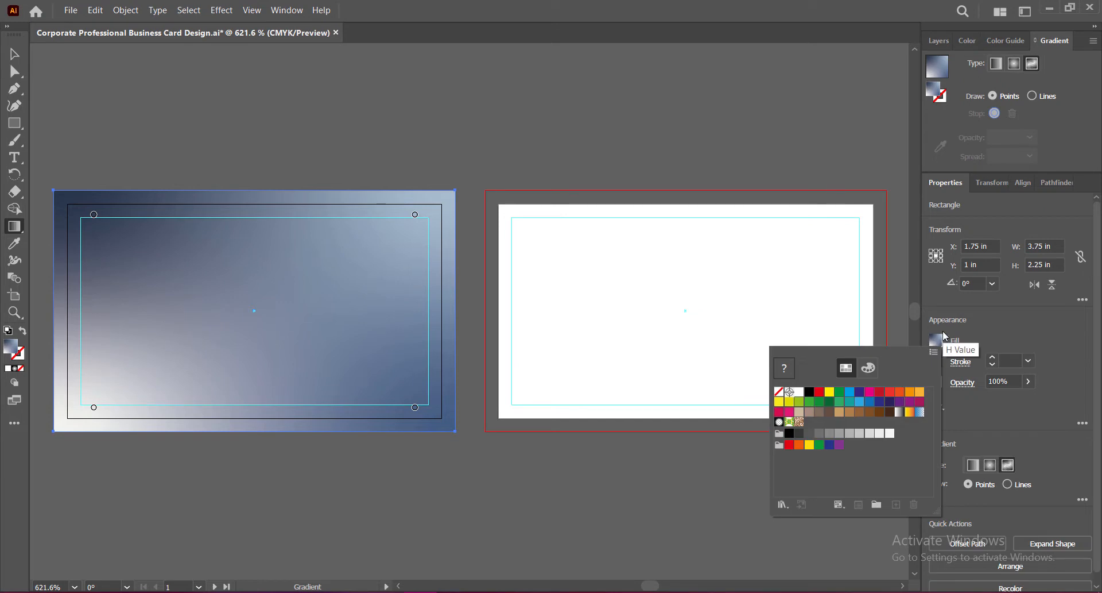
click(819, 434)
click(831, 435)
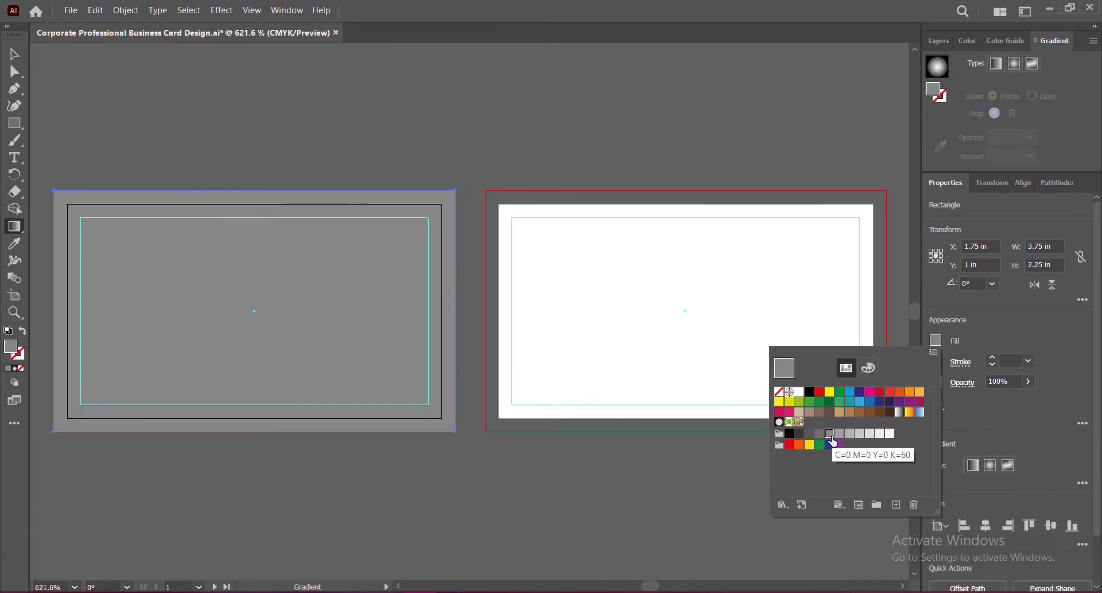
click(1032, 64)
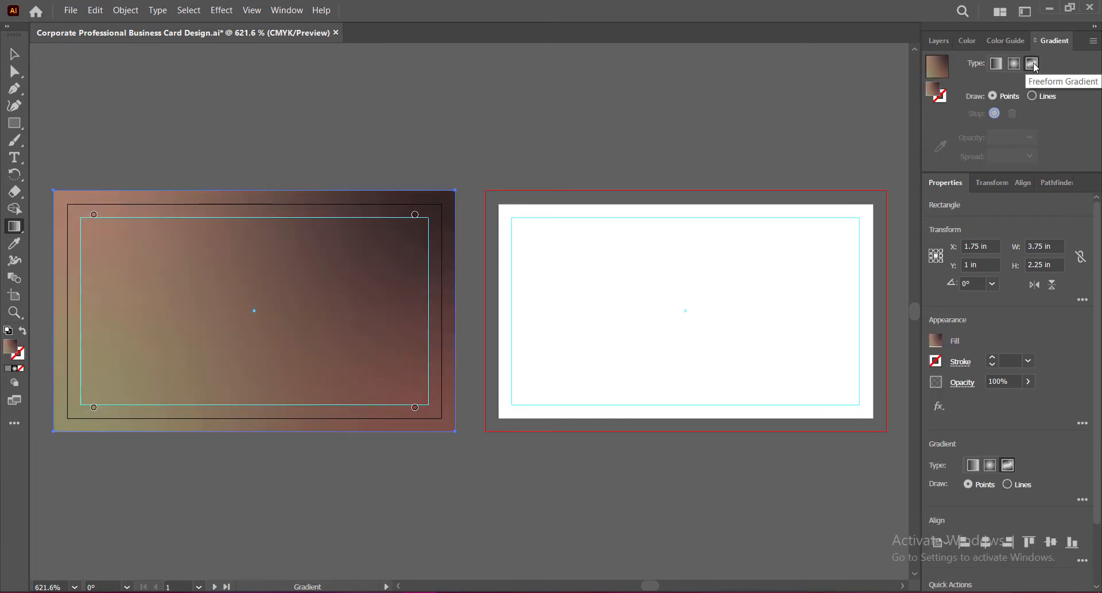
double_click(933, 95)
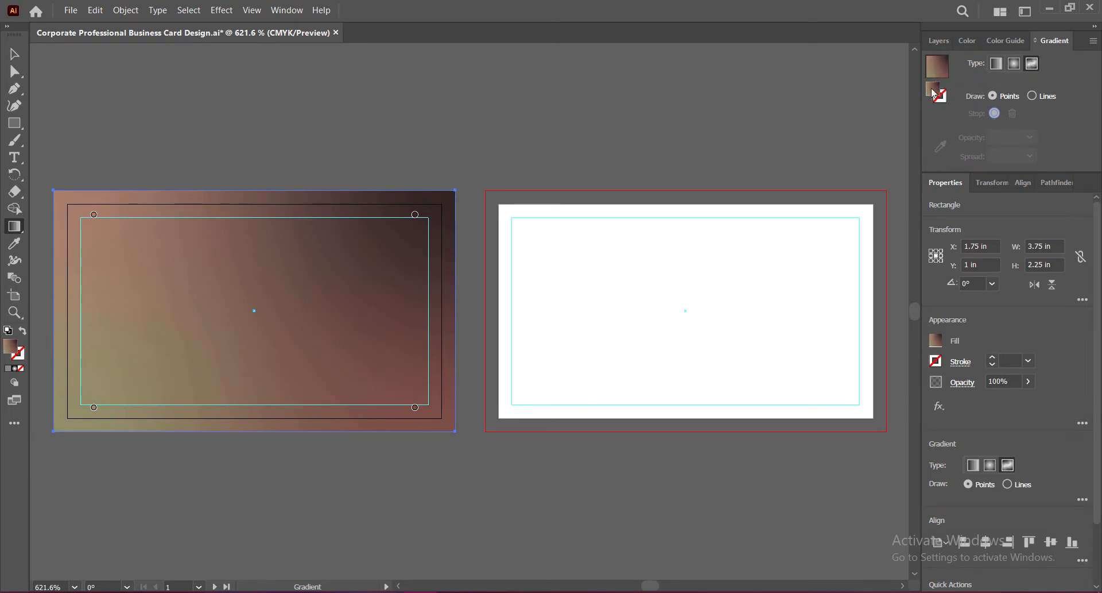
click(594, 364)
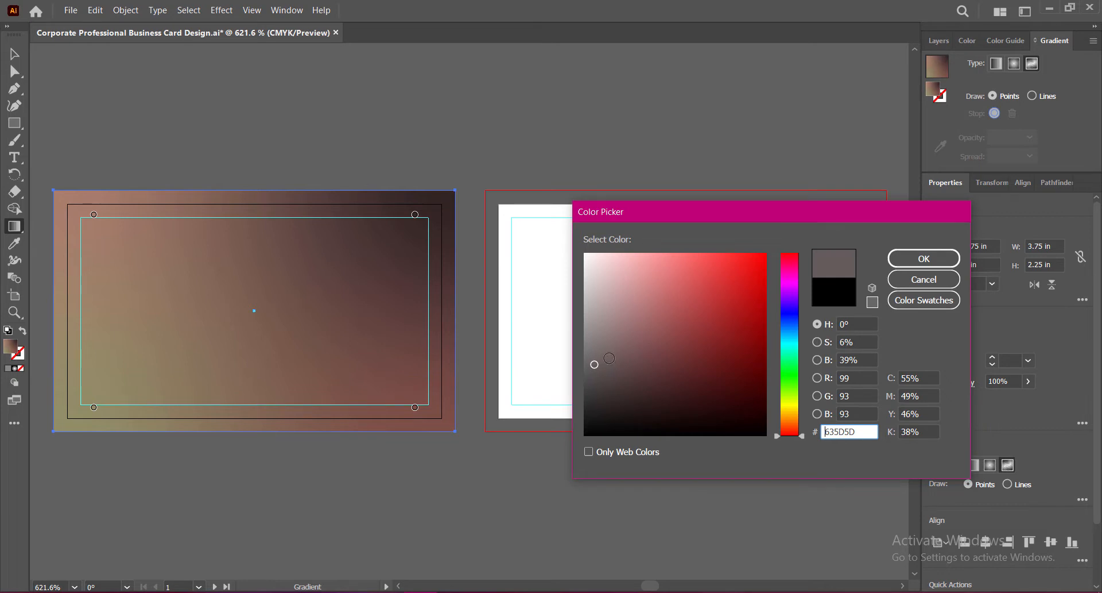
click(601, 323)
click(592, 300)
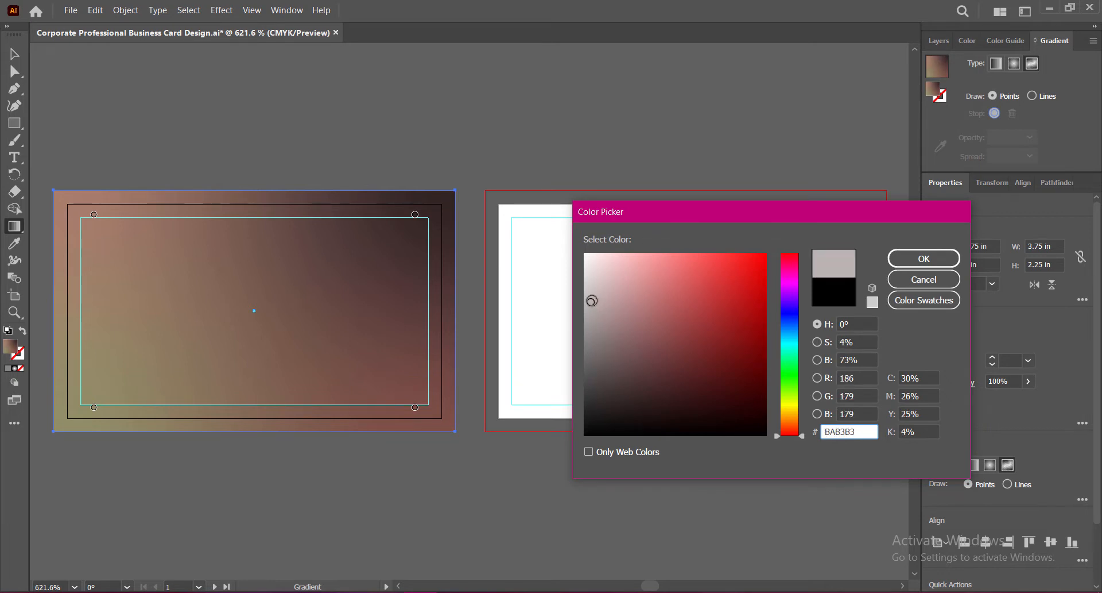
click(951, 267)
click(996, 67)
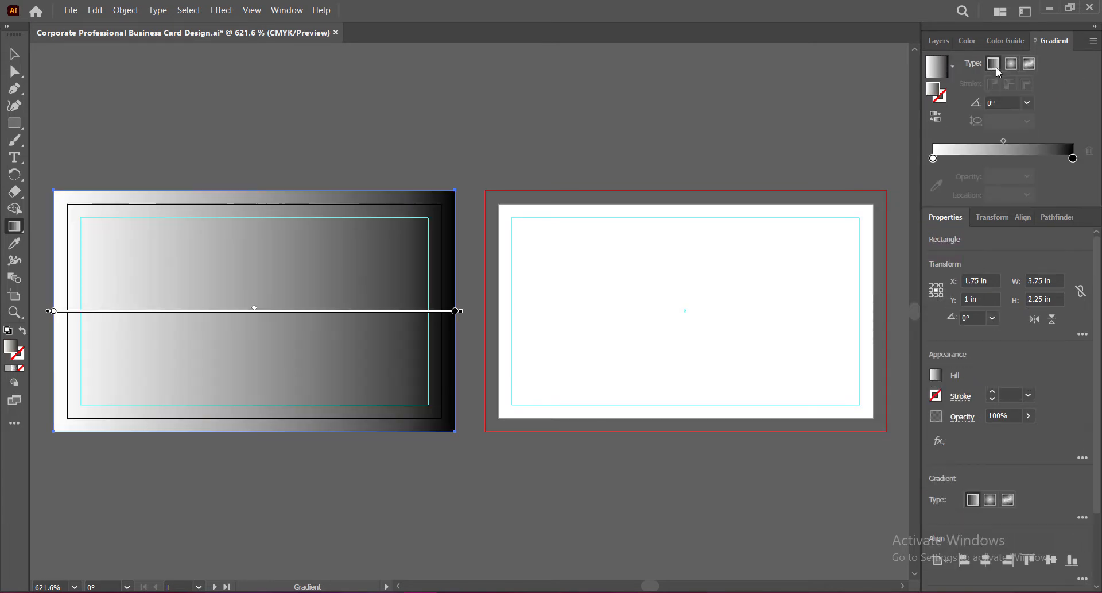
click(1029, 63)
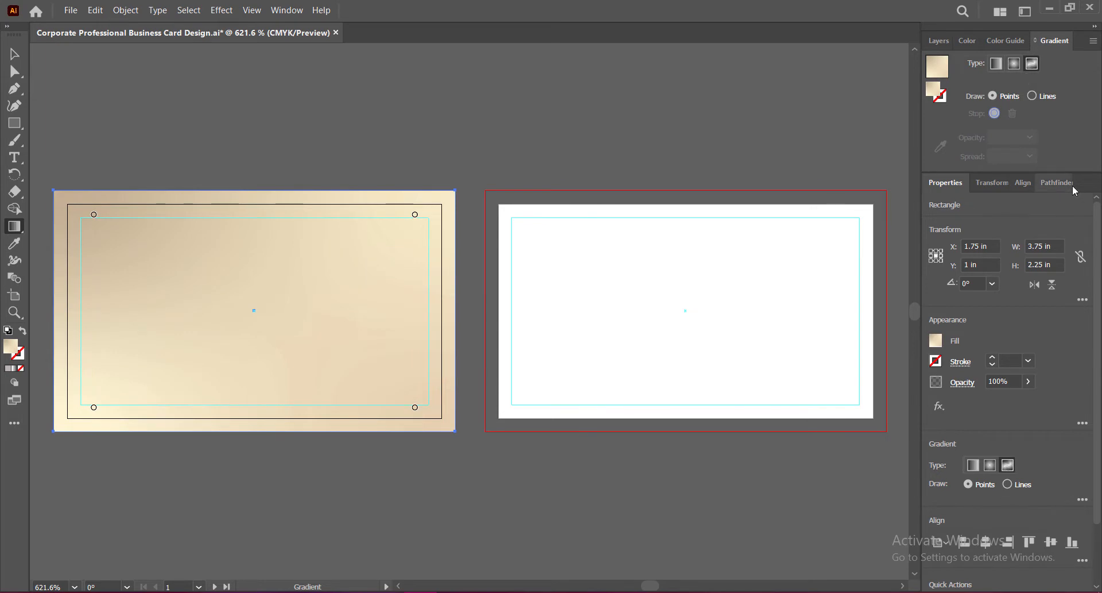
Step: Apply the blue-to-white gradient swatch and convert it to a freeform gradient
click(936, 343)
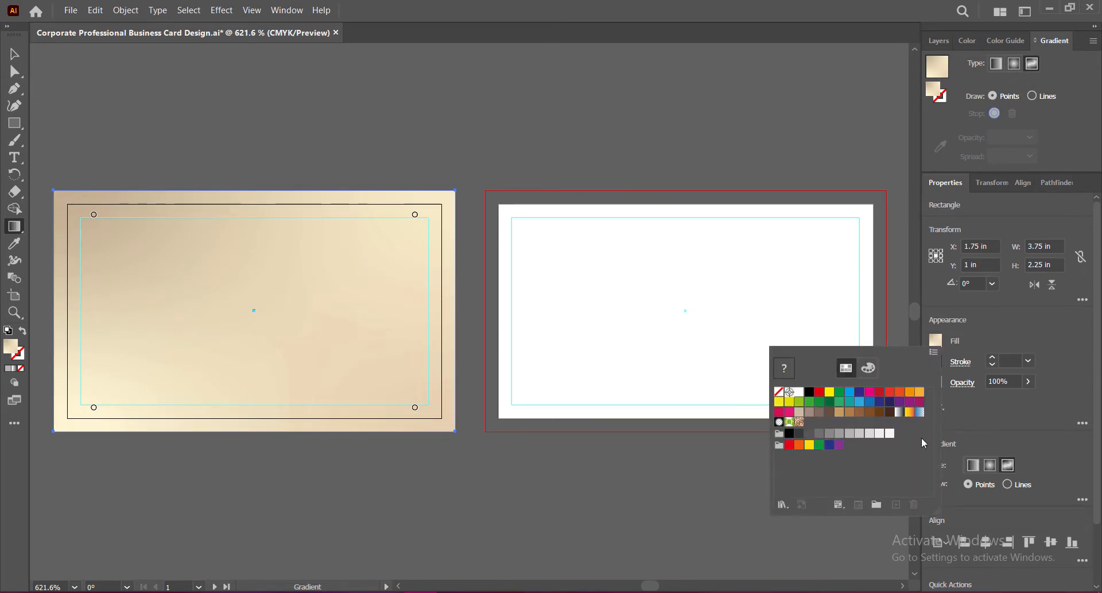
click(919, 413)
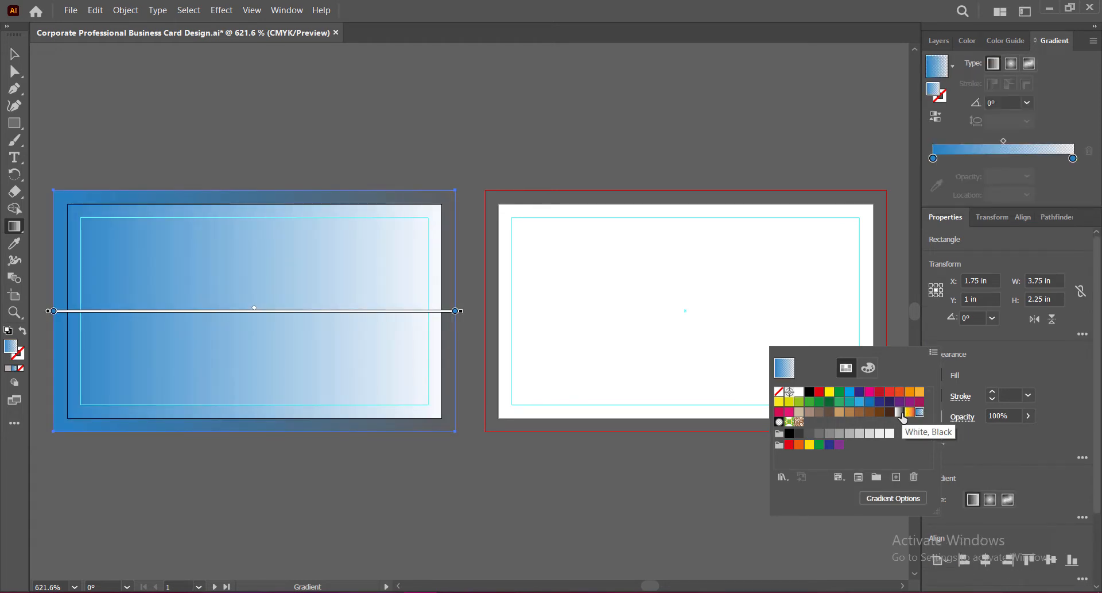
click(899, 412)
click(910, 412)
click(920, 412)
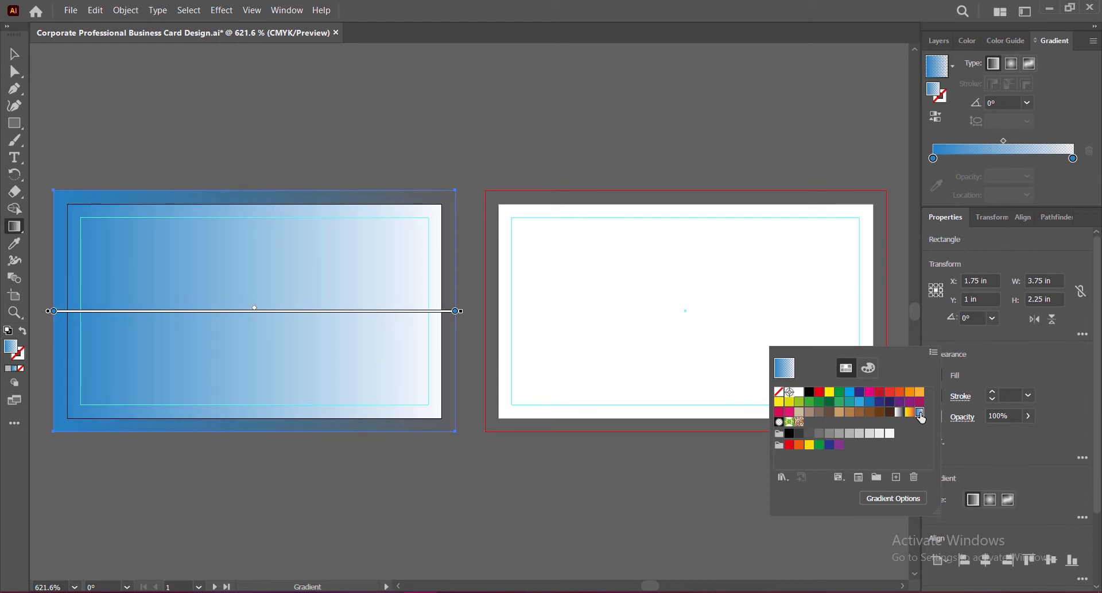
click(1034, 65)
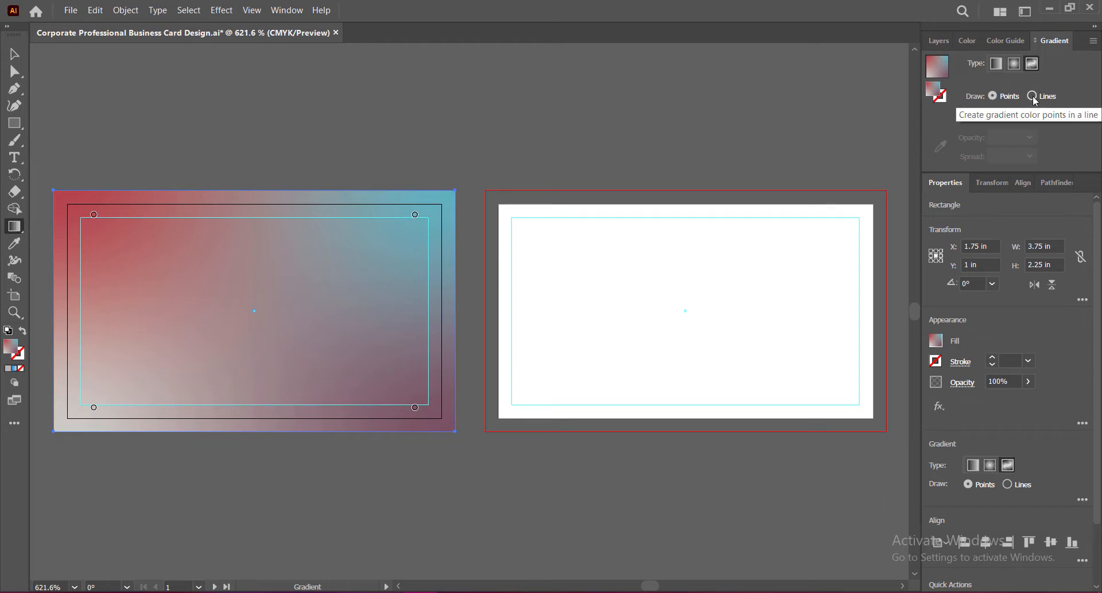
Step: Add a white colour point near the card's lower-left corner
click(100, 395)
drag(100, 394, 112, 392)
double_click(113, 392)
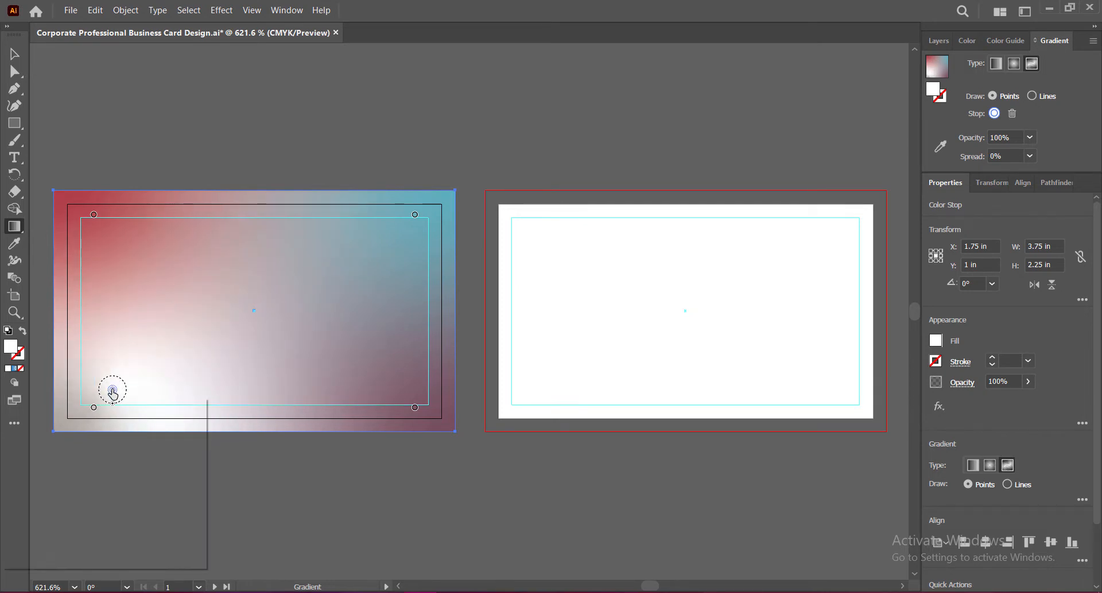
click(109, 464)
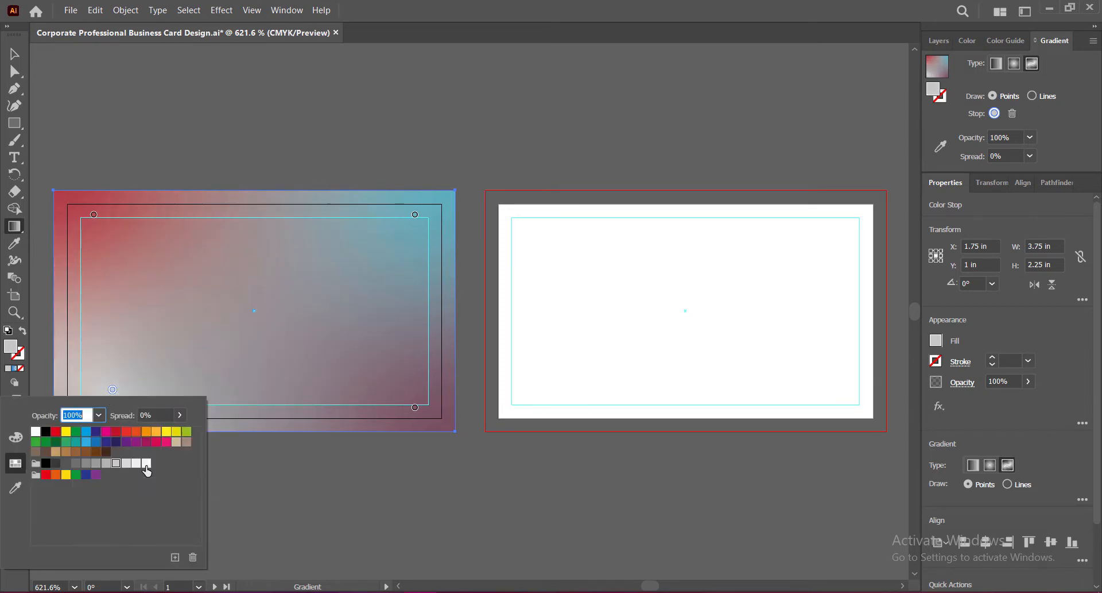
click(146, 464)
Step: Make the top-right colour point beige and the top-left colour point blue
click(414, 214)
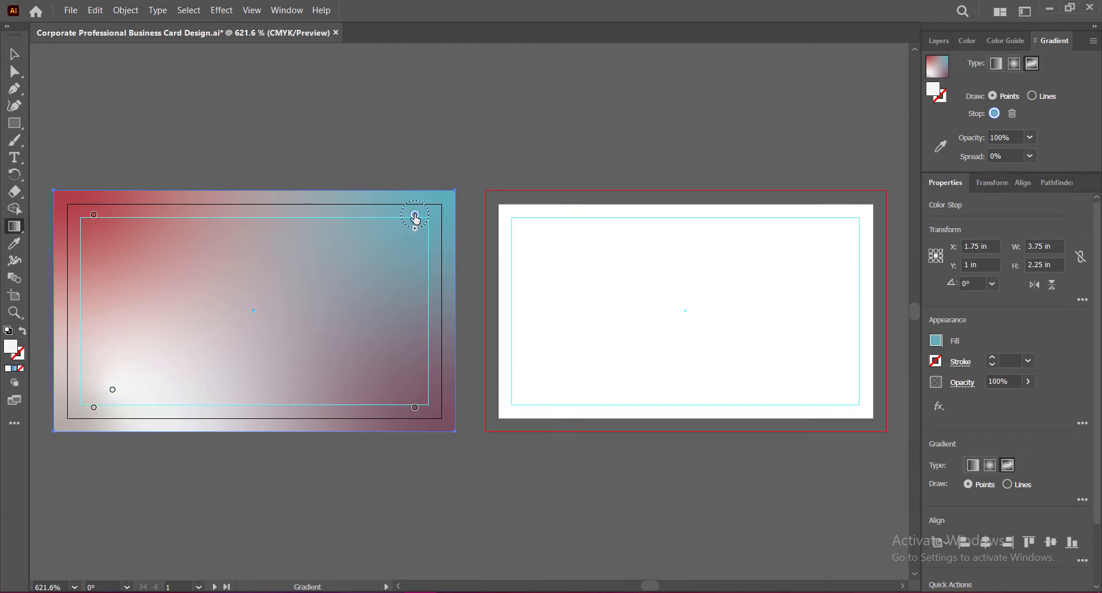
double_click(415, 215)
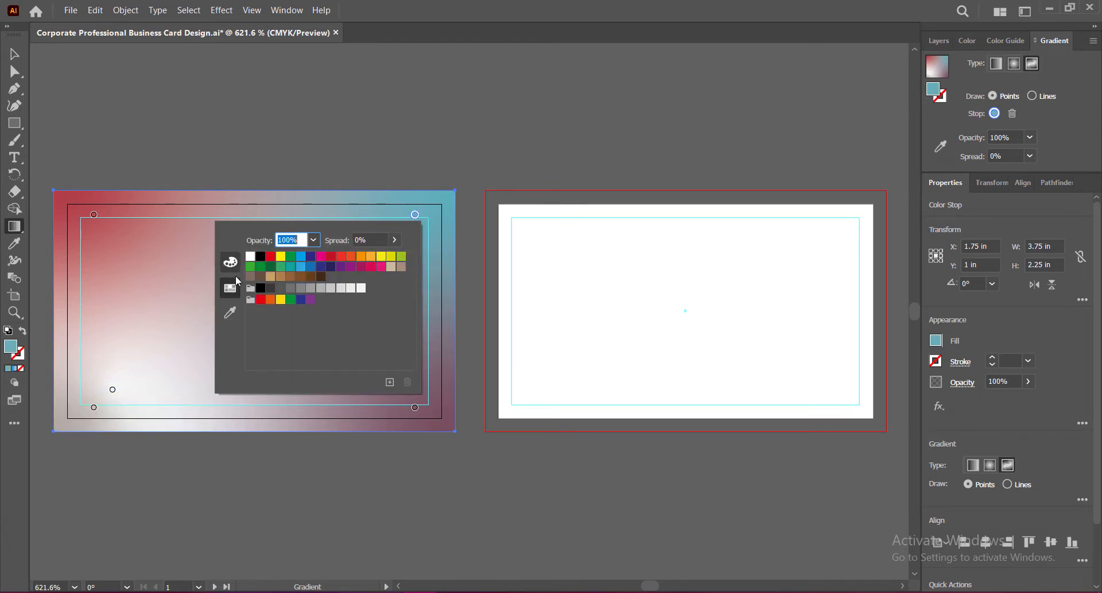
click(293, 268)
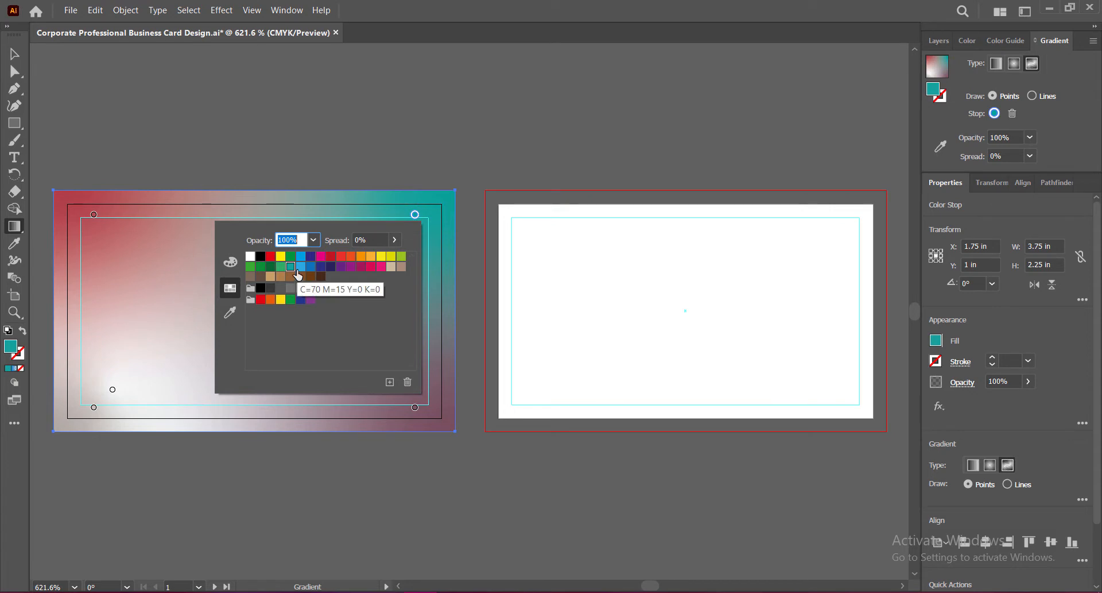
click(300, 299)
click(300, 266)
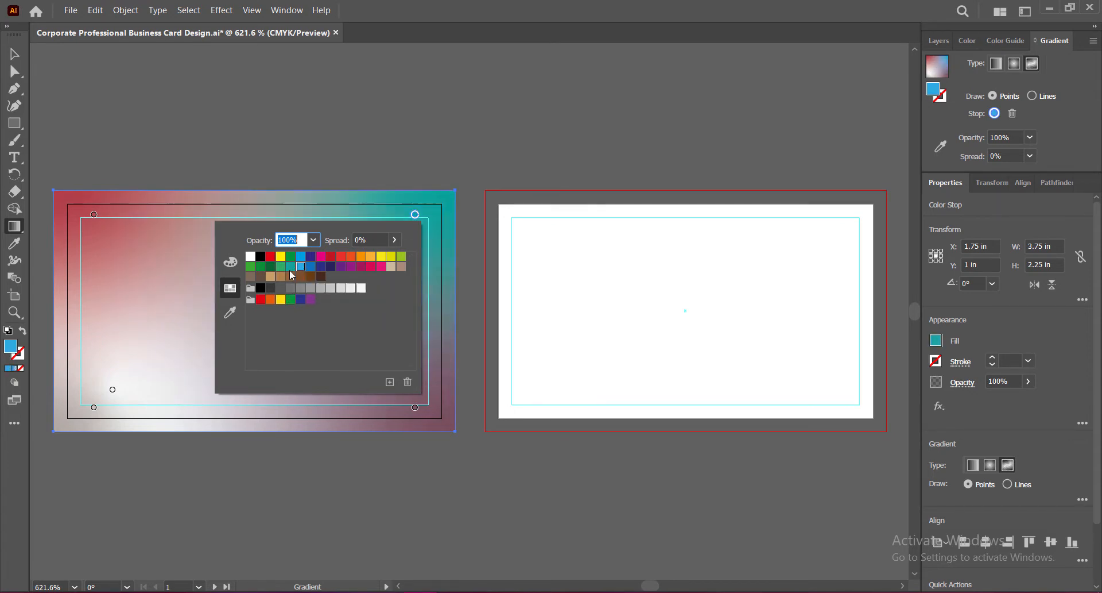
click(371, 258)
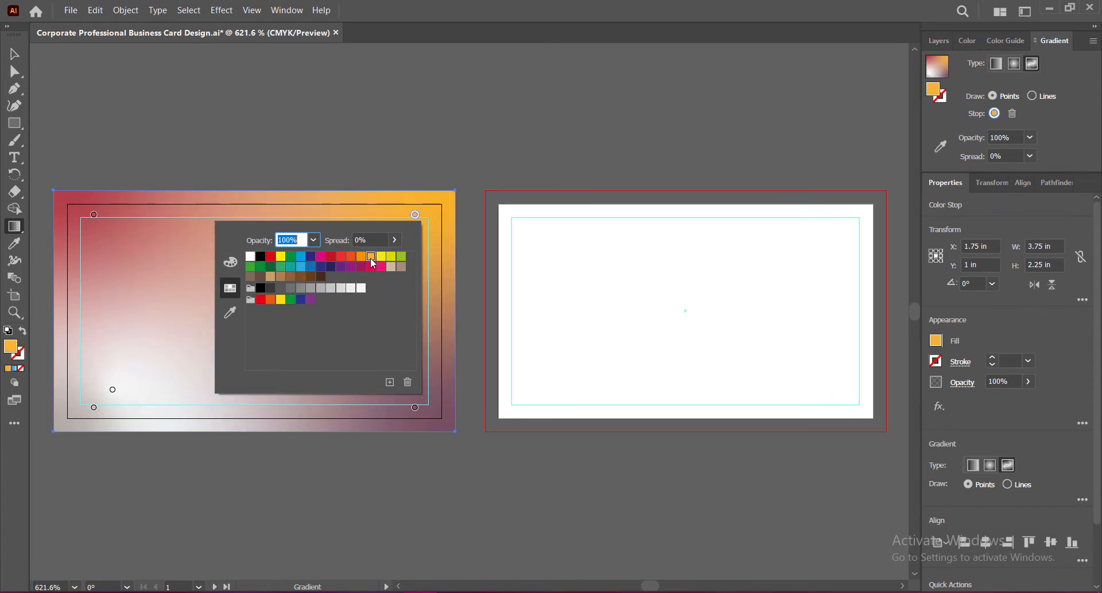
click(390, 267)
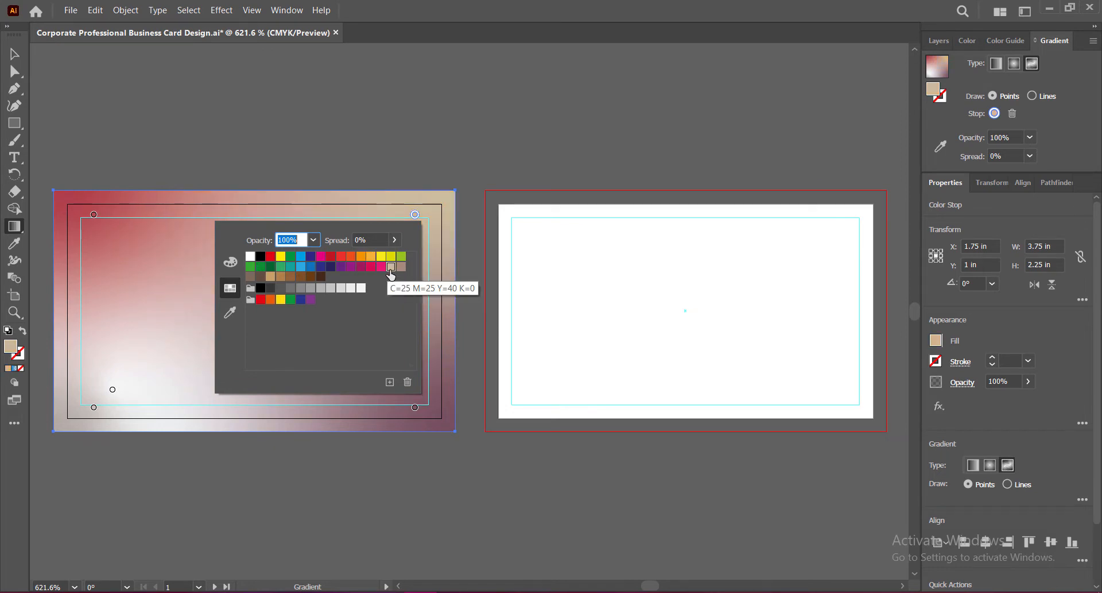
double_click(94, 215)
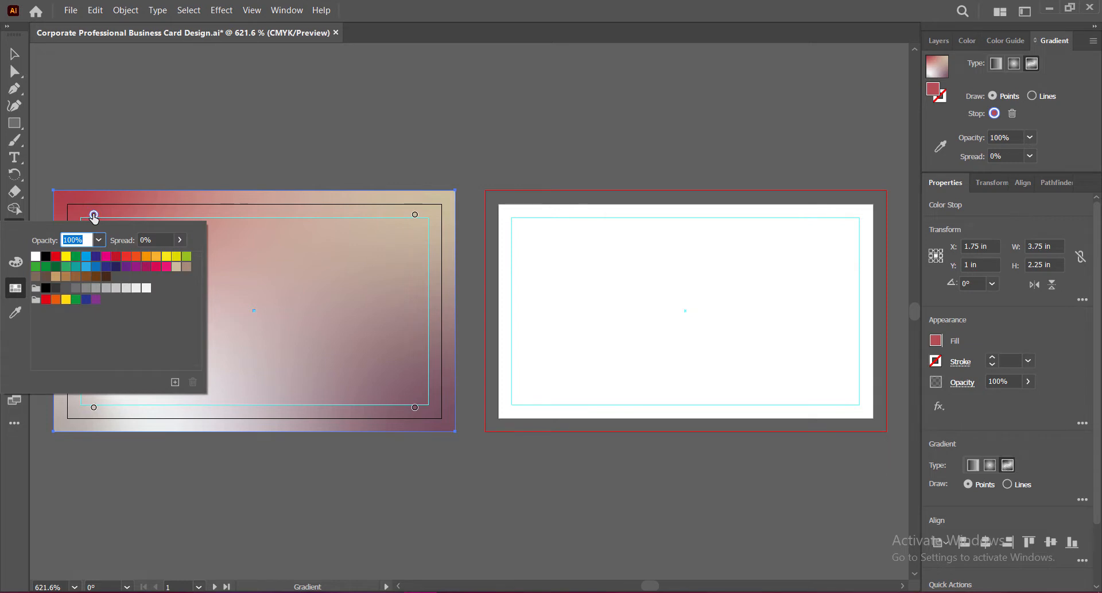
click(76, 267)
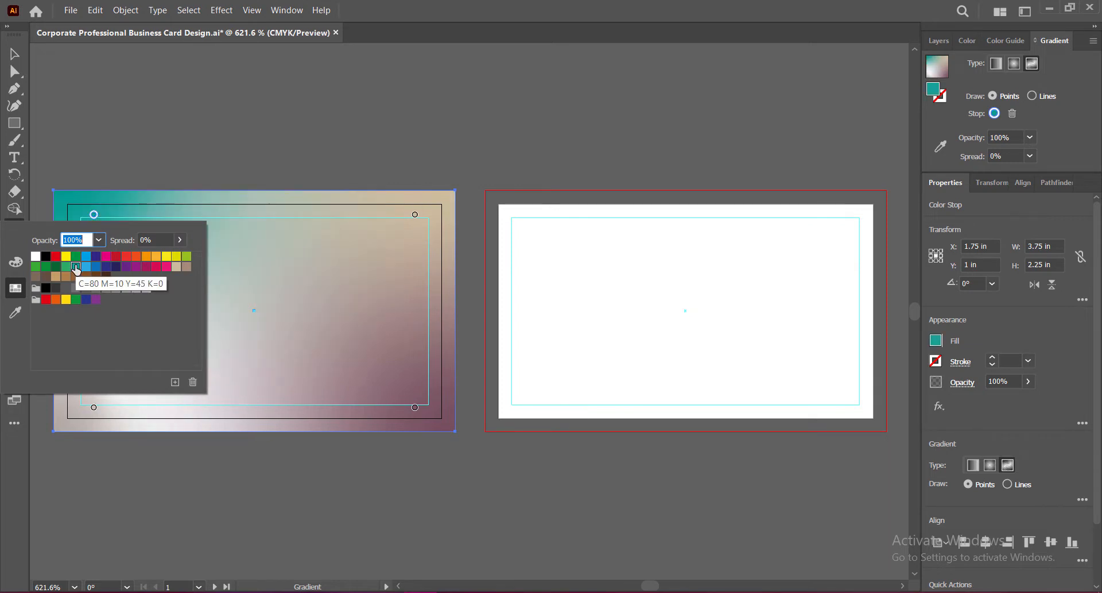
click(87, 266)
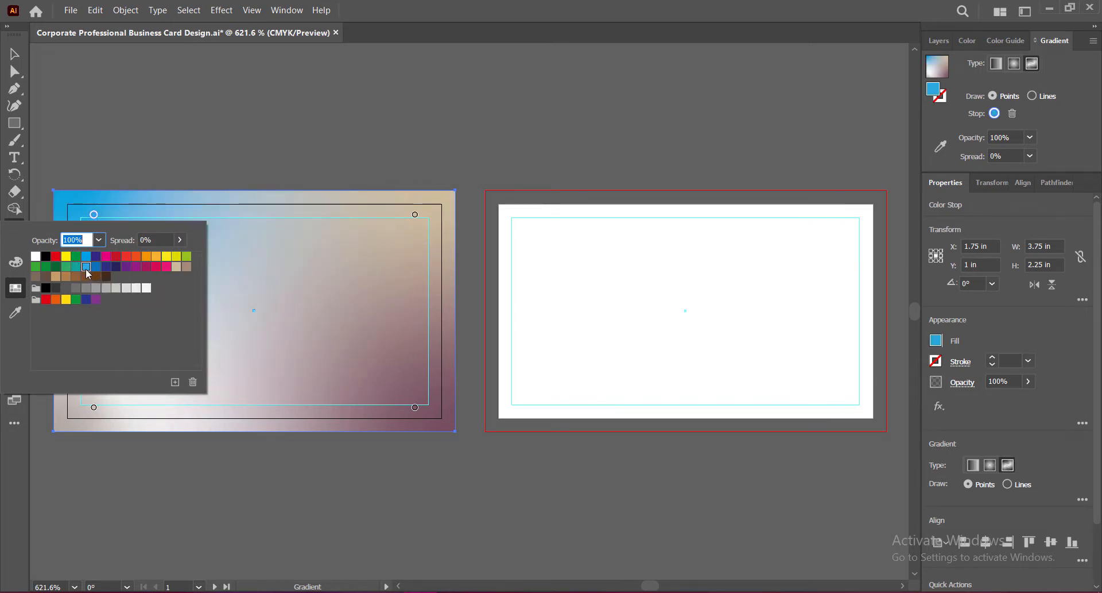
Step: Set the bottom-right colour point to a near-white light grey
double_click(415, 407)
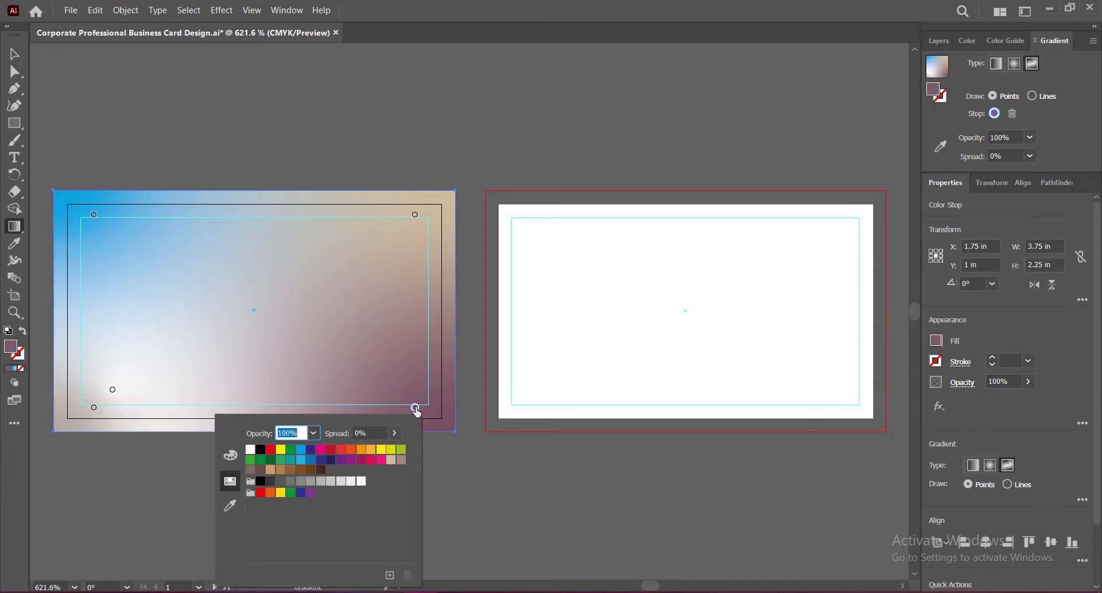
click(304, 462)
click(291, 463)
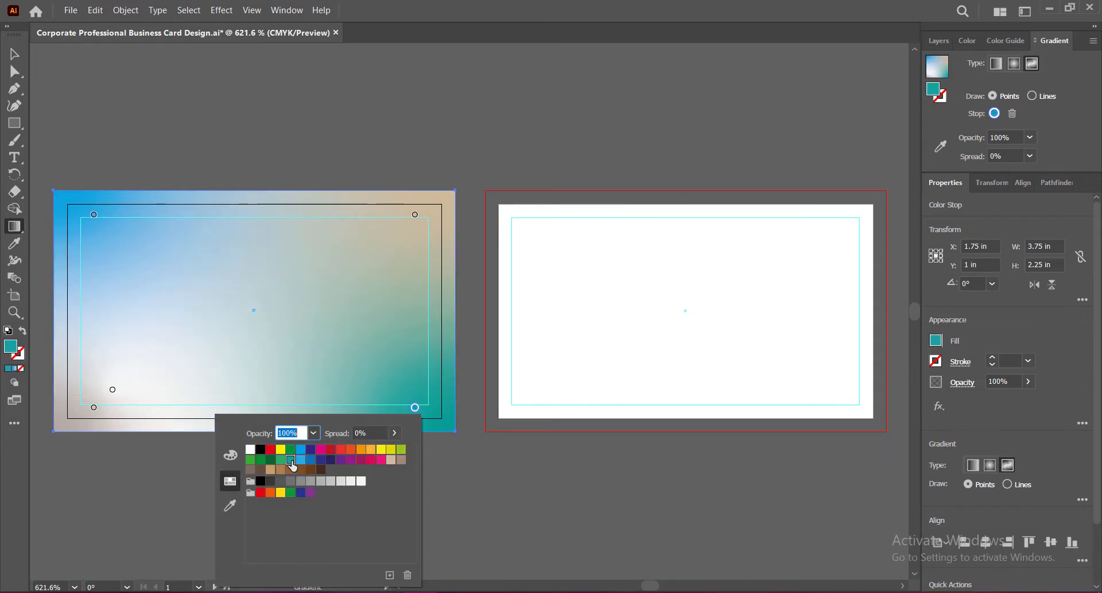
click(350, 481)
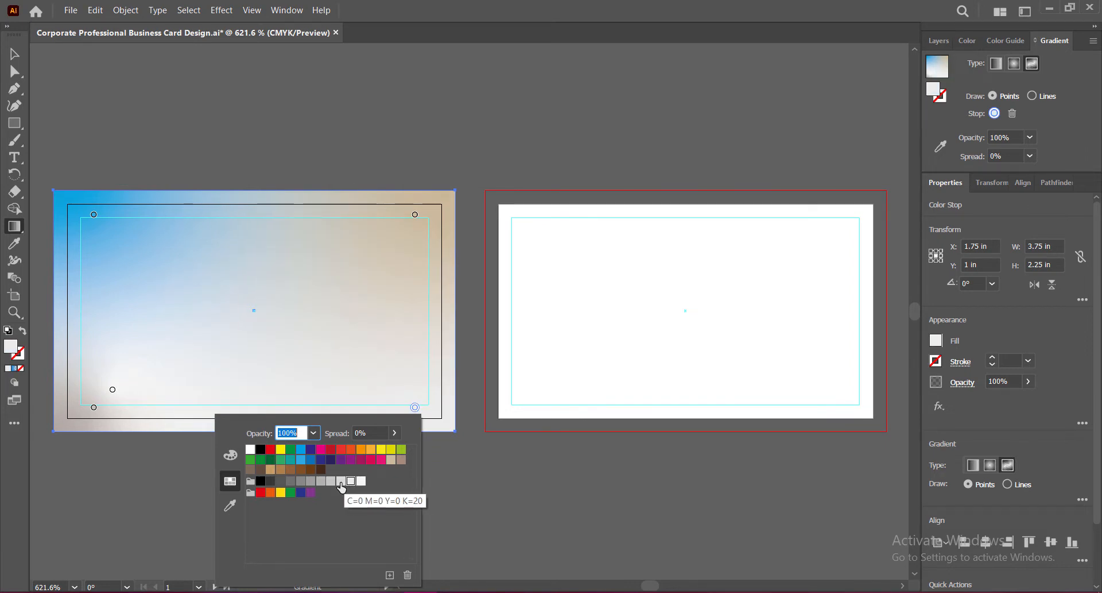
click(342, 481)
click(351, 481)
Step: Make the bottom-left colour point white
click(94, 409)
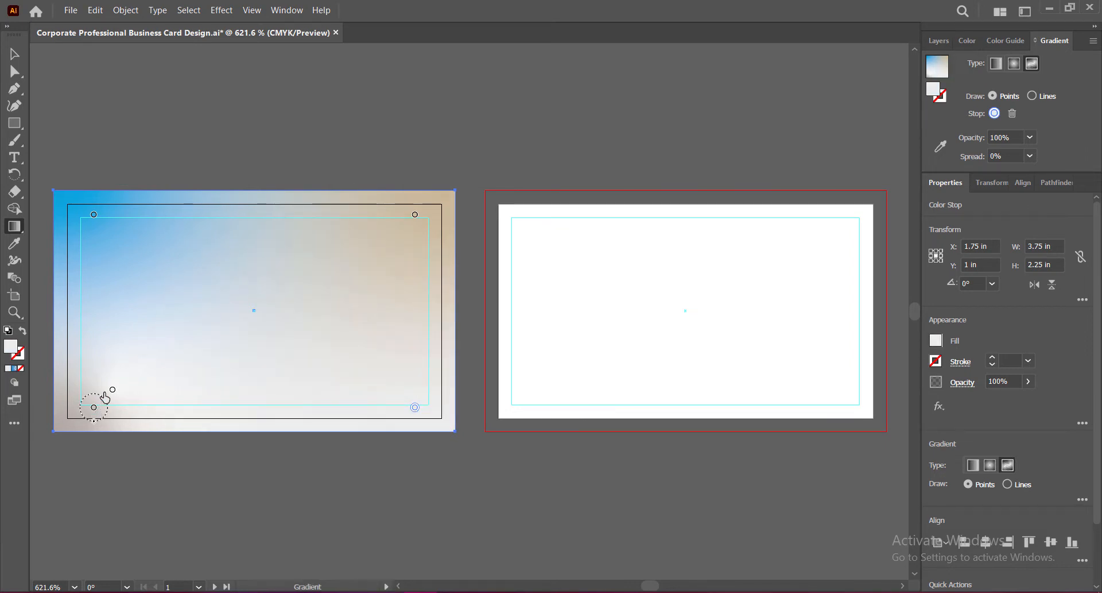
double_click(94, 408)
click(135, 481)
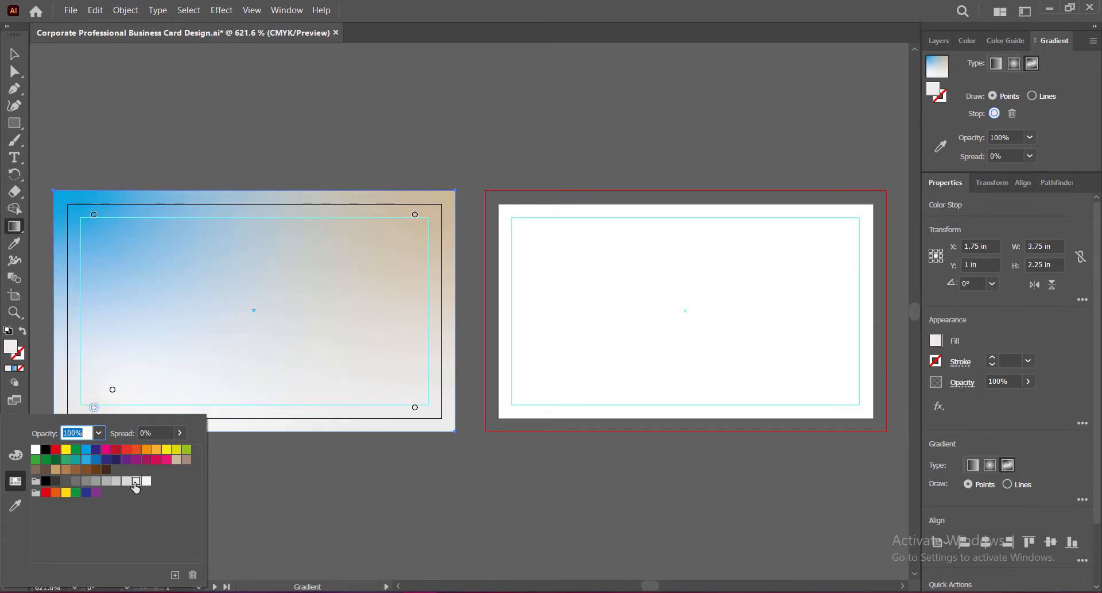
click(176, 459)
click(146, 481)
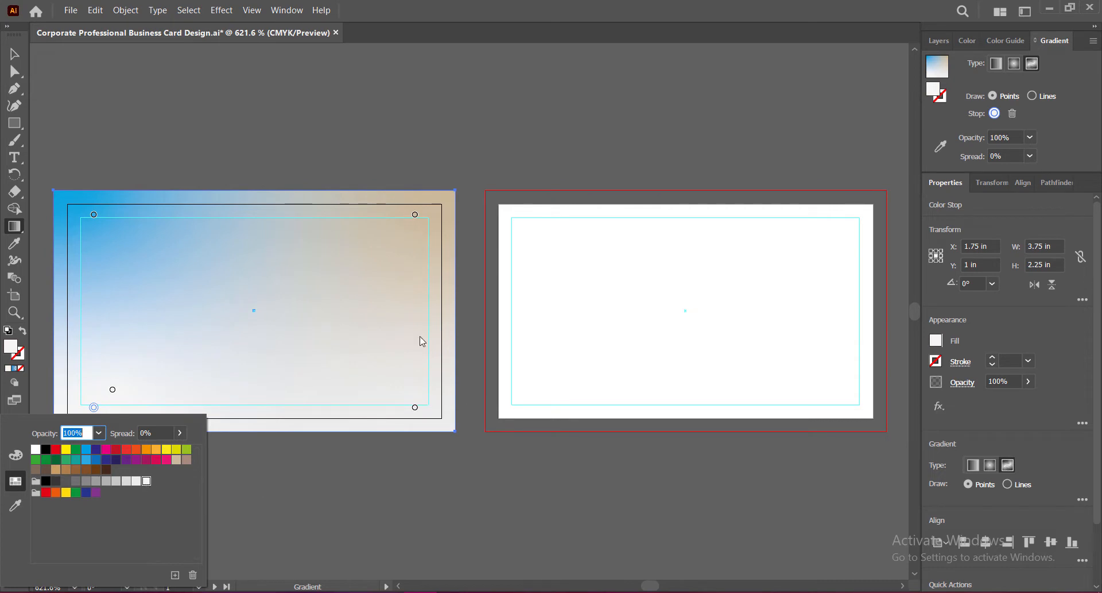
key(Escape)
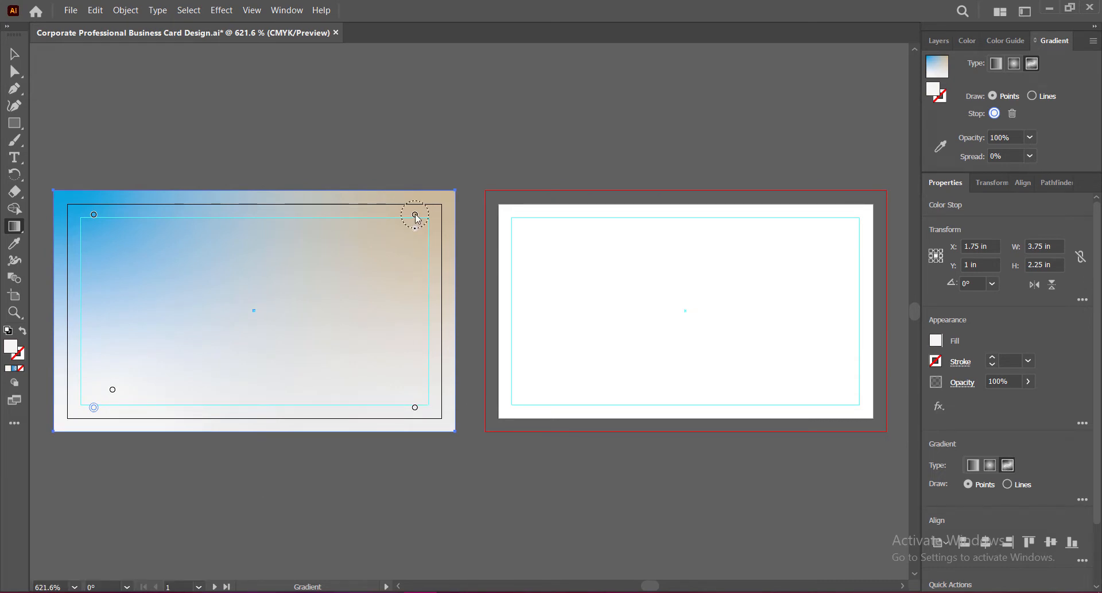
Step: Drag the blue, beige and bottom-left colour points into the card corners and centre the middle point
drag(93, 215, 56, 191)
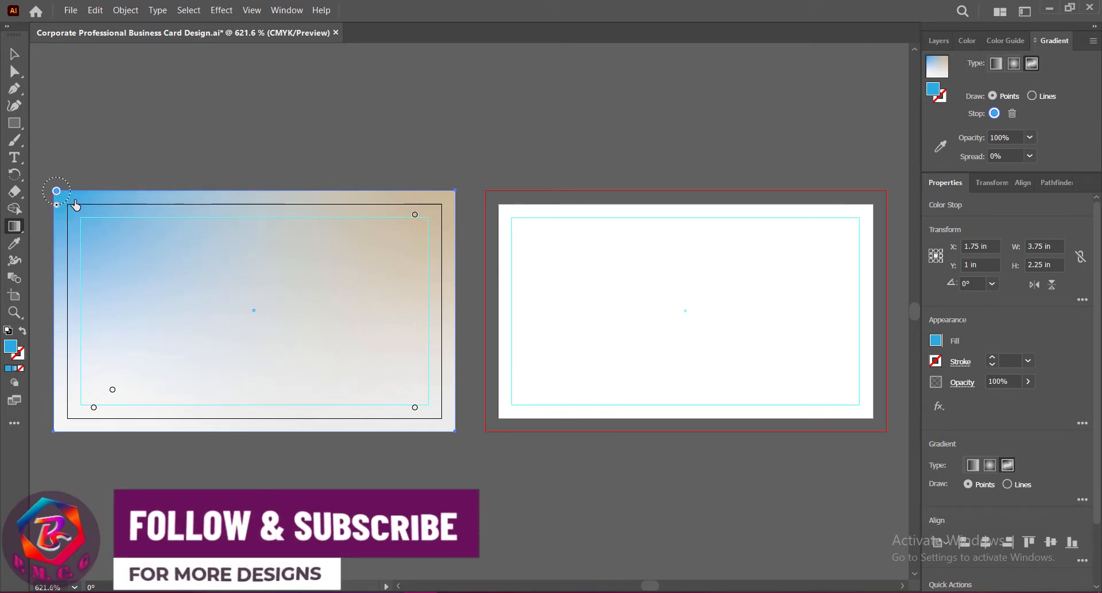
drag(415, 218, 440, 204)
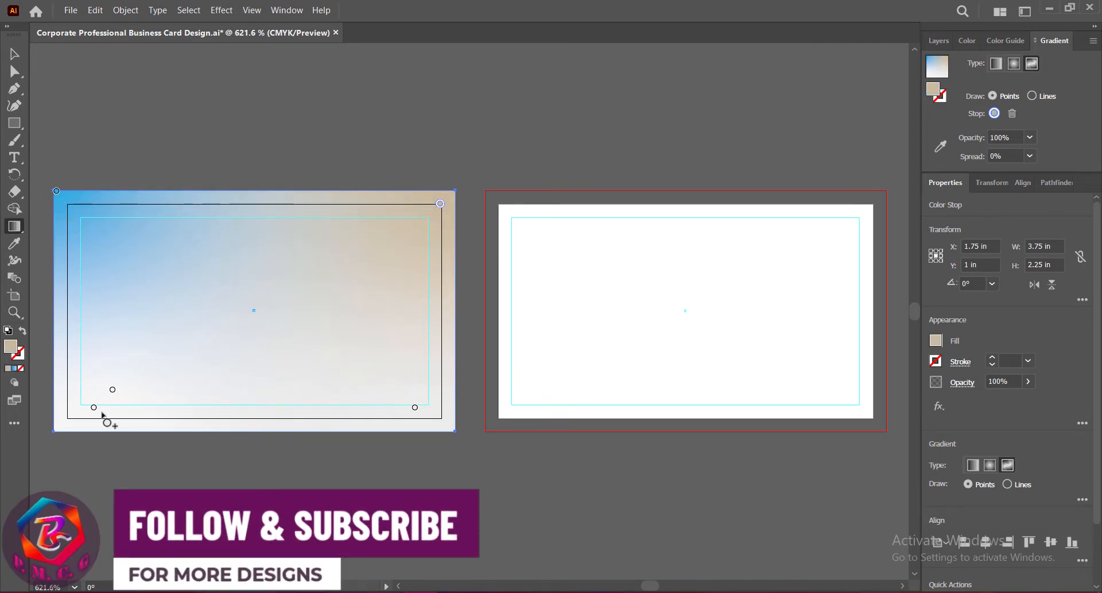
drag(94, 411, 67, 415)
drag(112, 389, 141, 379)
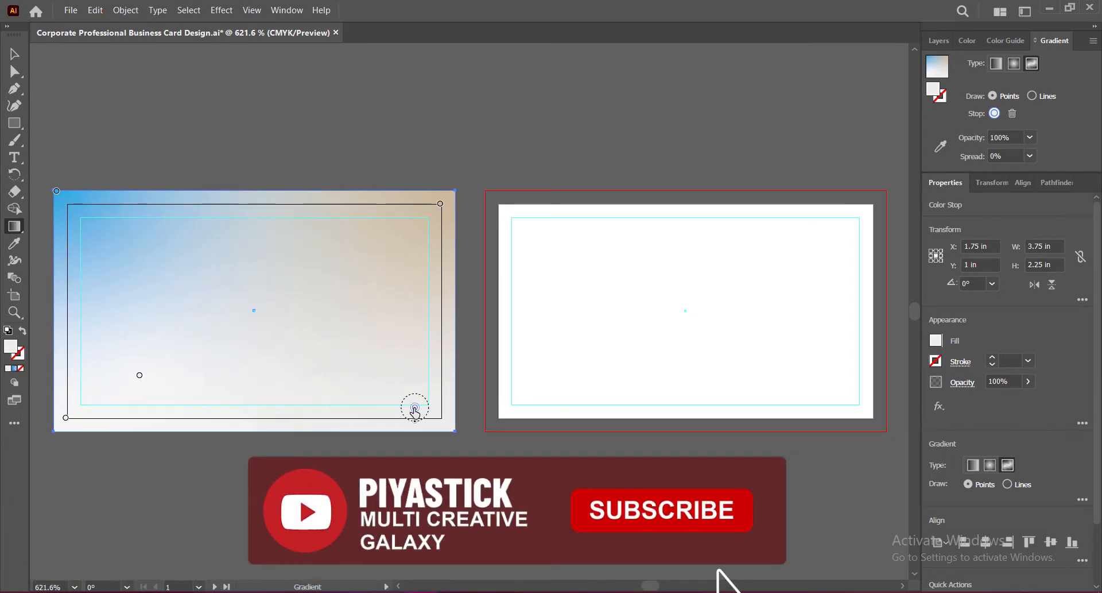
drag(414, 408, 419, 397)
drag(139, 375, 181, 348)
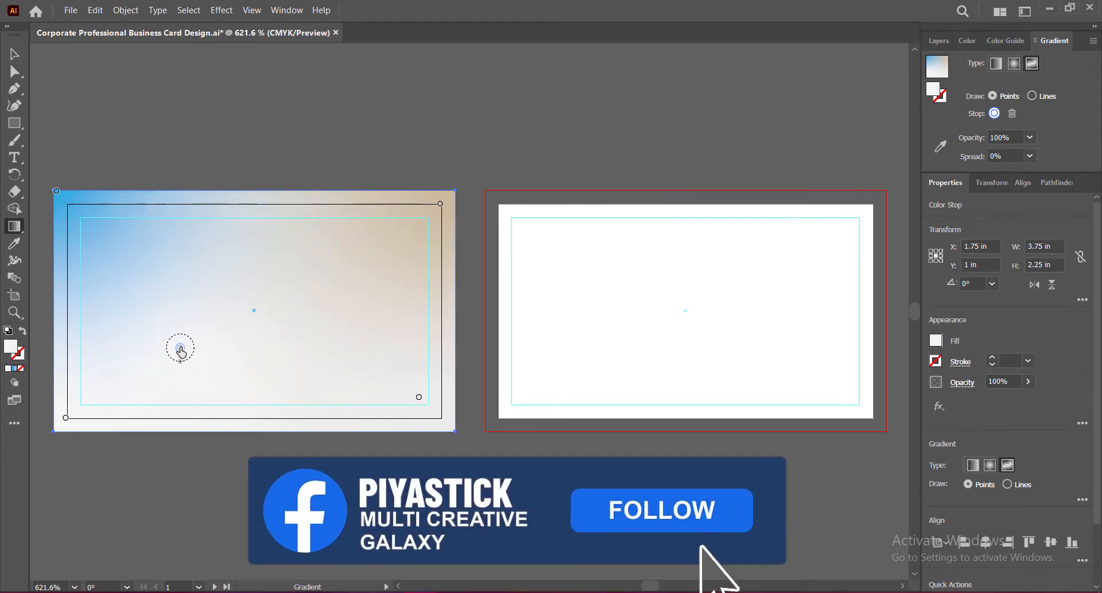
Step: Set the bottom-left colour point to tan, restoring it after an accidental removal
double_click(180, 348)
key(Escape)
double_click(66, 418)
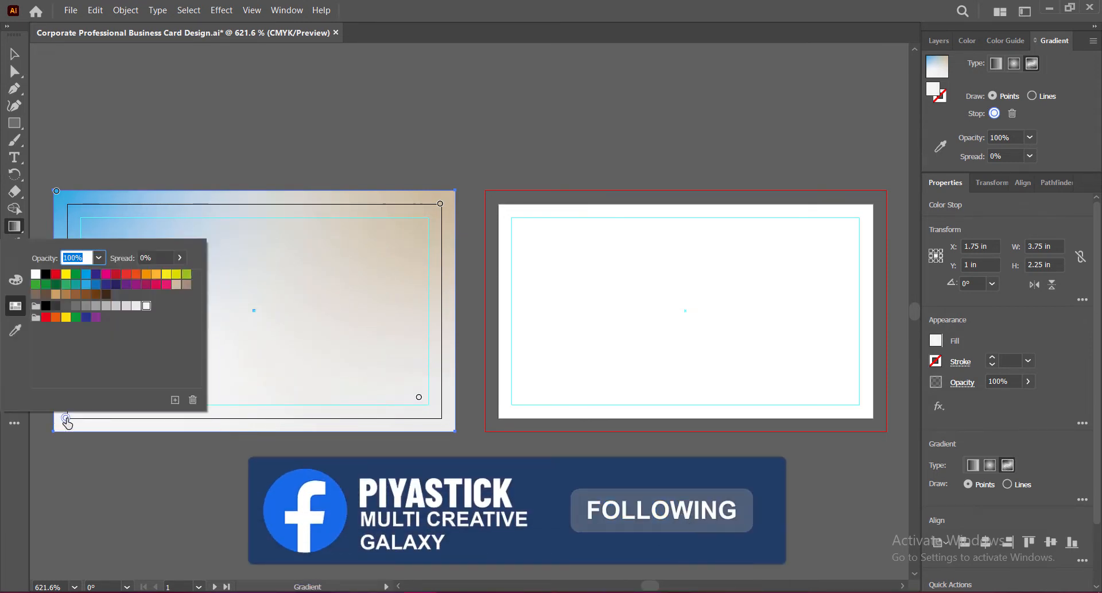
click(76, 294)
click(86, 284)
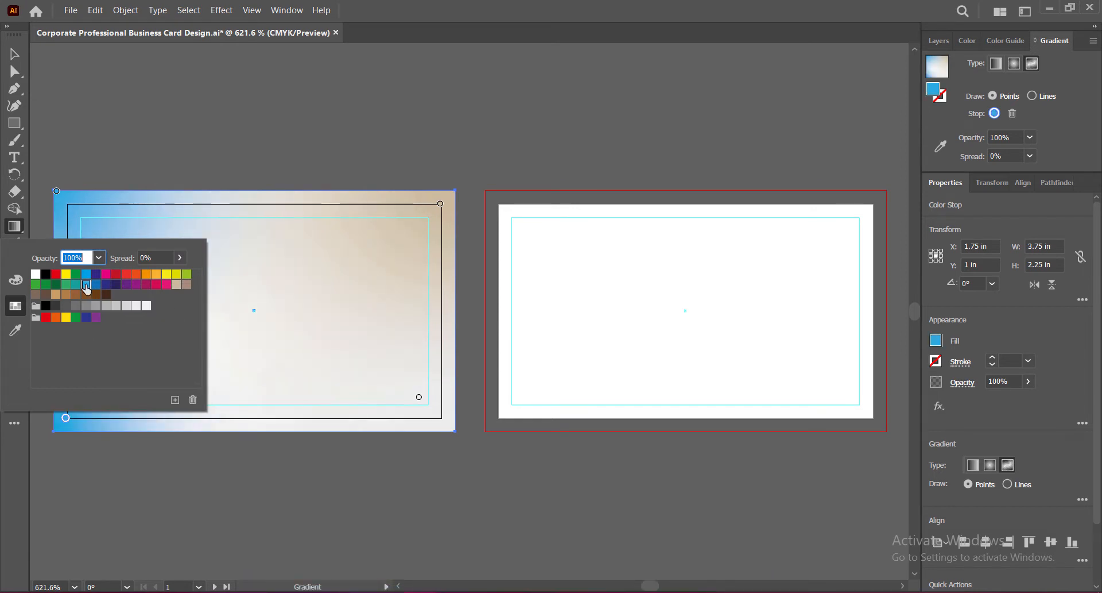
key(Escape)
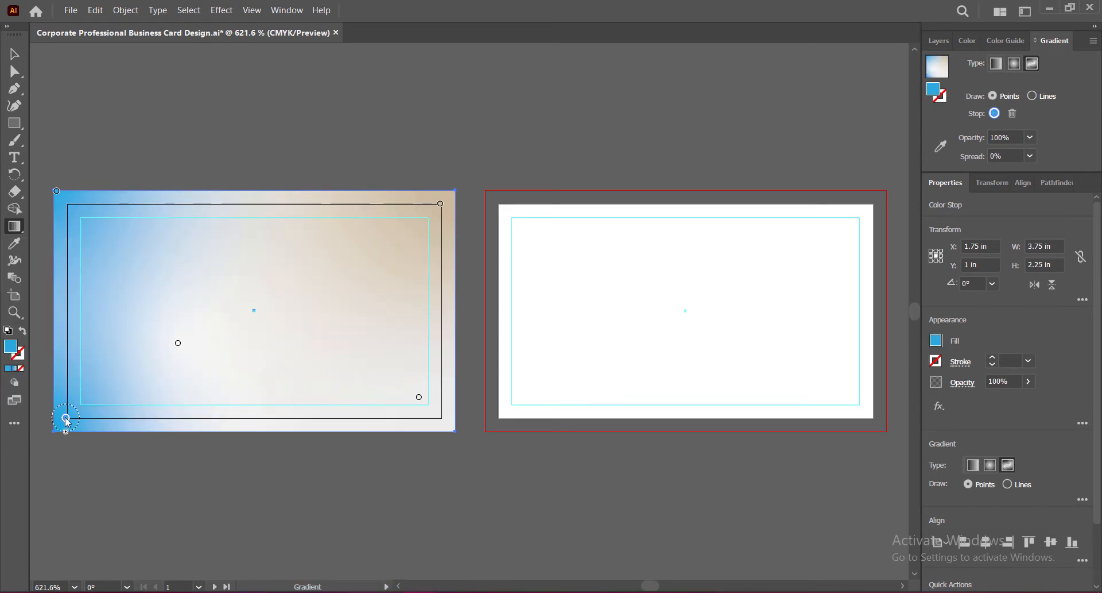
double_click(66, 418)
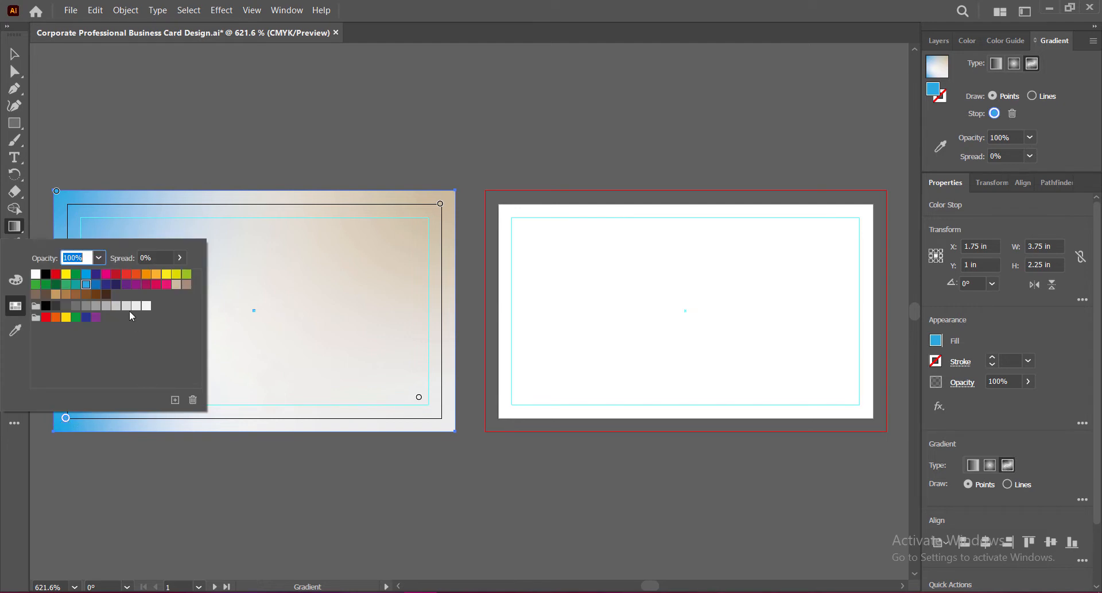
click(136, 305)
click(176, 283)
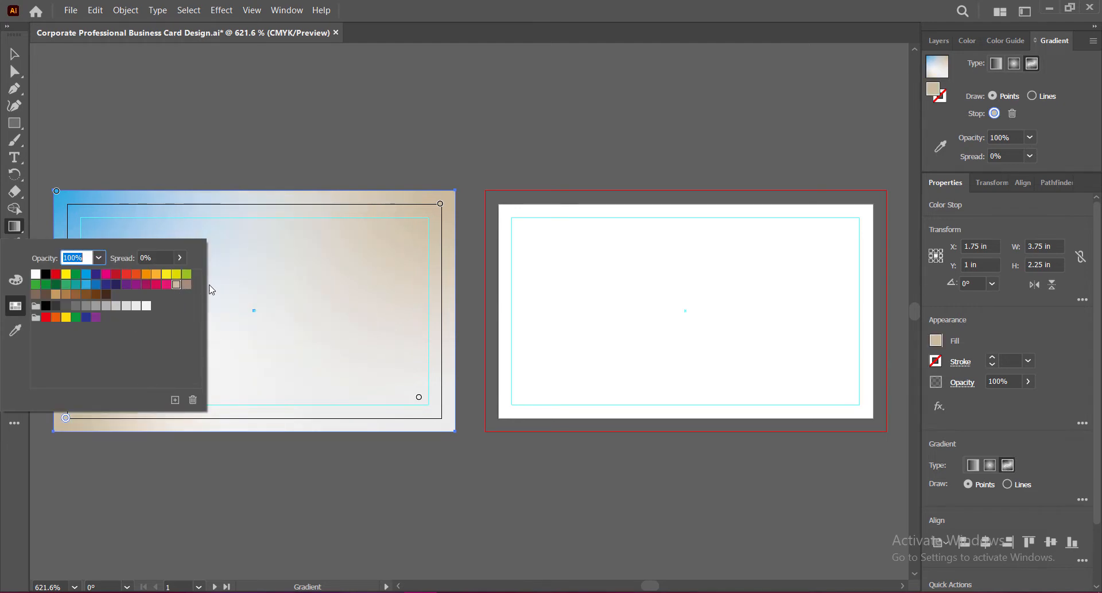
key(Escape)
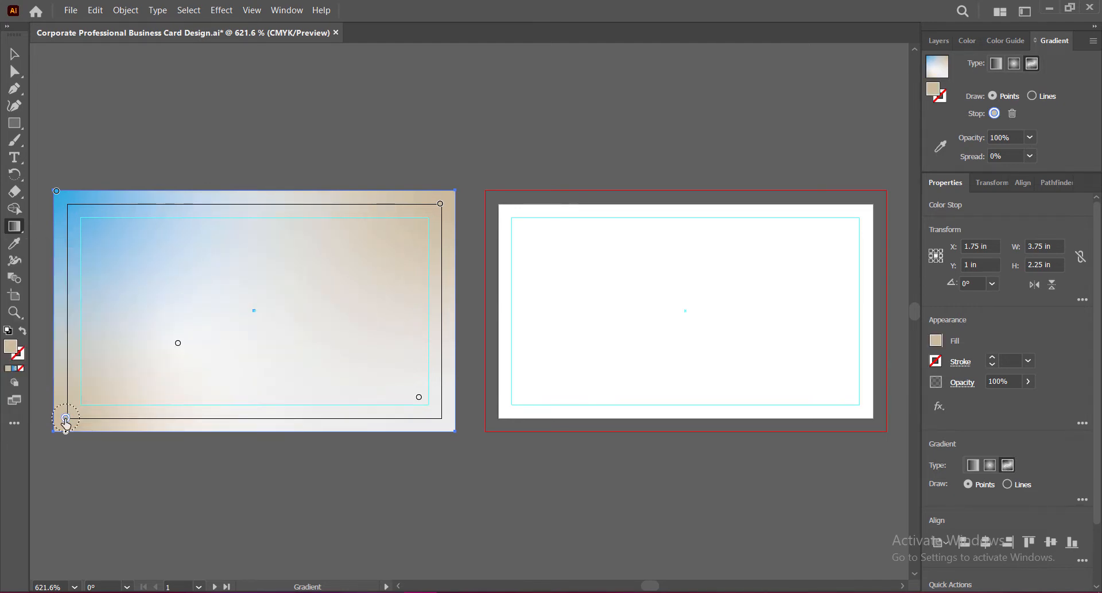
mouse_move(66, 422)
mouse_down()
mouse_move(42, 446)
mouse_move(53, 439)
mouse_up()
key(ctrl+z)
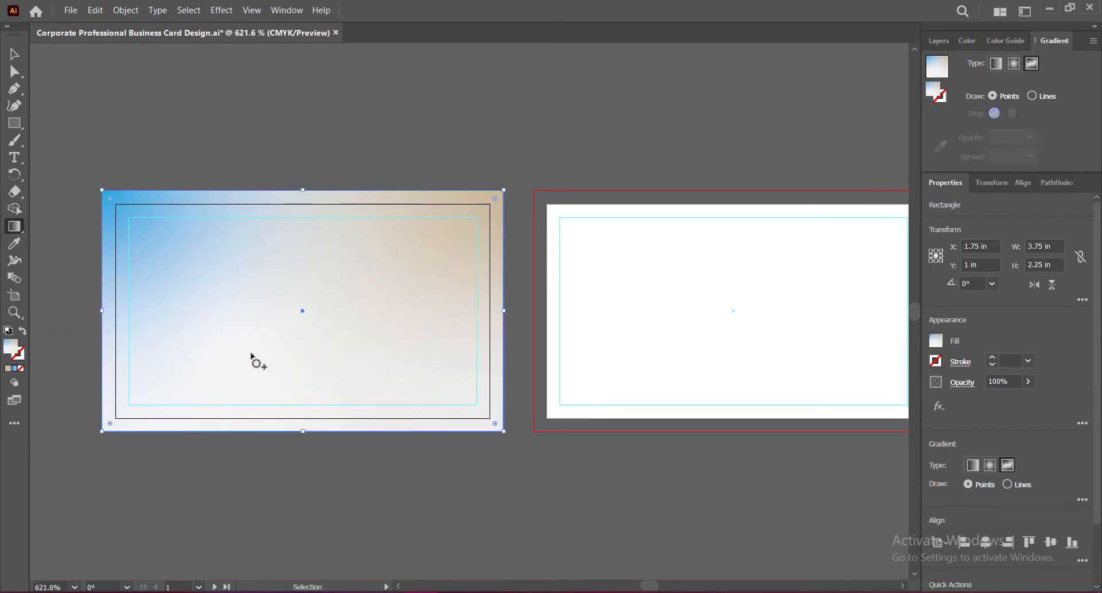
Step: Move the bottom-right point inward and bring the white colour point toward the card centre
mouse_move(114, 424)
mouse_down()
mouse_move(103, 431)
mouse_move(121, 418)
mouse_move(157, 424)
mouse_move(125, 411)
mouse_move(111, 428)
mouse_up()
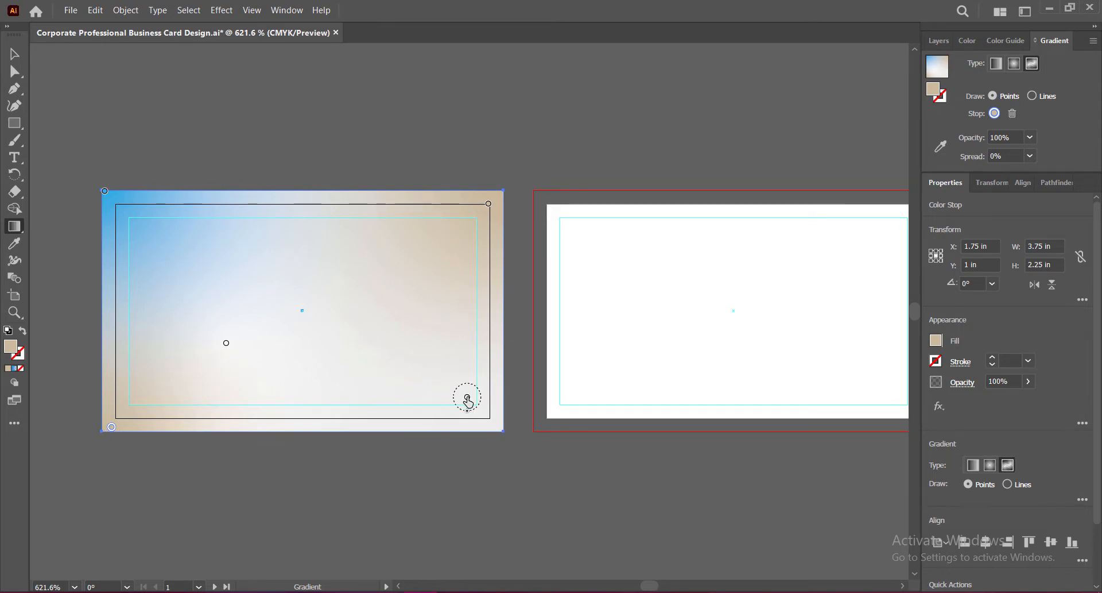
drag(467, 397, 394, 322)
drag(227, 343, 228, 302)
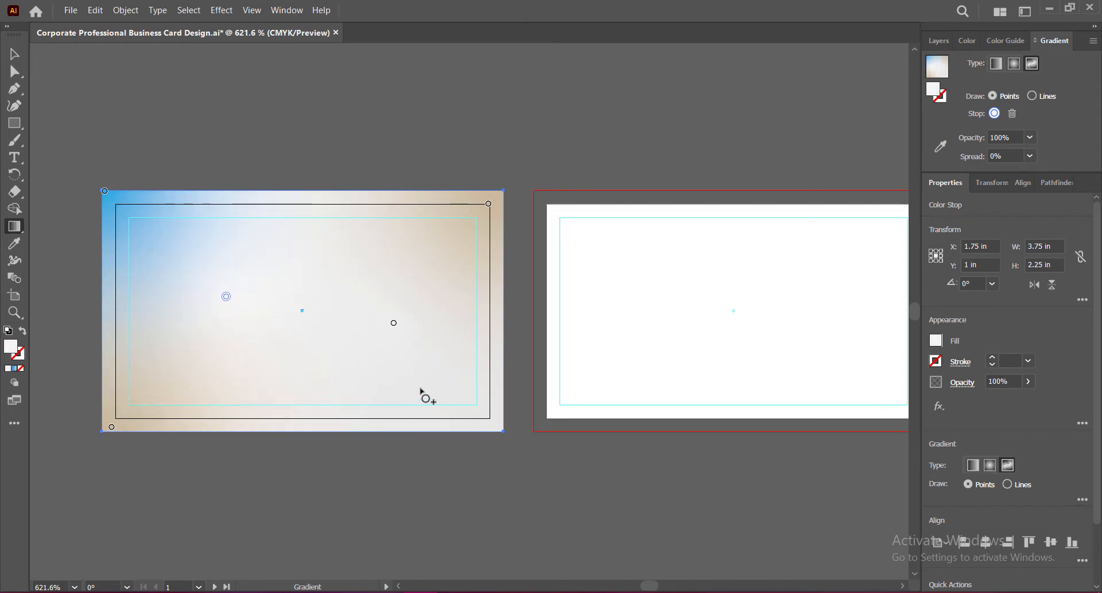
drag(225, 300, 303, 311)
Step: Try dark and sky blue on the centre colour point, then undo it
double_click(304, 311)
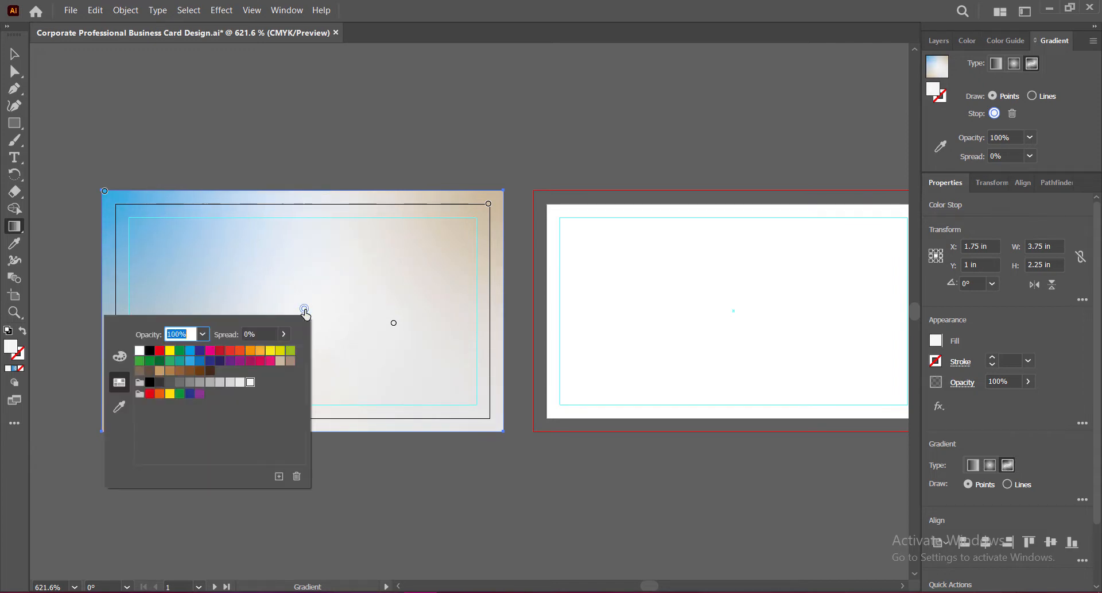
click(201, 360)
click(190, 360)
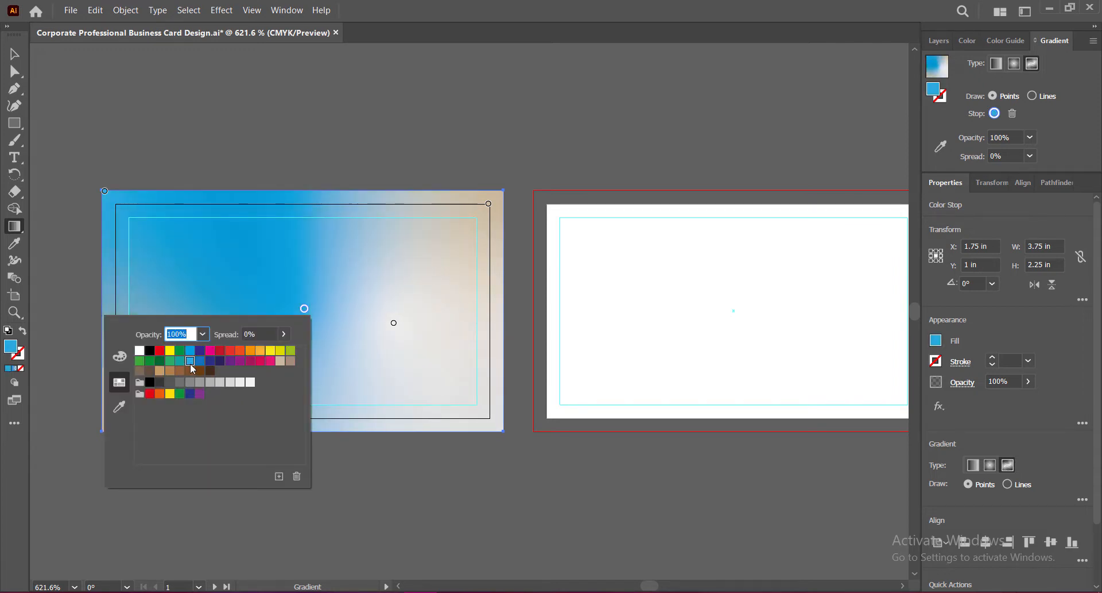
click(305, 312)
key(ctrl+z)
Step: Change the top-left gradient point from blue to tan
key(g)
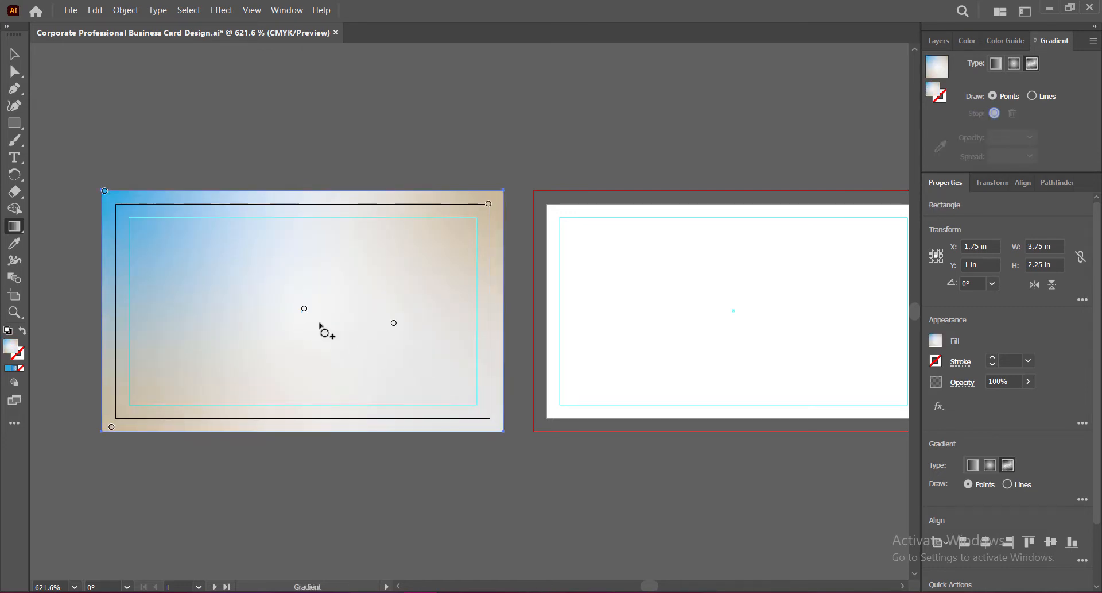
double_click(105, 191)
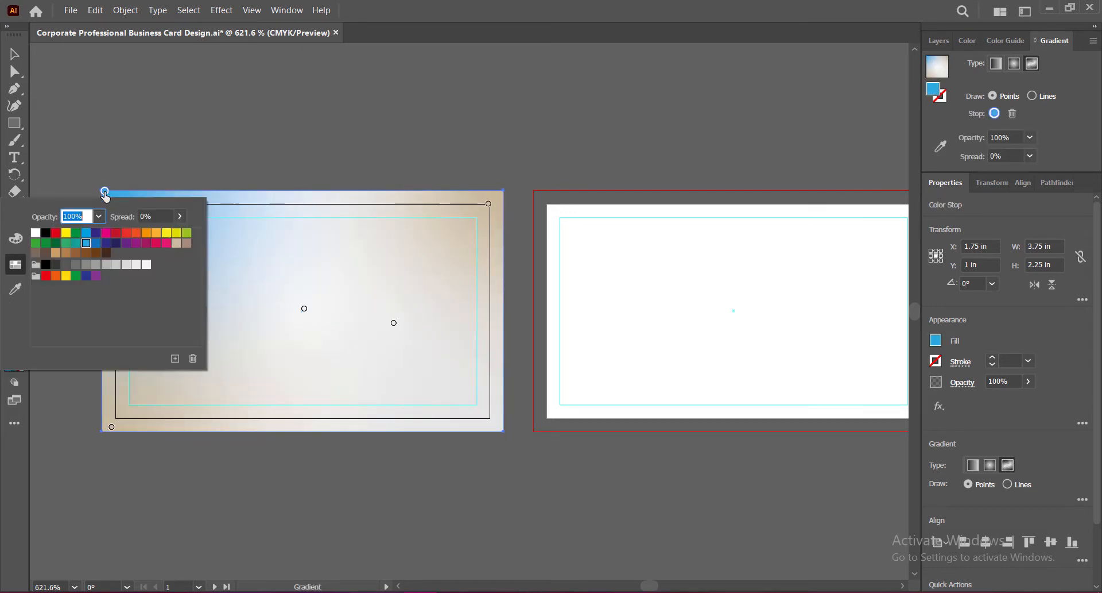
click(76, 243)
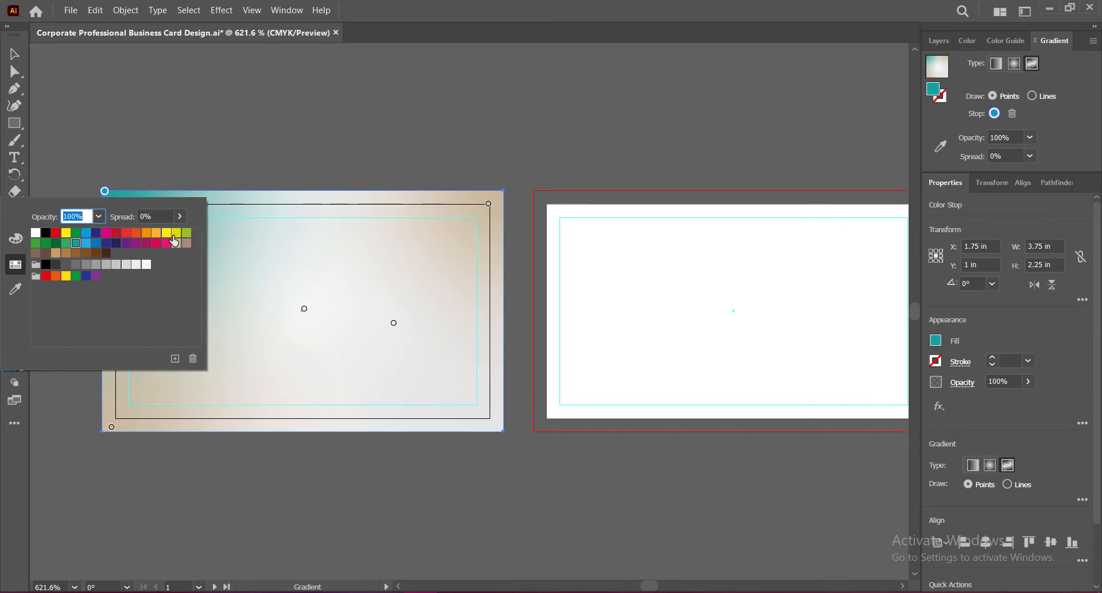
click(55, 254)
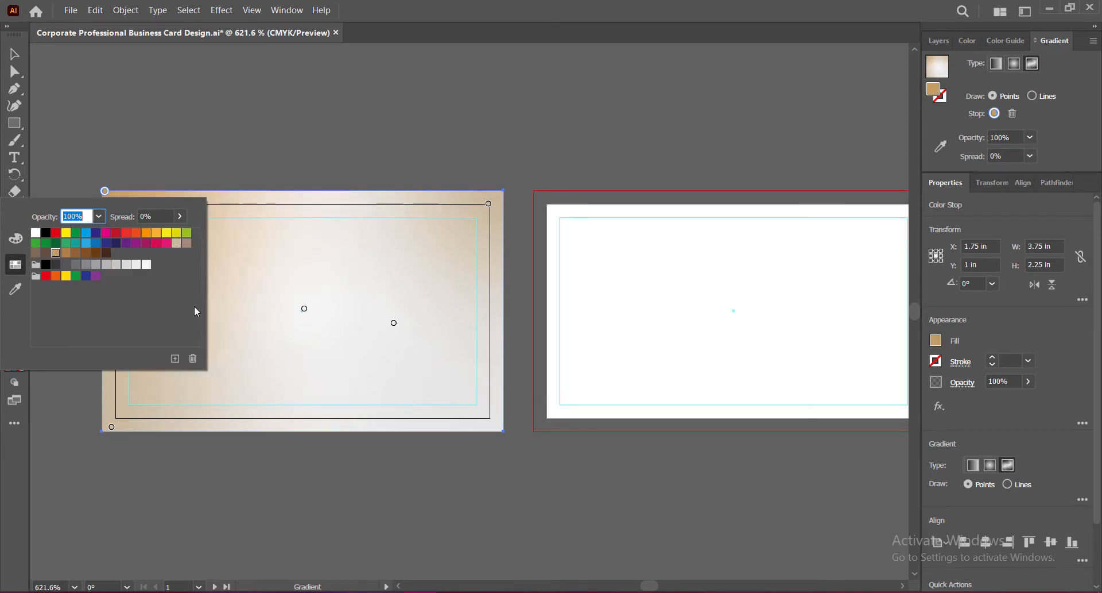
Step: Move the centre point up-left and place the bottom-left point at the card's corner
double_click(305, 309)
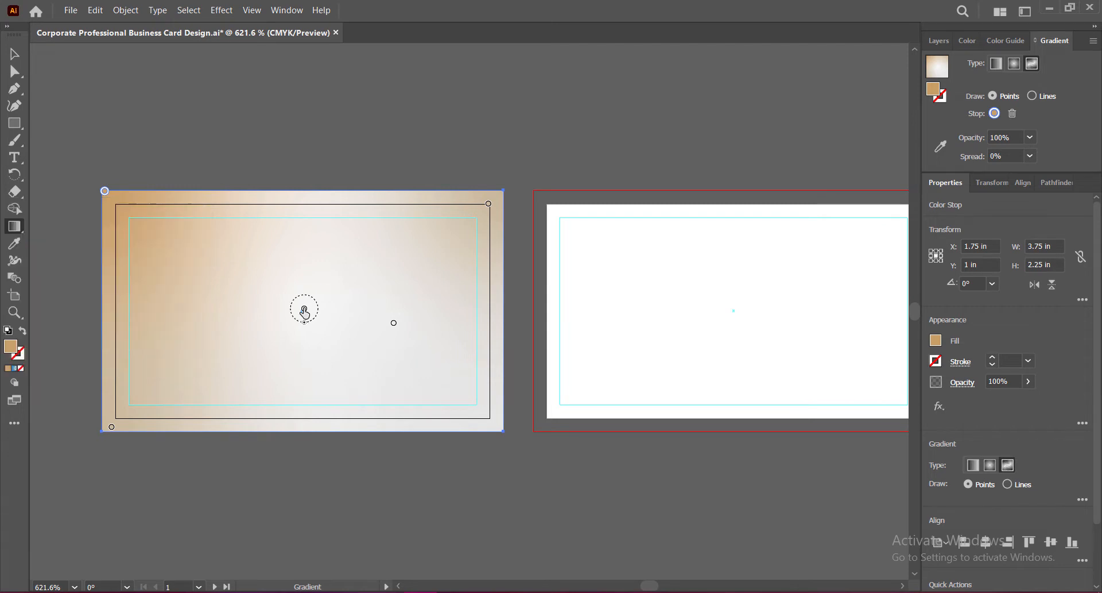
drag(304, 310, 280, 305)
double_click(112, 427)
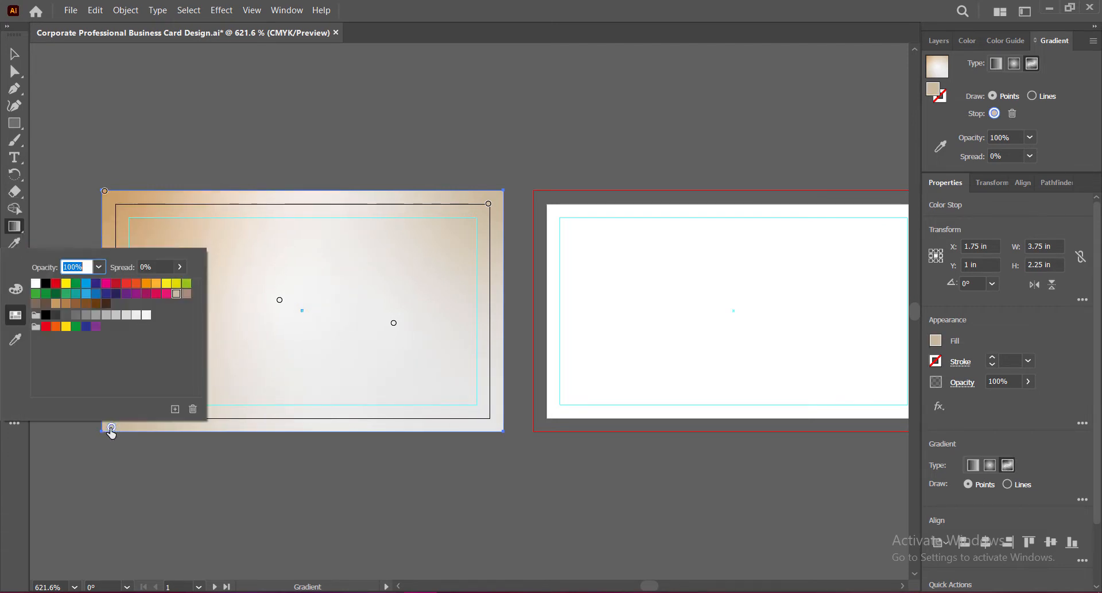
click(112, 431)
mouse_move(111, 431)
mouse_down()
mouse_move(109, 364)
mouse_move(112, 417)
mouse_move(98, 442)
mouse_up()
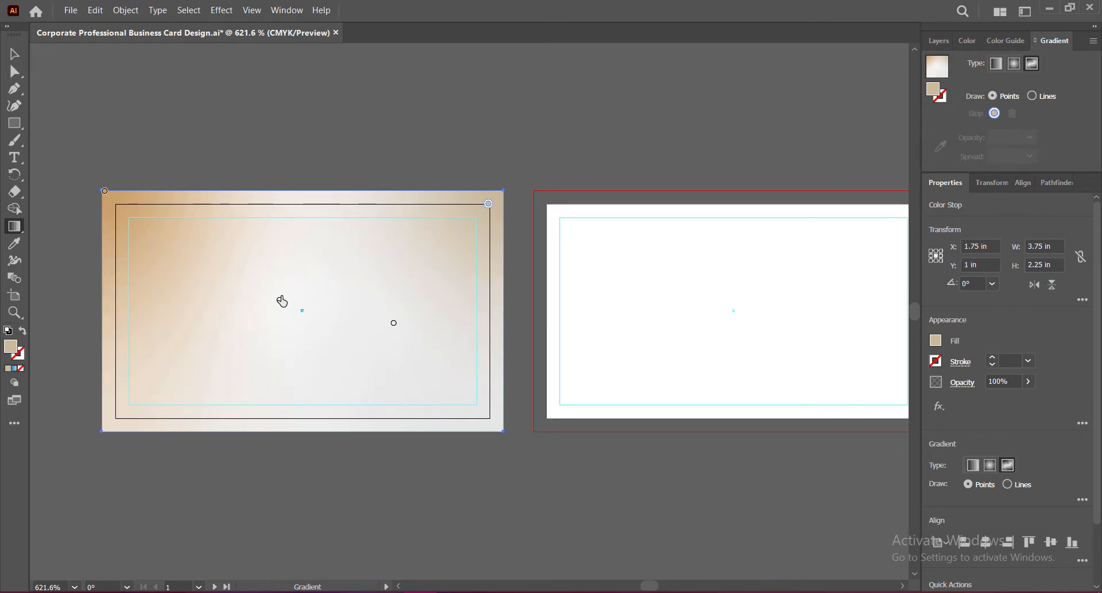
key(ctrl+z)
drag(107, 401, 108, 432)
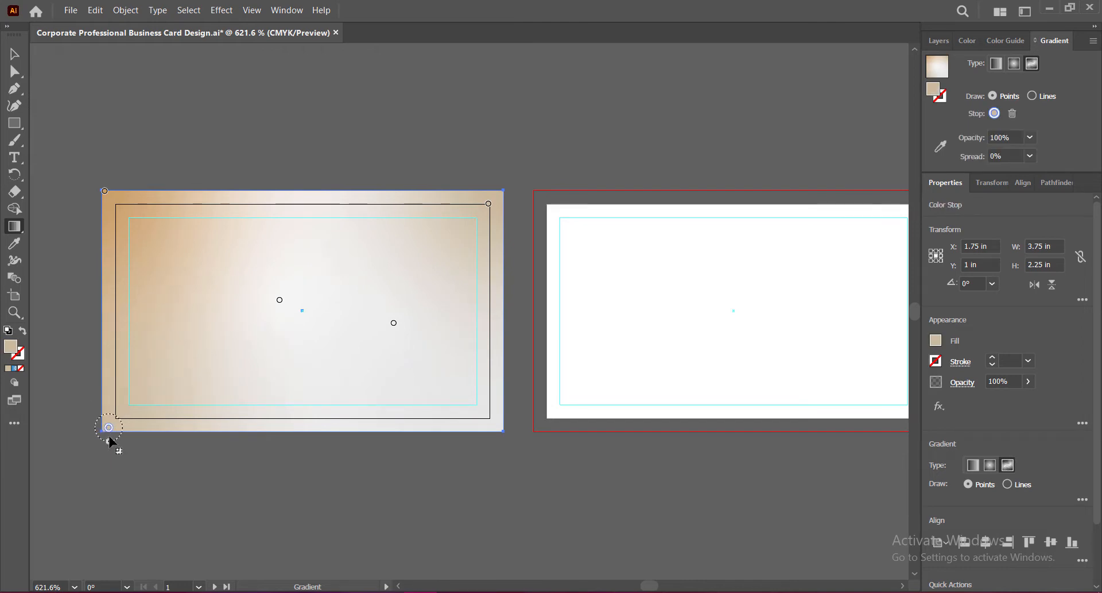
Step: Fine-tune the top-right point, shift the white centre point down-left, and save
drag(489, 203, 462, 234)
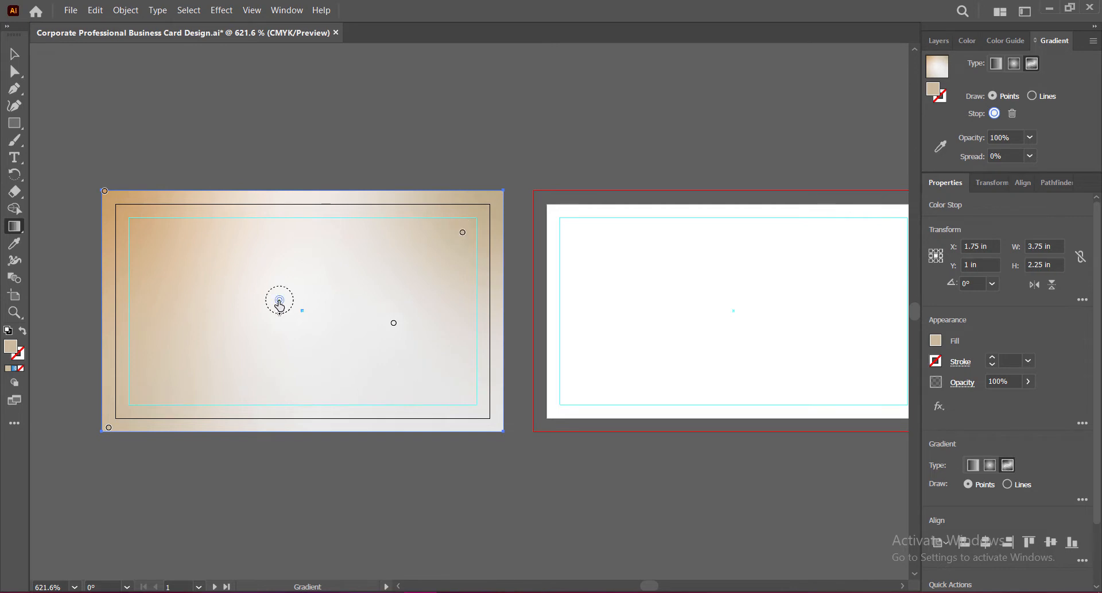
drag(280, 300, 245, 324)
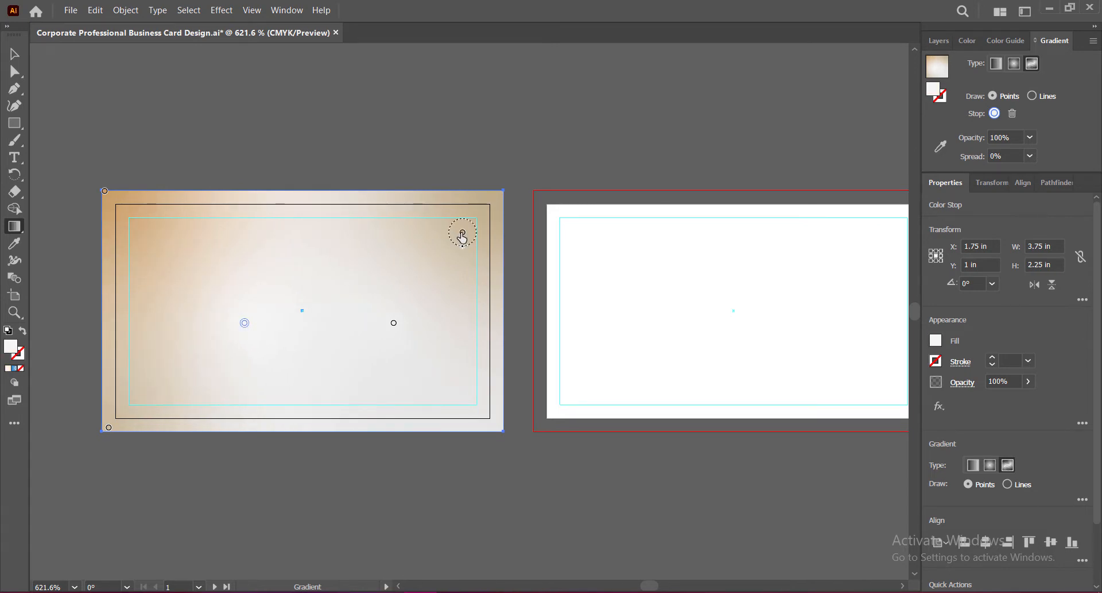
drag(462, 233, 476, 223)
drag(244, 323, 222, 349)
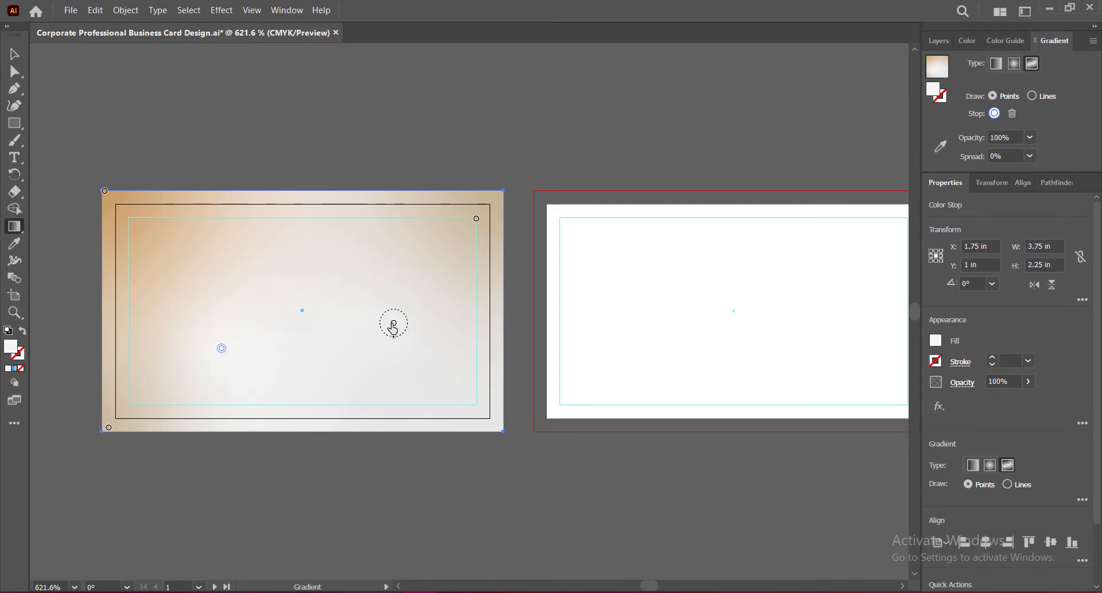
double_click(394, 325)
click(391, 323)
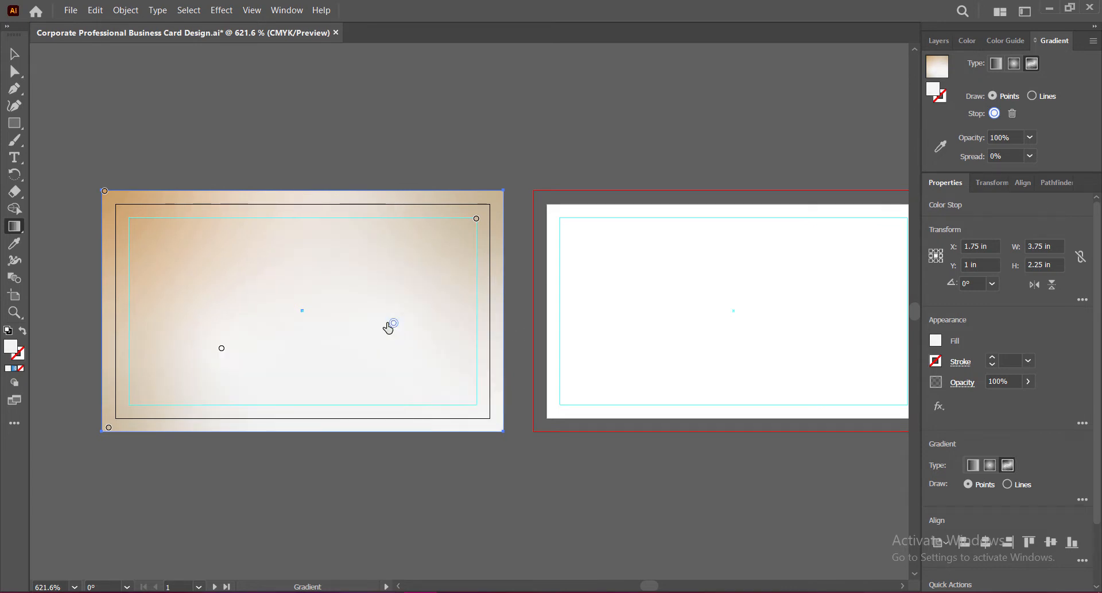
double_click(221, 351)
key(Escape)
click(13, 58)
key(ctrl+s)
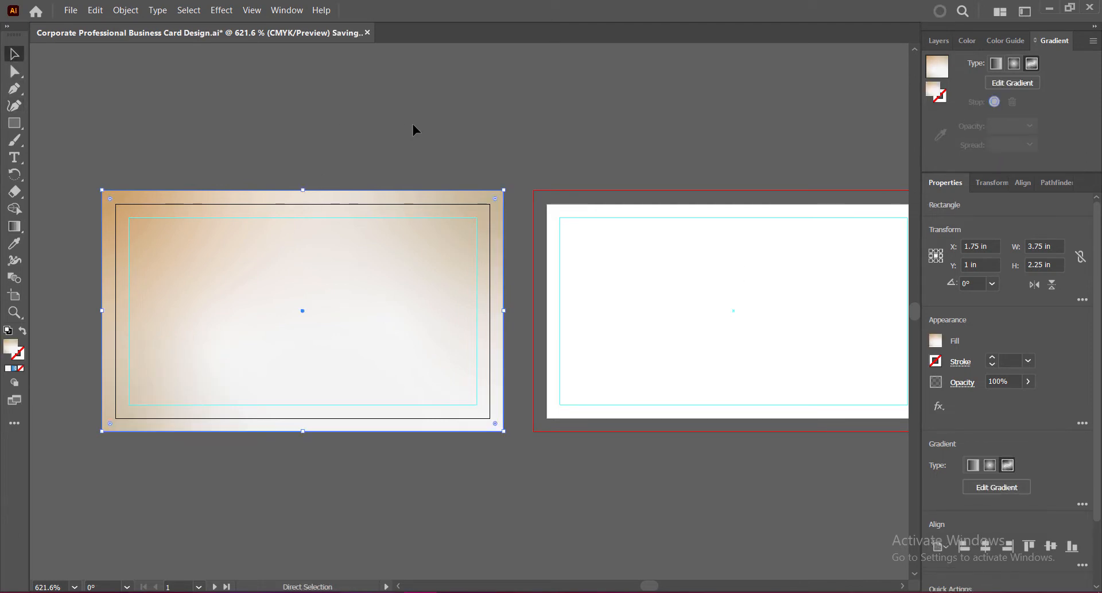
Step: Zoom the view to 1000% and pan so the front card fills the canvas
drag(352, 293, 497, 300)
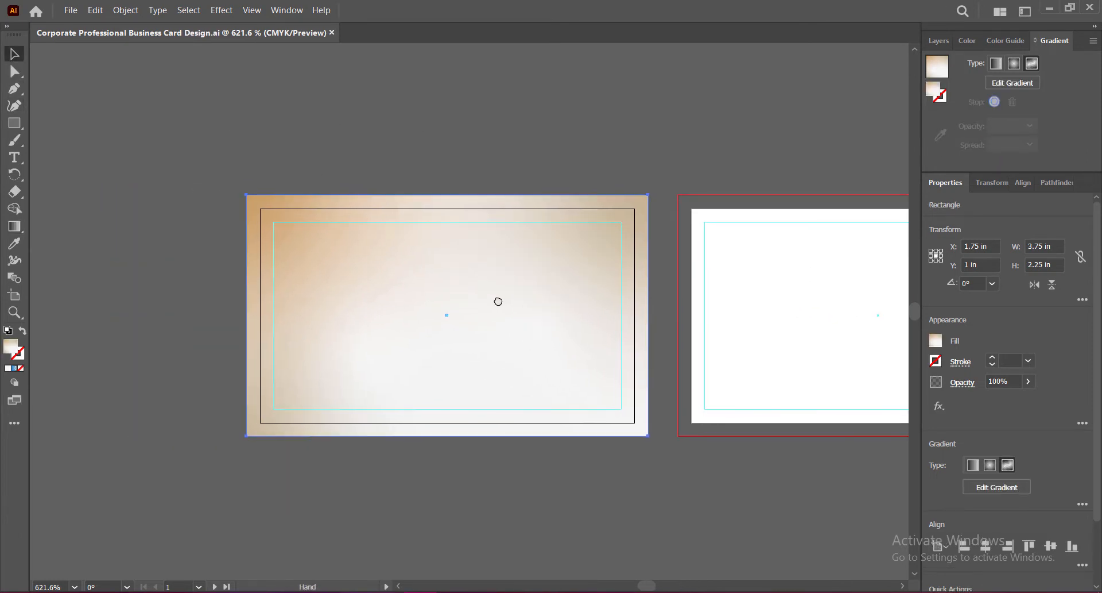
key(ctrl+plus)
key(ctrl+plus)
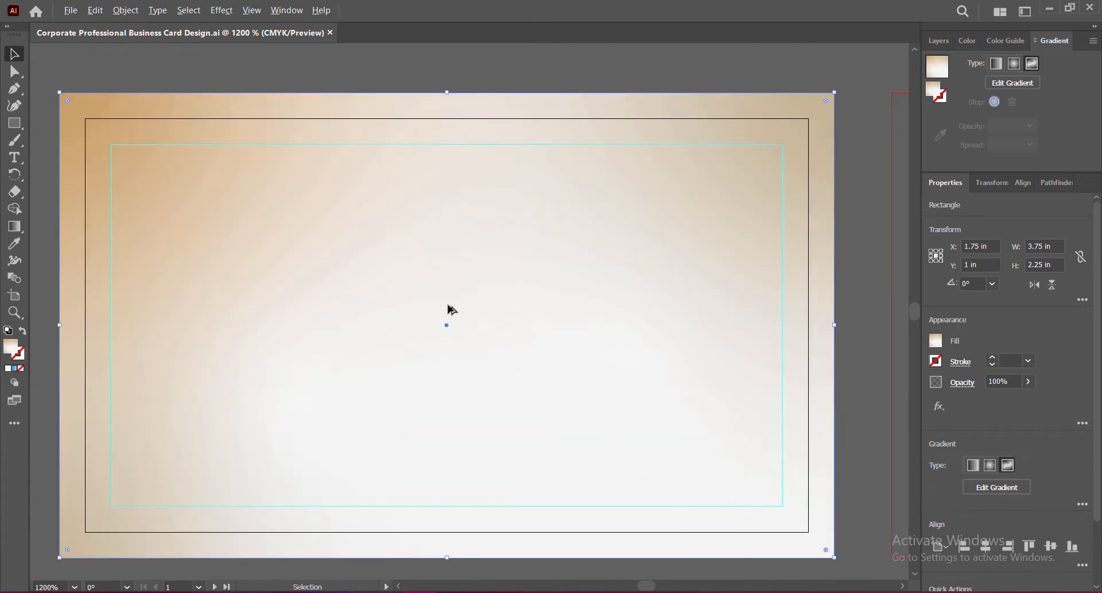
click(39, 586)
key(Return)
drag(627, 418, 598, 408)
click(63, 178)
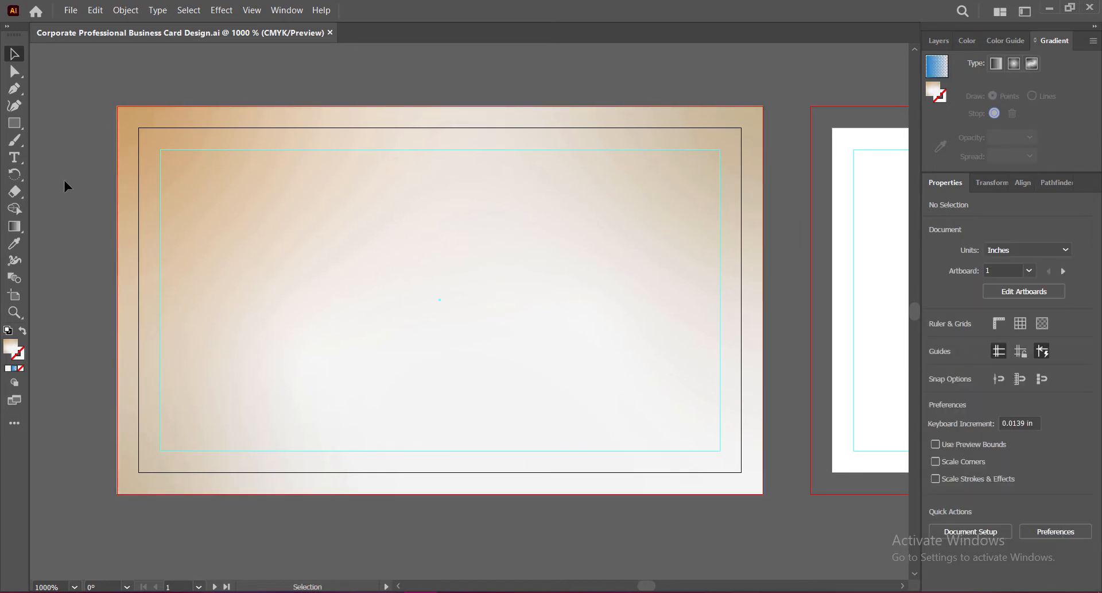
key(p)
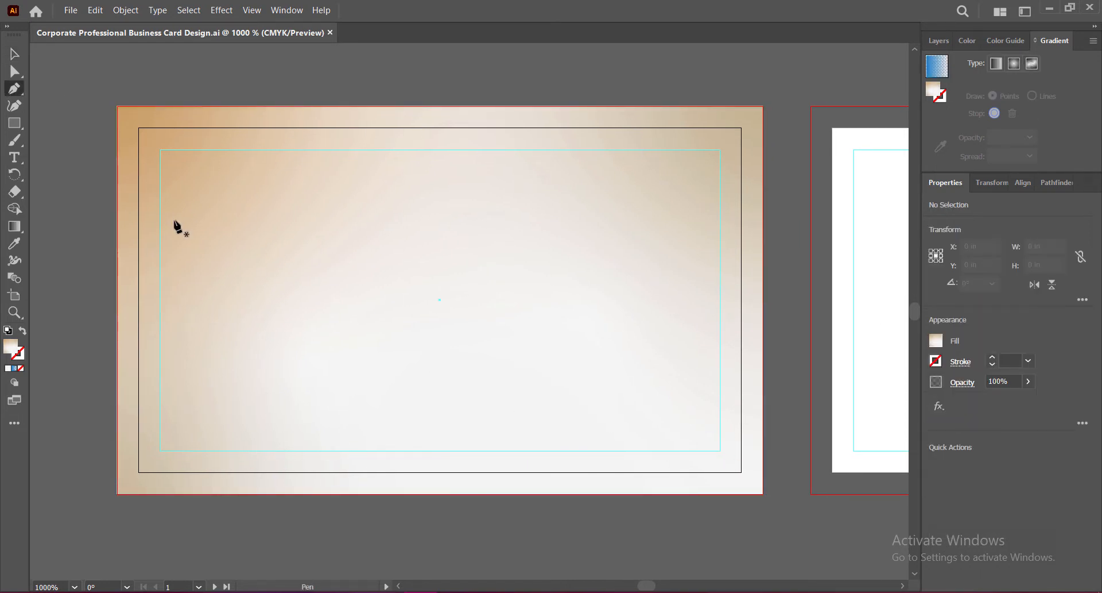
Step: Pen a six-point white shape over the card's top-left, then shift its bottom-right anchor left
click(117, 259)
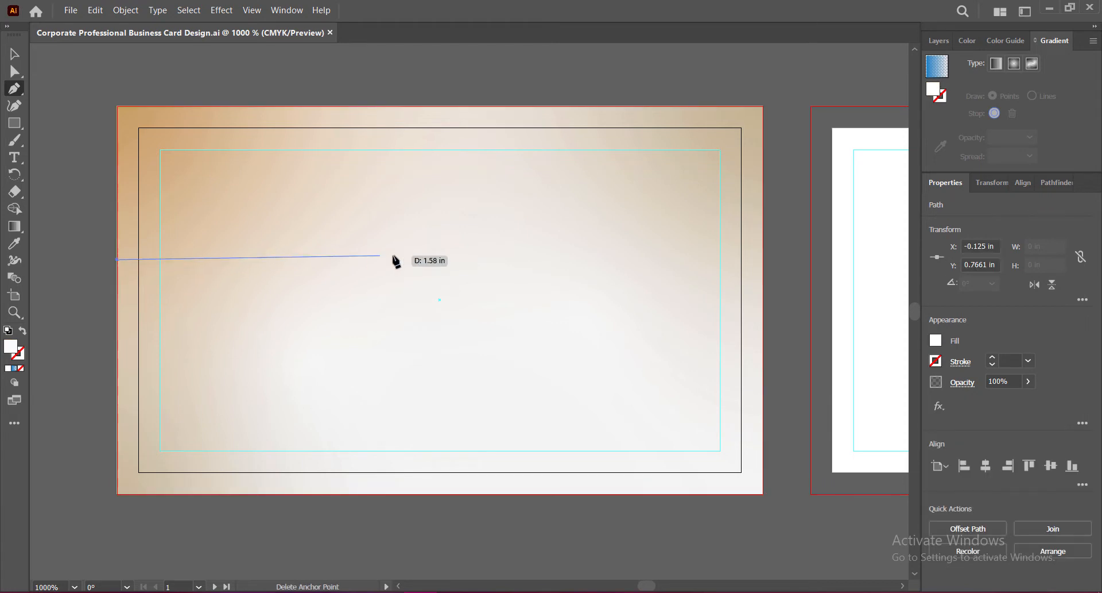
click(439, 260)
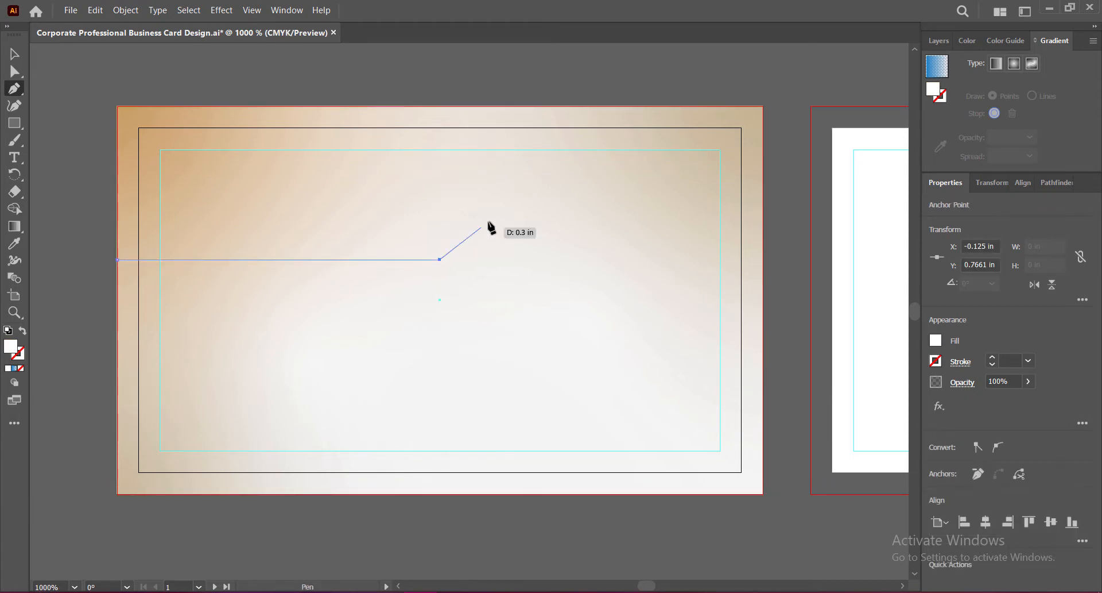
click(490, 150)
click(490, 106)
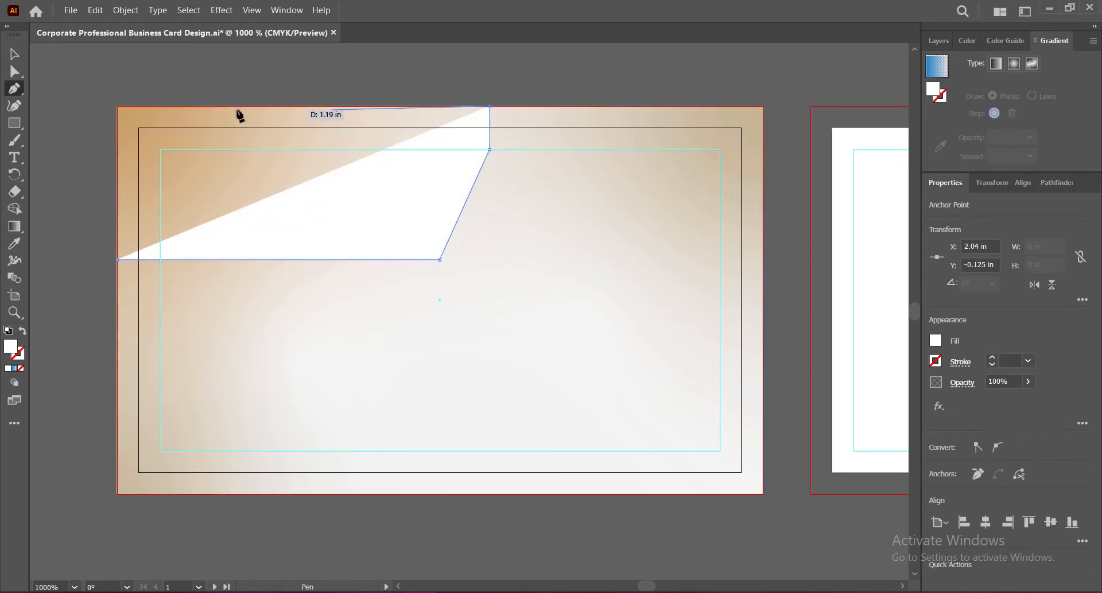
click(118, 106)
click(118, 259)
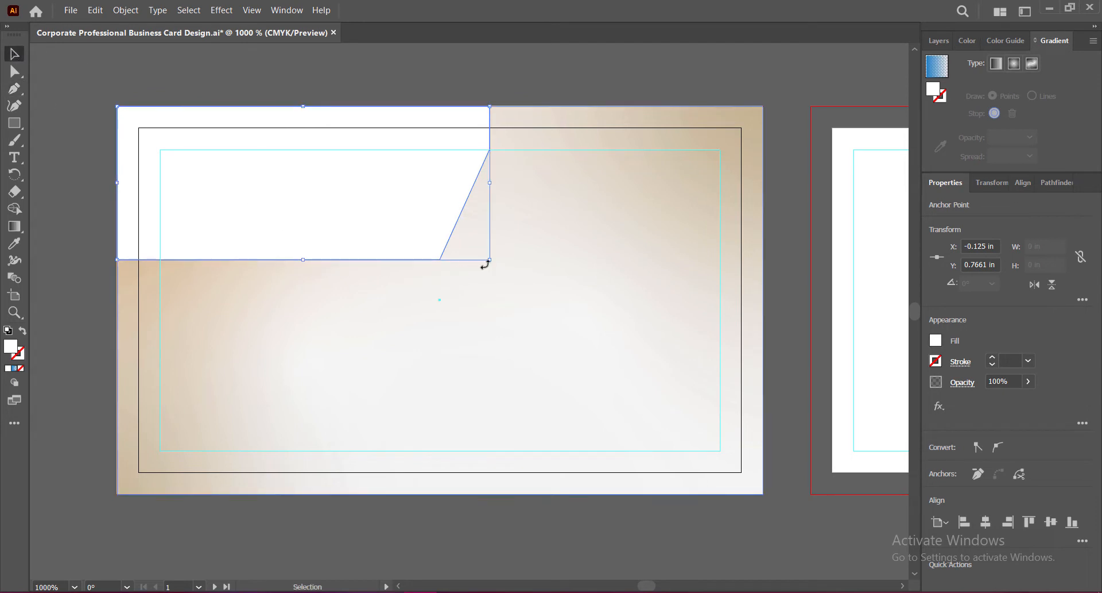
key(a)
drag(439, 260, 408, 259)
key(v)
click(726, 207)
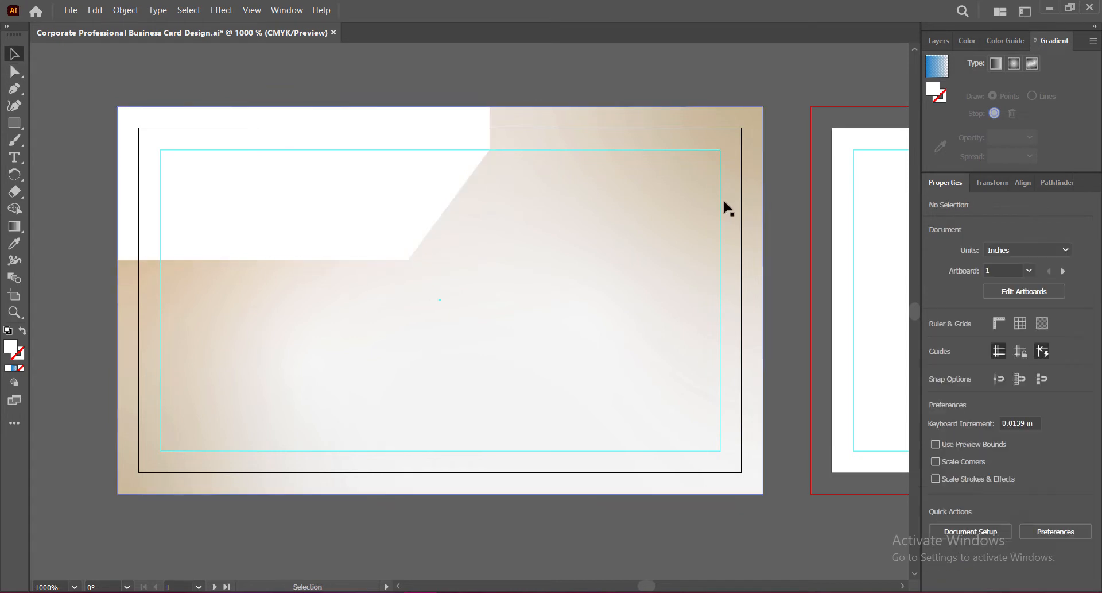
click(337, 220)
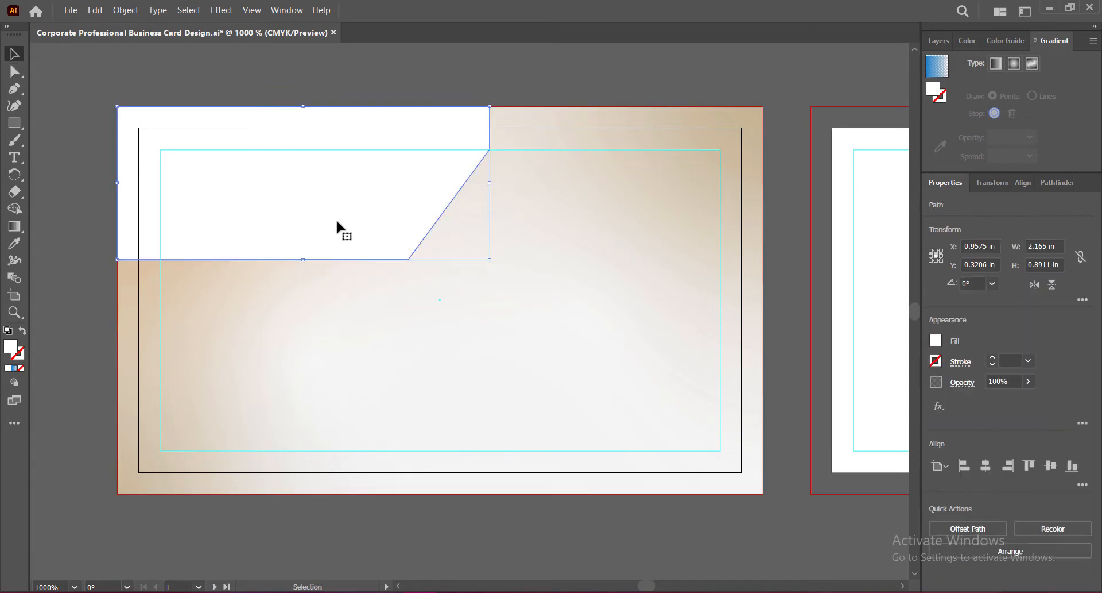
Step: Fill the white band with a gradient and give its left stop a brown colour
click(15, 370)
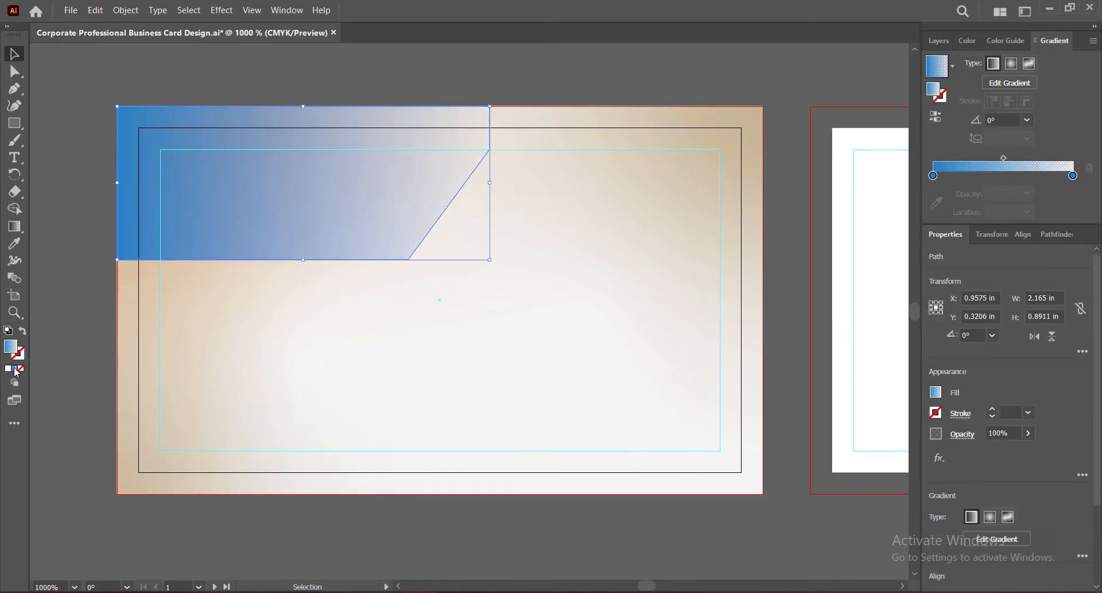
double_click(935, 176)
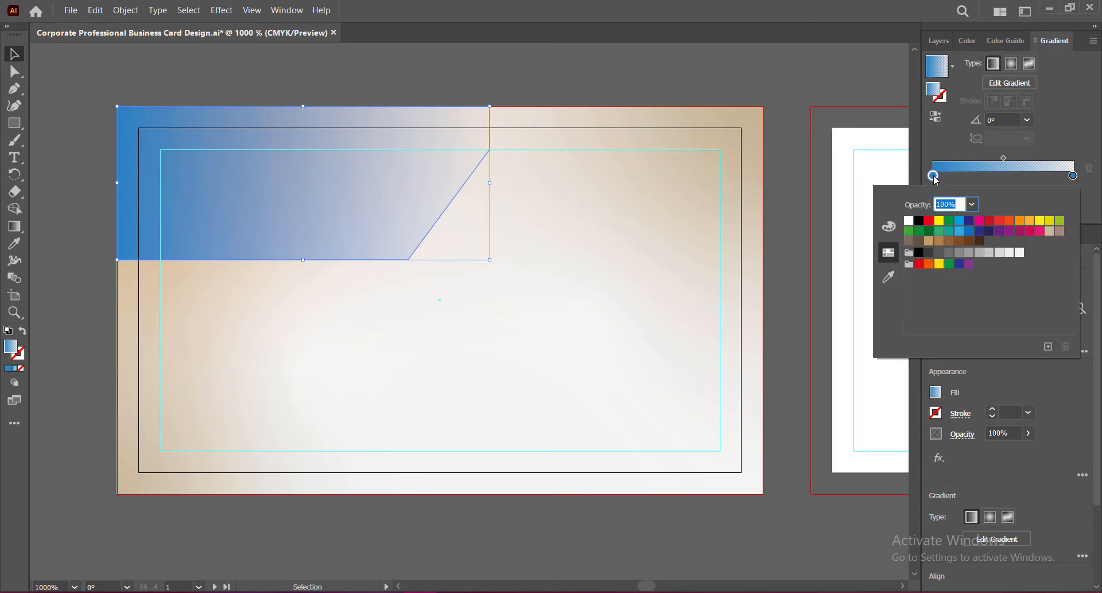
click(929, 241)
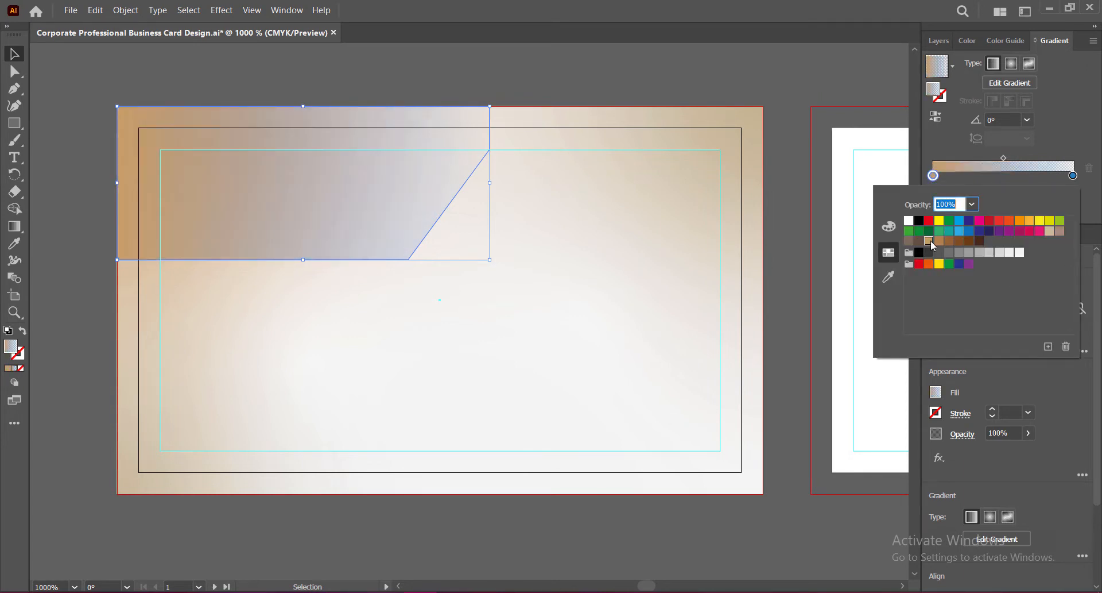
click(939, 242)
click(1050, 232)
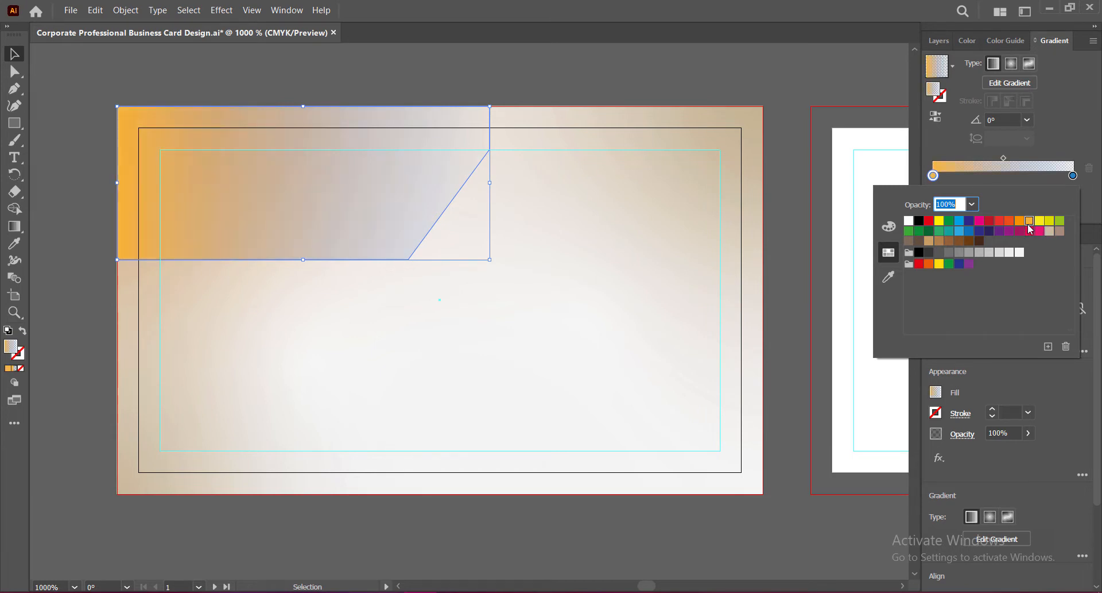
click(930, 240)
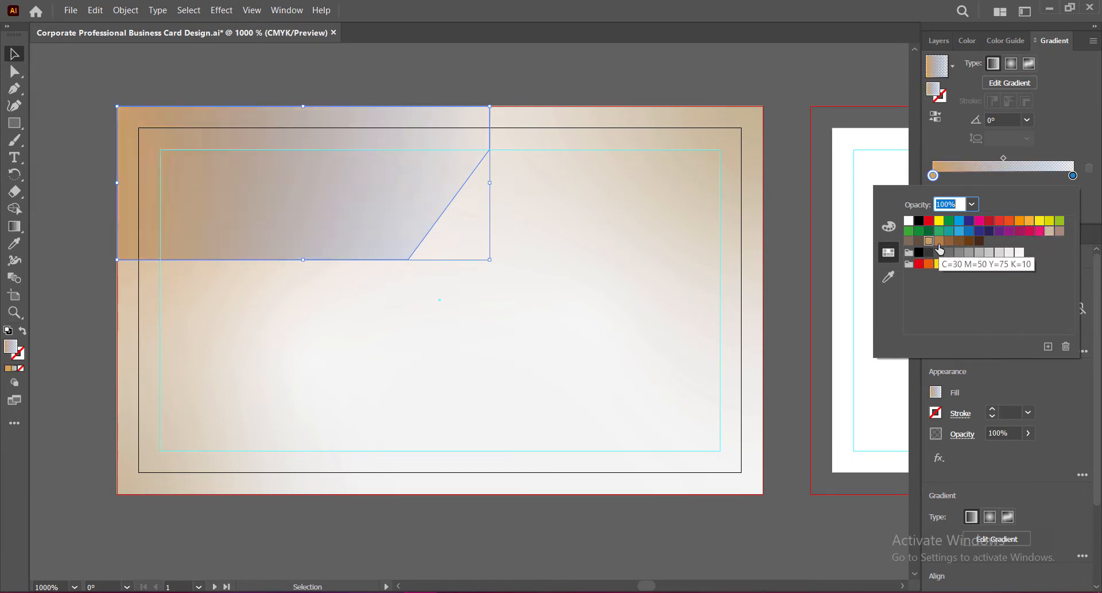
click(940, 241)
Step: Set the right gradient stop to dark brown after briefly trying grey
double_click(1073, 175)
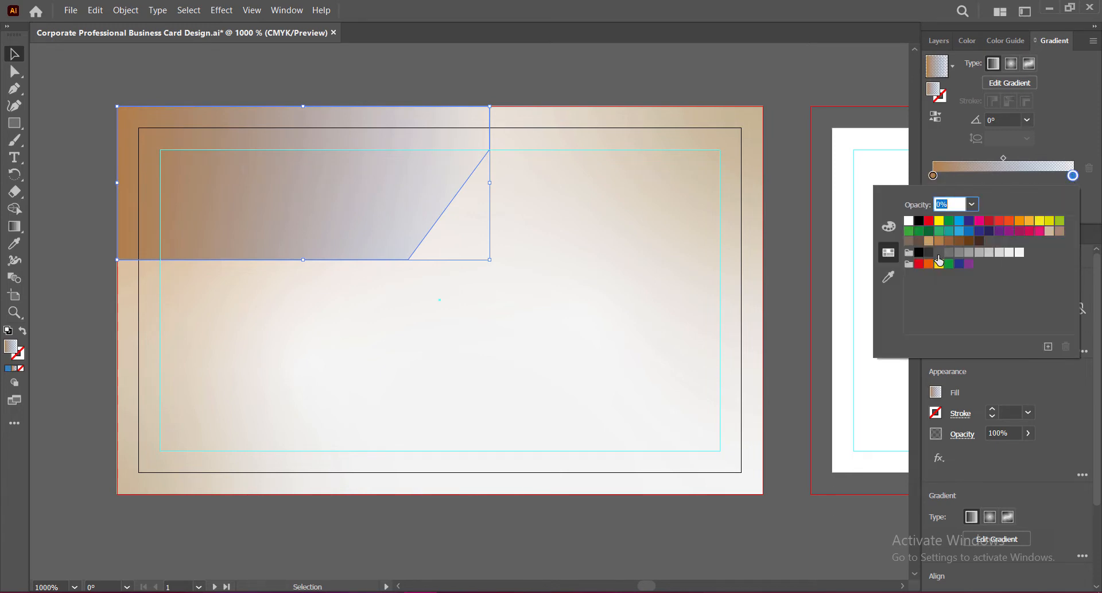
click(979, 242)
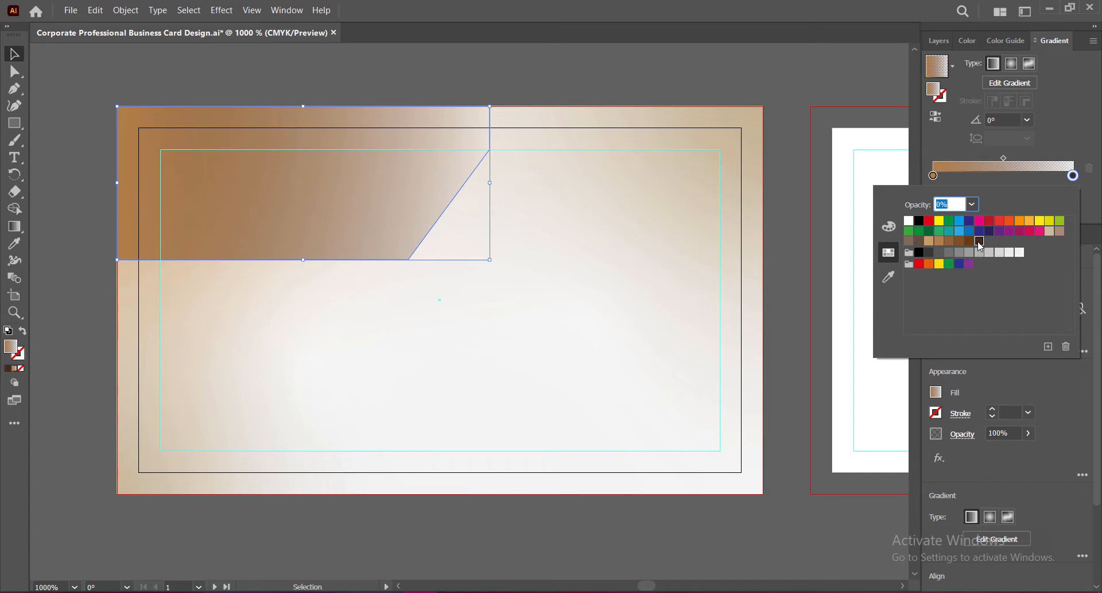
click(988, 251)
click(980, 242)
click(1076, 122)
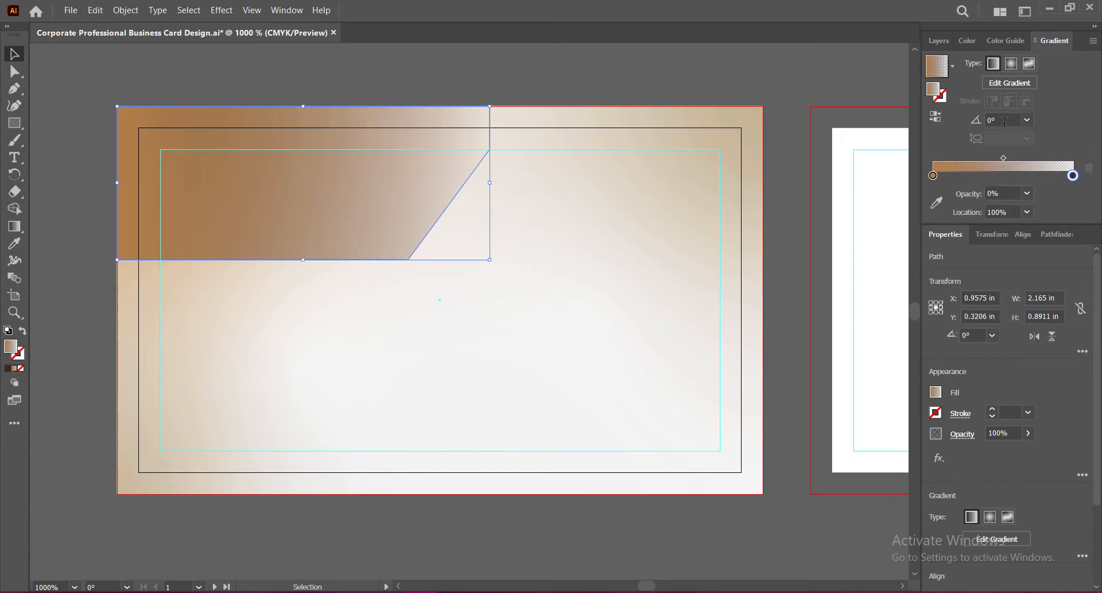
Step: Change the starting stop to dark brown C=50 M=70 Y=80 K=70 and save the file
double_click(933, 175)
click(979, 242)
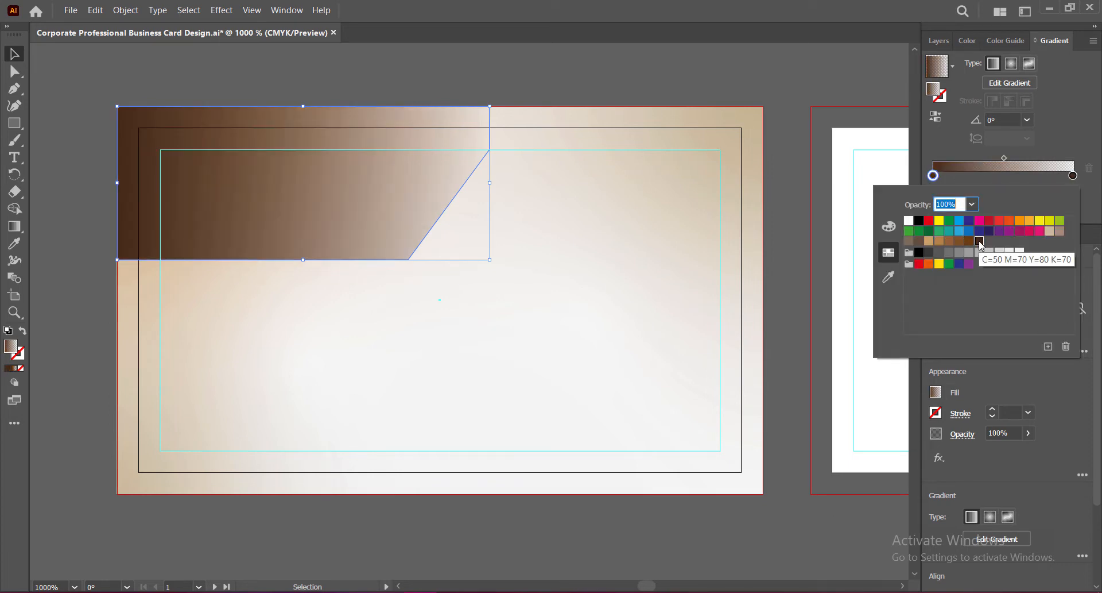
click(1055, 127)
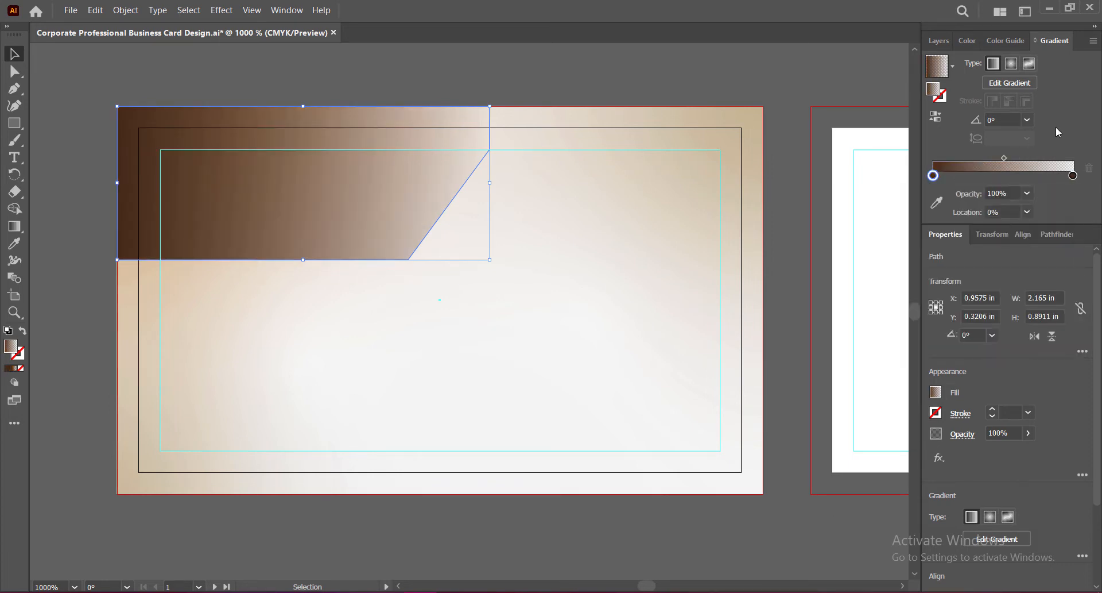
key(ctrl+s)
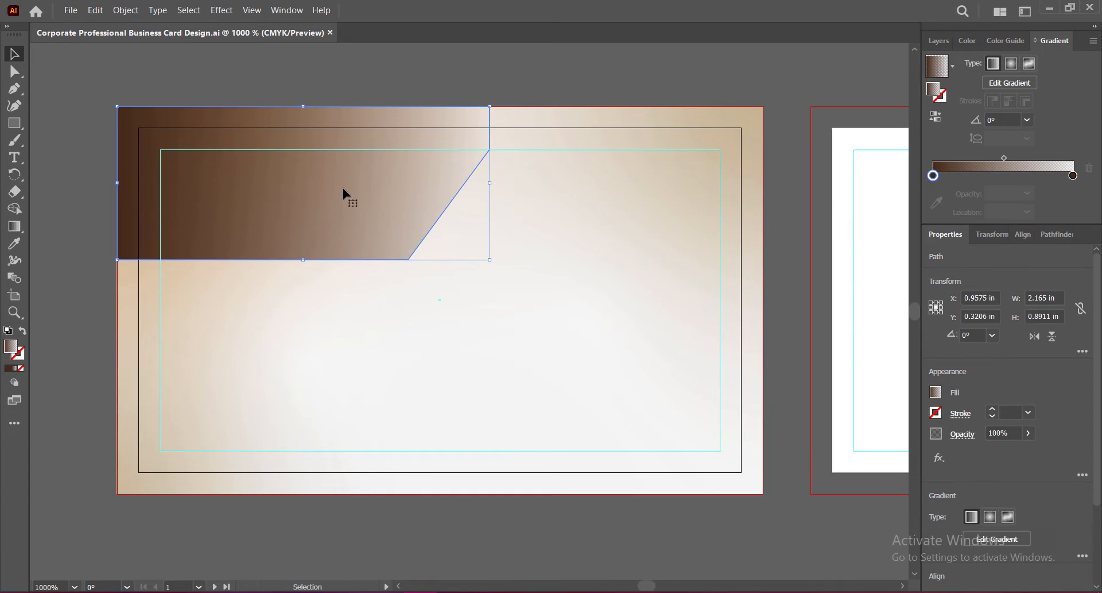
Step: Duplicate the band slightly to the right and try -45°, -135°, -150°, -120° and -60° gradient angles
drag(343, 190, 365, 191)
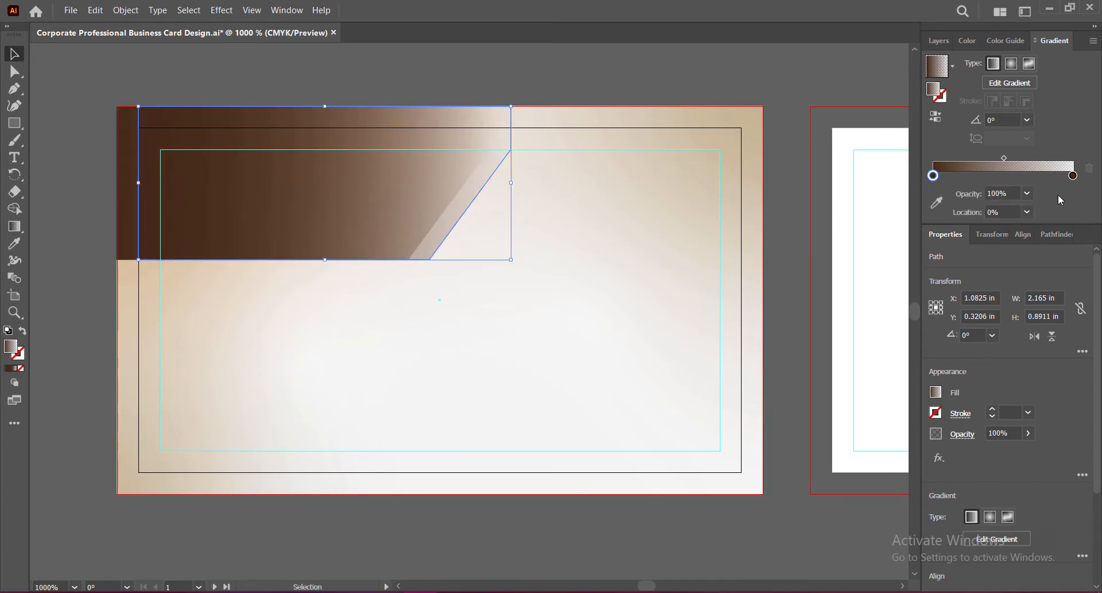
click(1027, 120)
click(1042, 285)
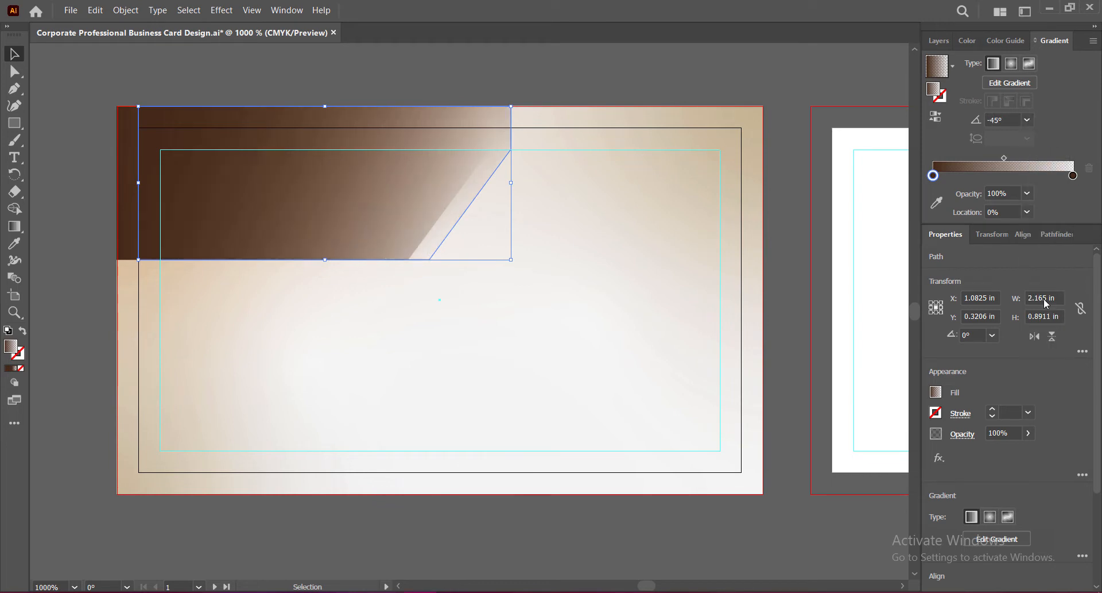
click(1027, 120)
click(1048, 363)
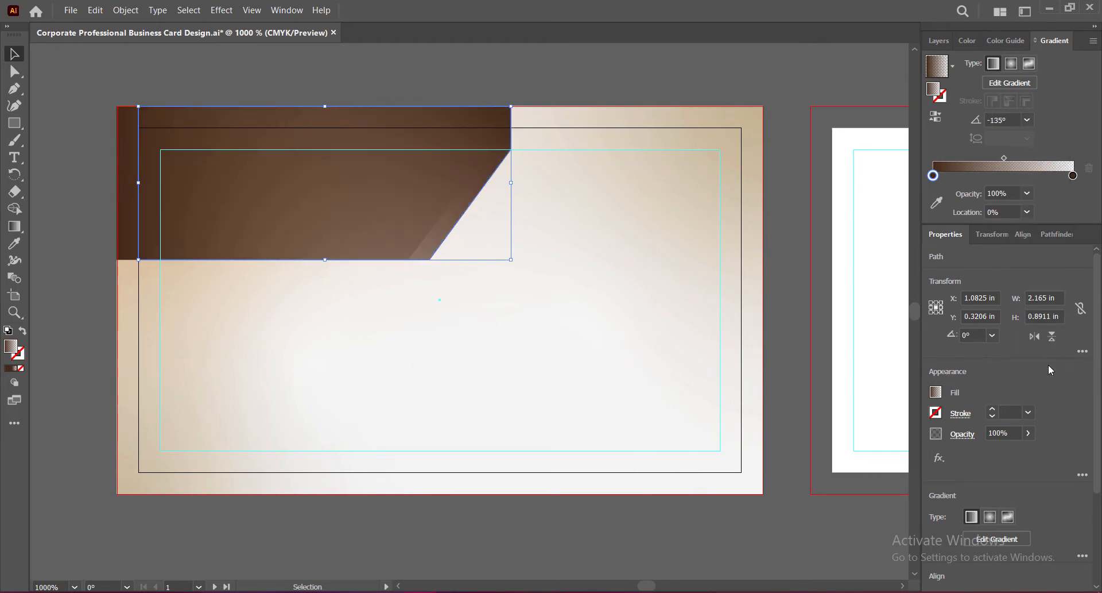
click(1027, 119)
click(1045, 379)
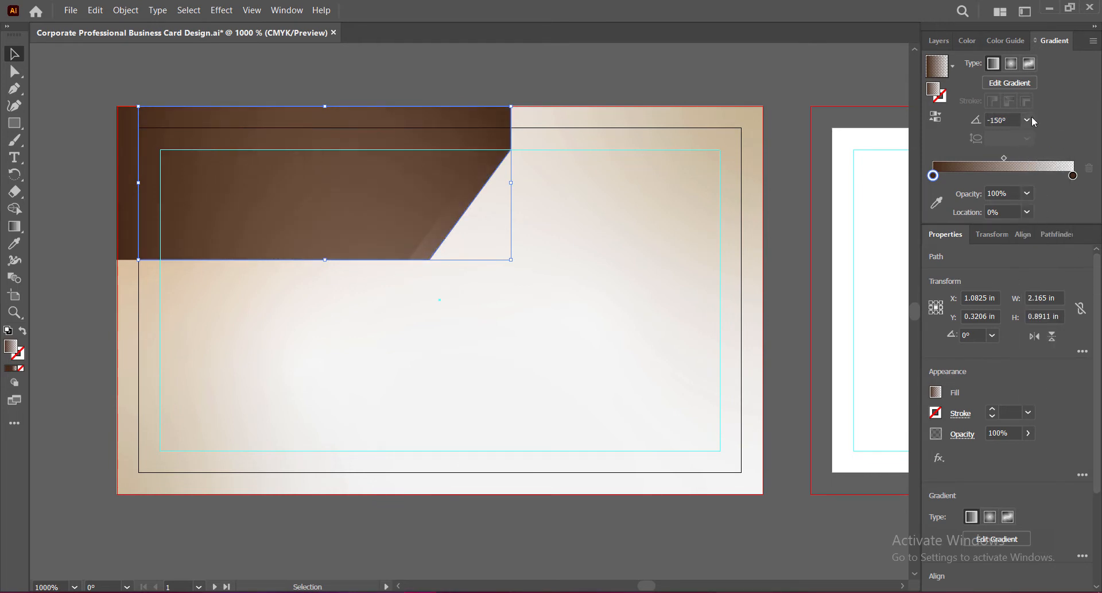
click(1028, 119)
click(1046, 348)
click(1027, 120)
click(1042, 315)
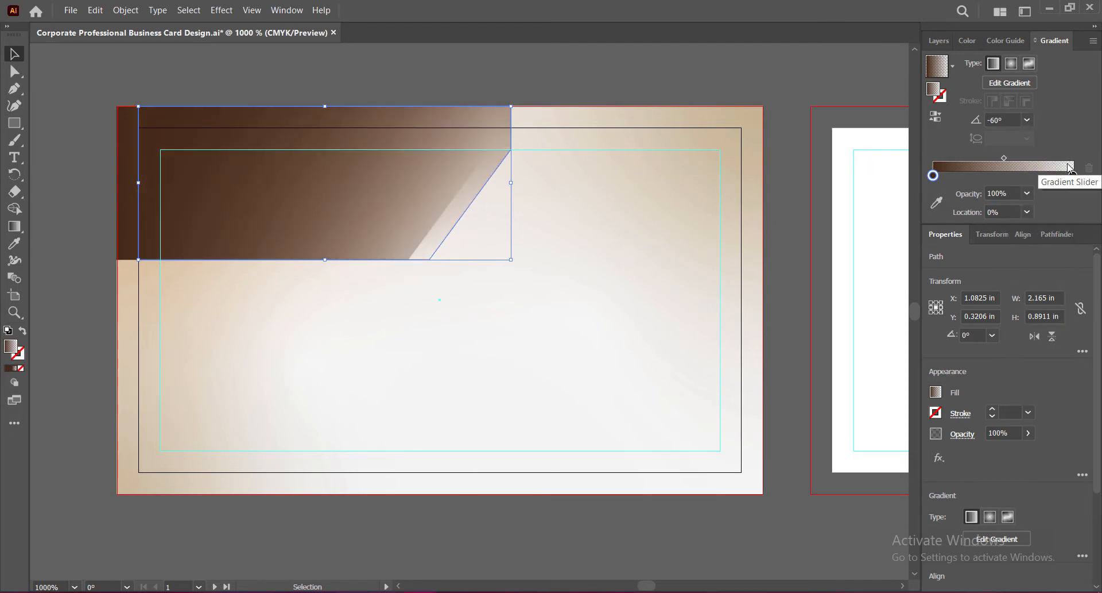
Step: Try 60°, 135° and 45° angles, settling the gradient at 30°
click(1028, 120)
click(1045, 213)
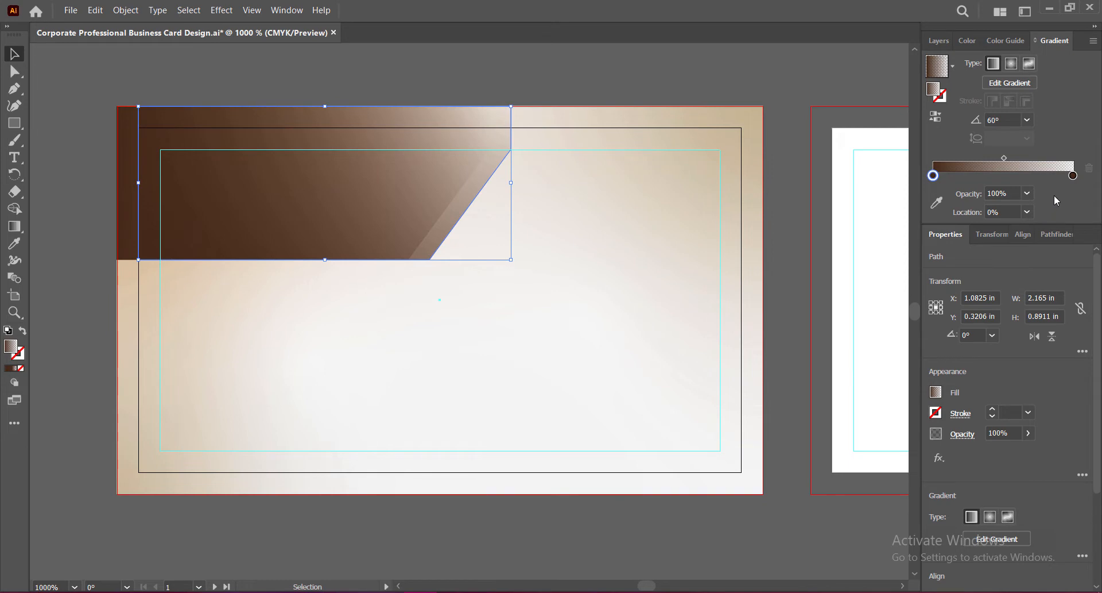
click(1027, 120)
click(1046, 166)
click(1027, 120)
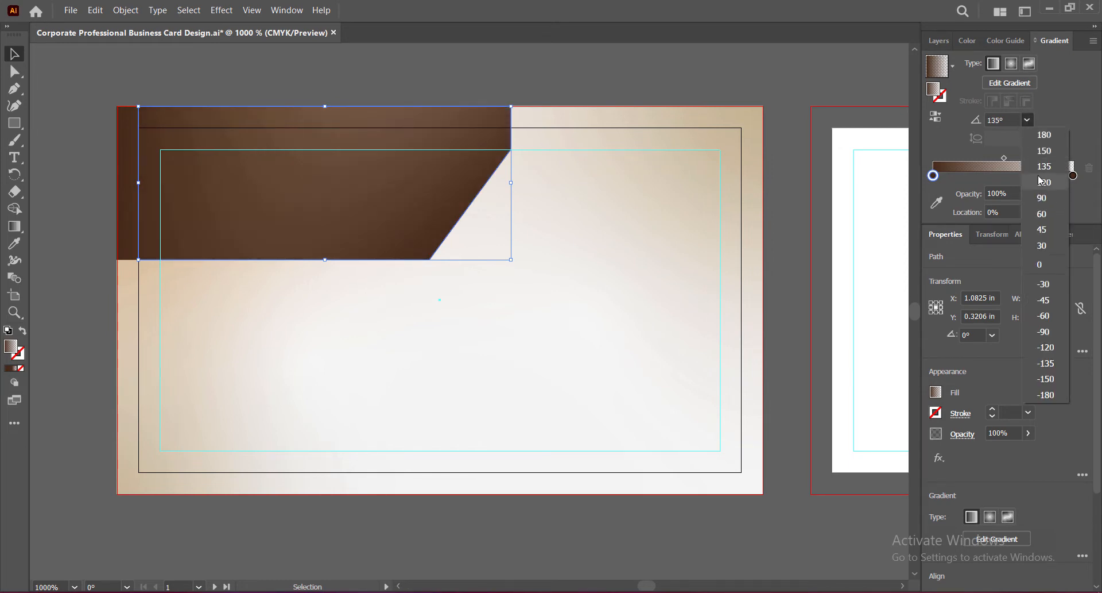
click(1042, 181)
click(1028, 120)
click(1039, 228)
click(1028, 120)
click(1043, 240)
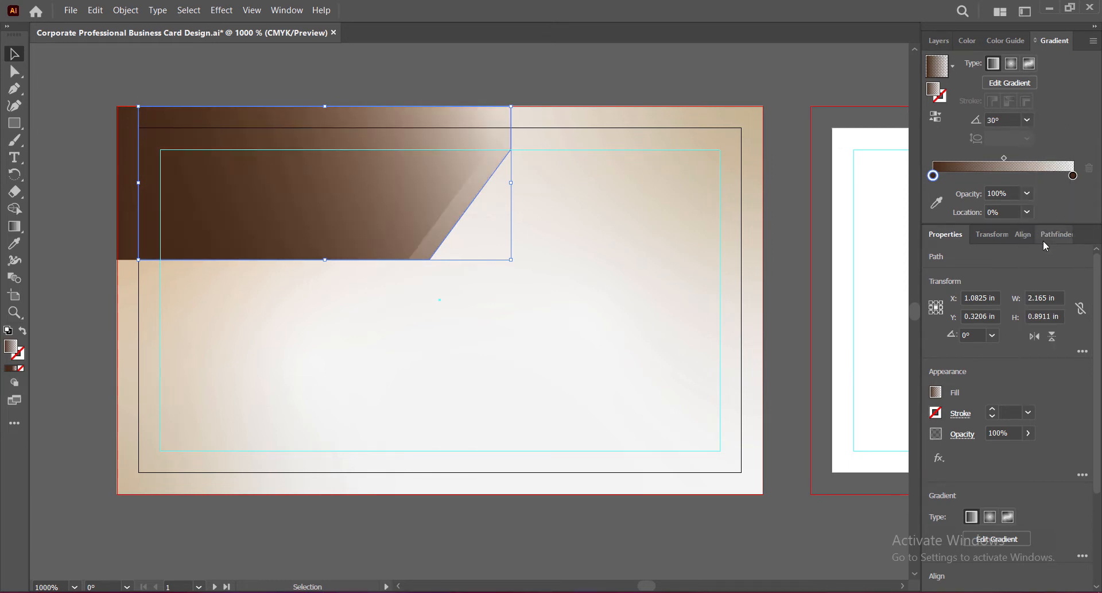
Step: Recolour the copy's stops to dark blue-purple and light grey, trying -30° and -60° angles
double_click(933, 176)
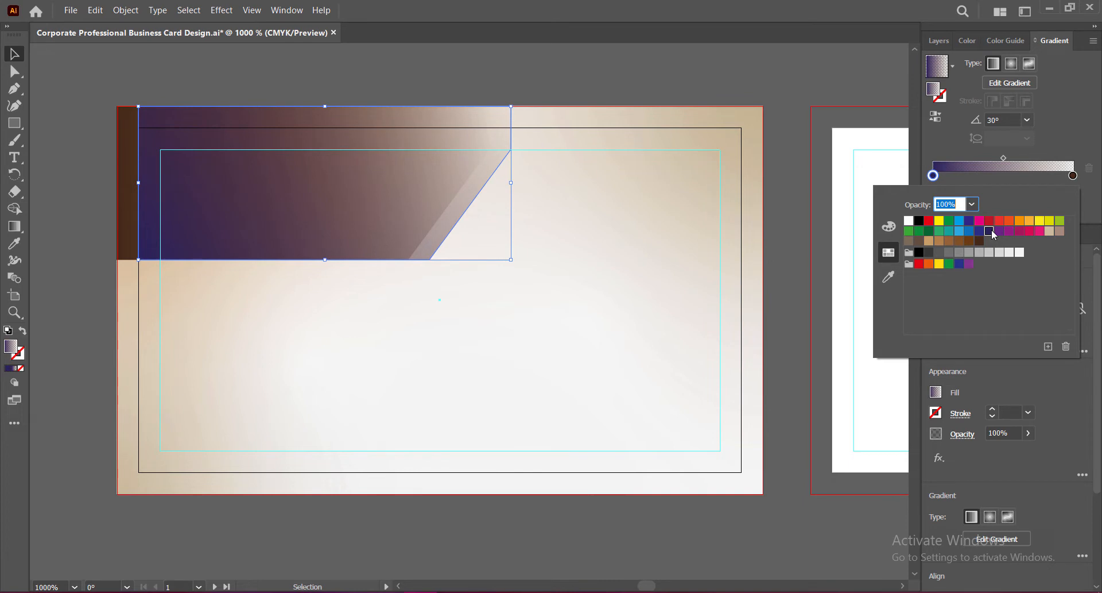
click(948, 240)
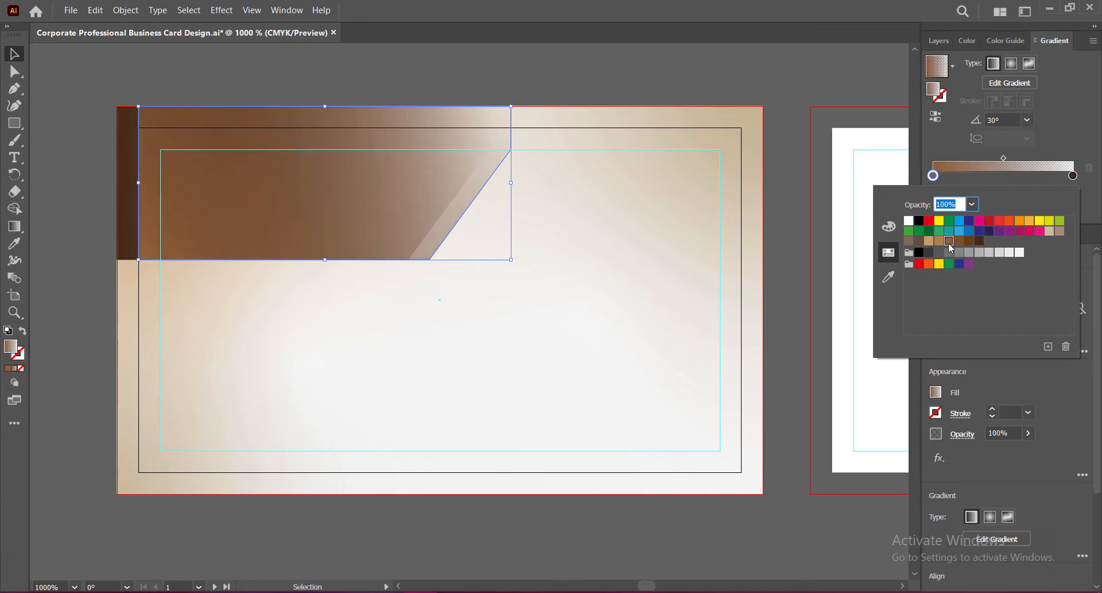
click(989, 231)
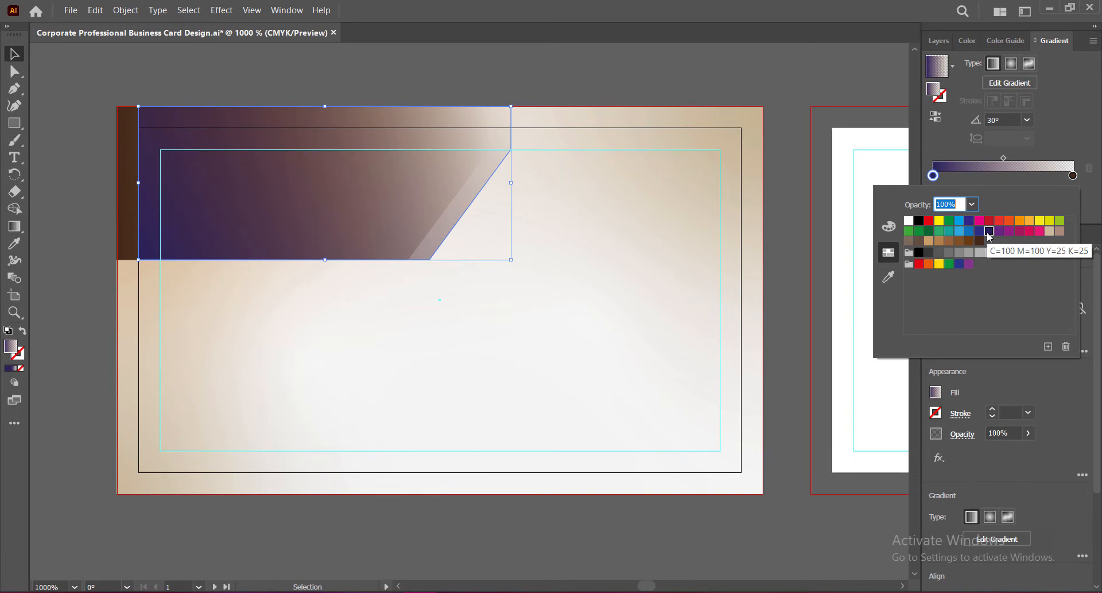
double_click(1073, 175)
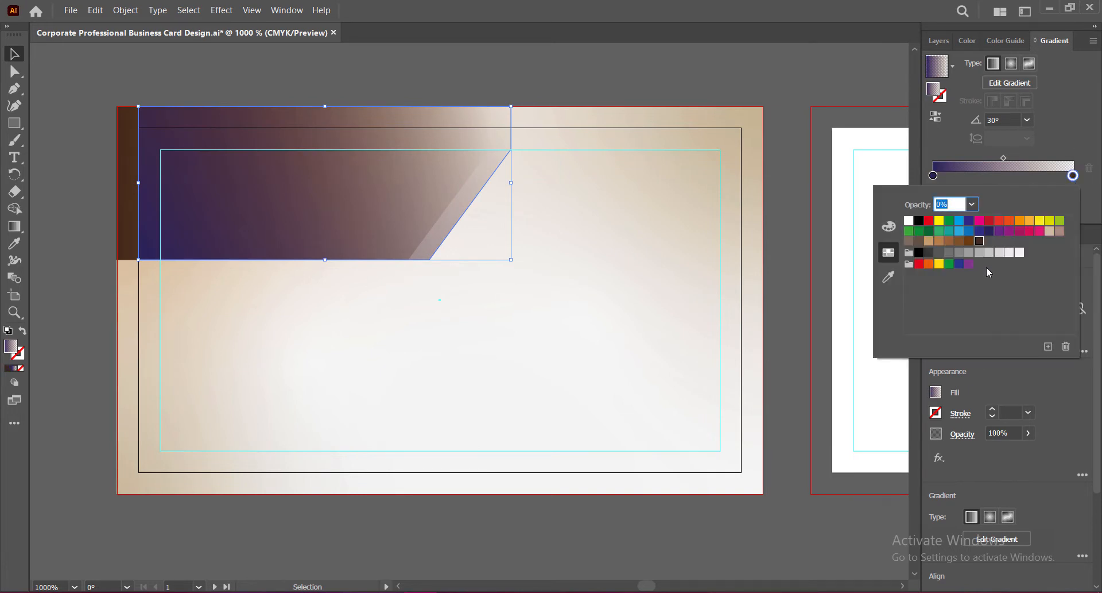
click(1020, 253)
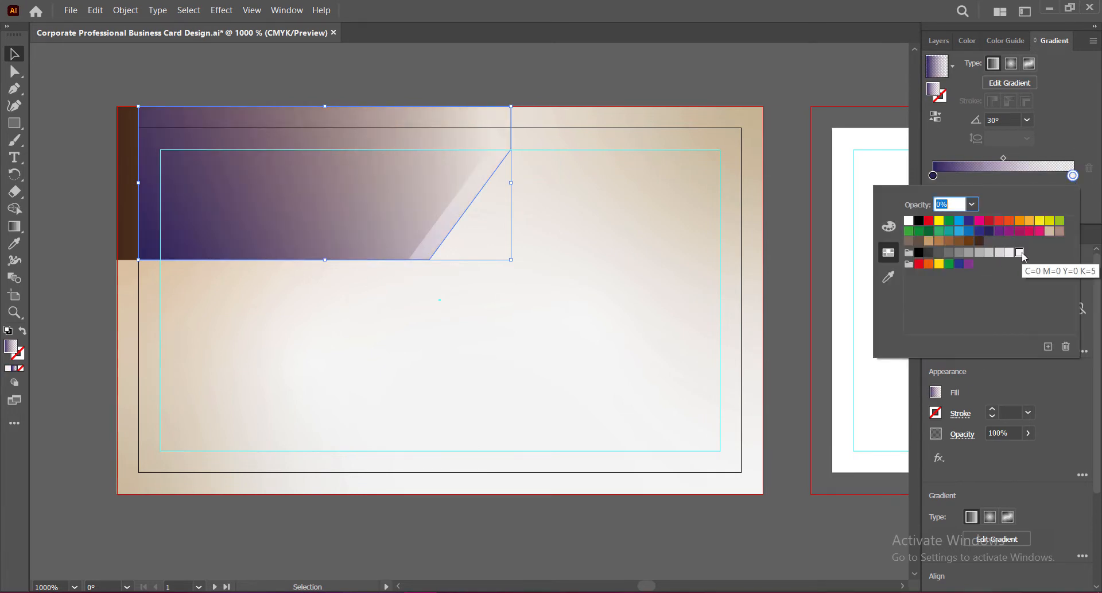
click(1027, 120)
click(1049, 285)
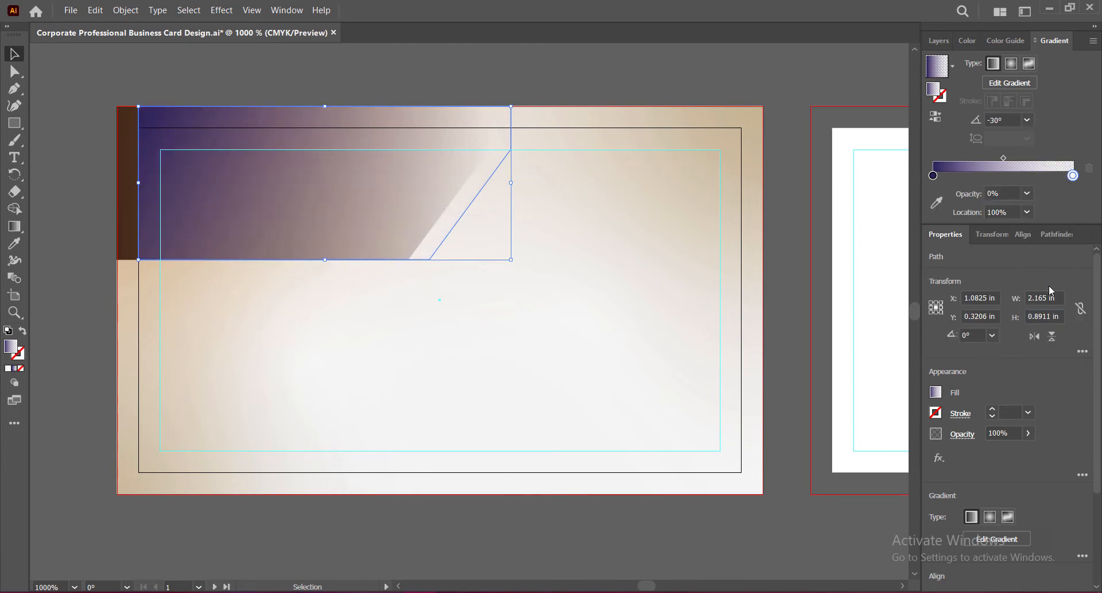
click(1027, 120)
click(1039, 317)
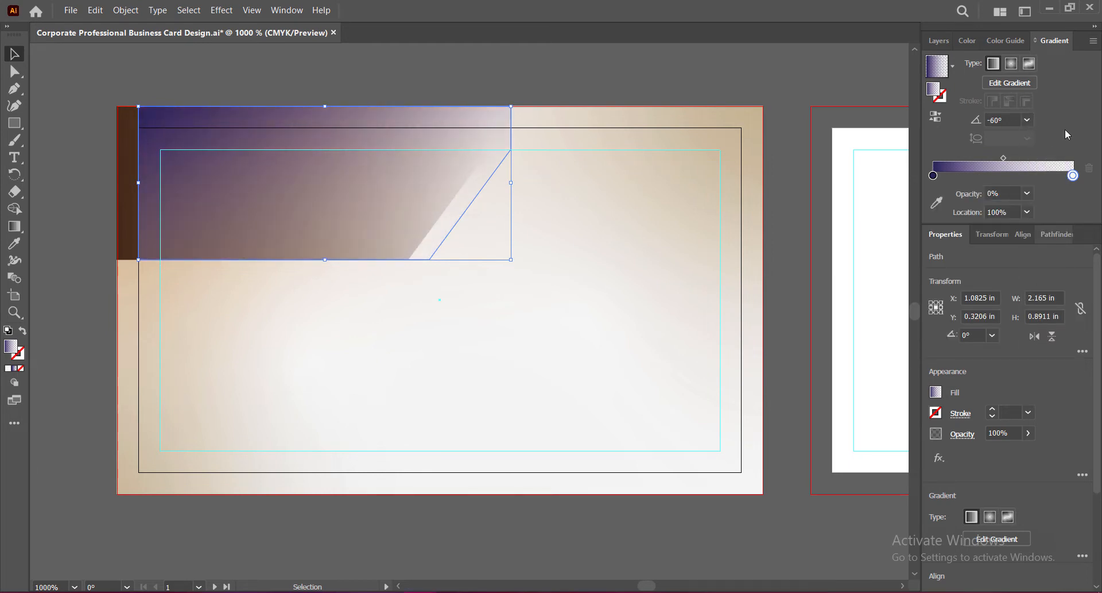
Step: Send the copied band backward one step and reselect it
right_click(376, 196)
mouse_move(413, 420)
click(563, 453)
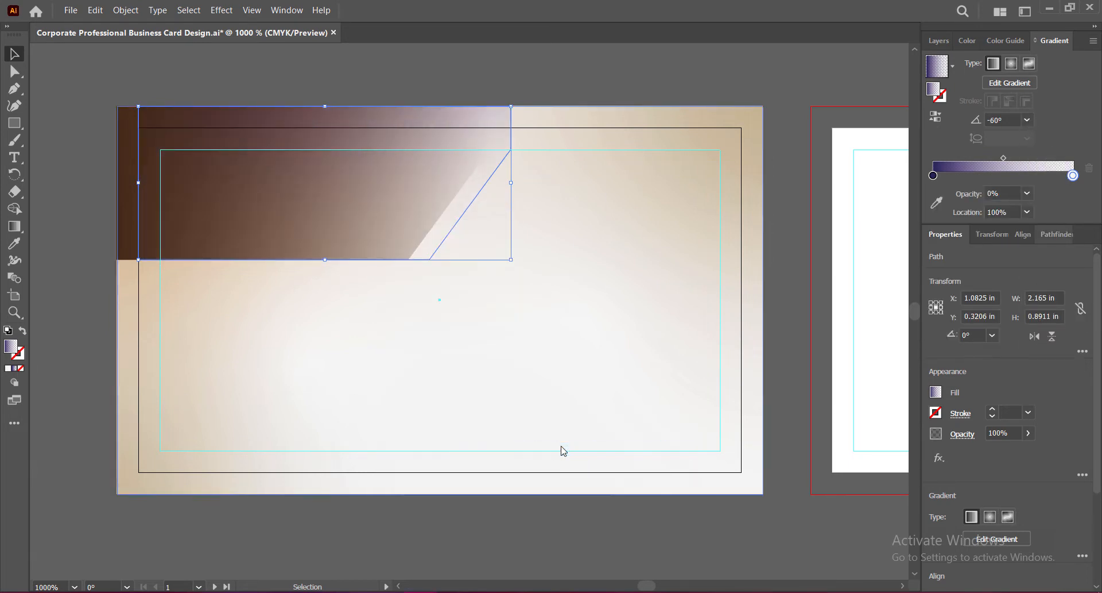
click(793, 251)
click(454, 223)
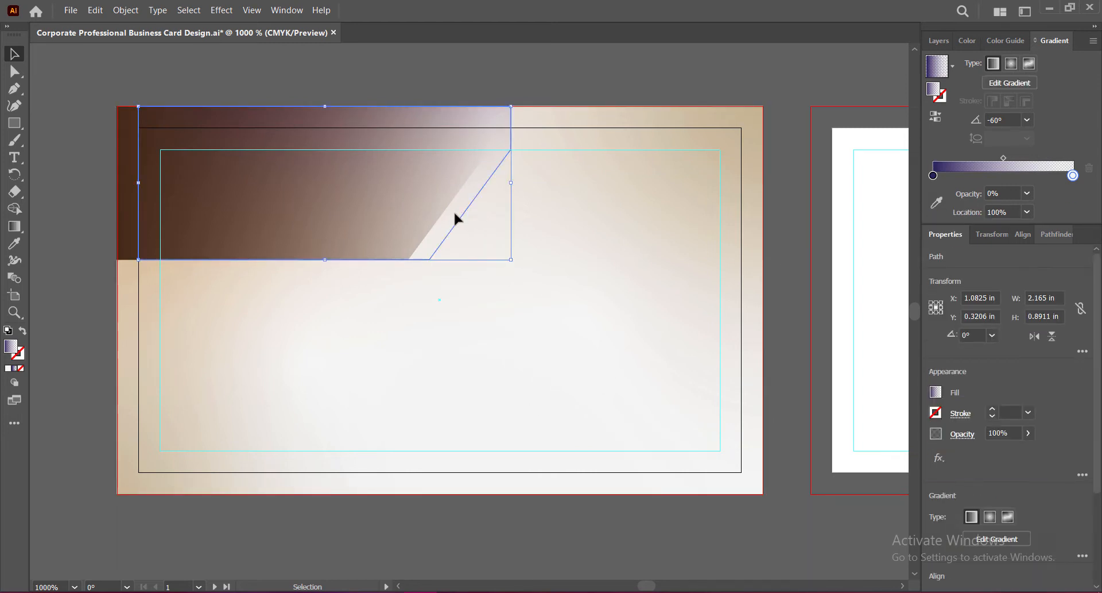
Step: Try 60° and 90° angles and set the starting stop to dark brown
click(1027, 121)
click(1036, 218)
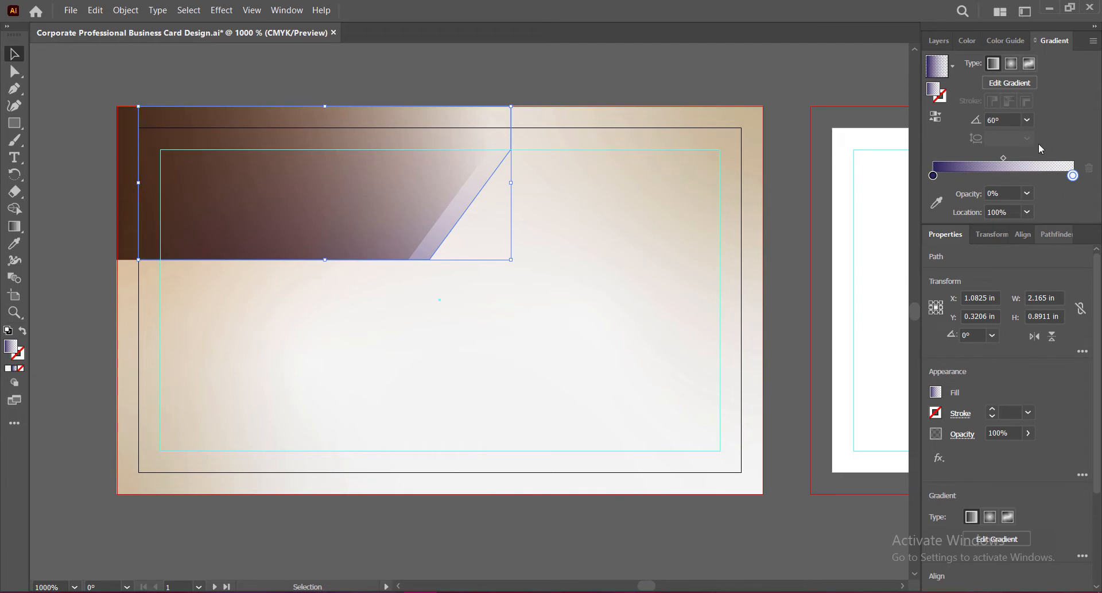
click(1027, 120)
click(1043, 201)
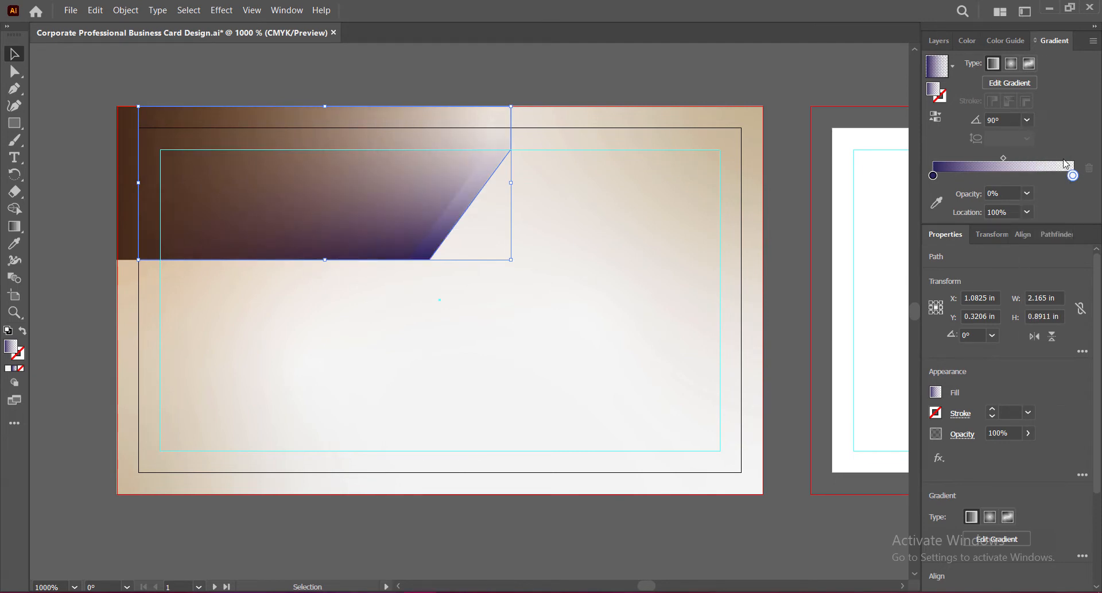
double_click(933, 175)
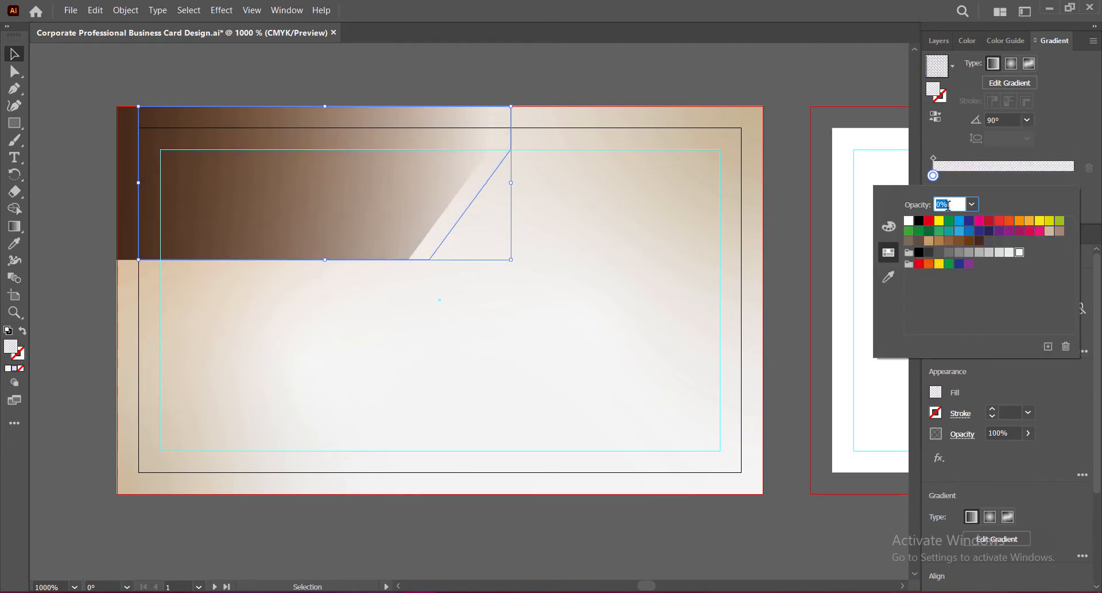
click(979, 241)
click(1025, 146)
click(1073, 176)
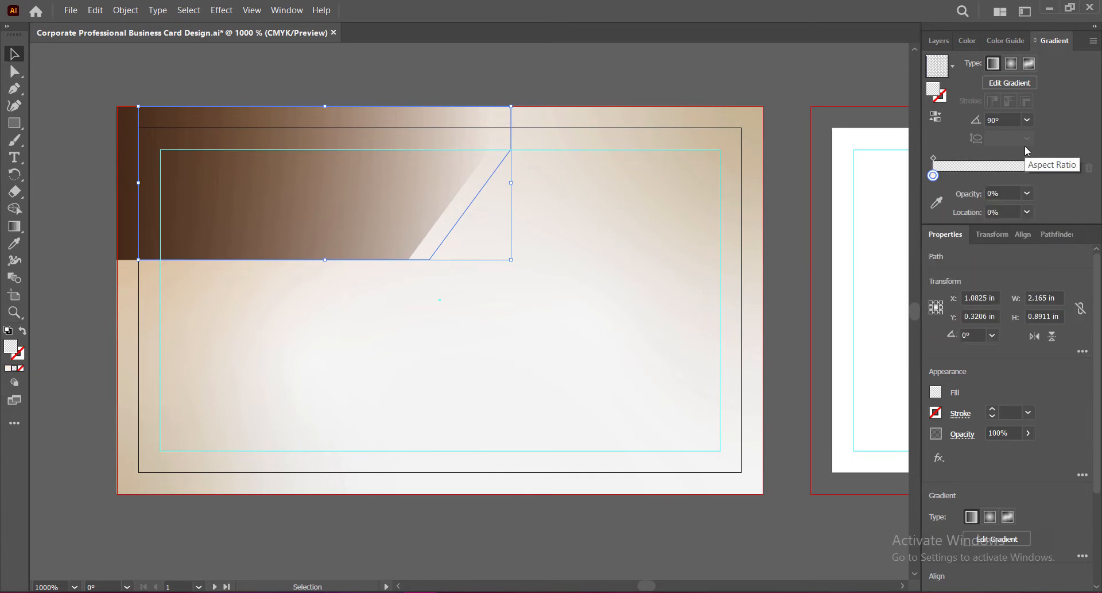
Step: Set the starting gradient stop to navy after trying purple and dark brown
double_click(933, 175)
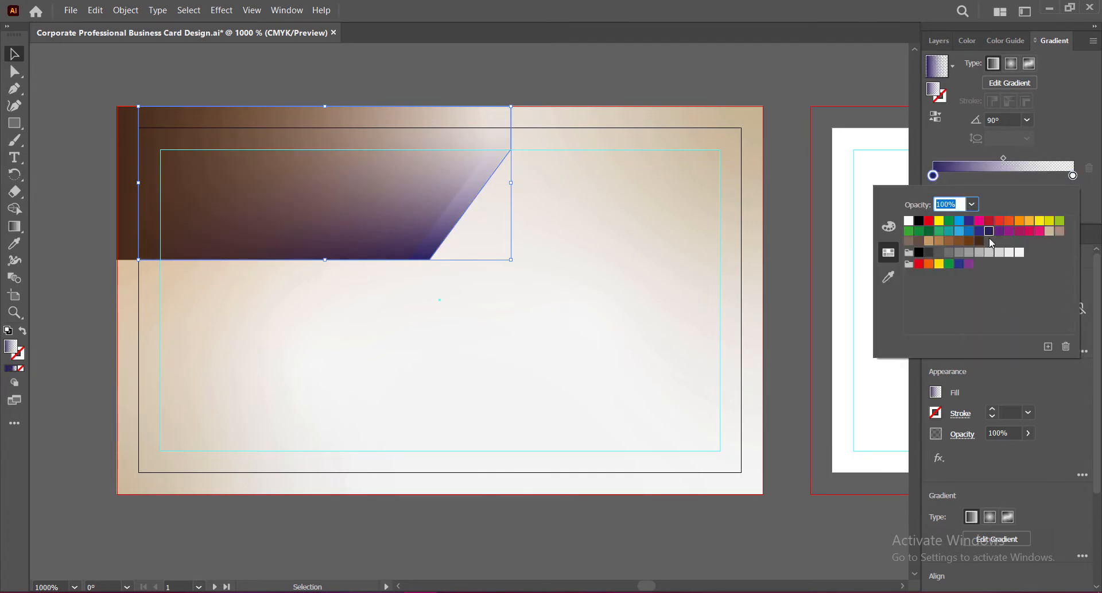
click(999, 230)
click(979, 241)
click(1000, 231)
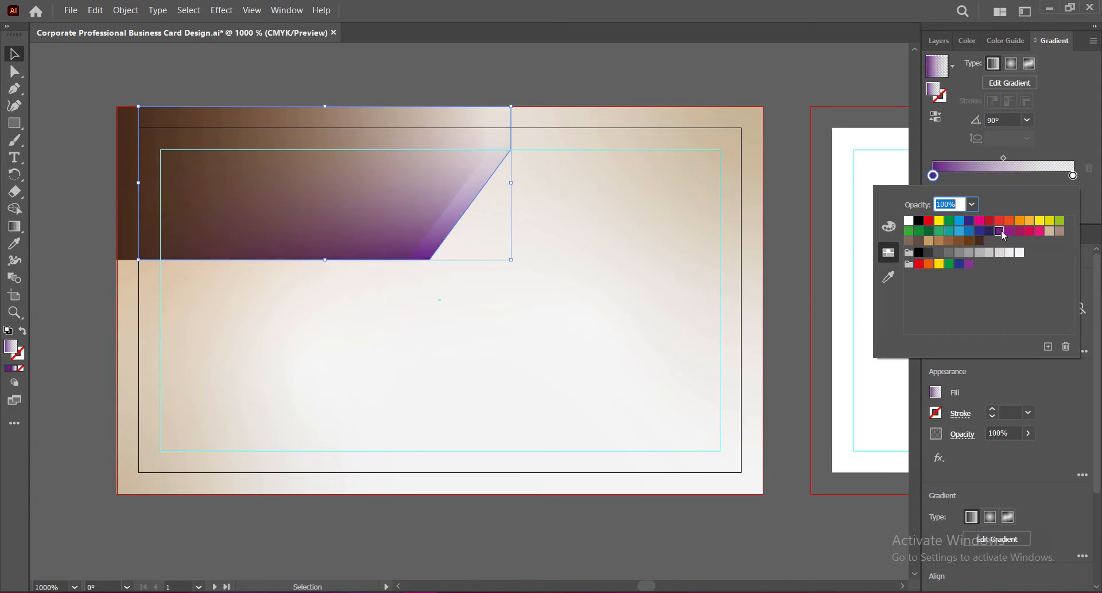
click(989, 231)
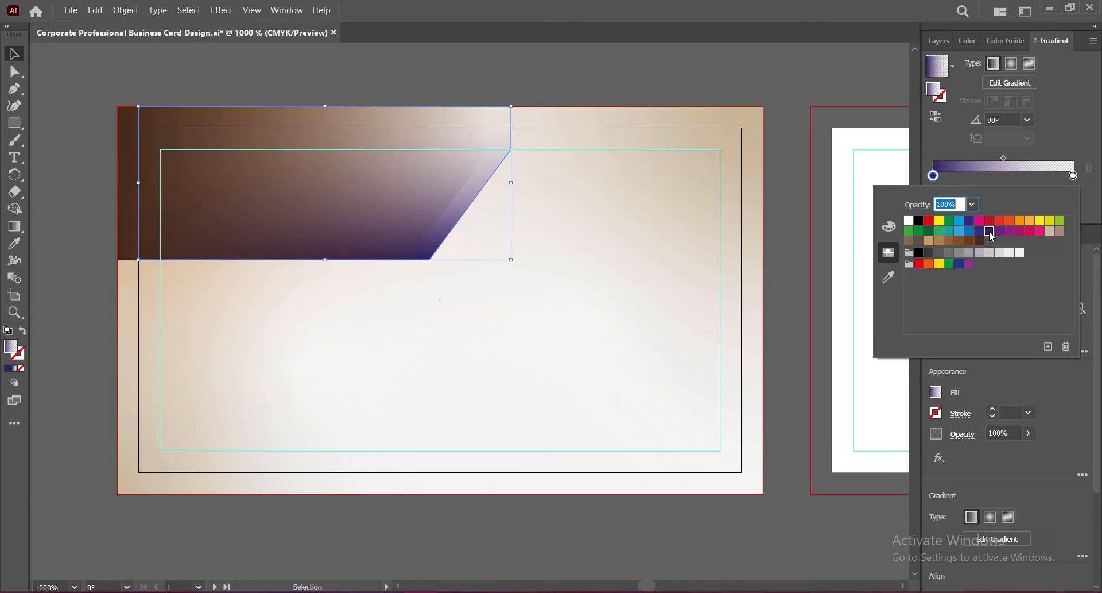
Step: Set the gradient angle to 120° after trying 60° and -120°
click(1028, 119)
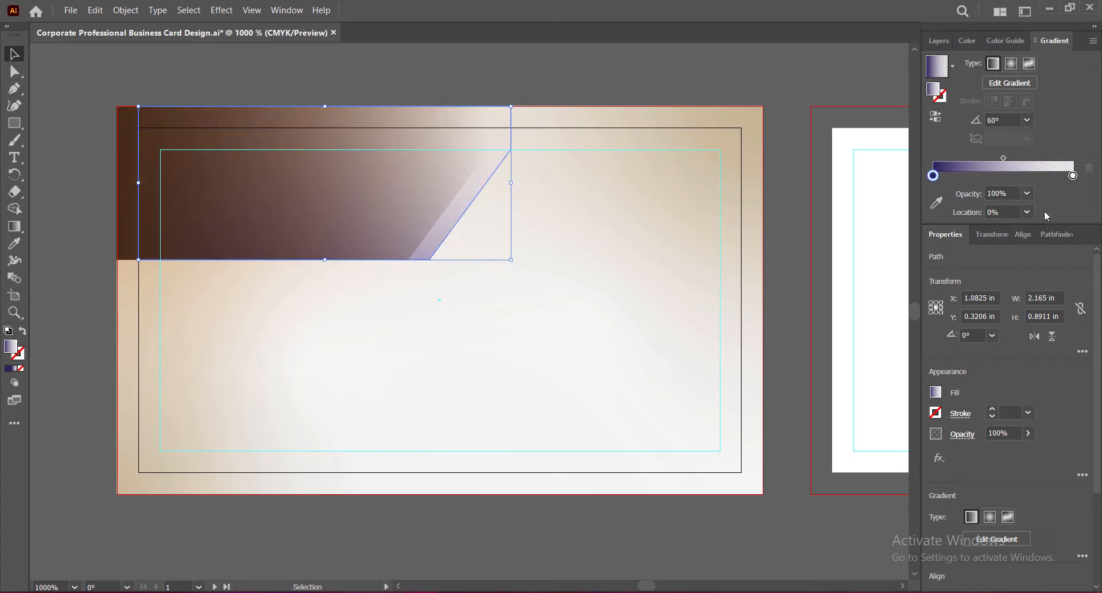
click(1043, 211)
click(1028, 120)
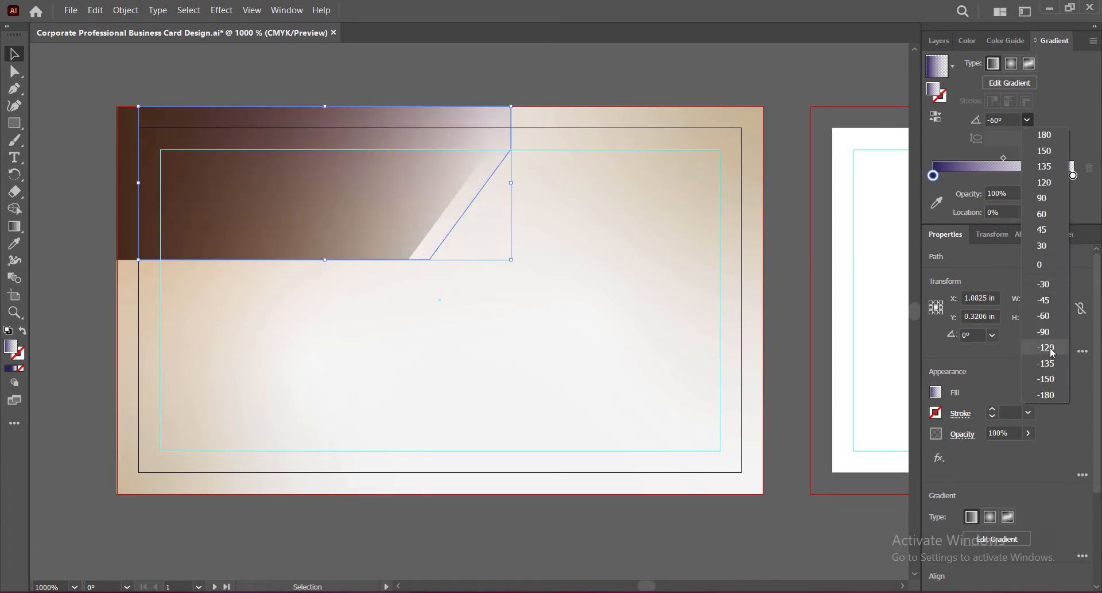
click(1050, 351)
click(1028, 119)
click(1043, 184)
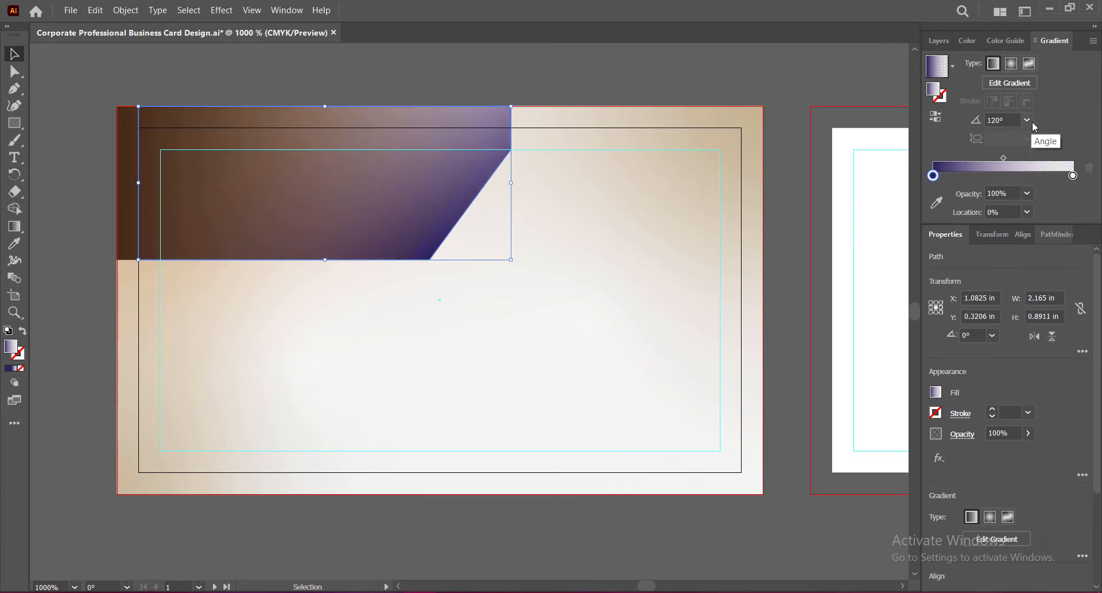
Step: Duplicate the purple angled shape slightly to the right
click(781, 172)
click(473, 195)
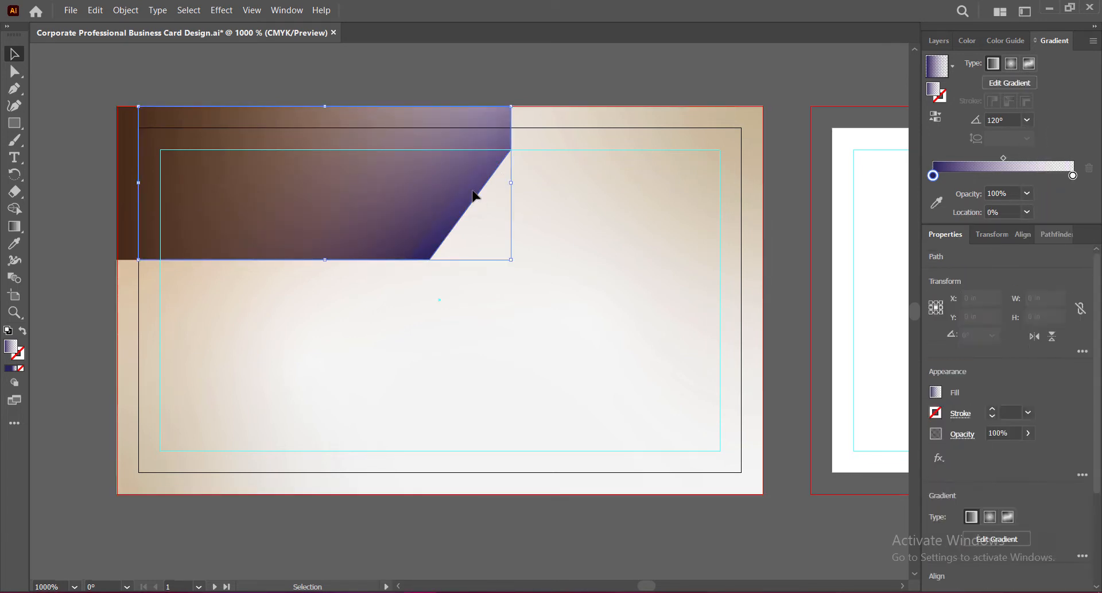
drag(474, 194, 494, 196)
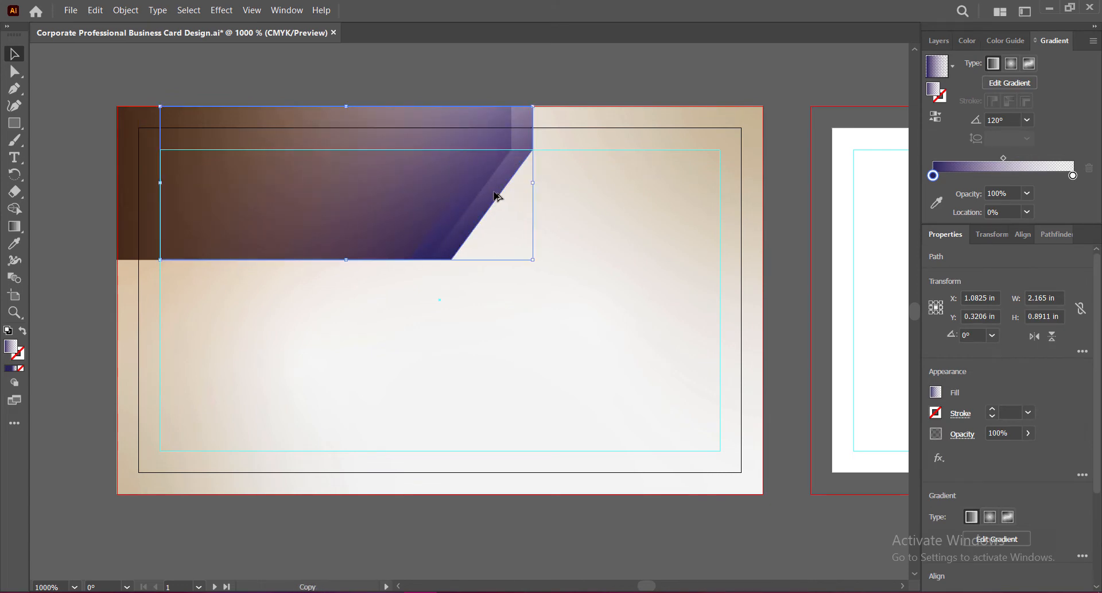
click(436, 177)
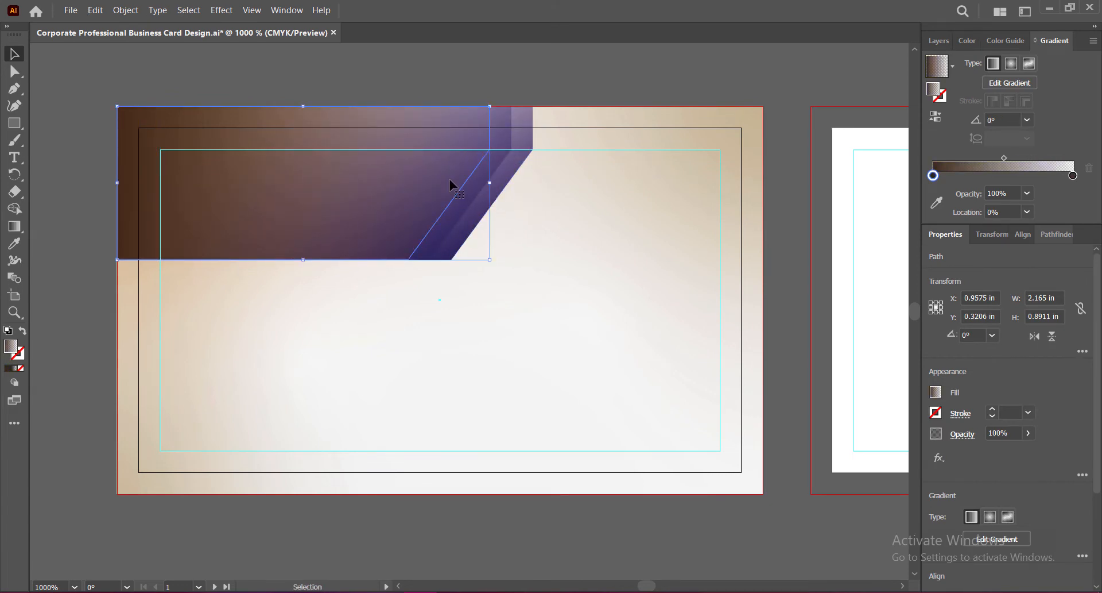
click(499, 182)
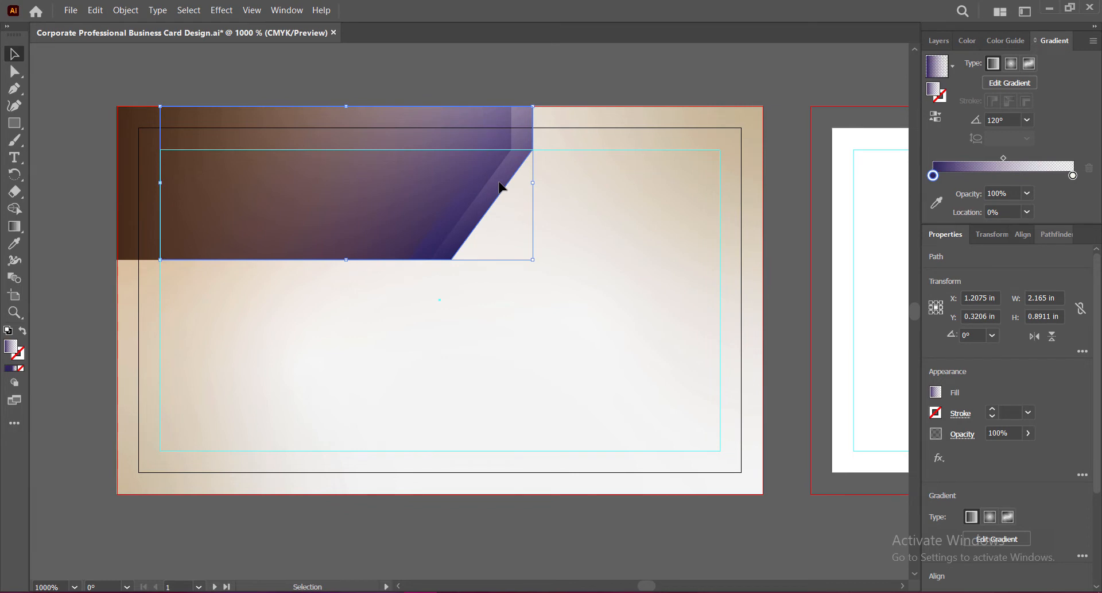
drag(499, 186, 469, 195)
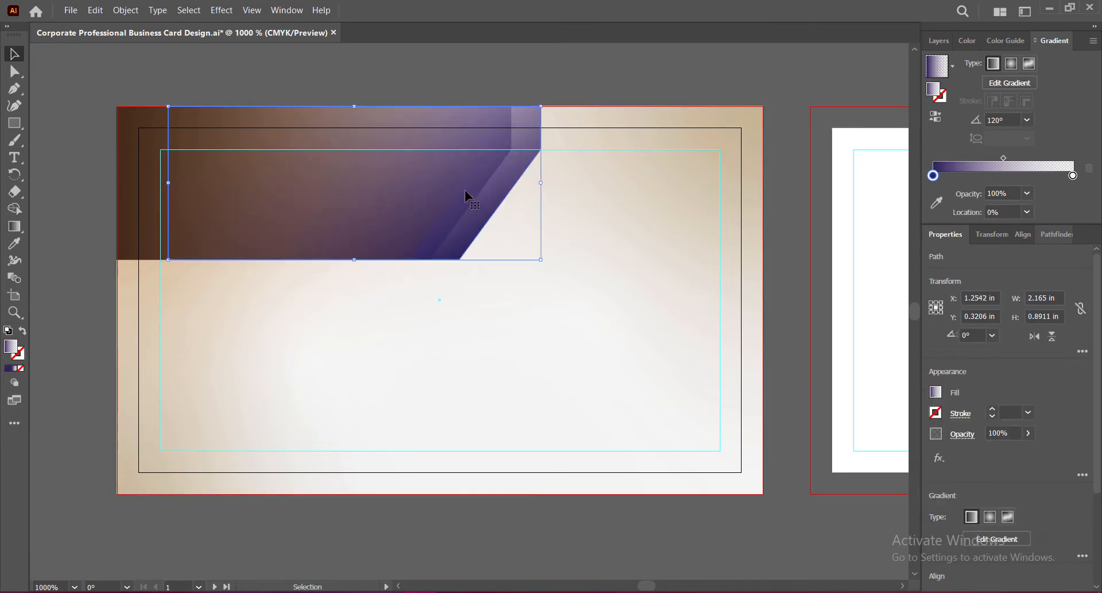
Step: Send the purple copy backward one step and reposition it
right_click(490, 199)
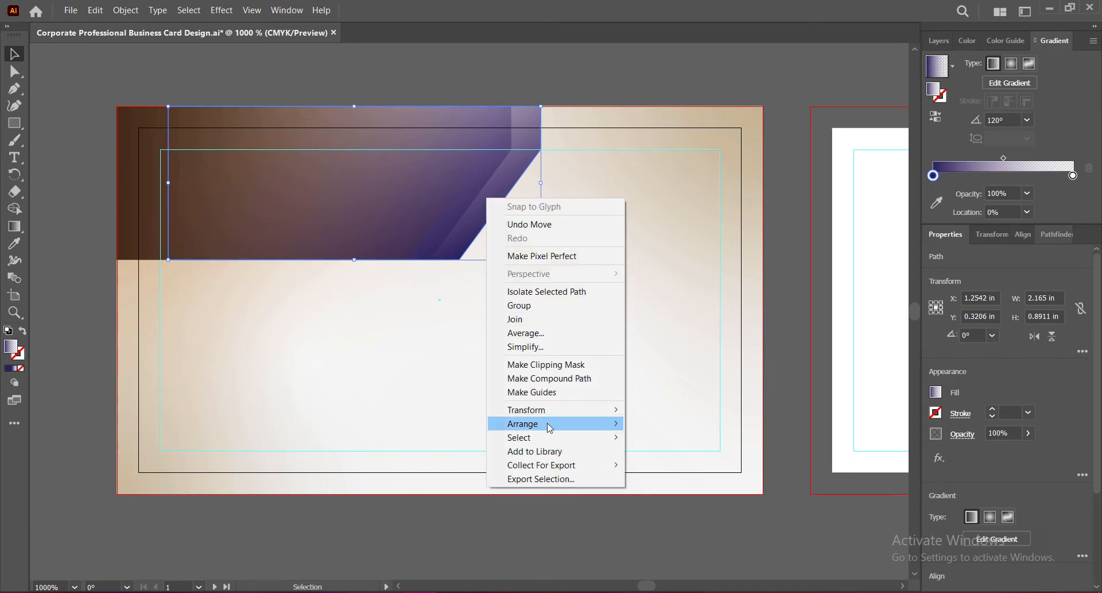
mouse_move(618, 423)
click(666, 449)
drag(482, 190, 527, 162)
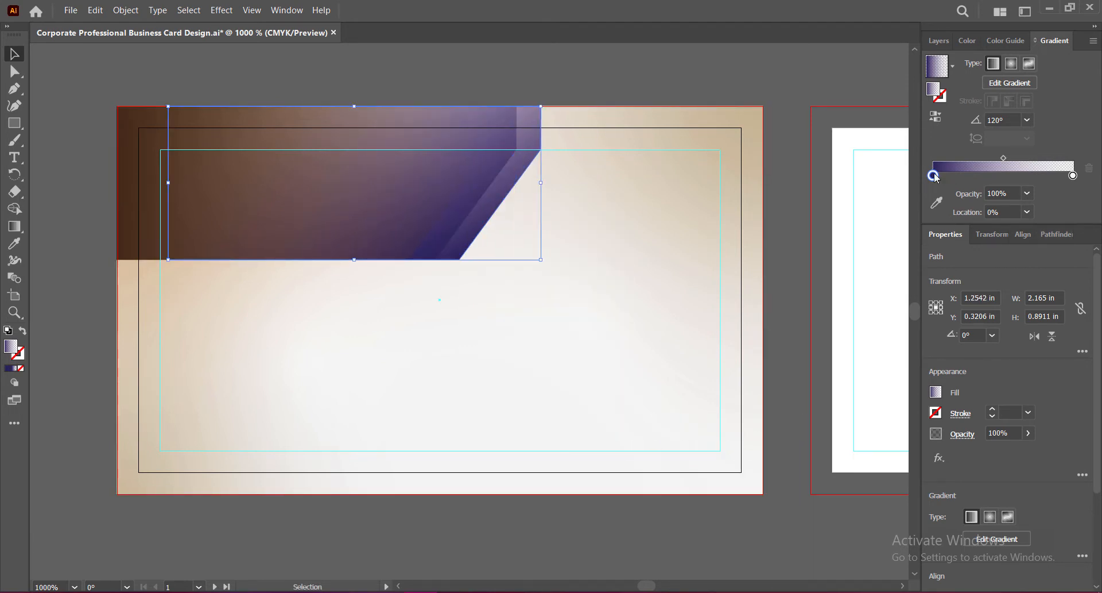
Step: Try -60°, -45° and -30° gradient angles on the copy
click(1027, 120)
click(1044, 315)
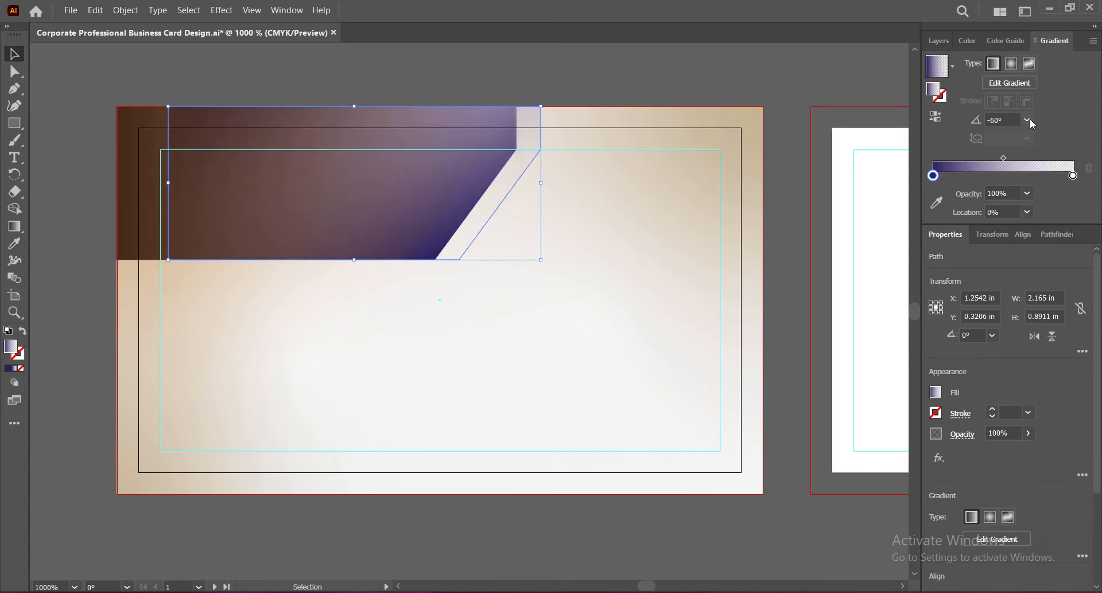
click(1027, 119)
click(1044, 300)
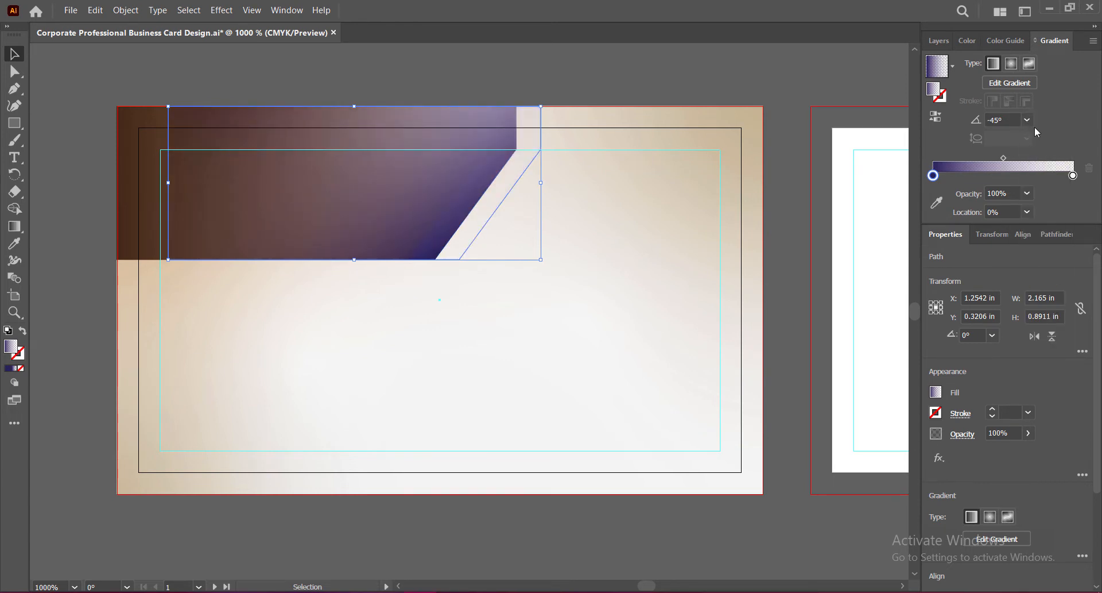
click(1027, 119)
click(1027, 120)
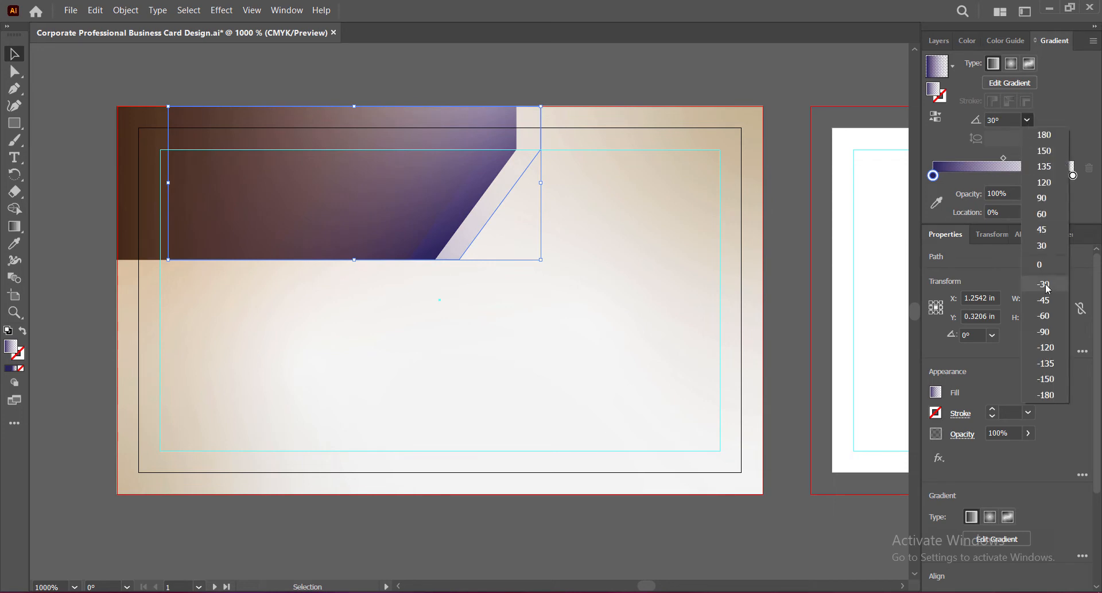
click(1046, 284)
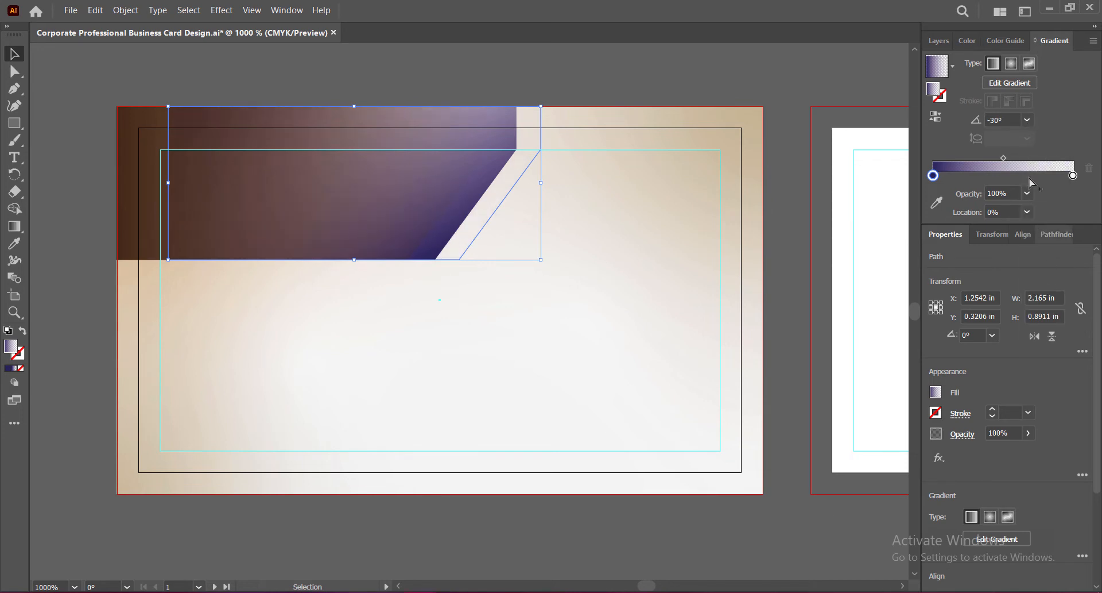
Step: Make the right stop purple and the left stop brown, with the angle at -135°
double_click(1072, 175)
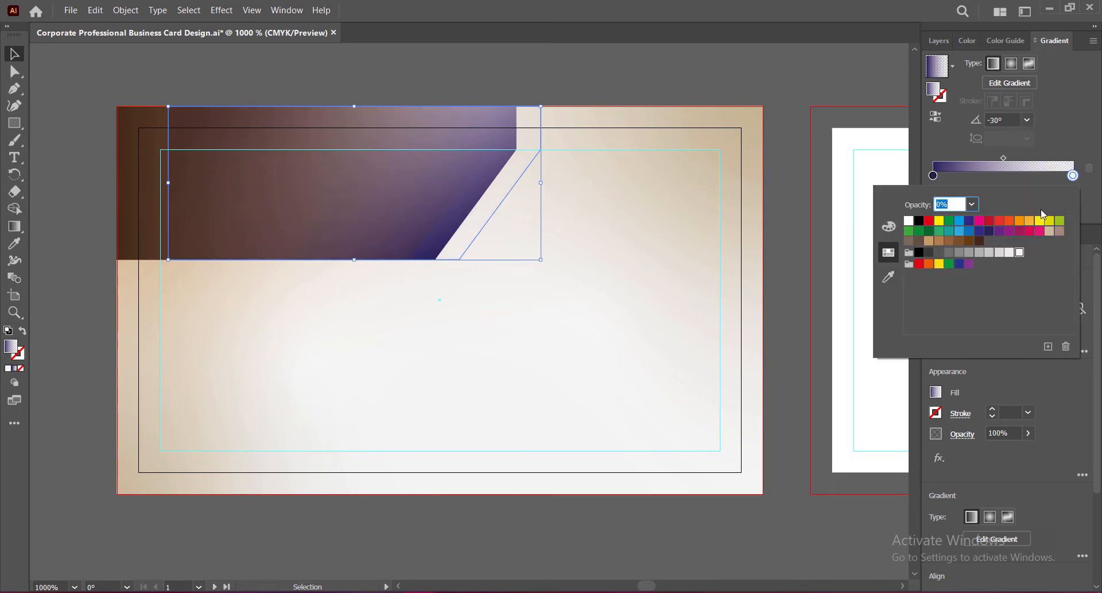
click(984, 230)
click(933, 175)
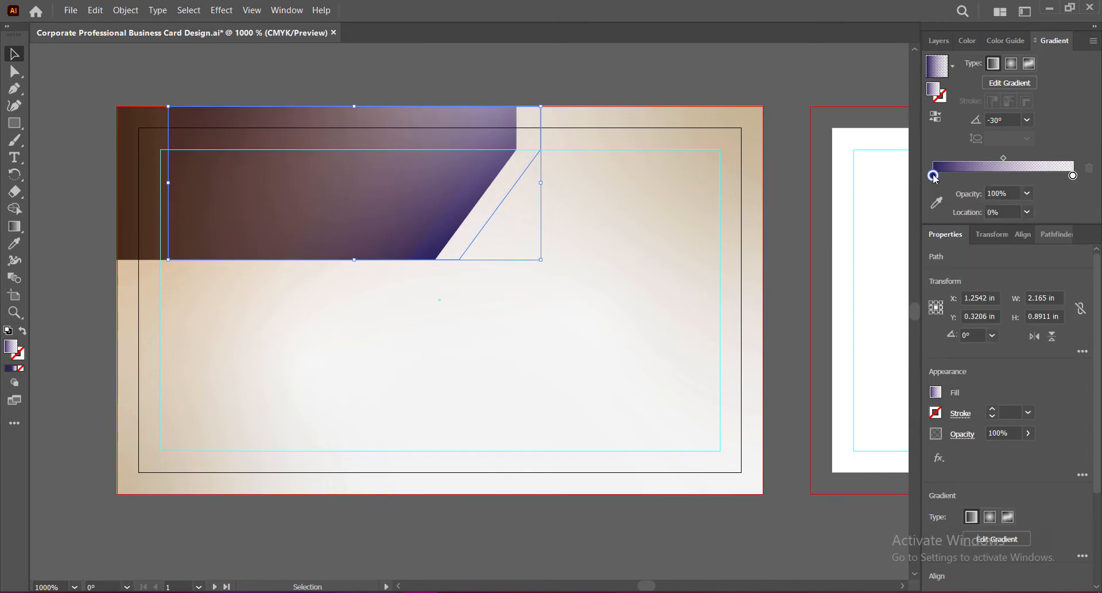
double_click(934, 176)
click(983, 247)
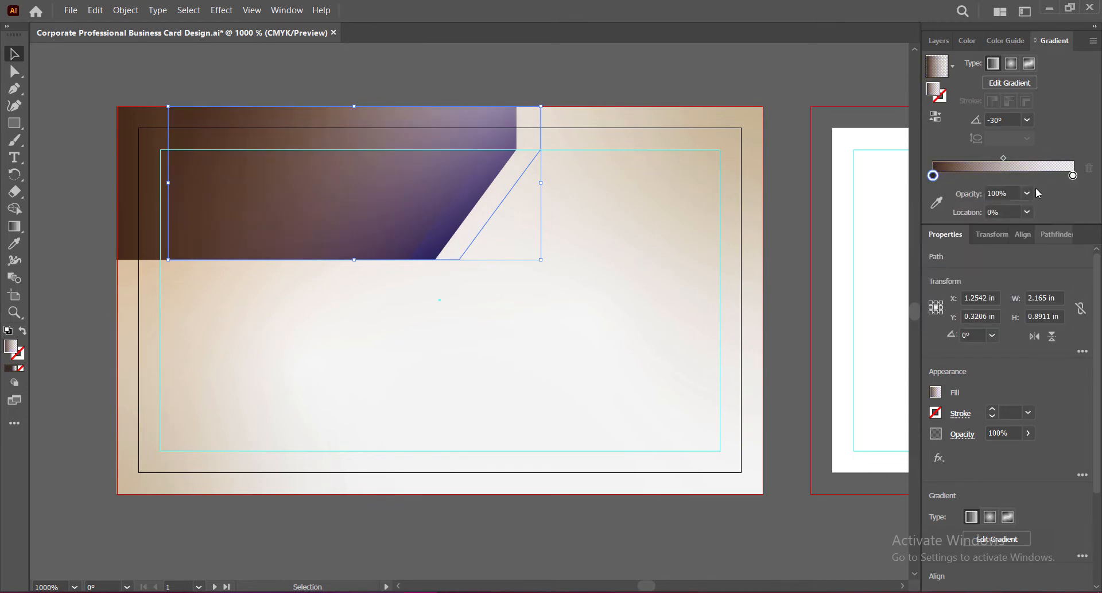
click(1028, 120)
click(1033, 233)
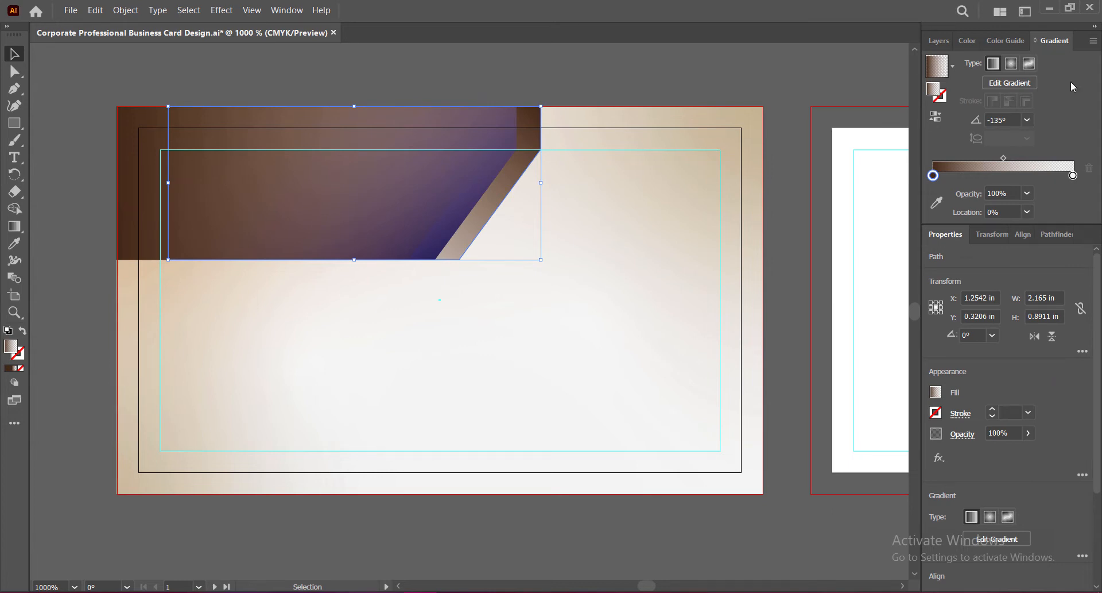
Step: Settle the left gradient stop on purple after trying magenta and blue-purple, then save
double_click(934, 175)
click(999, 231)
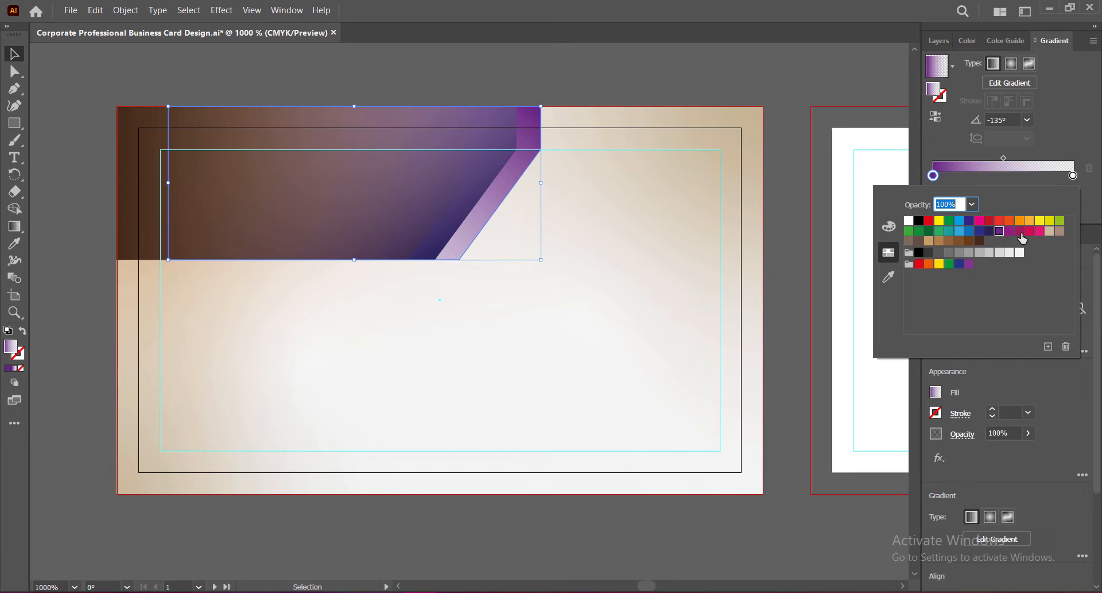
click(1020, 232)
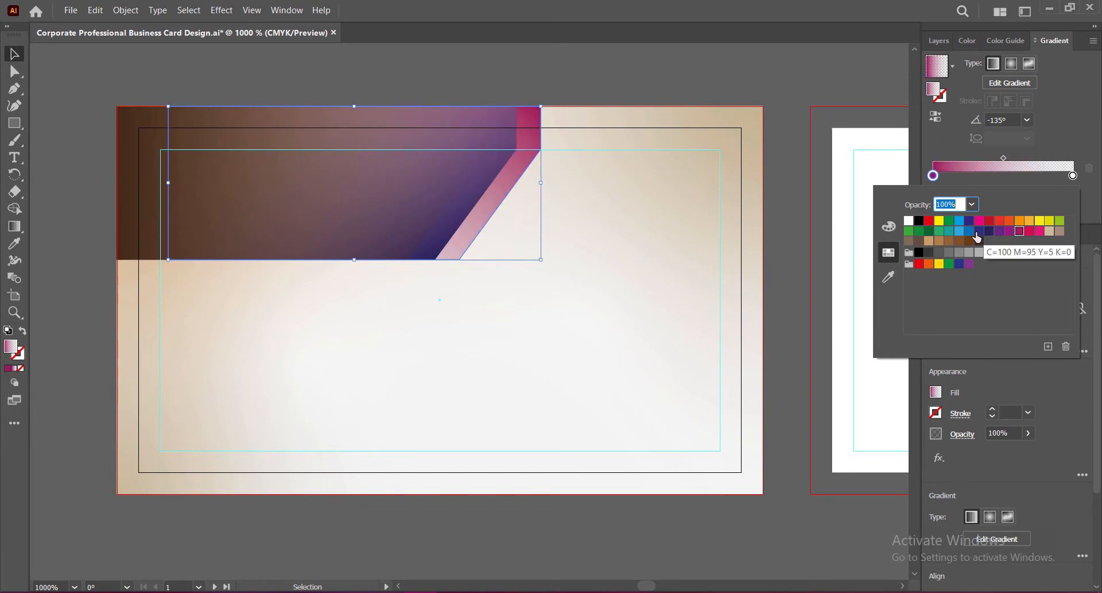
click(978, 230)
click(999, 230)
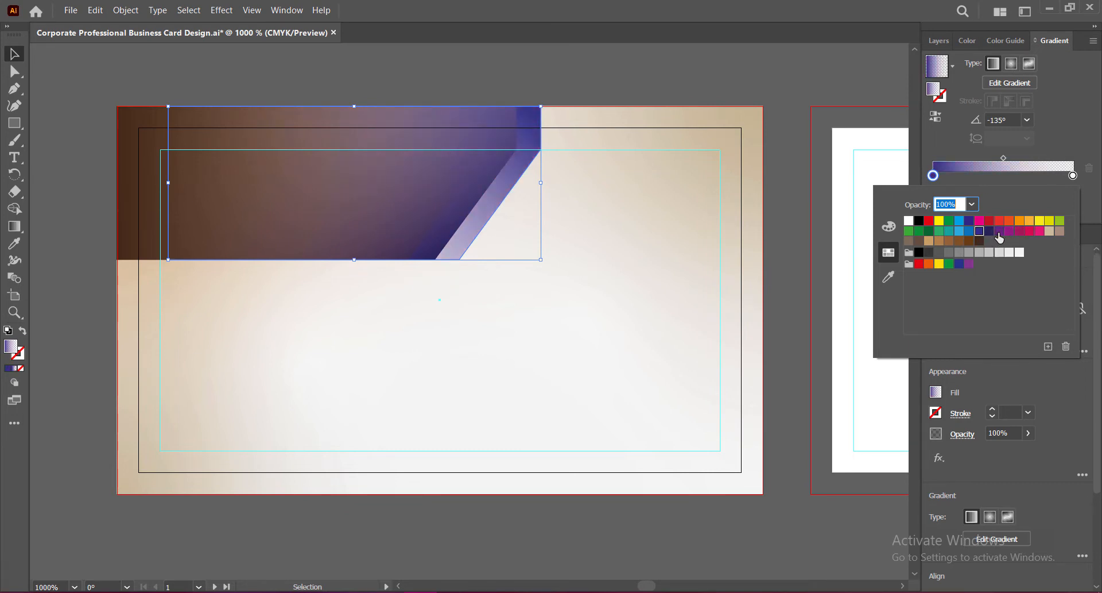
click(1066, 129)
click(578, 71)
key(ctrl+s)
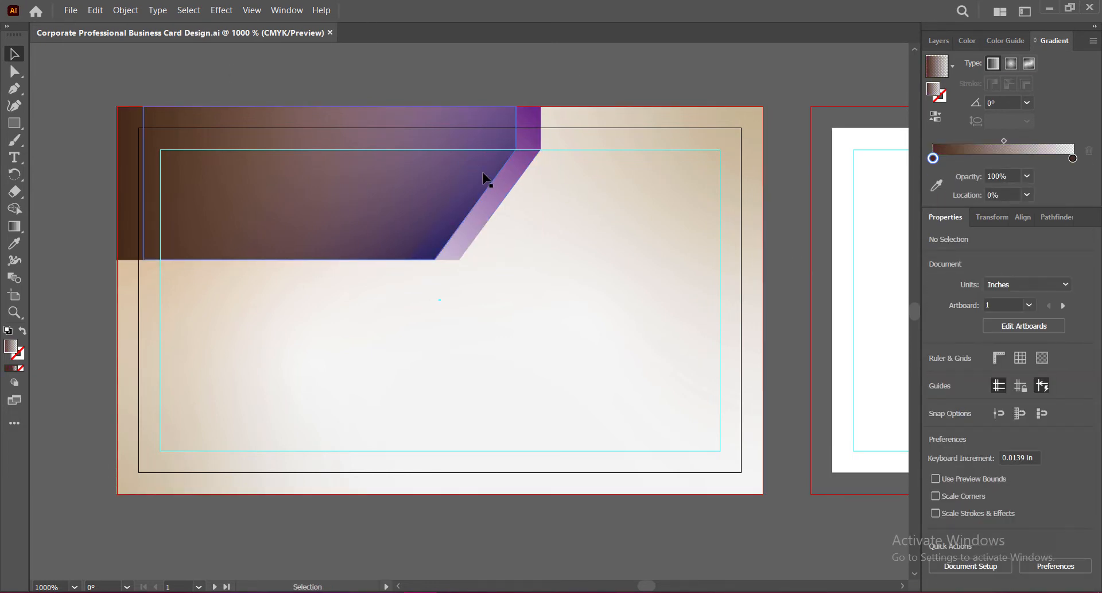
Step: Open Drop Shadow for the brown band and cancel without applying it
click(462, 172)
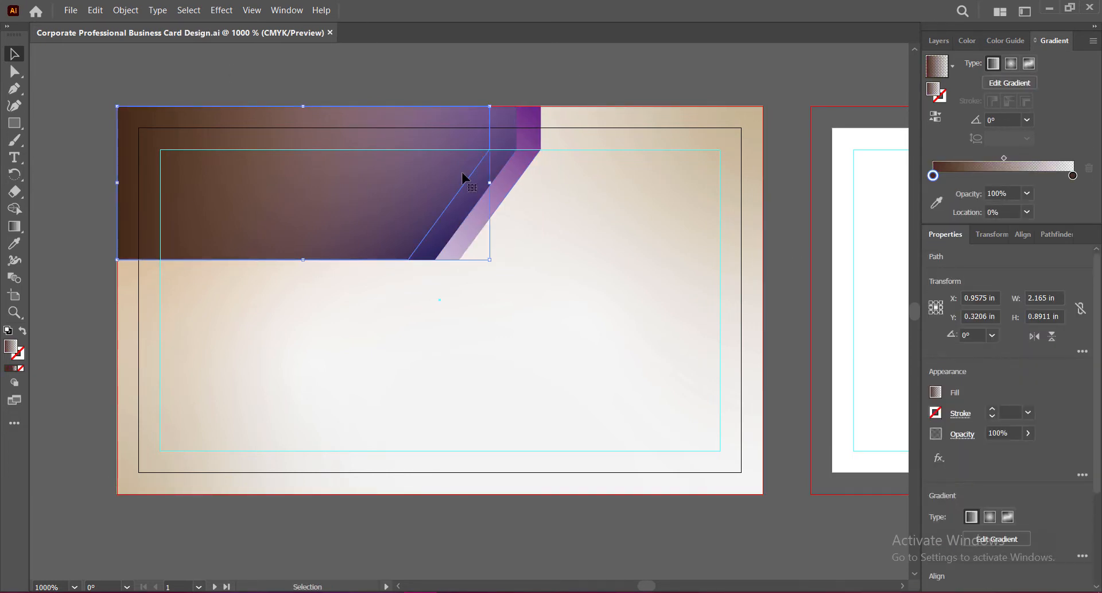
click(222, 9)
mouse_move(290, 195)
click(390, 195)
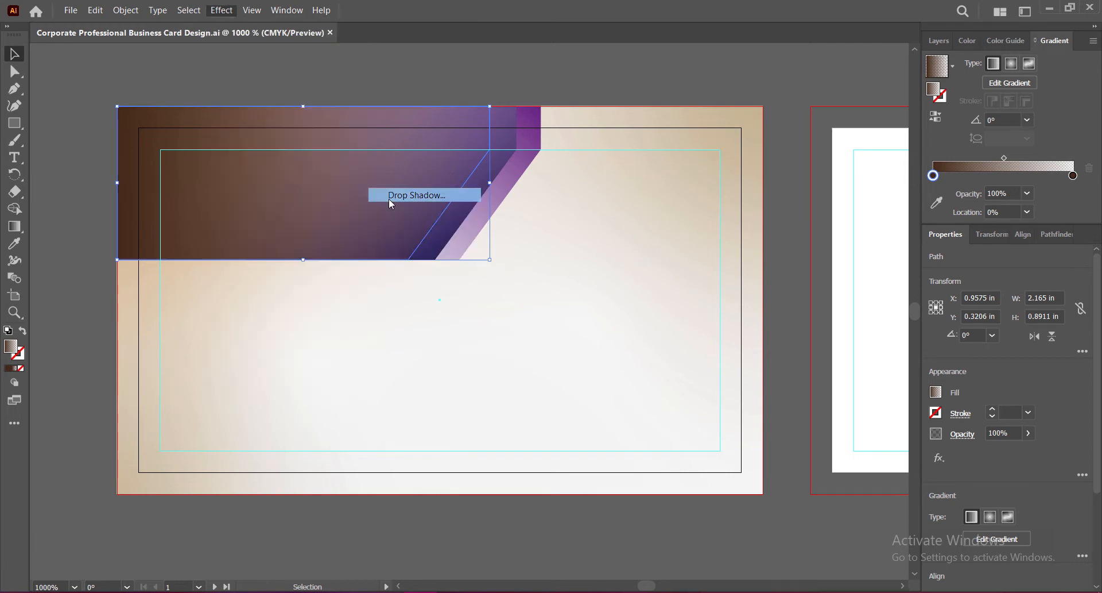
click(804, 290)
Step: Select the dark top band and both purple band shapes together
click(797, 290)
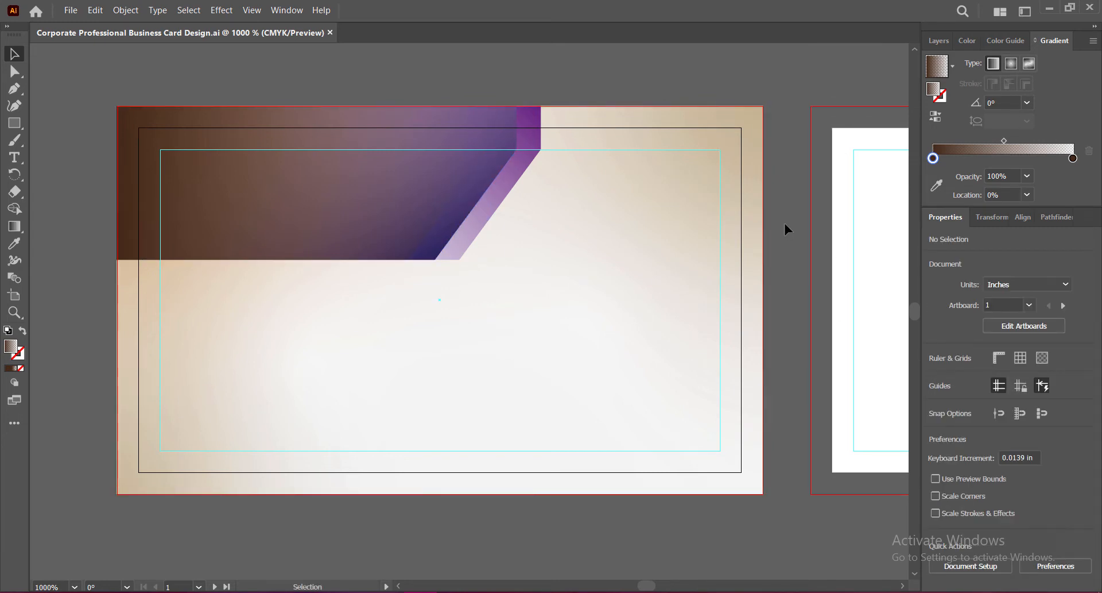
click(251, 228)
shift+click(500, 227)
shift+click(529, 162)
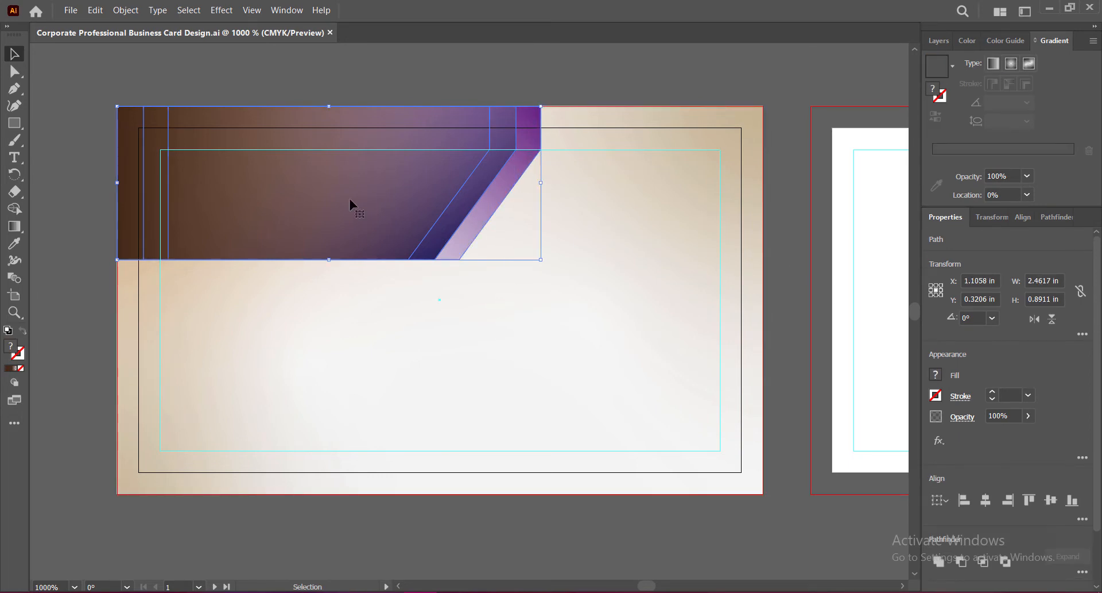
Step: Copy the band shapes to the card's lower area and reflect them across the vertical axis
alt+drag(350, 200, 451, 391)
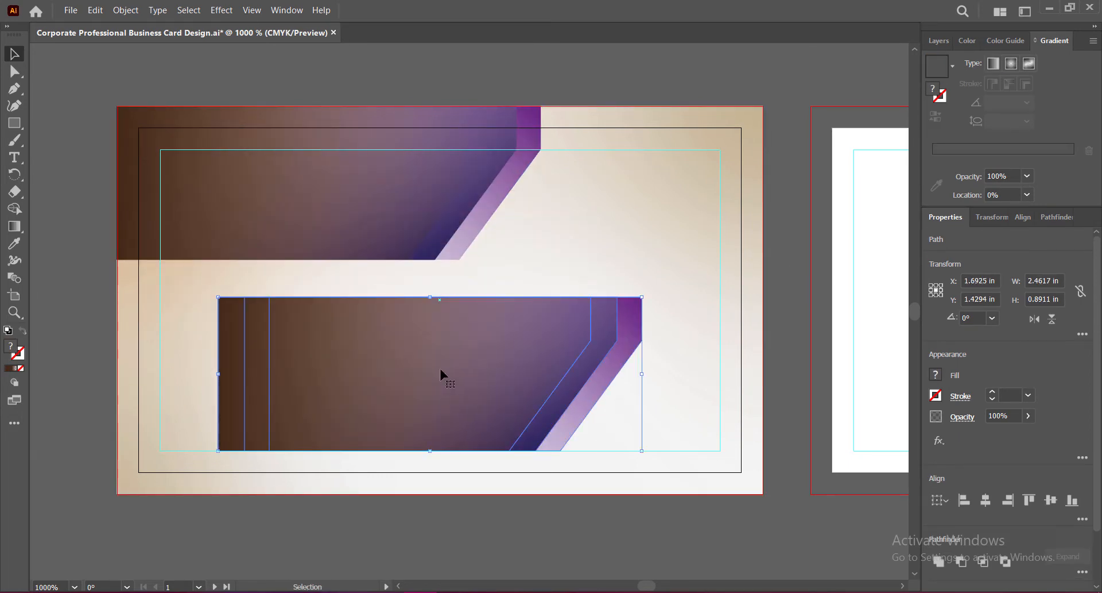
right_click(441, 374)
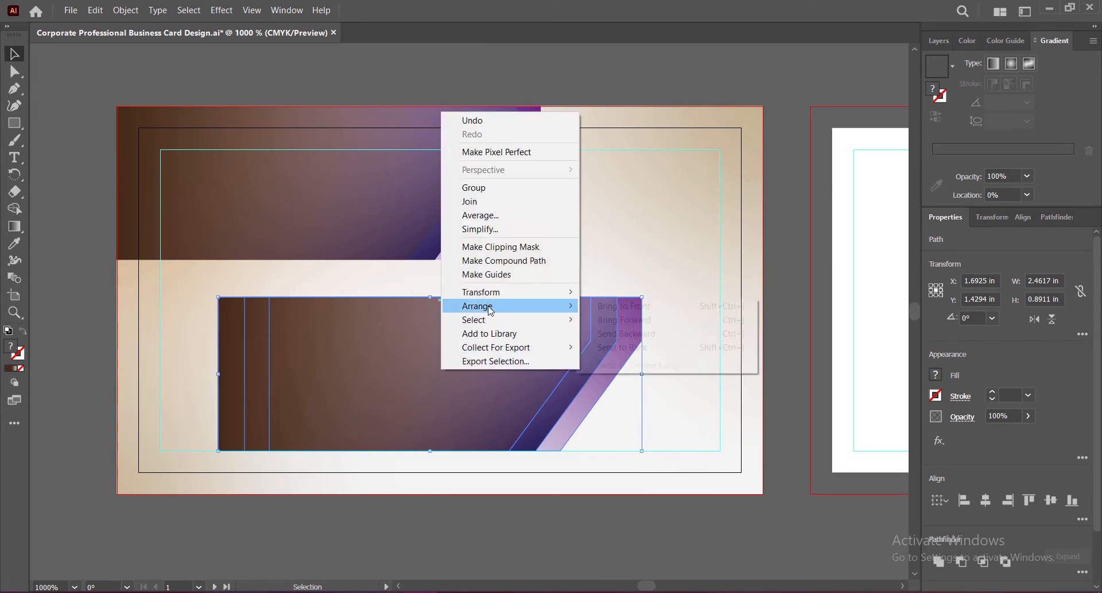
mouse_move(522, 291)
click(625, 340)
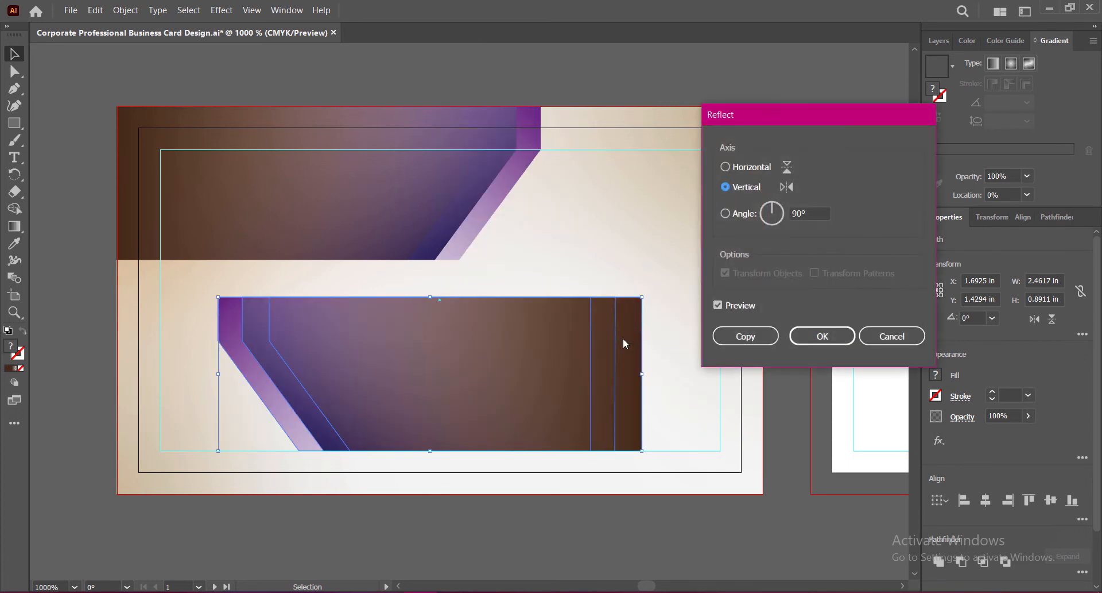
click(726, 167)
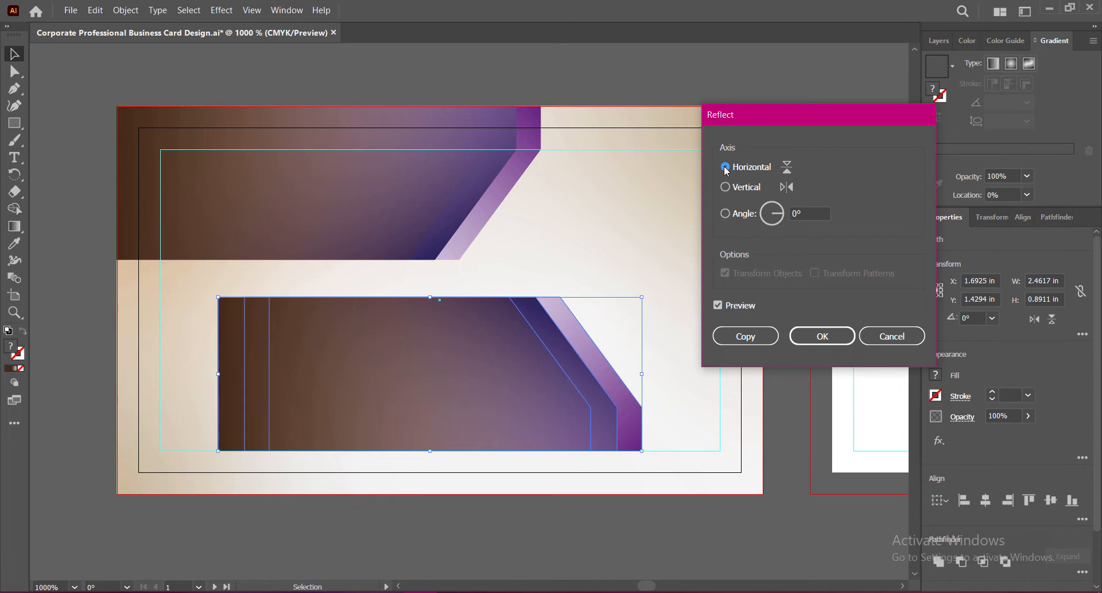
click(725, 188)
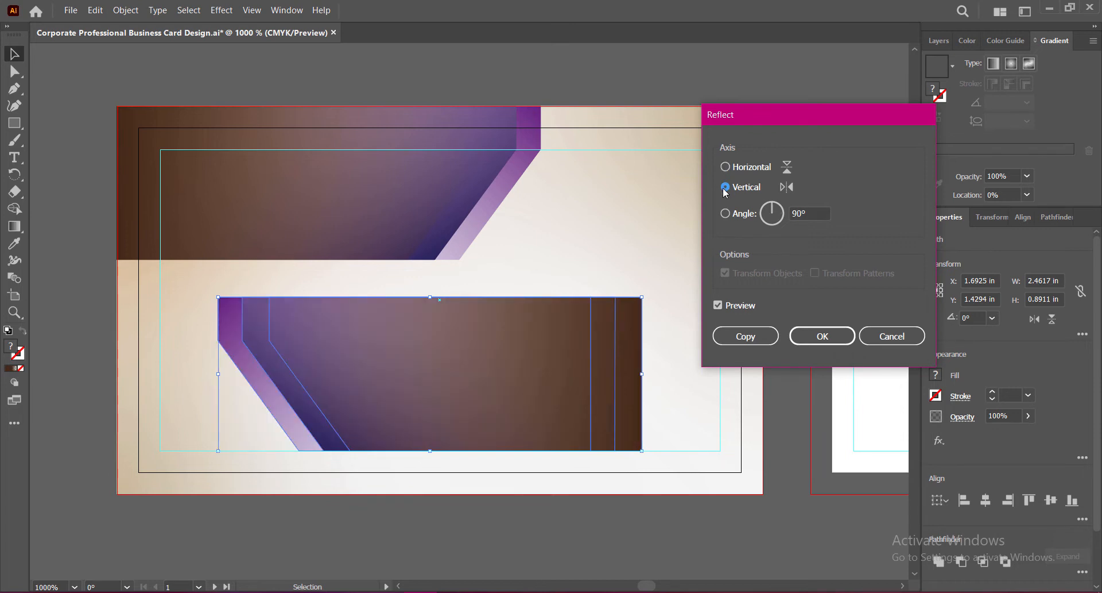
click(823, 336)
Step: Reflect the lower copy across the horizontal axis as well
right_click(514, 385)
mouse_move(603, 308)
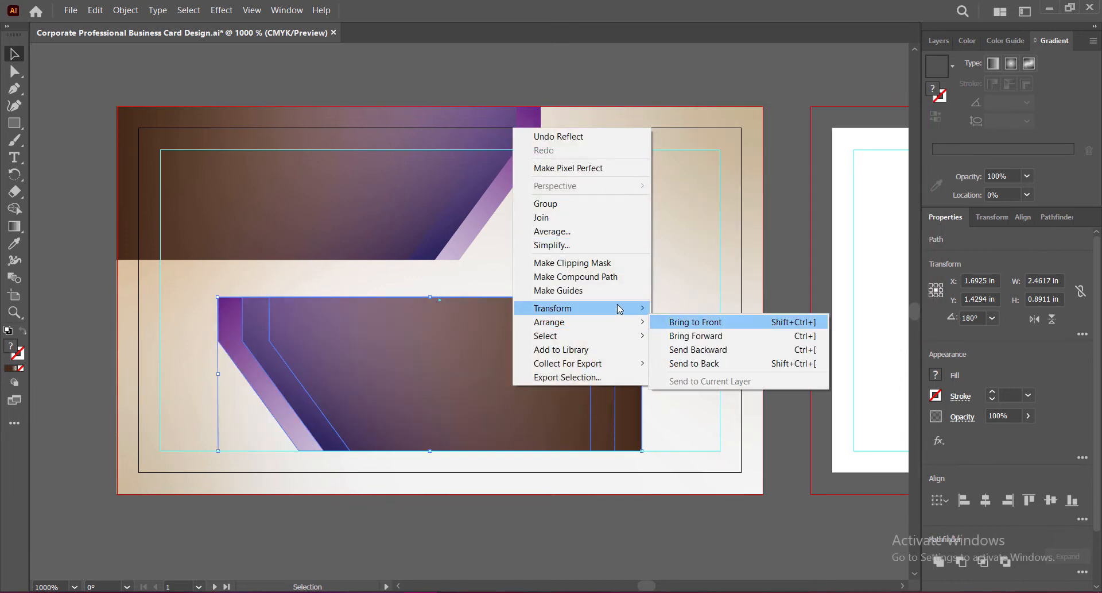
click(690, 353)
click(726, 167)
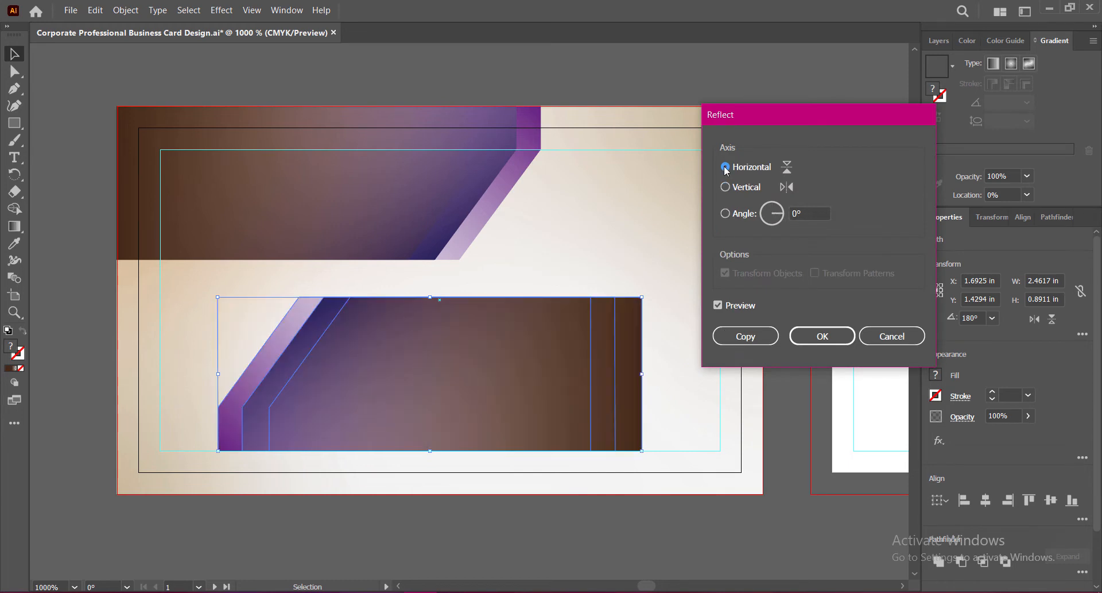
click(794, 338)
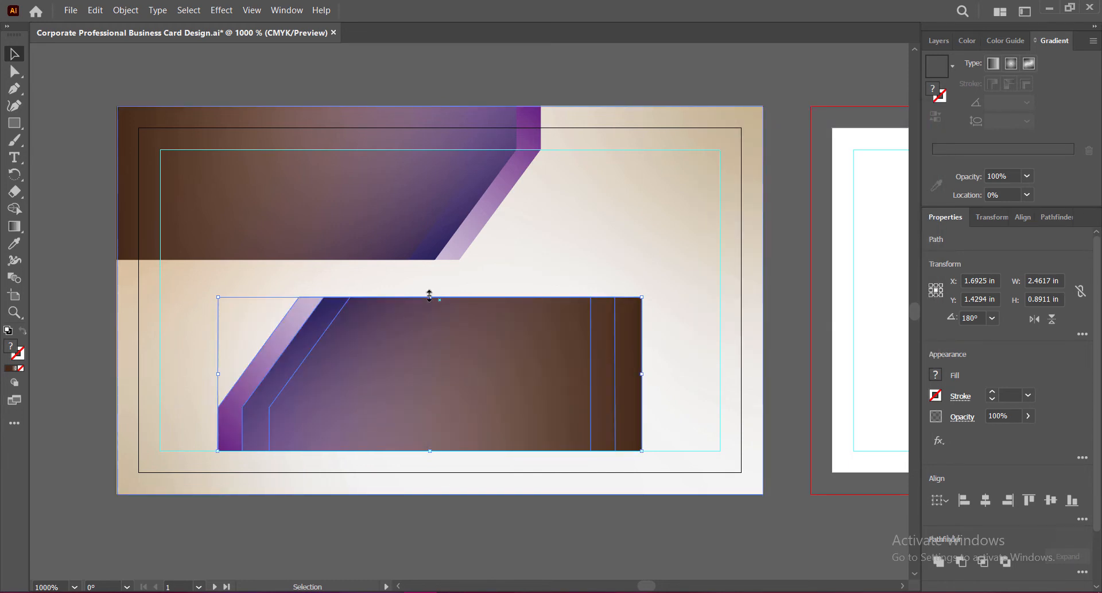
Step: Shrink the bottom band to about 0.4 in tall and stretch it left toward the lower-left corner
drag(430, 294, 431, 372)
drag(415, 410, 532, 452)
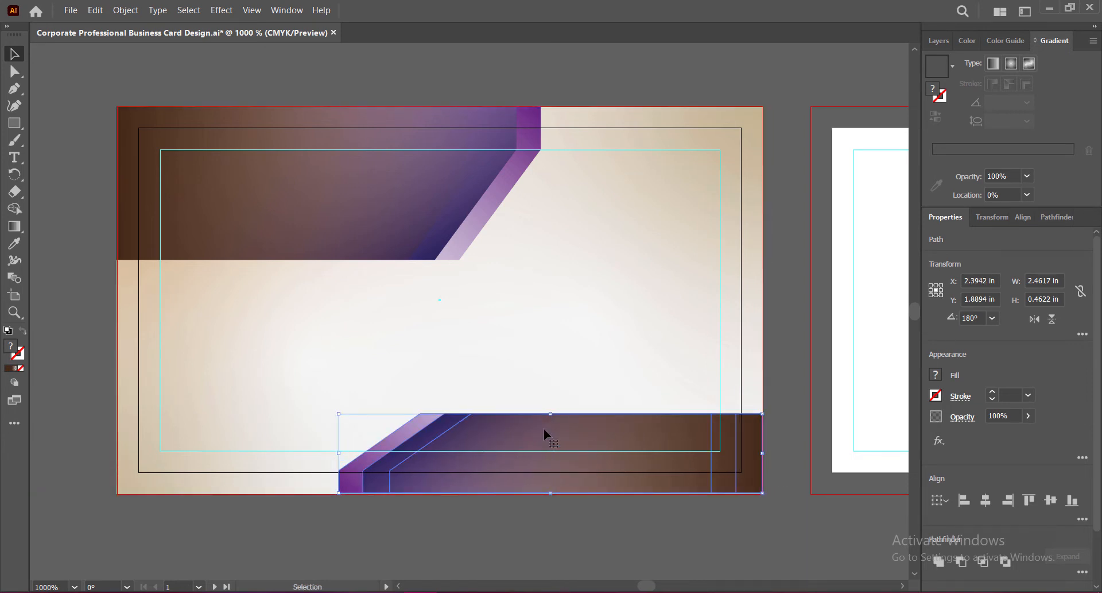
drag(550, 414, 550, 423)
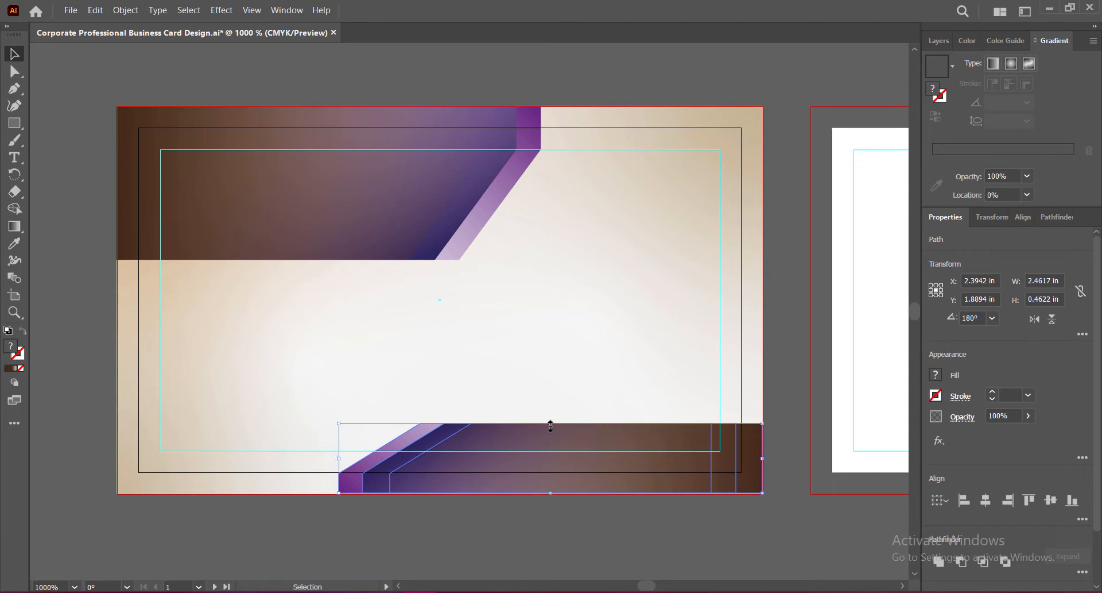
drag(339, 458, 201, 464)
drag(479, 423, 479, 420)
drag(200, 457, 180, 456)
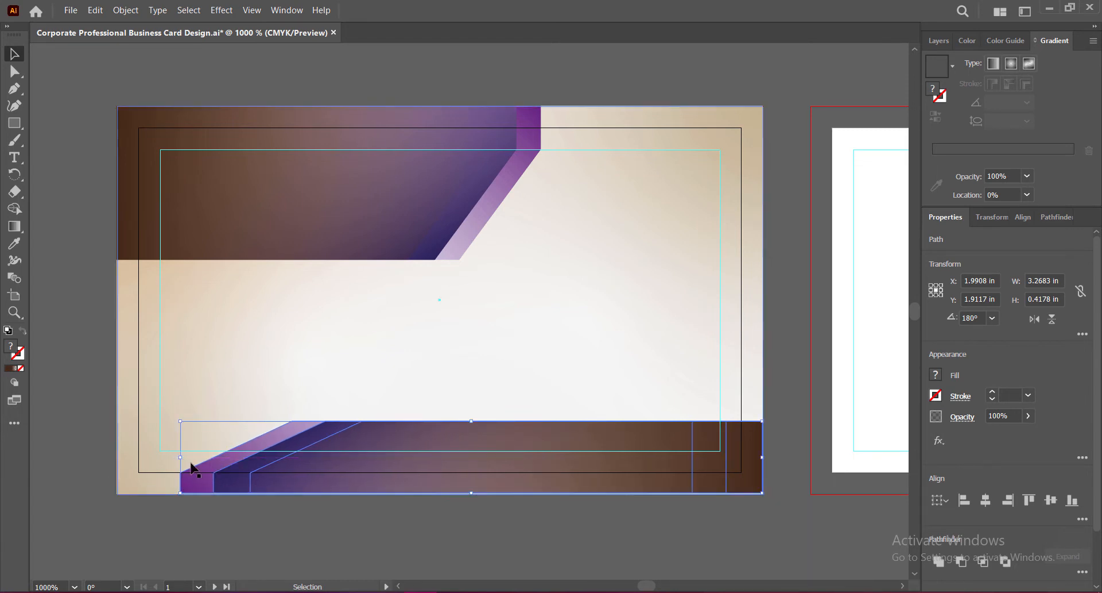
click(769, 416)
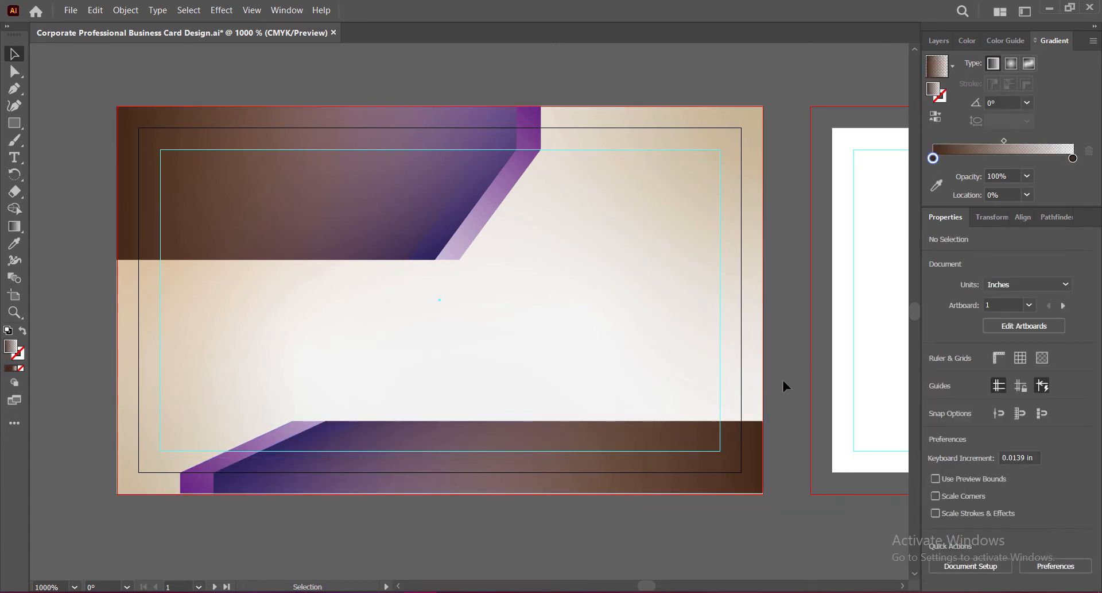
Step: Save, then draw a seven-corner angled band from the purple edge's notch to the card's right edge
key(ctrl+s)
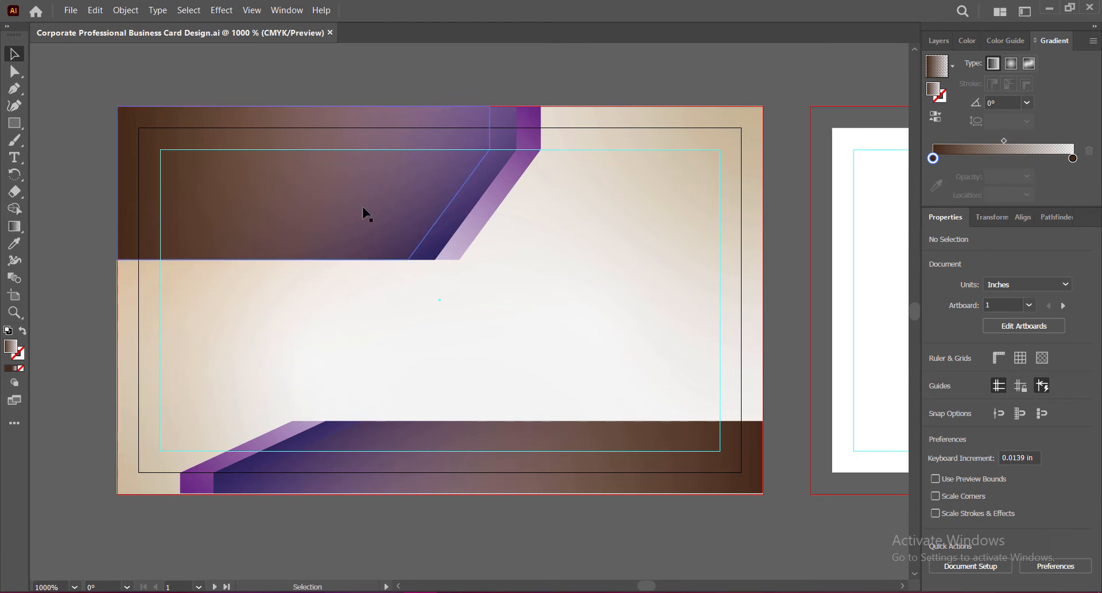
key(p)
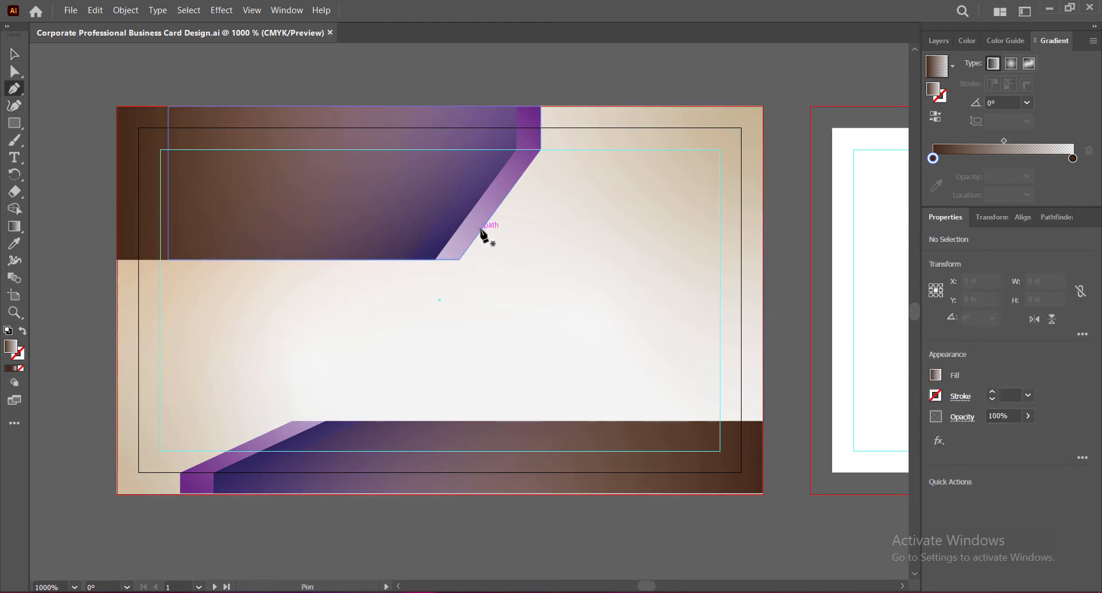
click(481, 230)
click(506, 254)
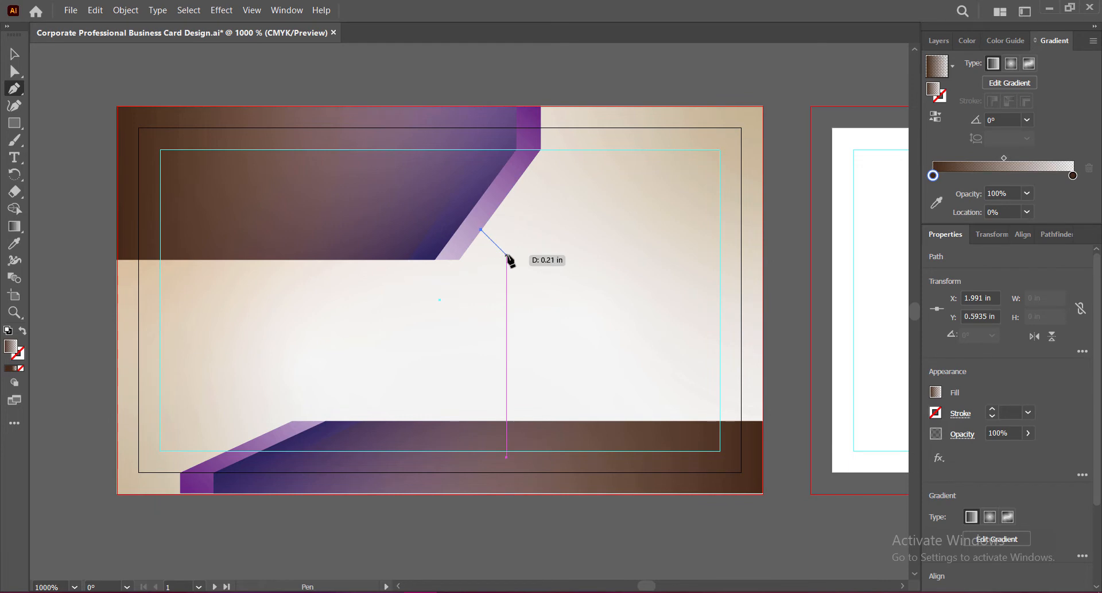
click(762, 255)
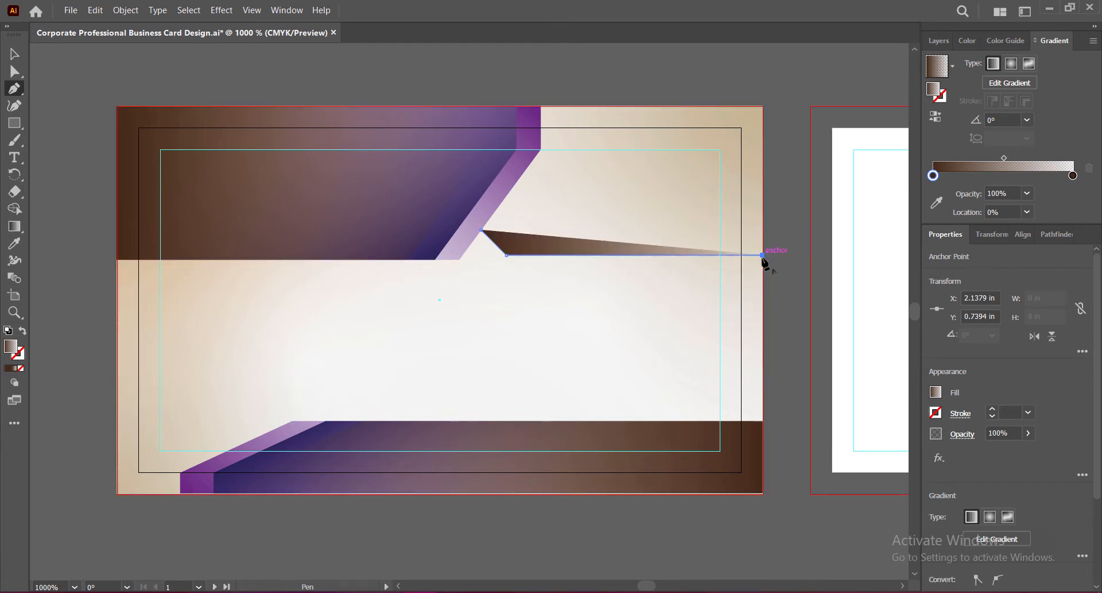
click(762, 373)
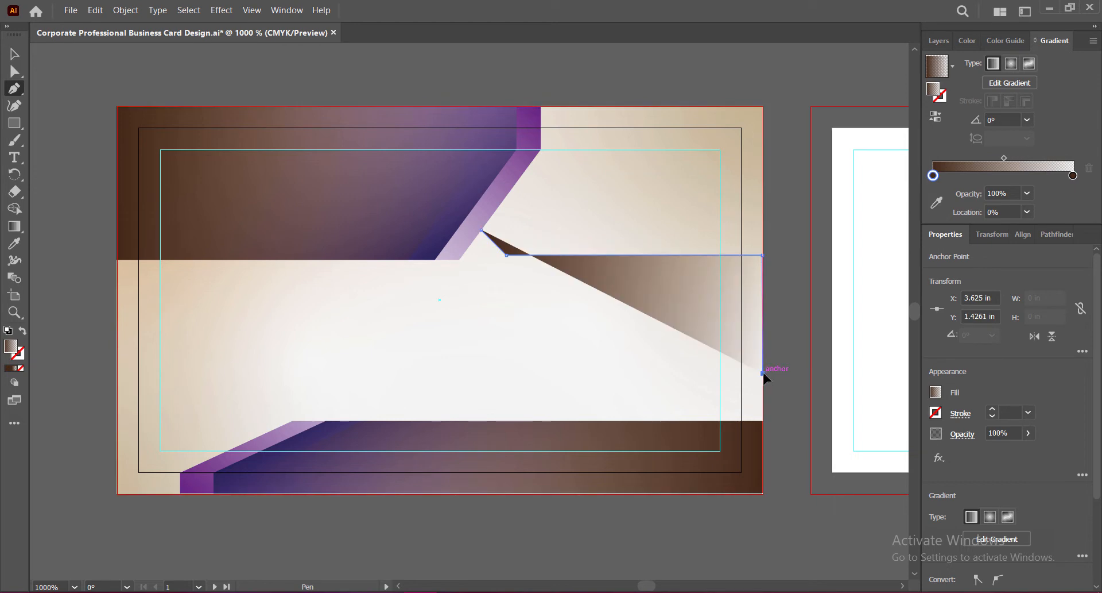
click(440, 373)
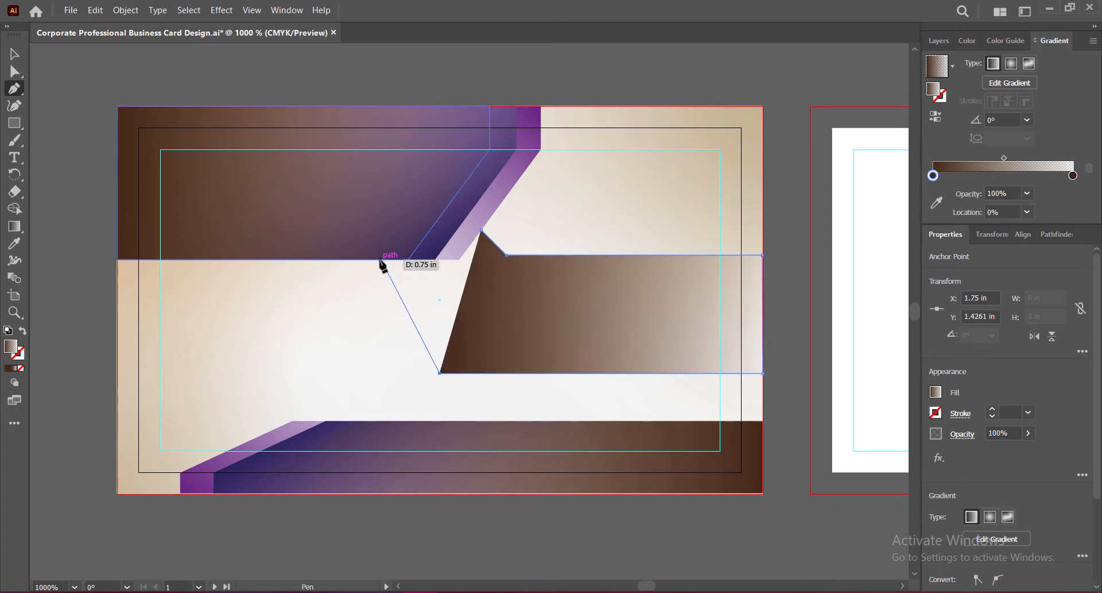
click(330, 260)
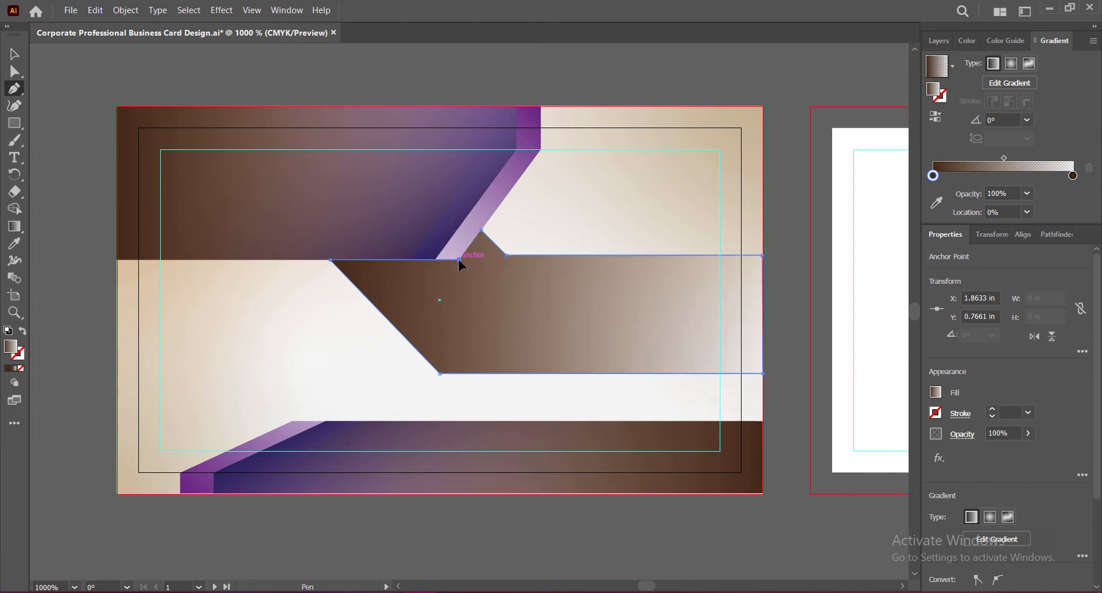
click(458, 260)
click(481, 230)
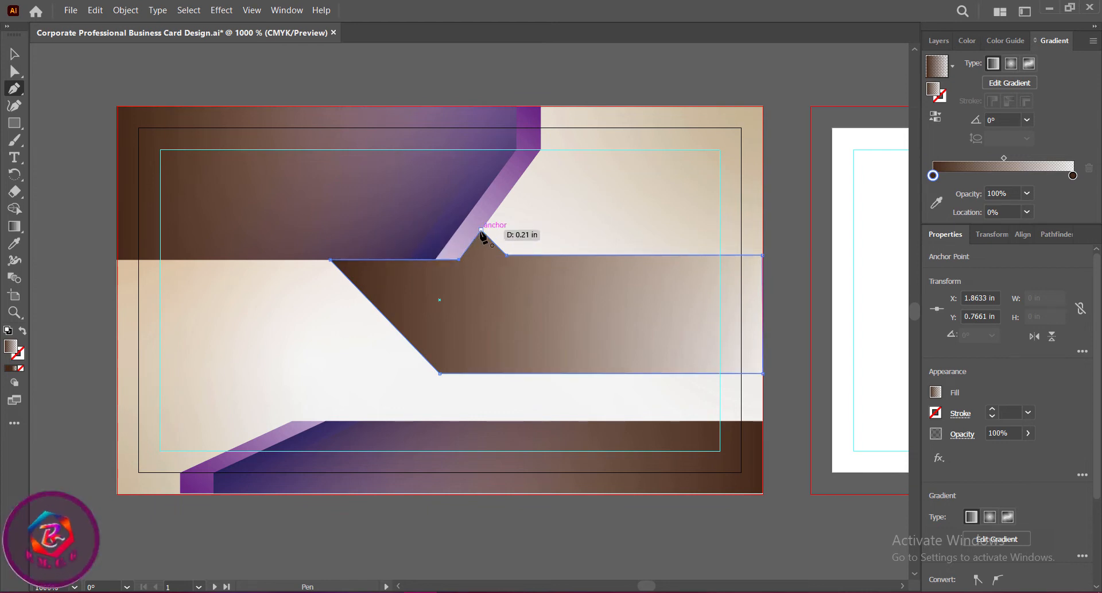
click(11, 59)
click(781, 270)
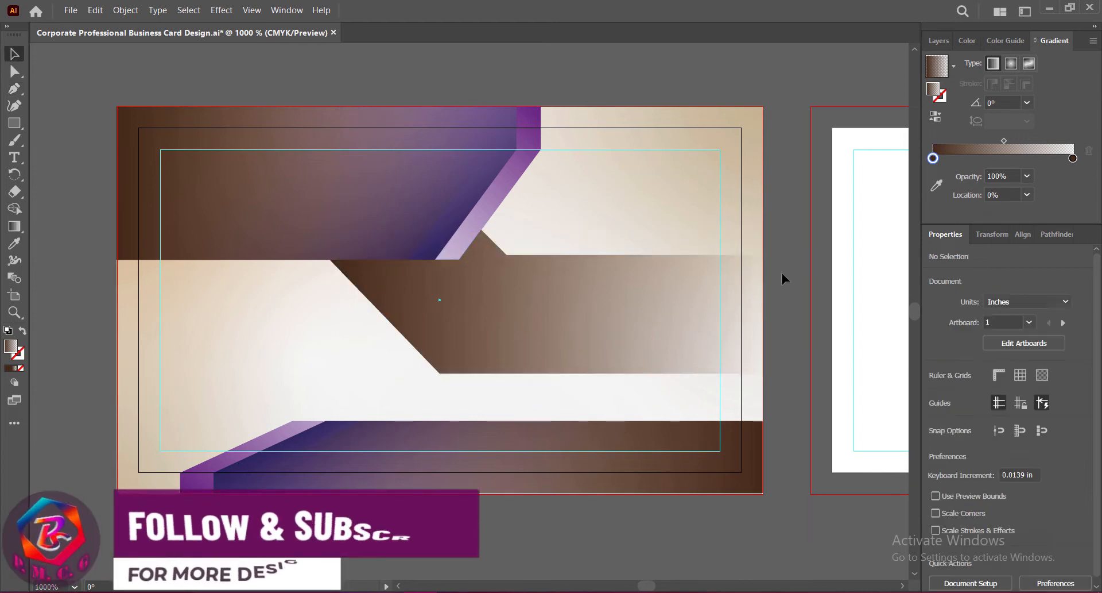
Step: Make the middle band's gradient run from a dark indigo left stop to a grey right stop
click(618, 320)
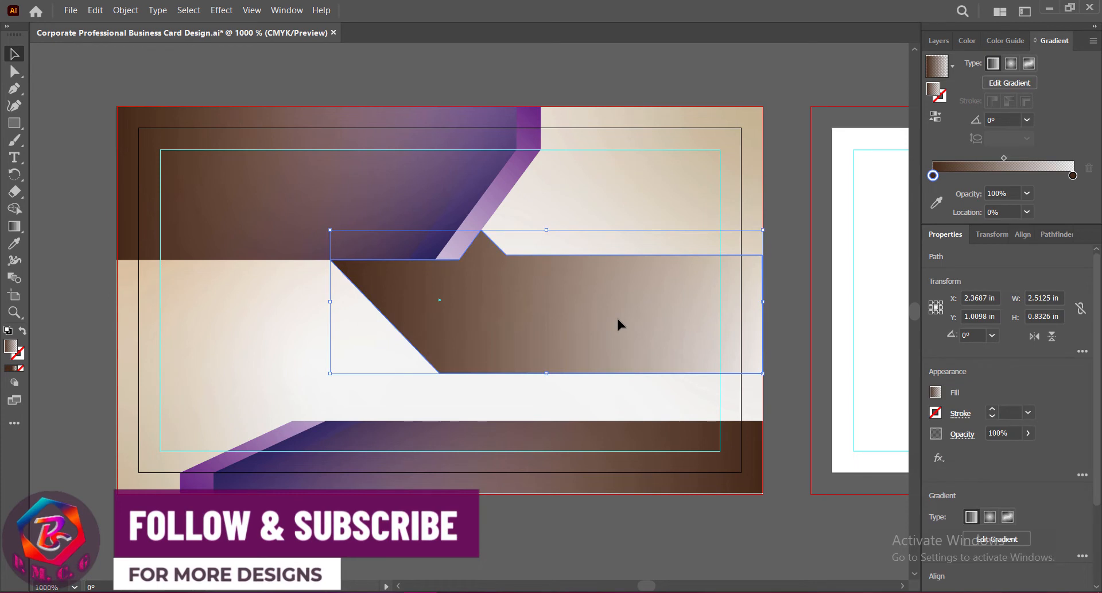
double_click(933, 175)
click(999, 232)
click(989, 230)
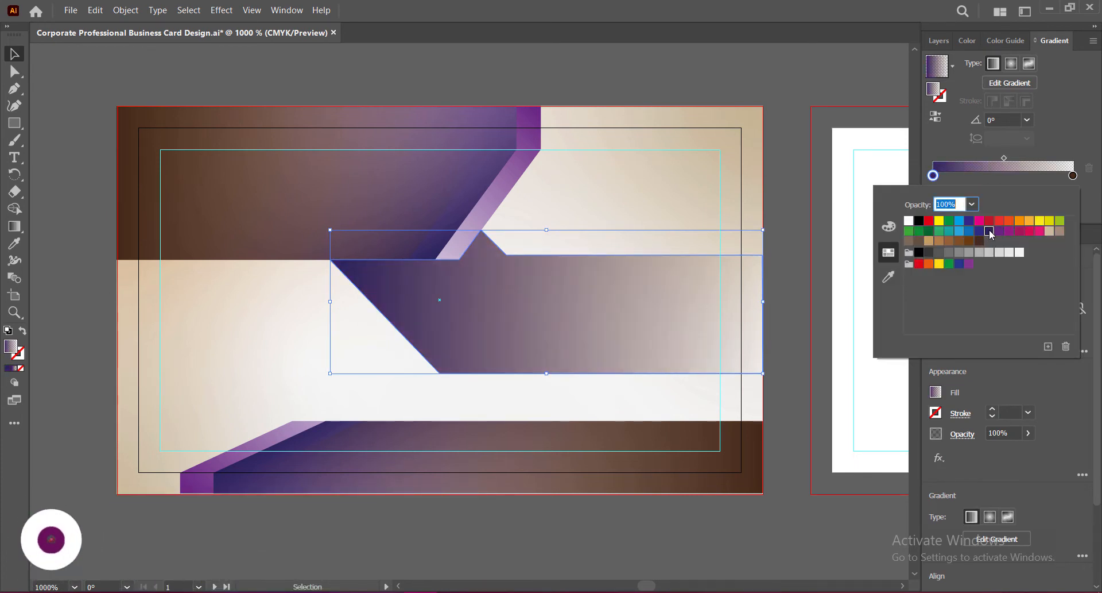
double_click(1073, 175)
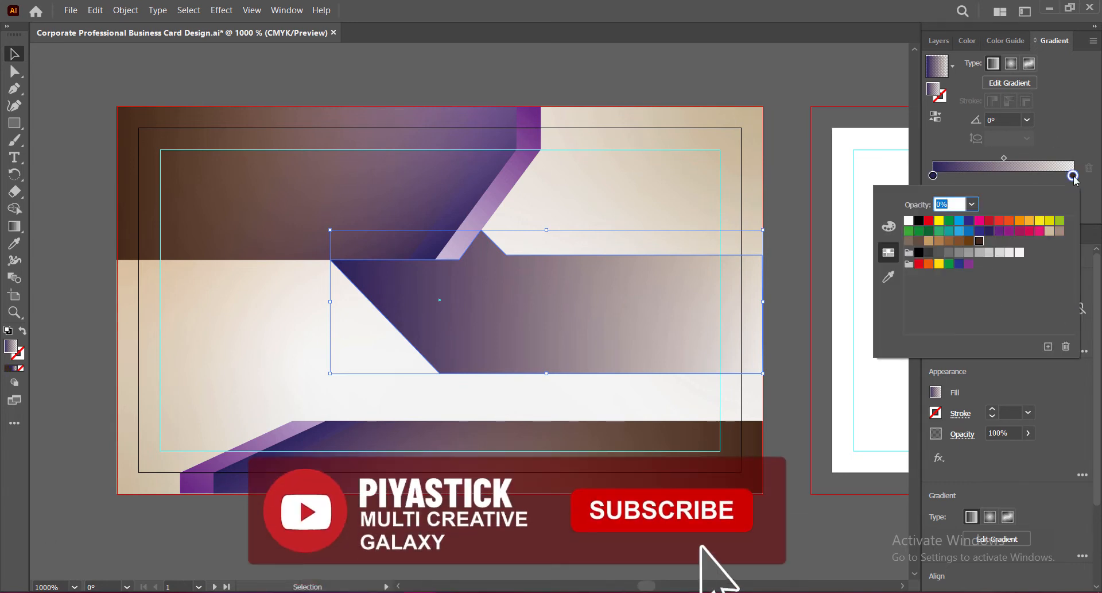
click(929, 241)
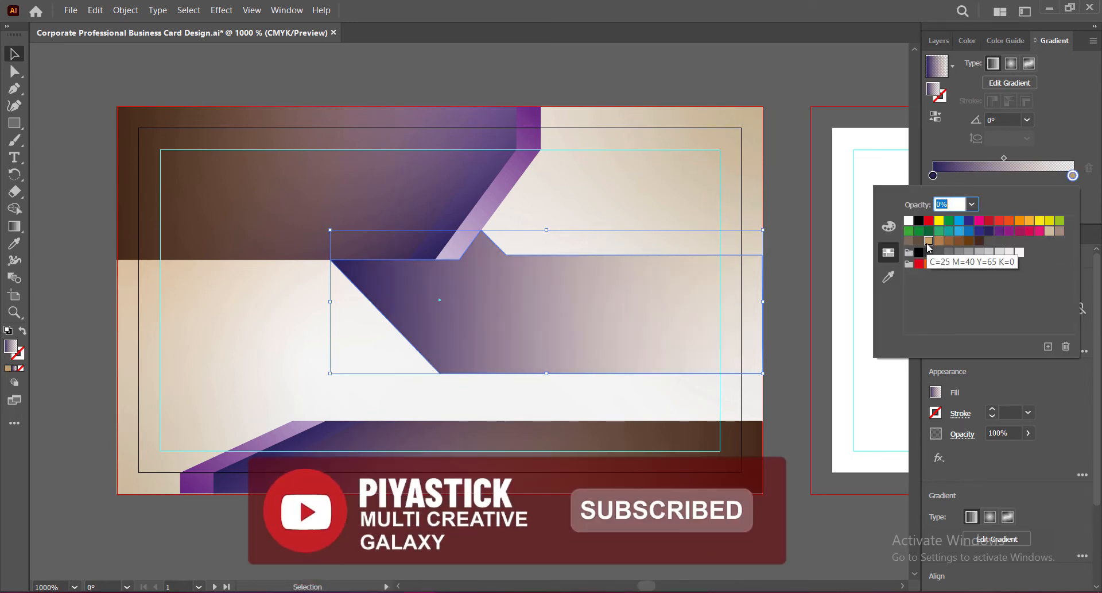
click(1049, 230)
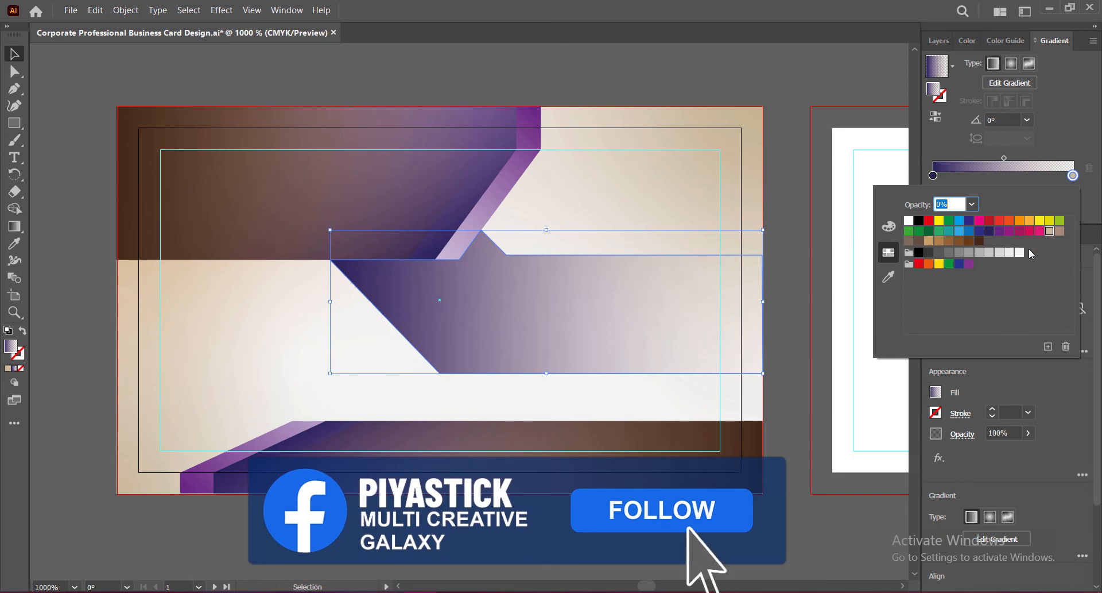
click(980, 252)
click(1066, 118)
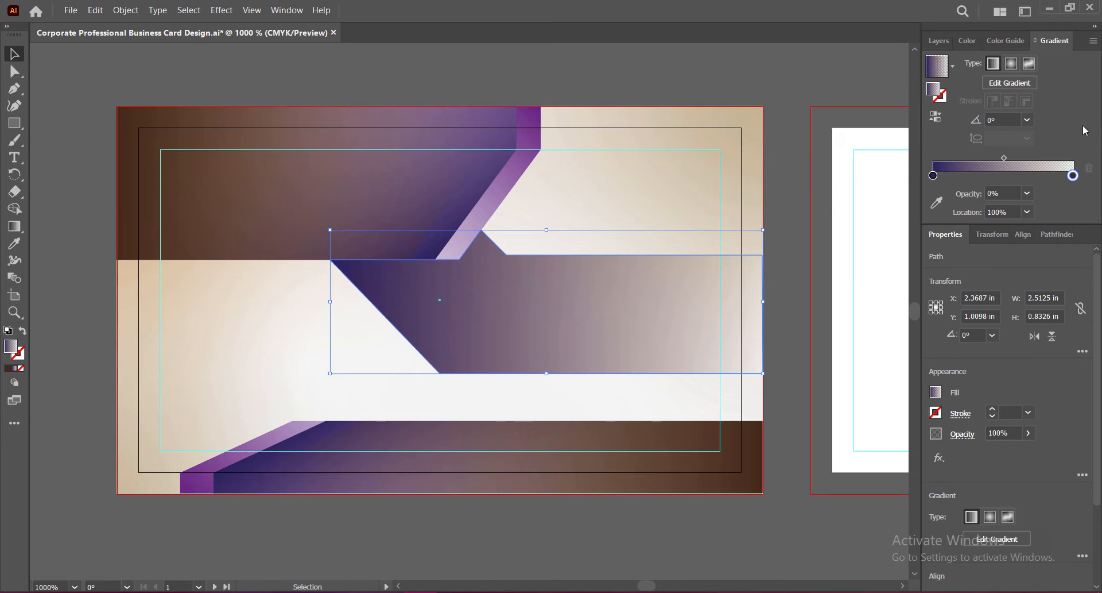
click(784, 270)
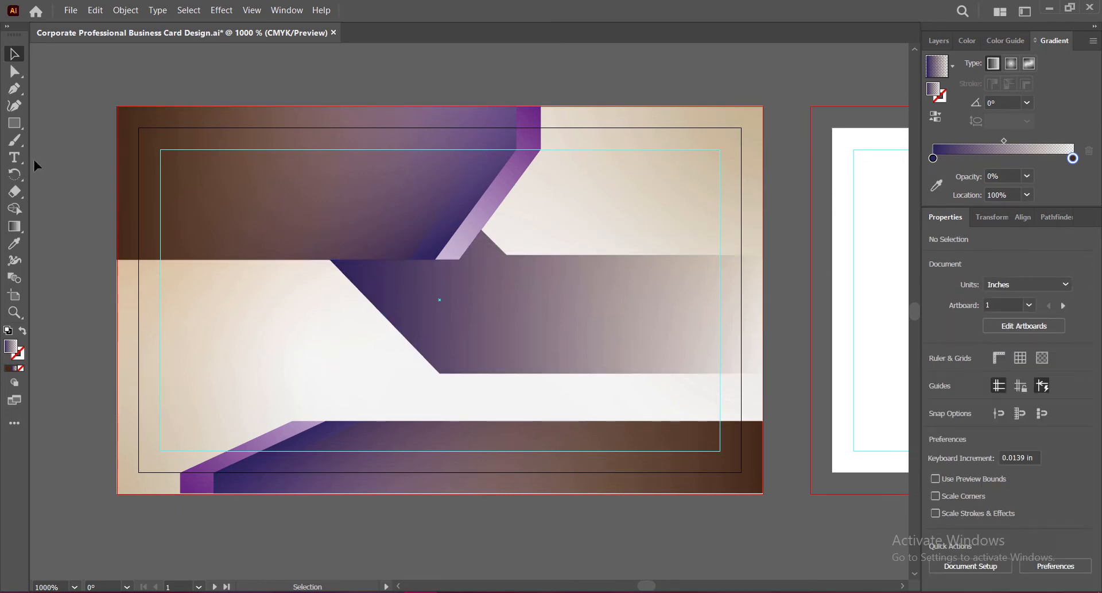
Step: Draw a four-corner wedge below the middle band's bottom edge, out to the card's right edge
key(p)
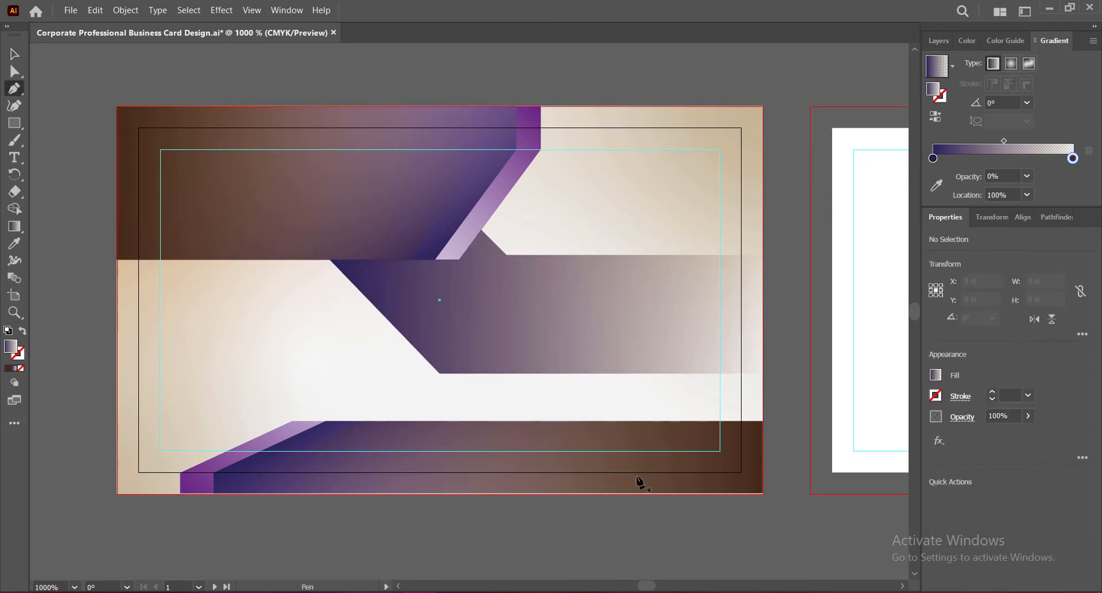
click(576, 373)
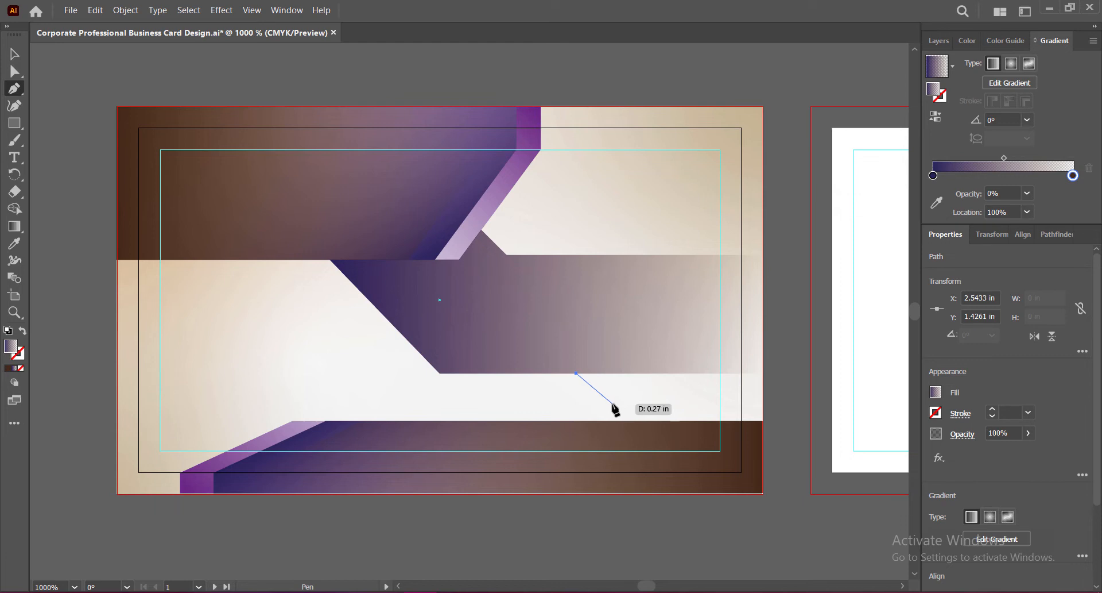
click(609, 399)
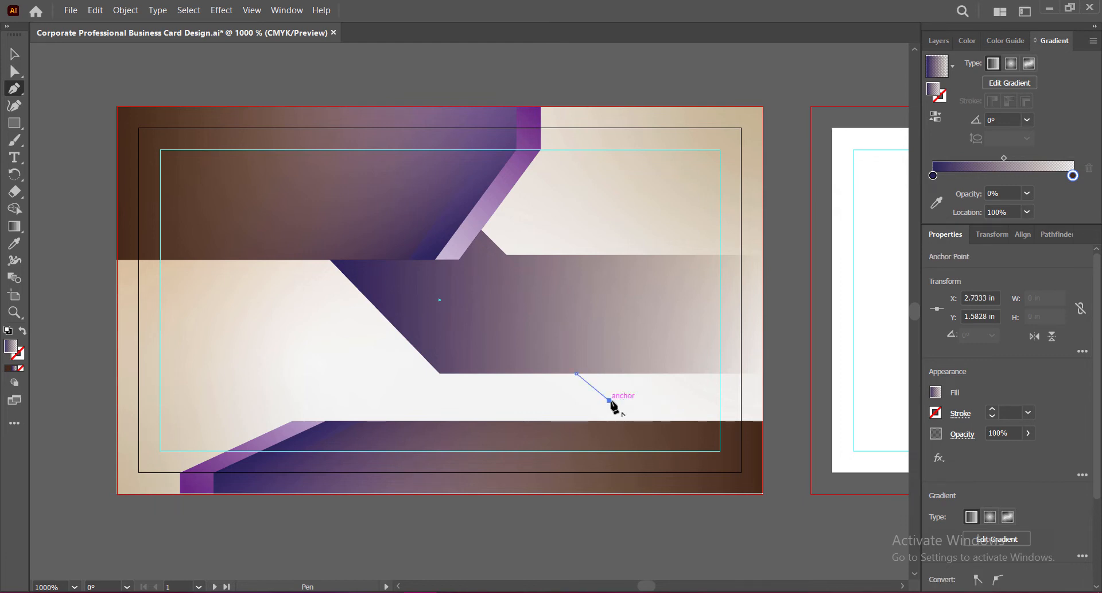
click(762, 401)
click(763, 373)
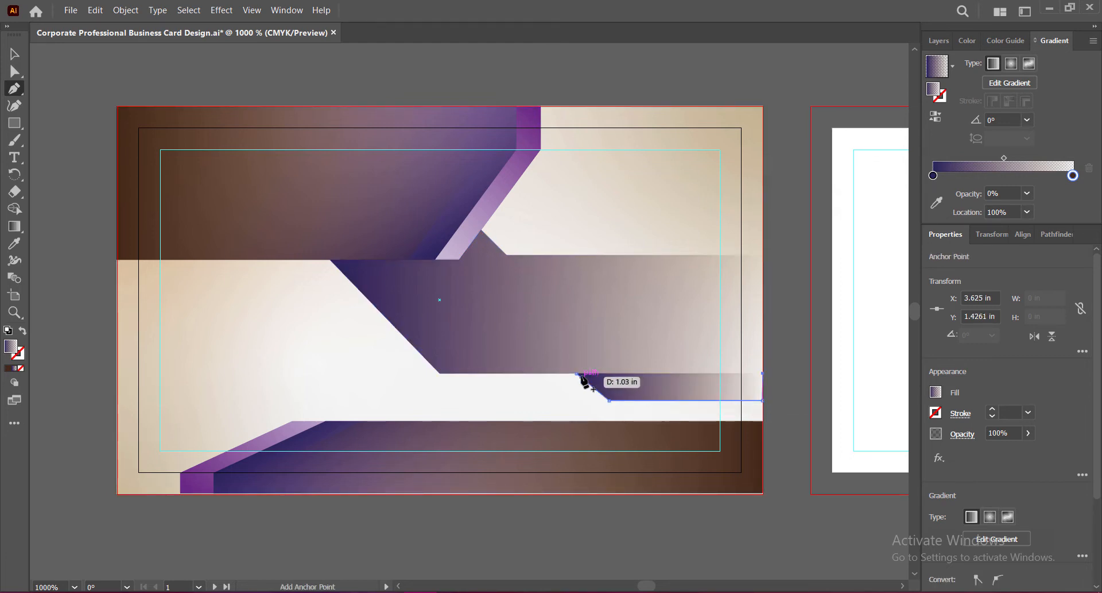
Step: Give the wedge's gradient a dark brown left stop and a navy right stop
double_click(934, 176)
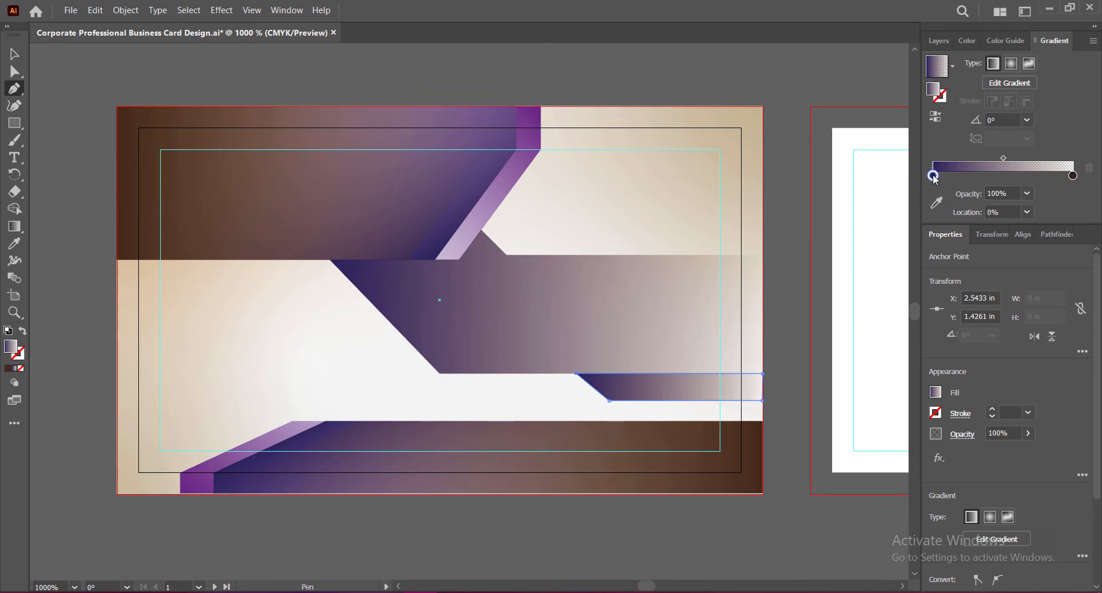
click(979, 241)
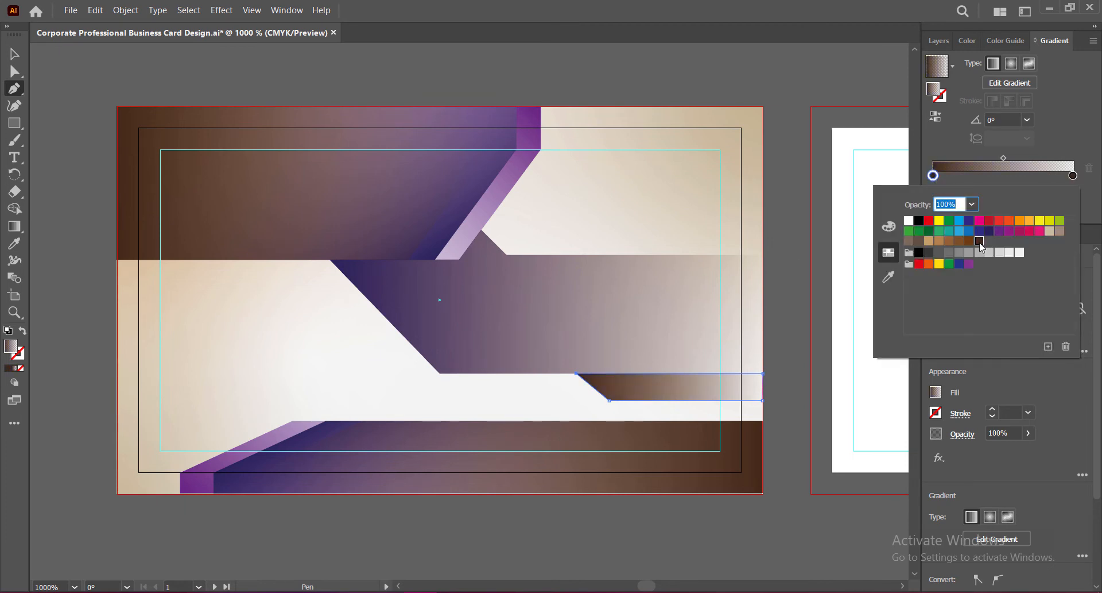
key(Escape)
key(v)
click(781, 268)
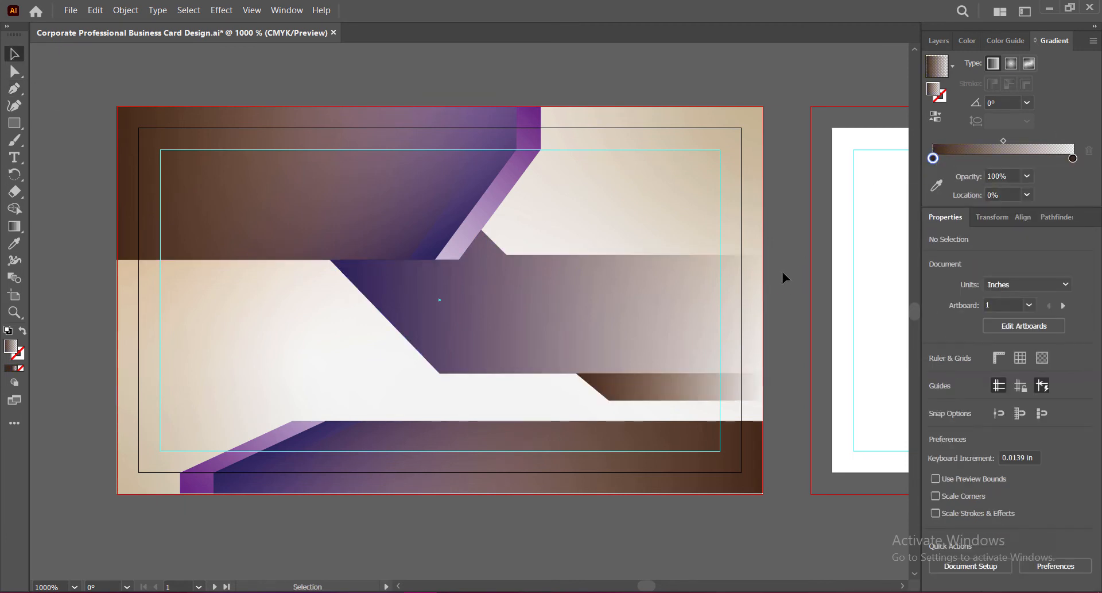
click(685, 393)
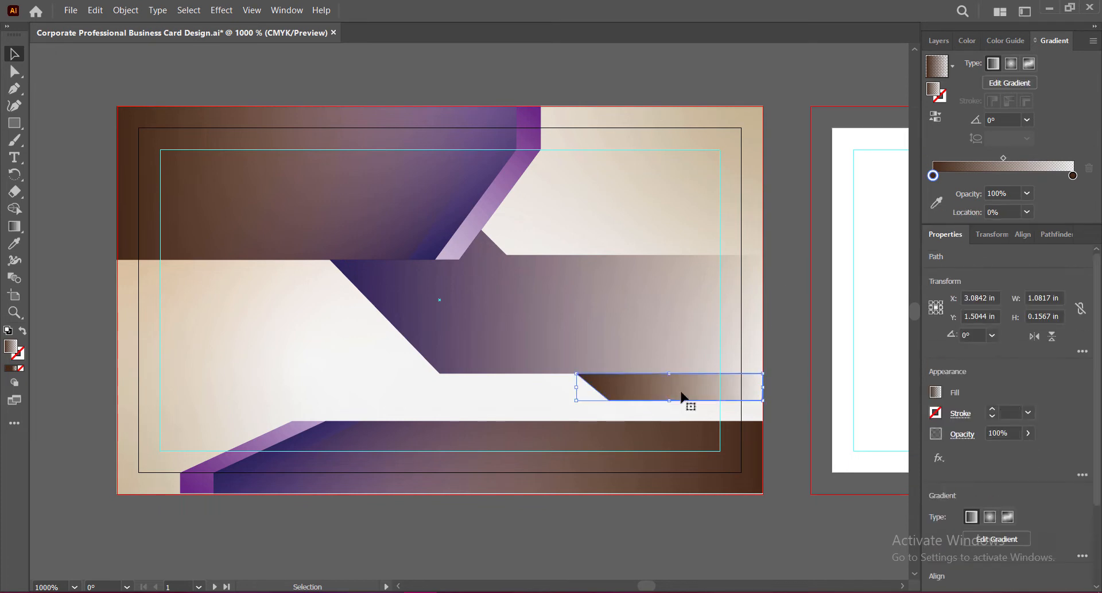
double_click(1072, 175)
click(988, 231)
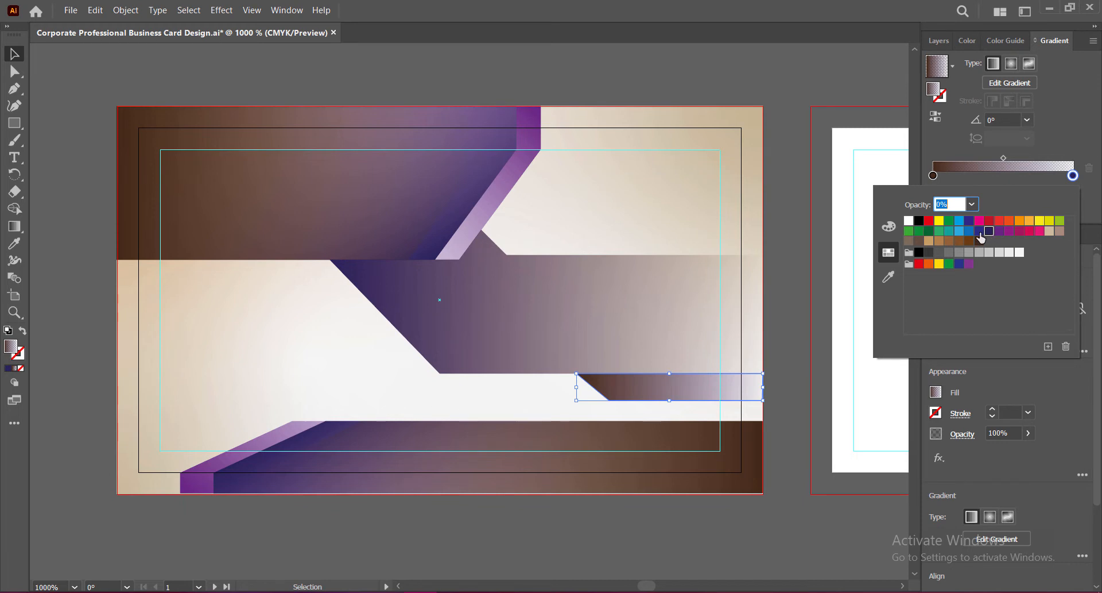
click(781, 333)
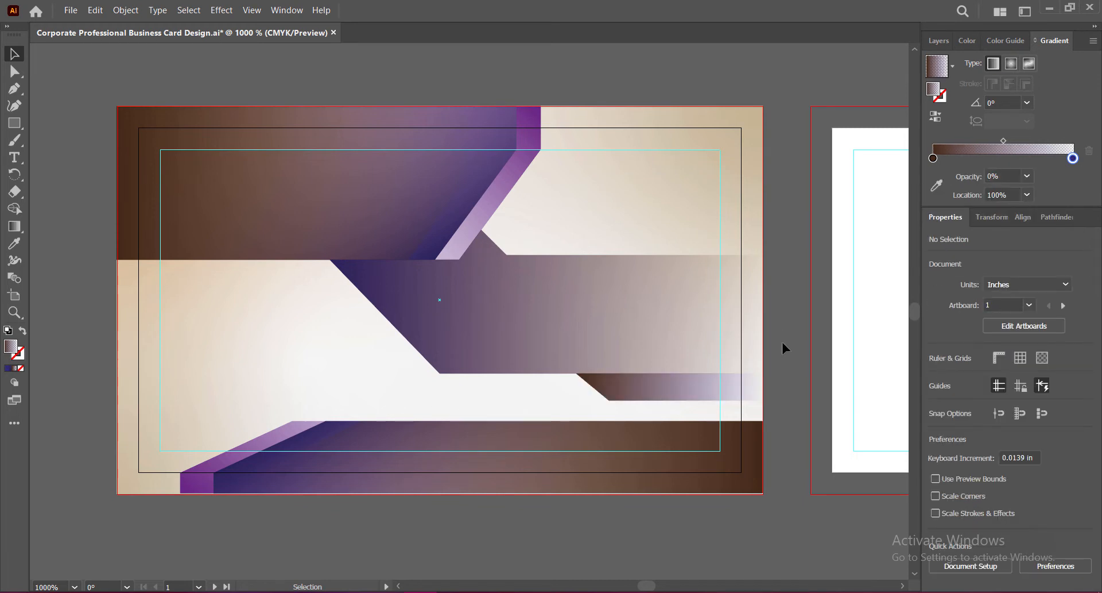
Step: Narrow the wedge slightly from its left side and save the document
key(ctrl+s)
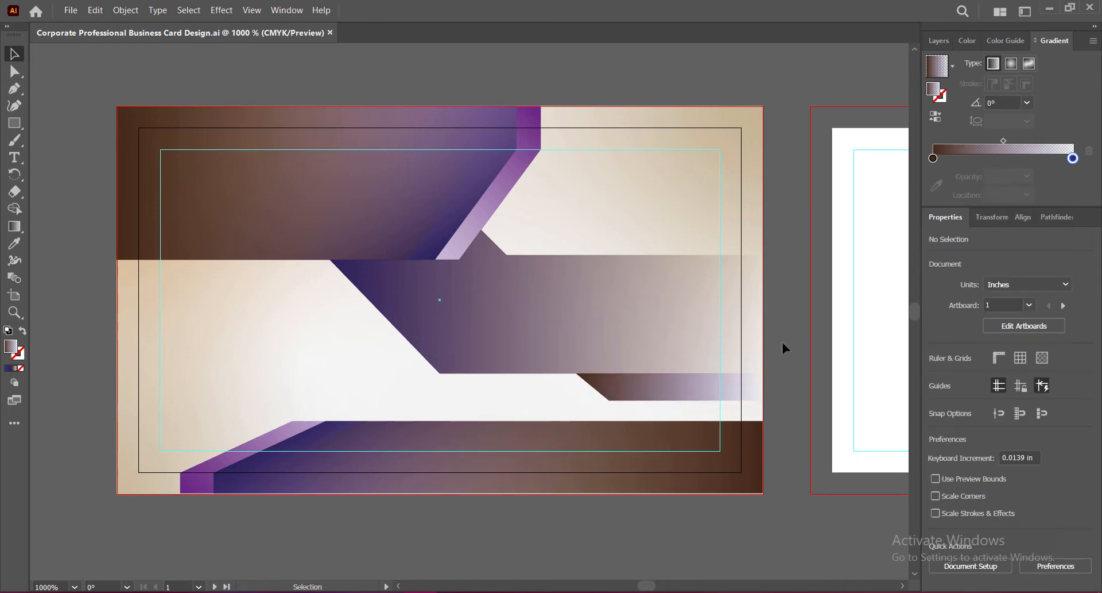
click(624, 394)
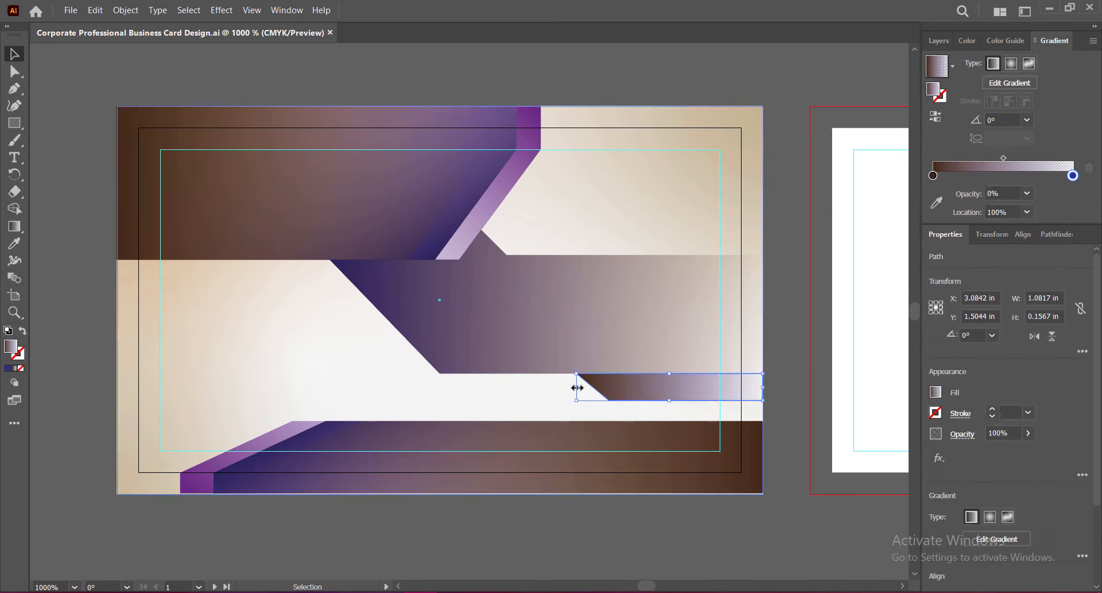
drag(577, 387, 586, 386)
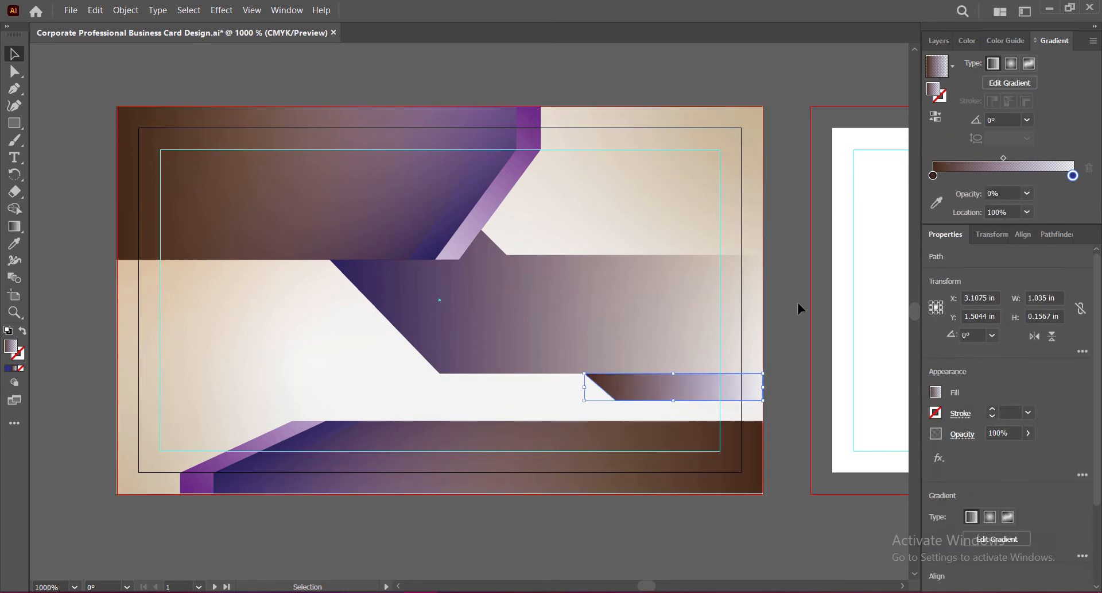
click(795, 301)
key(ctrl+s)
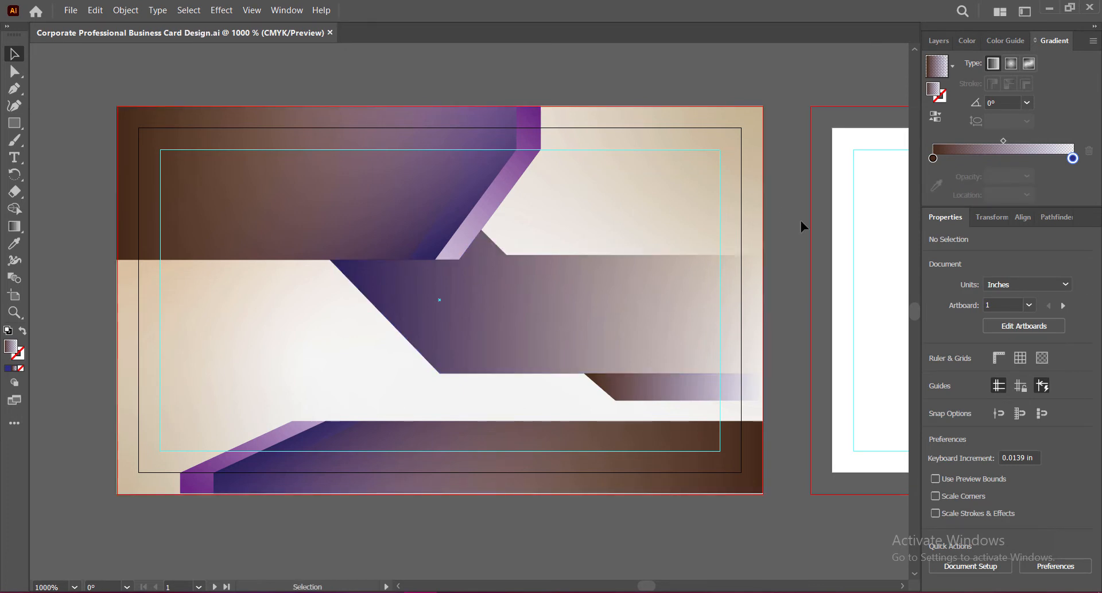
Step: Draw a thin six-corner angled strip above the band, running out to the card's right edge
key(p)
click(489, 218)
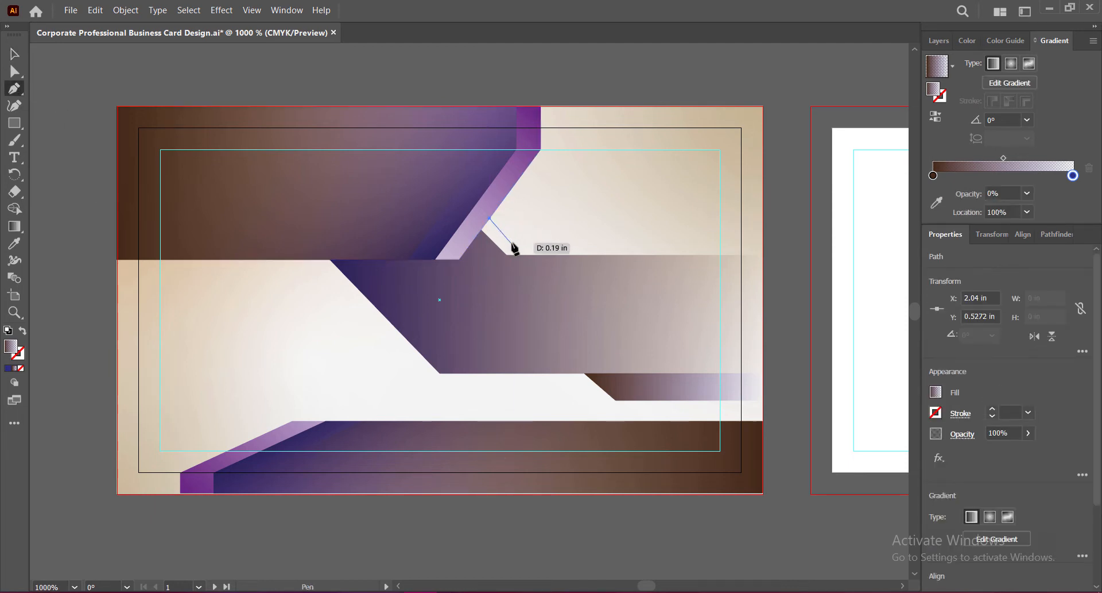
click(510, 238)
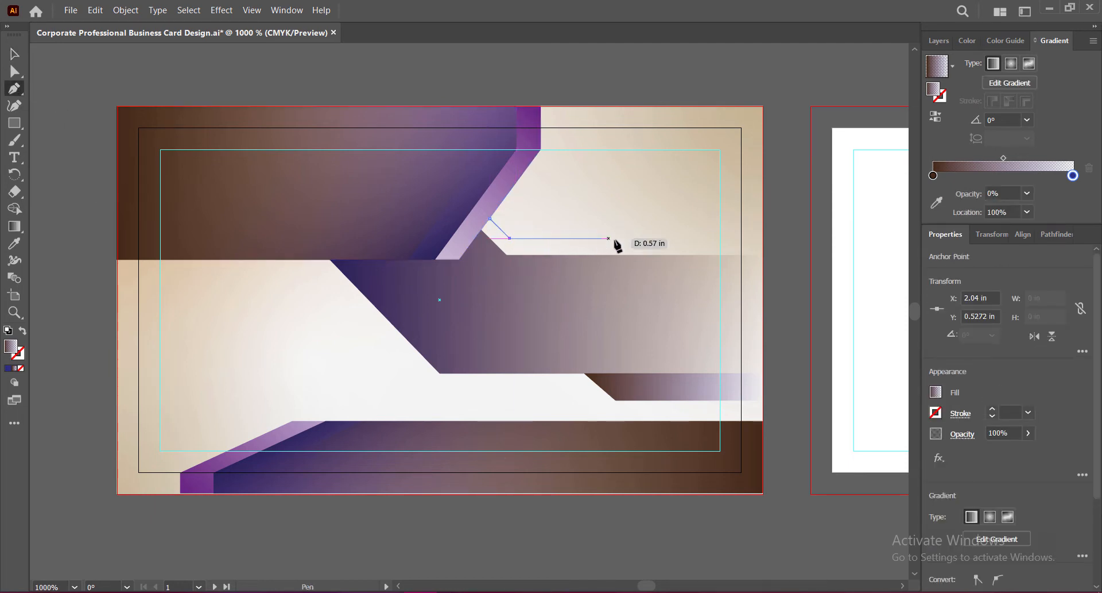
click(762, 237)
click(762, 255)
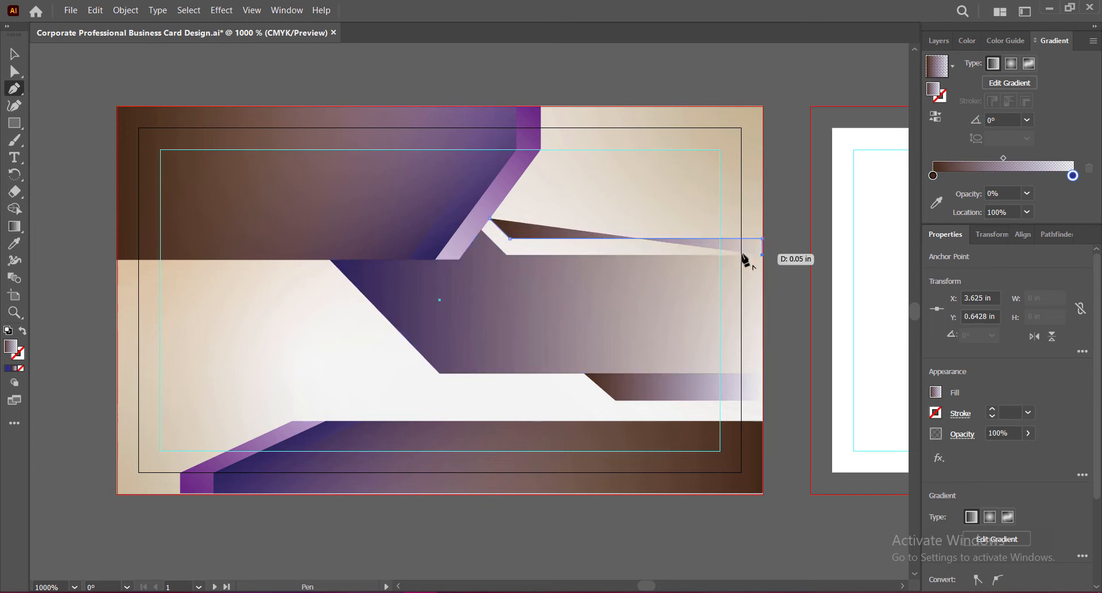
click(506, 254)
click(482, 230)
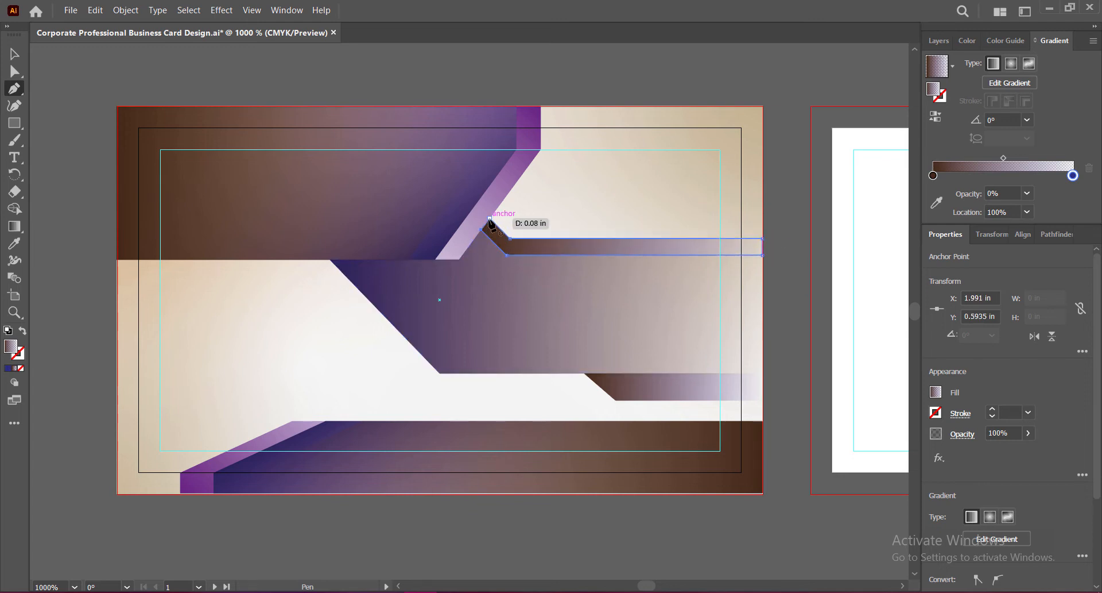
click(489, 218)
key(v)
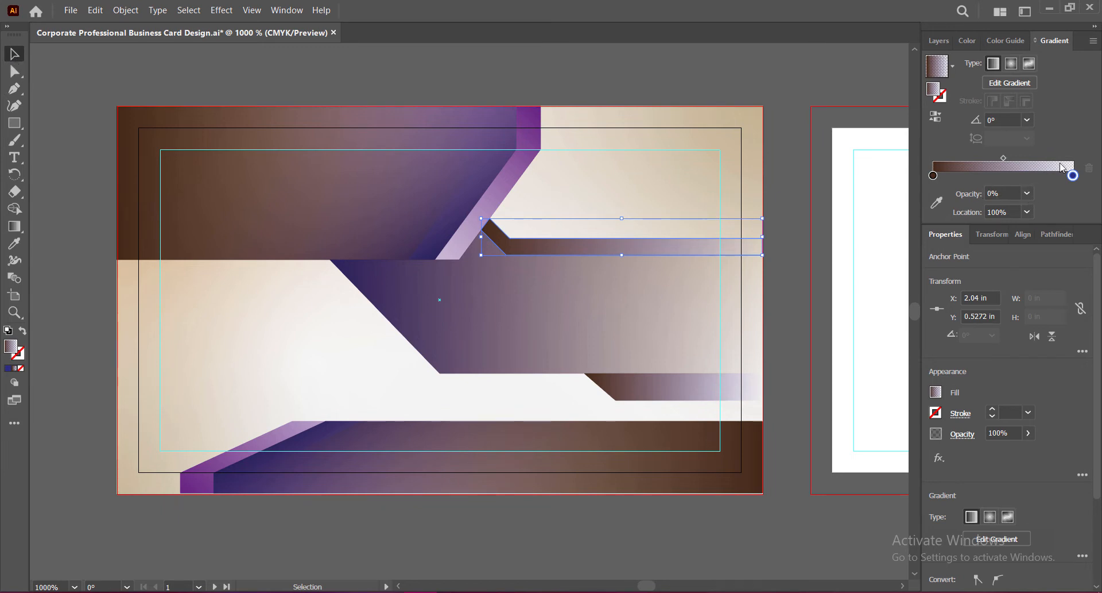
Step: Give the strip a 0% opacity end stop, 33% overall opacity and a -120° gradient angle
click(1027, 193)
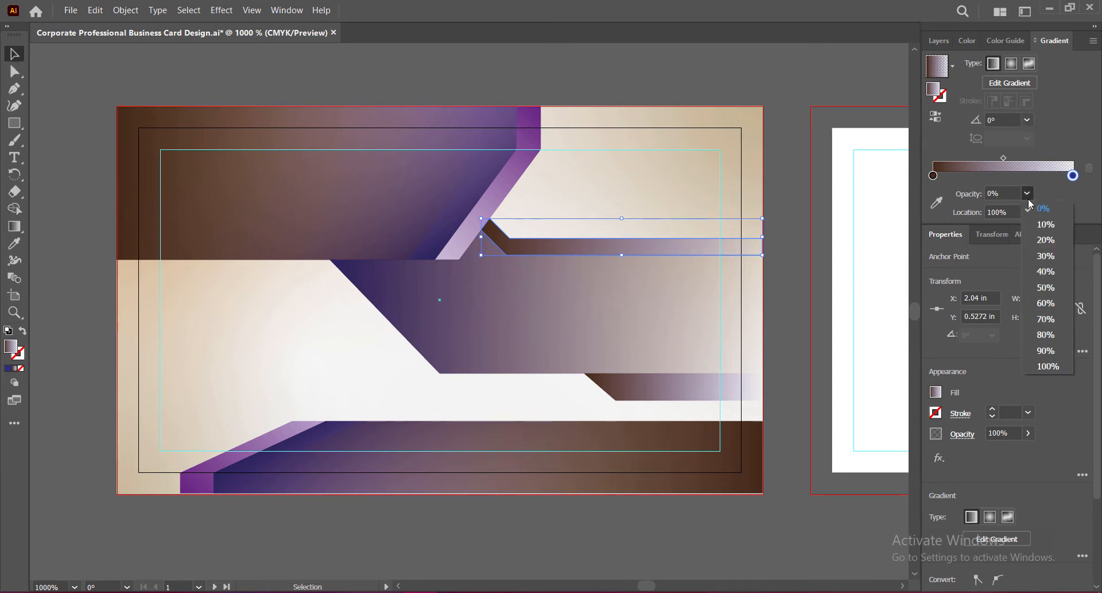
click(1046, 286)
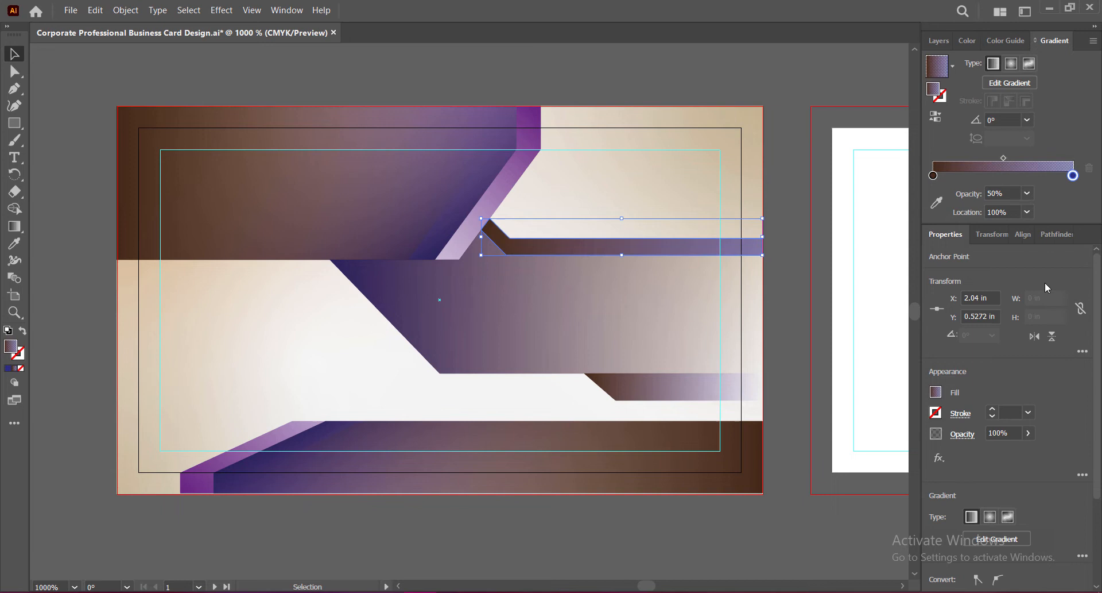
click(1026, 195)
click(1035, 207)
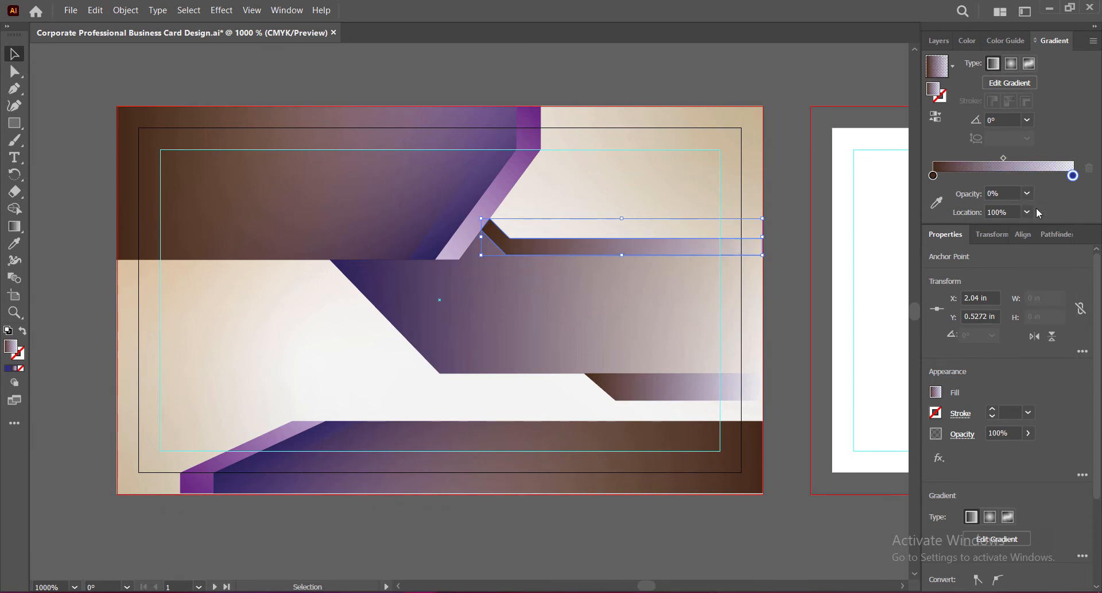
click(1029, 434)
drag(1025, 451, 993, 452)
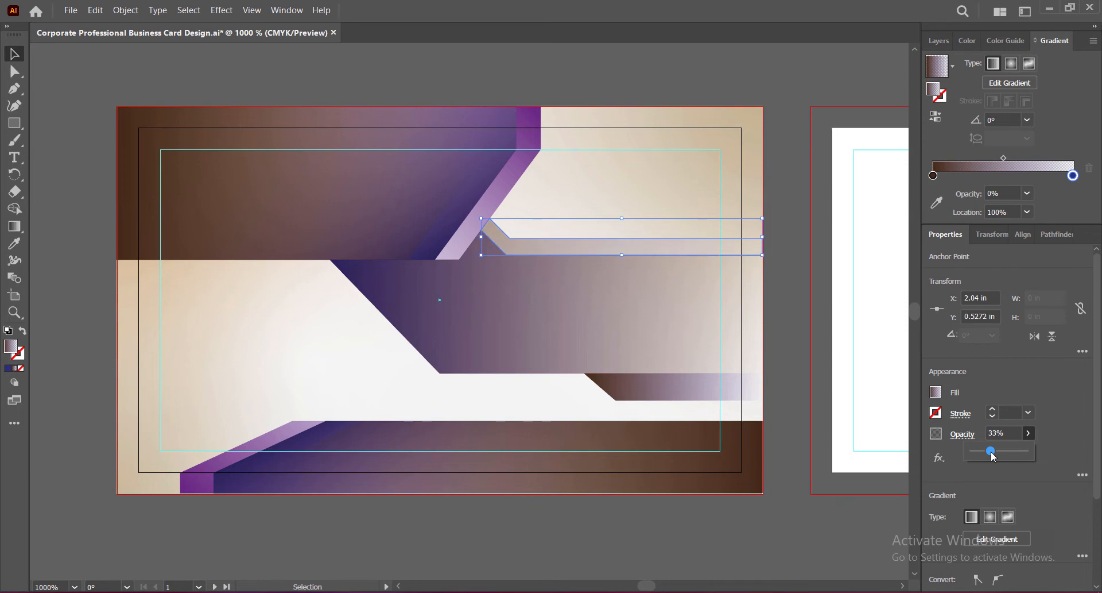
click(1060, 122)
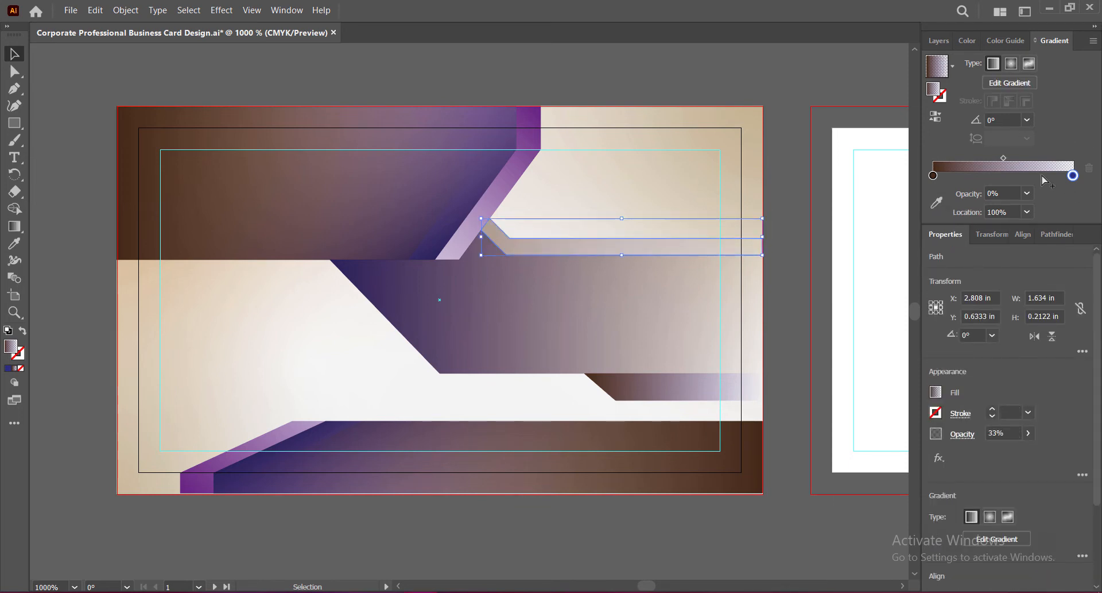
click(1028, 119)
click(1056, 314)
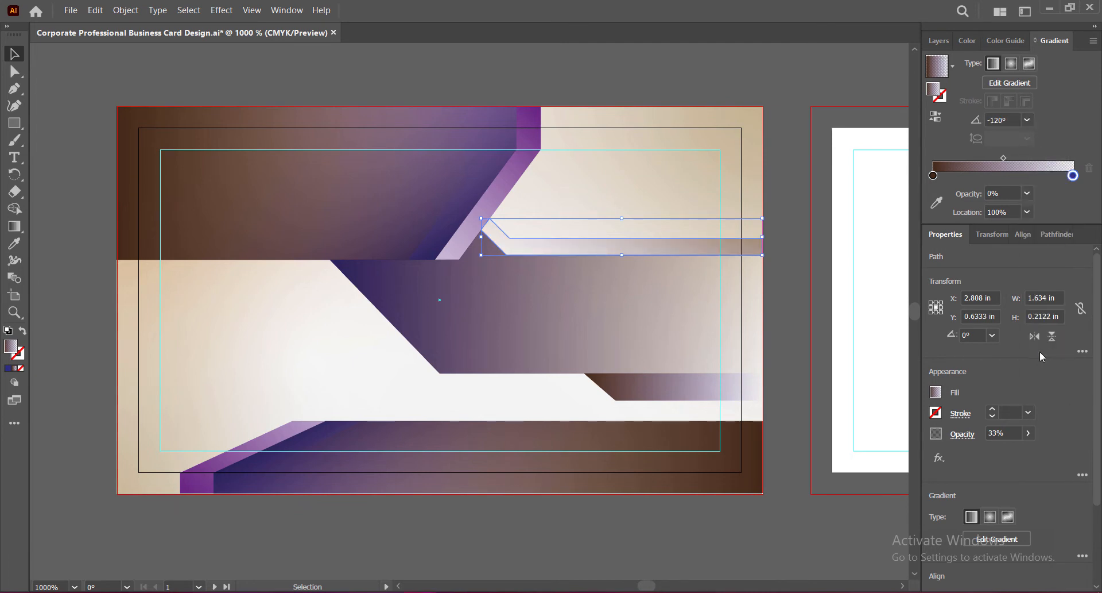
click(791, 296)
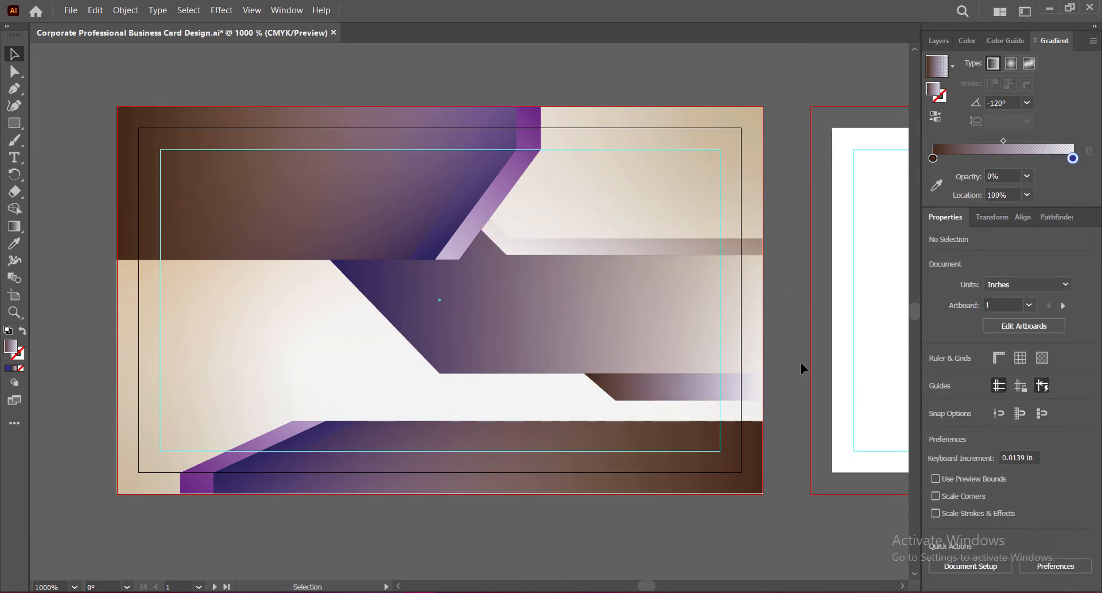
Step: Save, then trace a ten-point shadow shape along the band's slanted lower edge to the right edge
key(ctrl+s)
key(p)
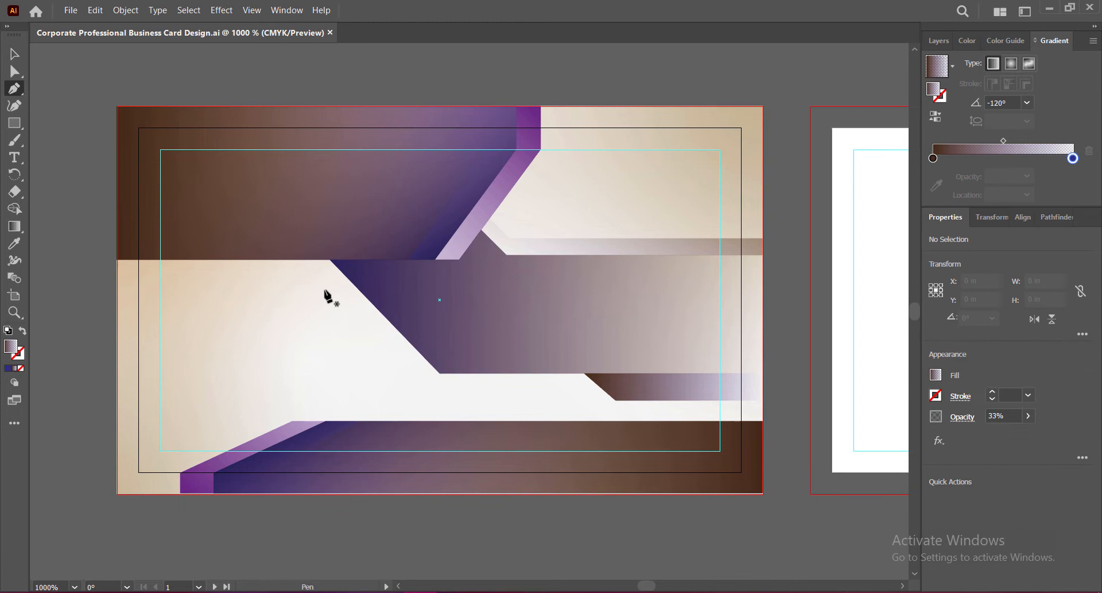
click(319, 259)
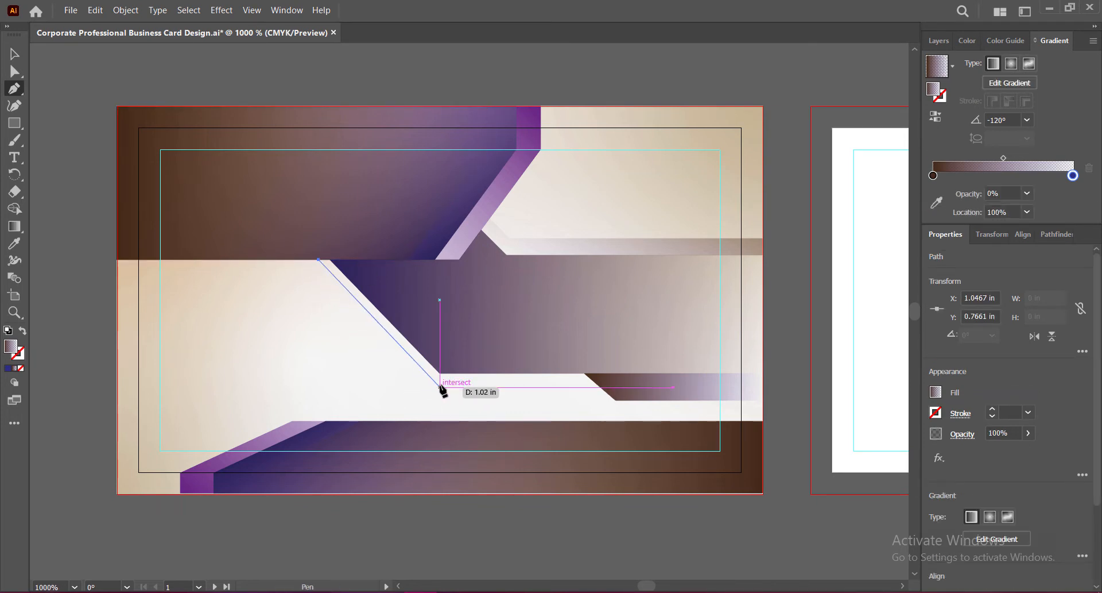
click(440, 387)
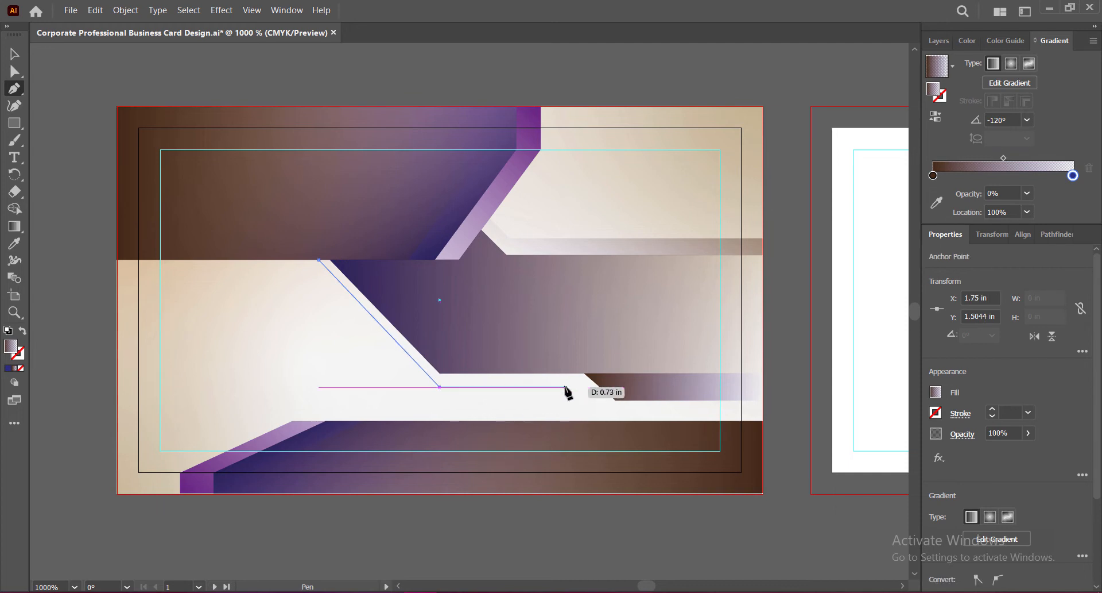
click(585, 387)
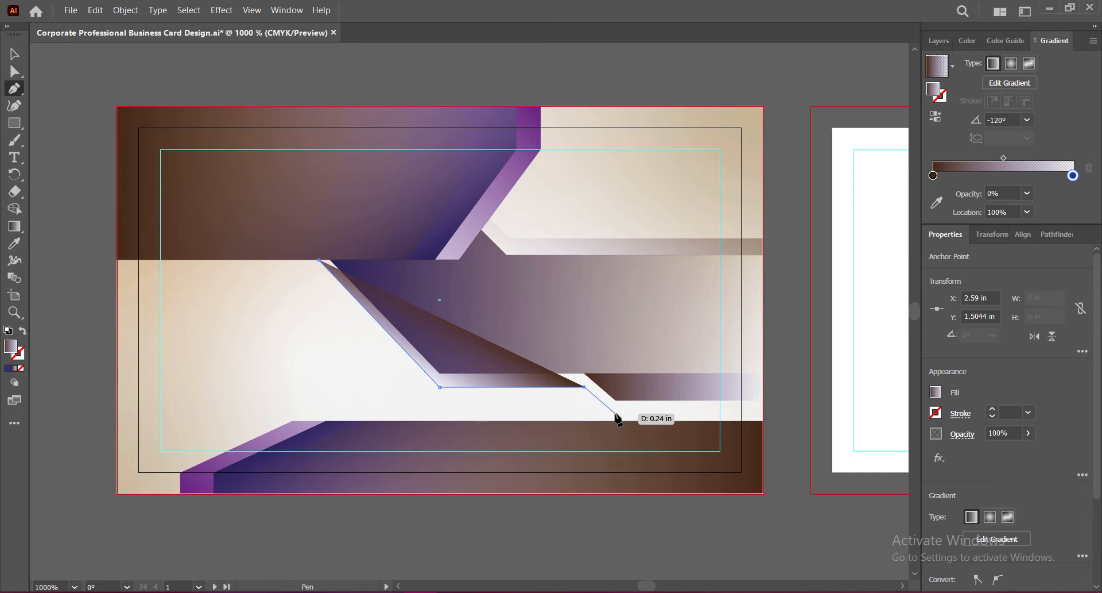
click(614, 413)
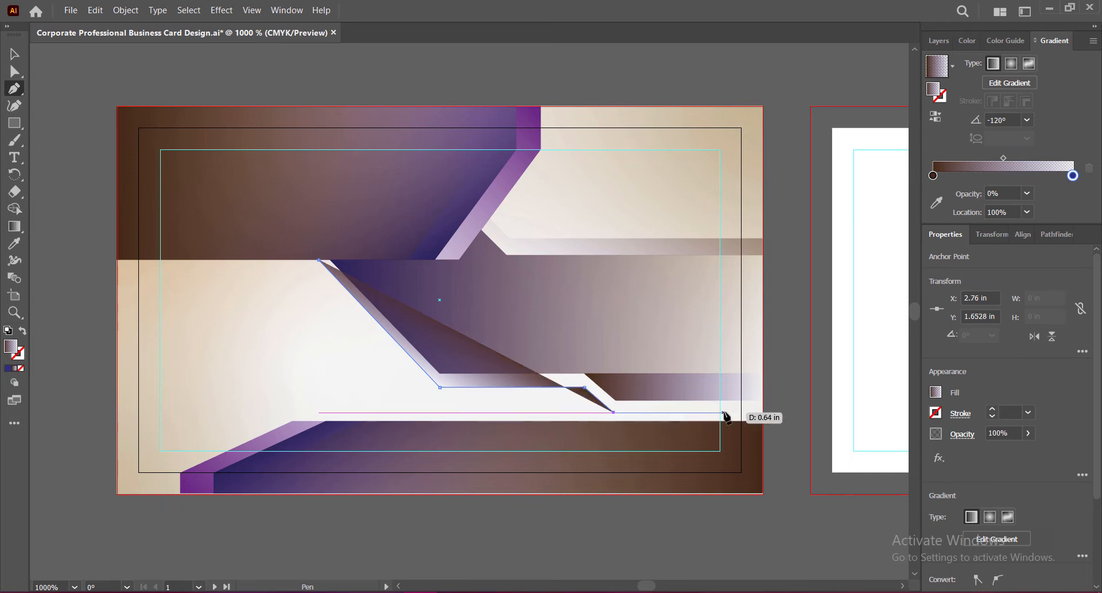
click(763, 413)
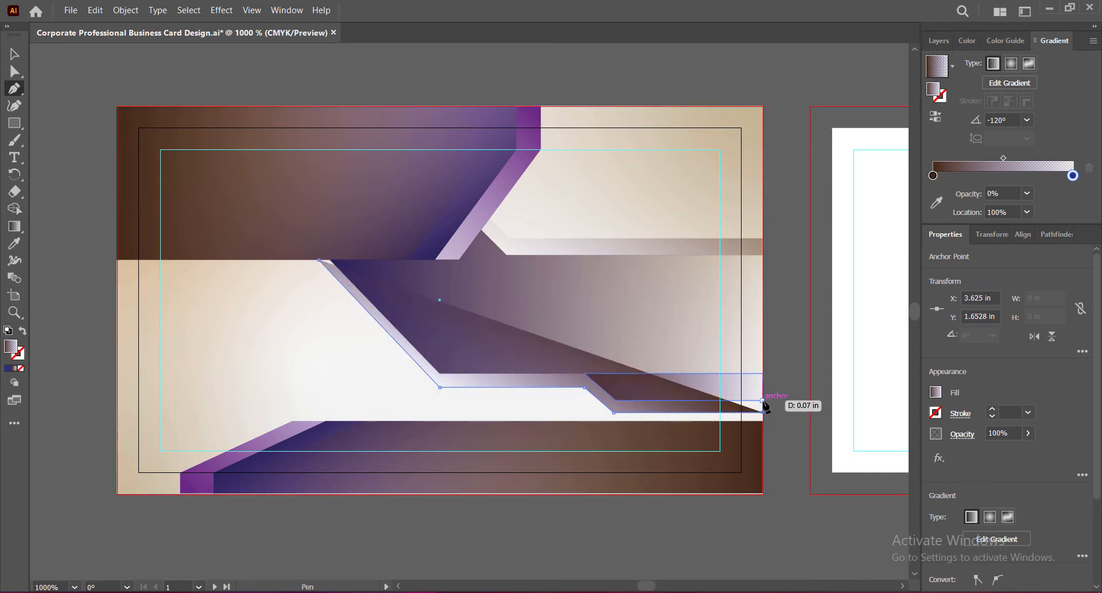
click(762, 399)
click(616, 400)
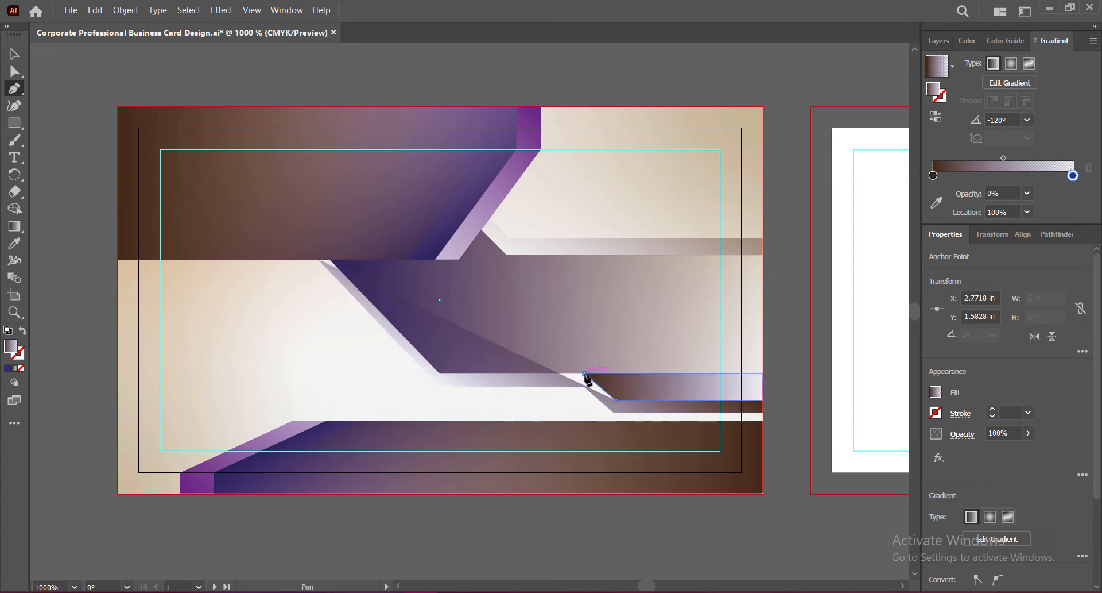
click(584, 374)
click(440, 373)
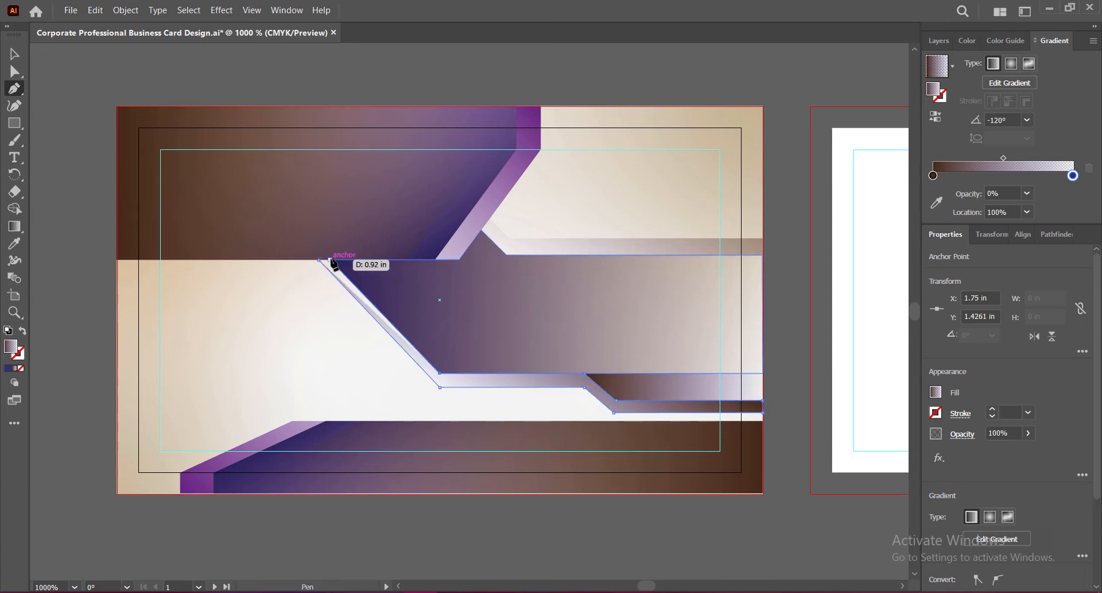
click(320, 260)
Step: Nudge the shadow's bottom corner anchor with Direct Selection, then undo the move
click(14, 71)
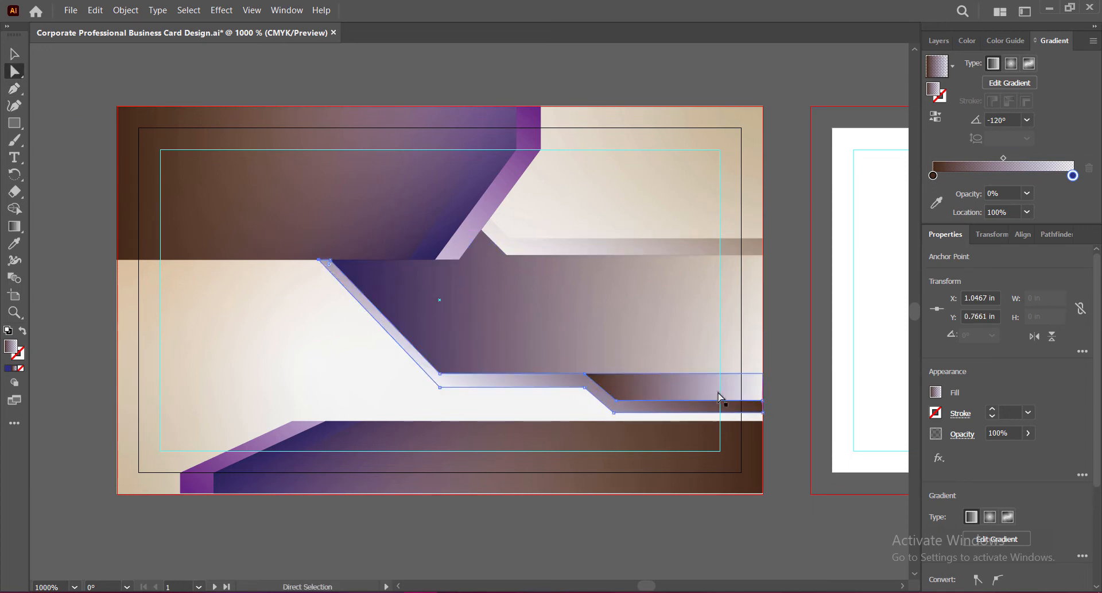
drag(614, 413, 613, 412)
click(783, 376)
click(615, 413)
key(ctrl+z)
Step: Re-add path points from the shadow's lower bend to the band's top corner
click(441, 373)
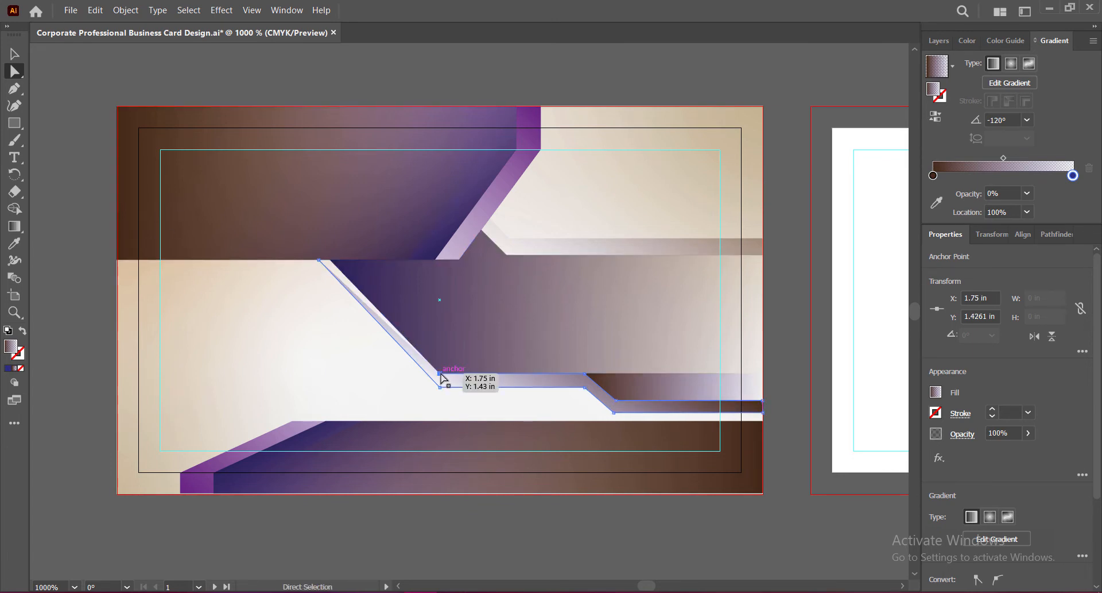
key(p)
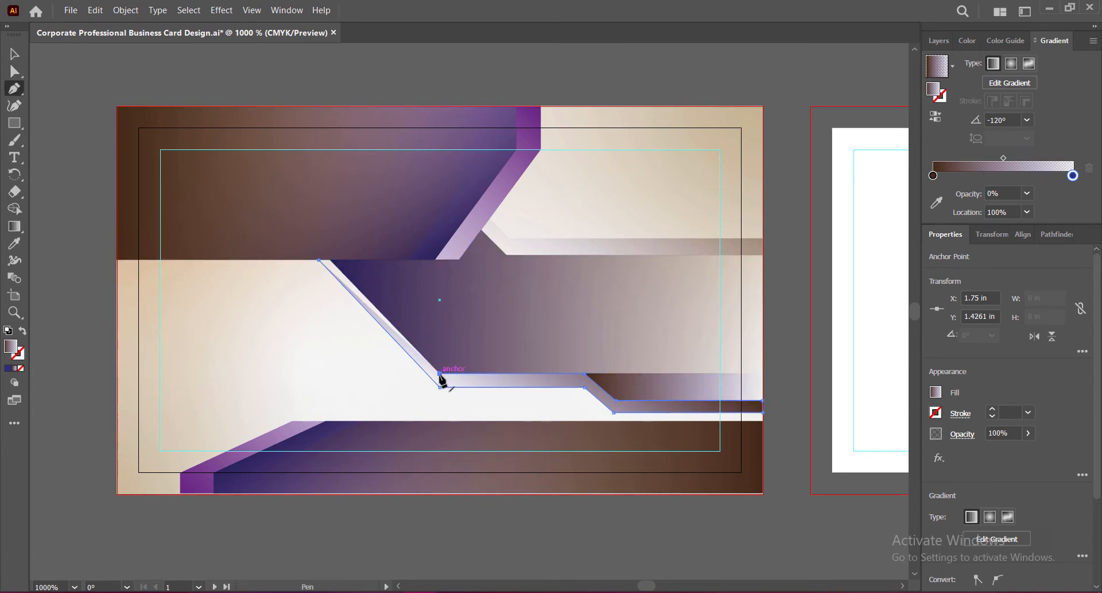
click(441, 374)
click(333, 260)
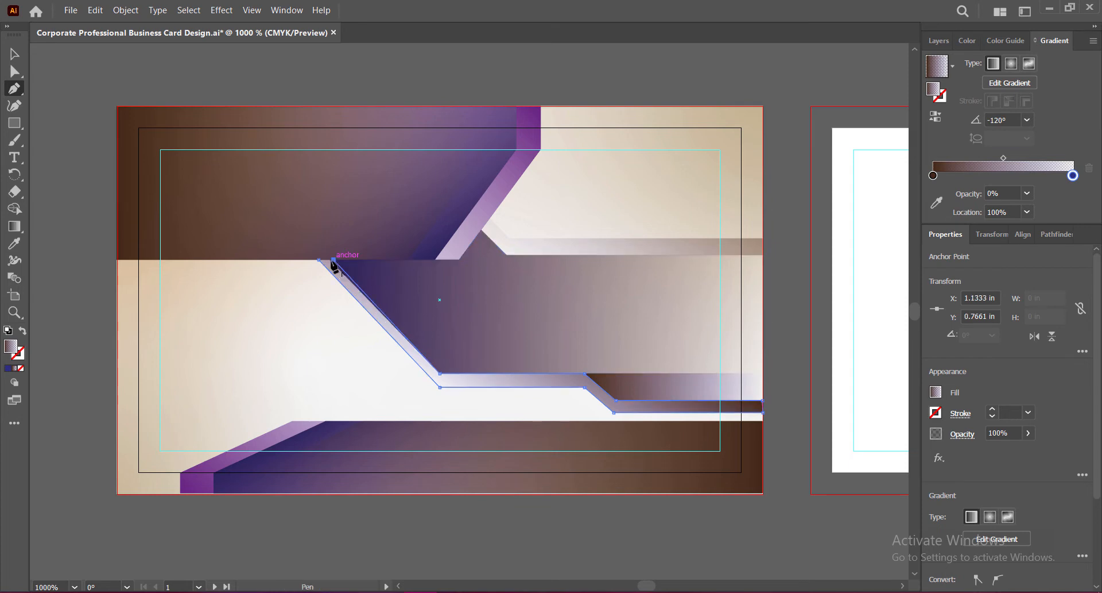
key(ctrl+z)
key(ctrl+z)
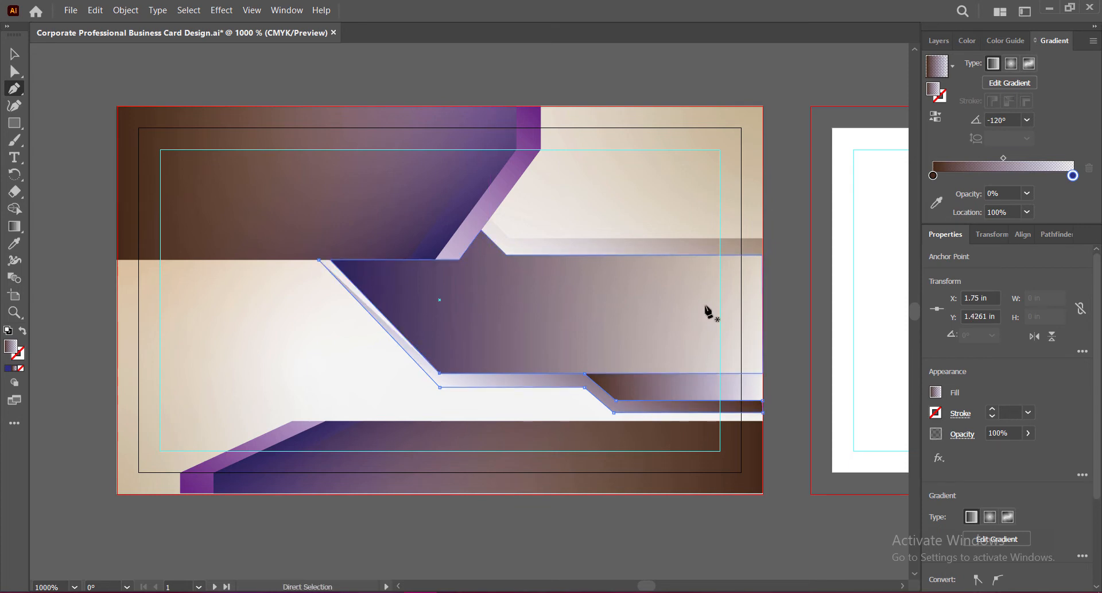
click(441, 374)
click(331, 260)
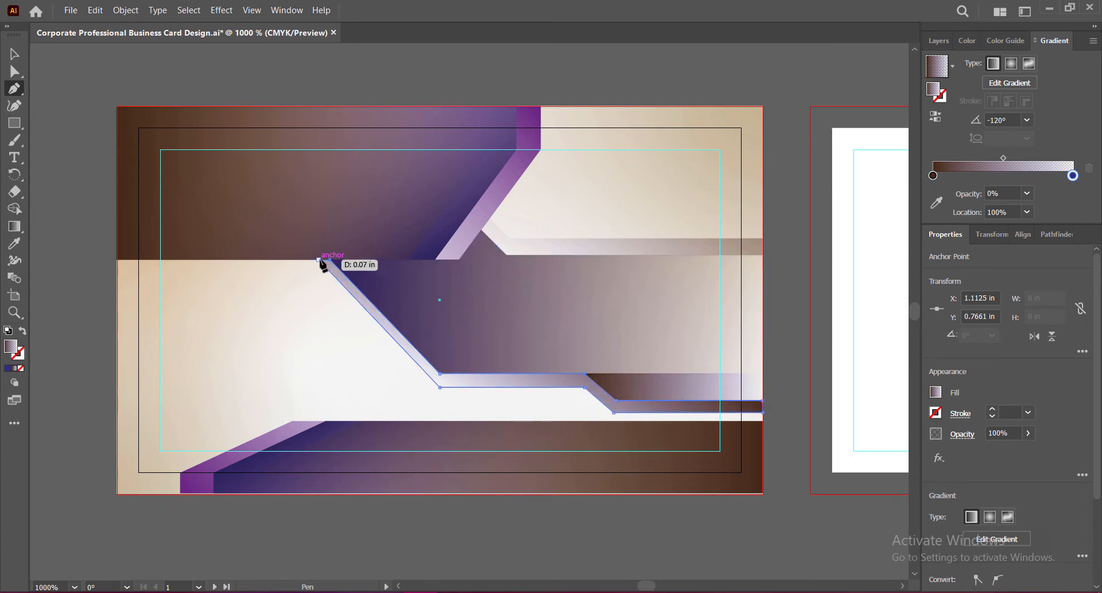
click(15, 58)
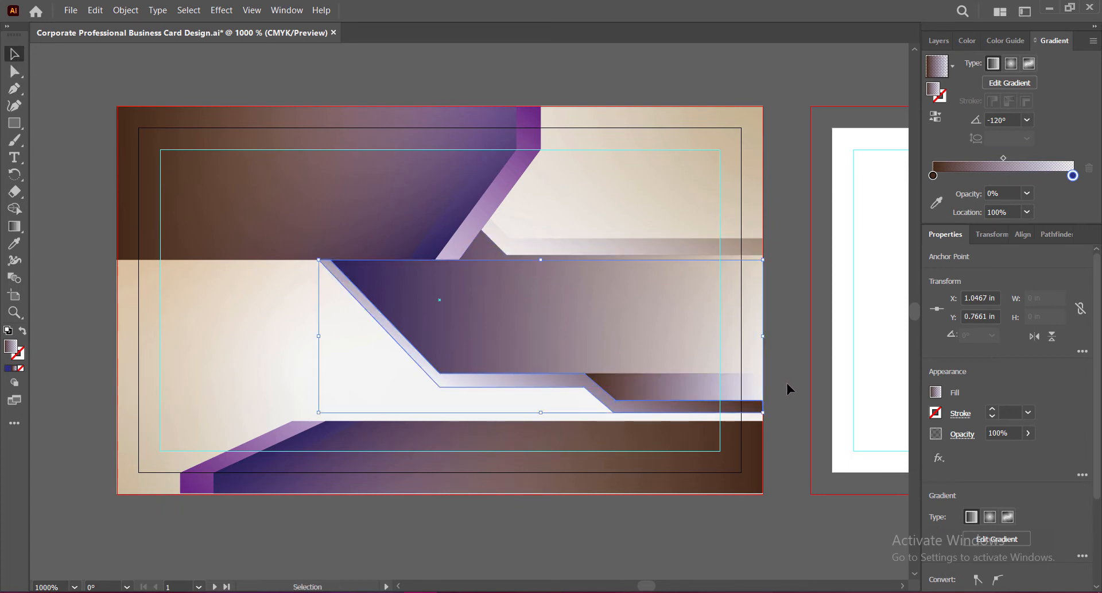
click(784, 384)
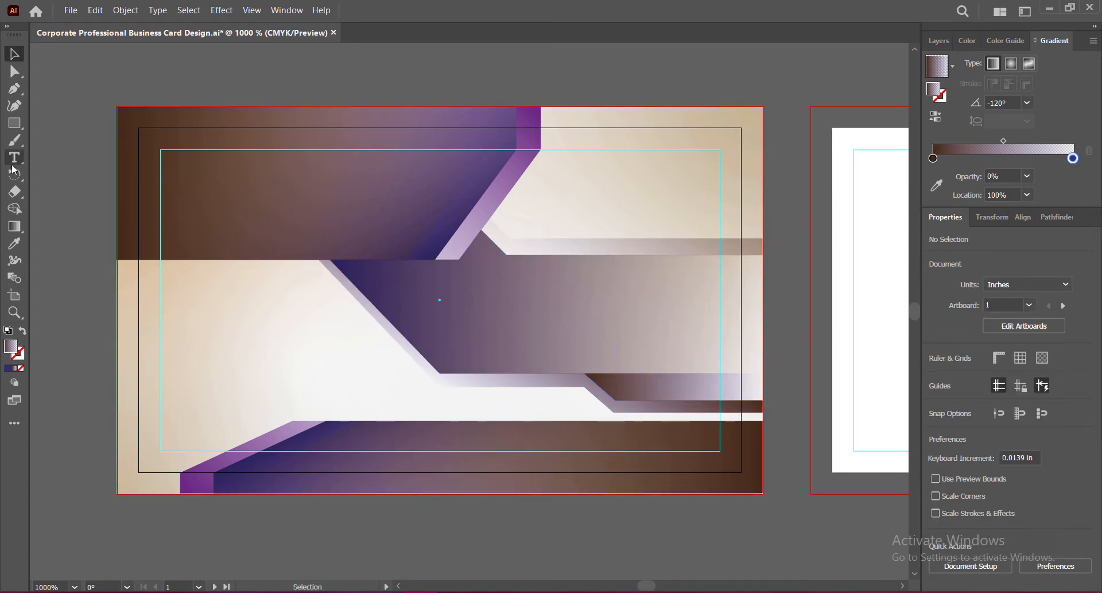
Step: Adjust the shadow's corner anchors, pulling its lower-step corner slightly right, and save
click(14, 71)
click(566, 386)
drag(584, 387, 585, 388)
click(786, 394)
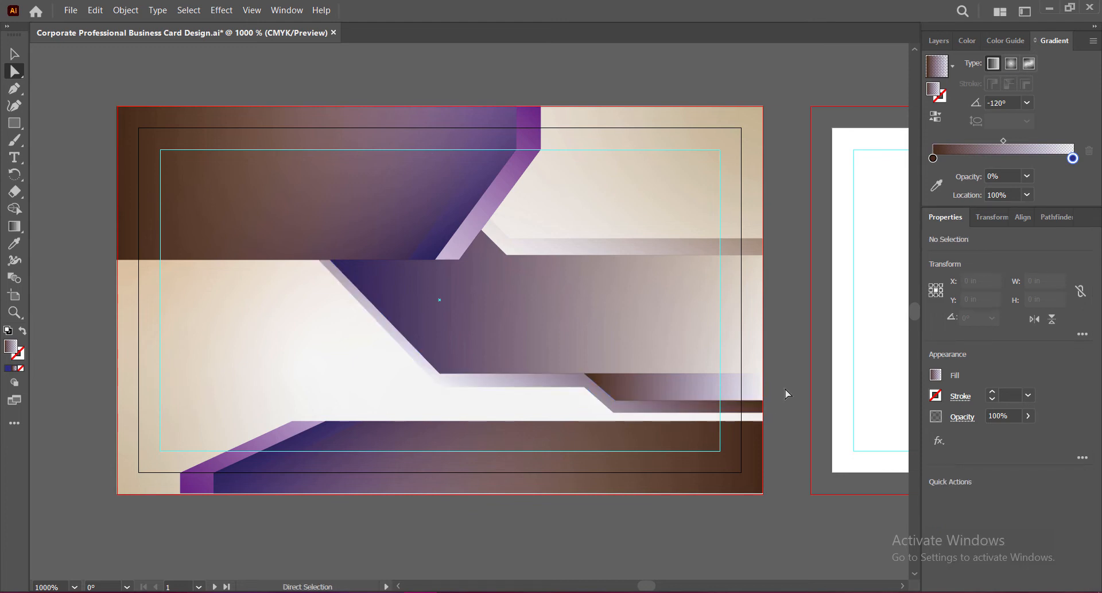
click(616, 401)
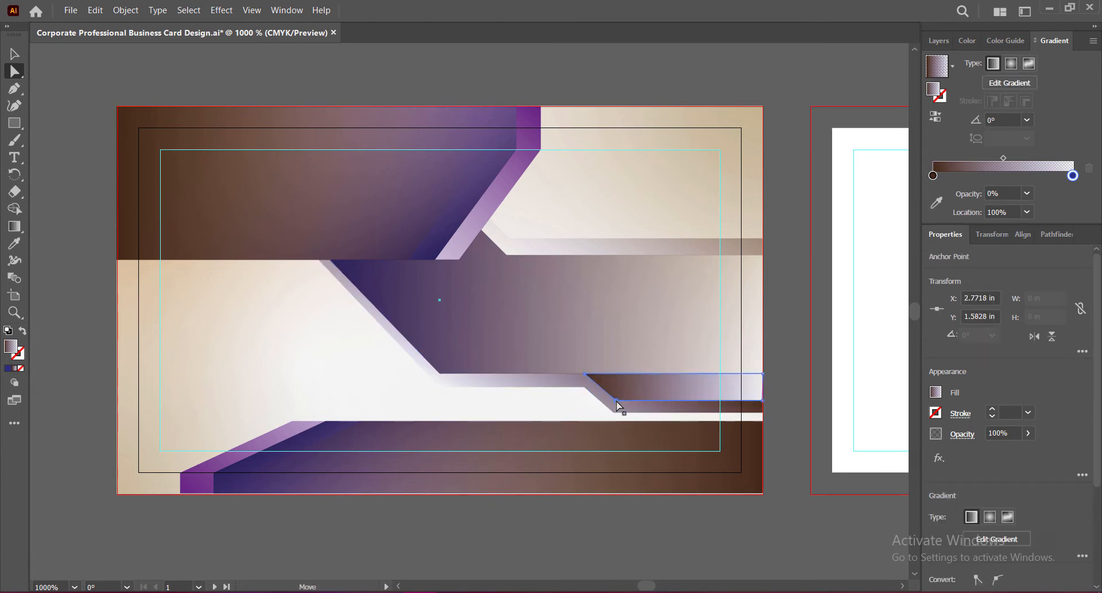
drag(616, 400, 620, 400)
click(791, 410)
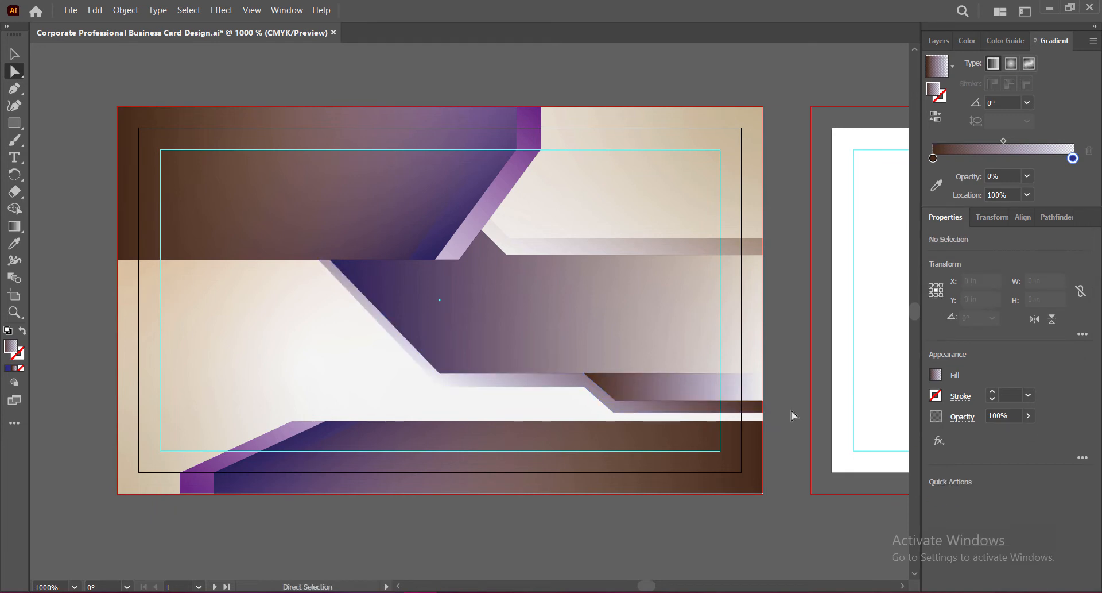
click(14, 54)
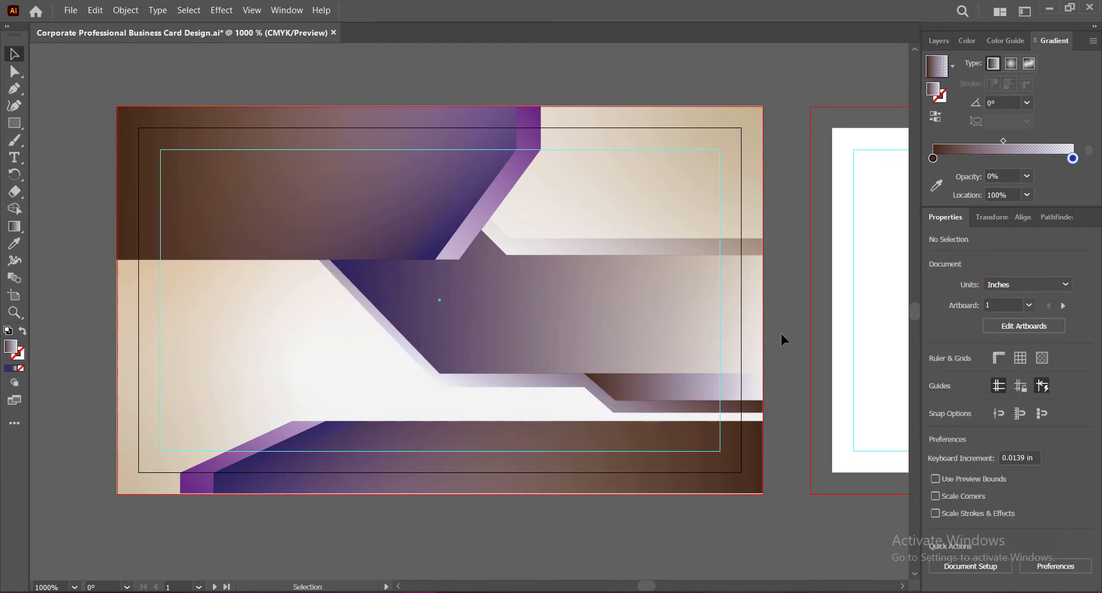
key(ctrl+s)
Step: Give the shadow shape's gradient a dark brown left stop and a dark navy right stop
click(649, 410)
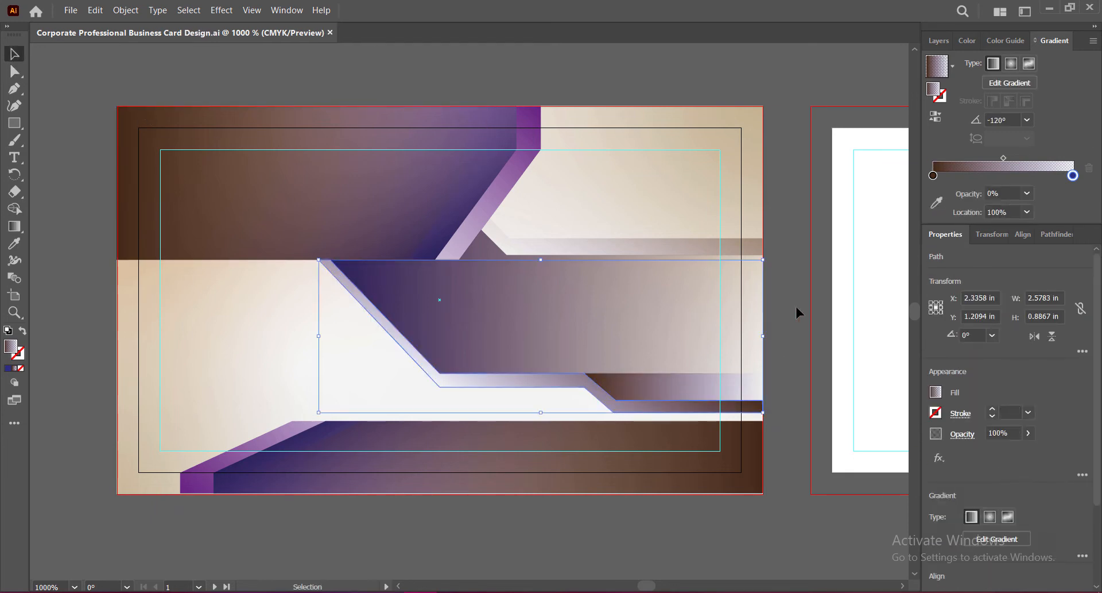
click(1028, 120)
click(1042, 181)
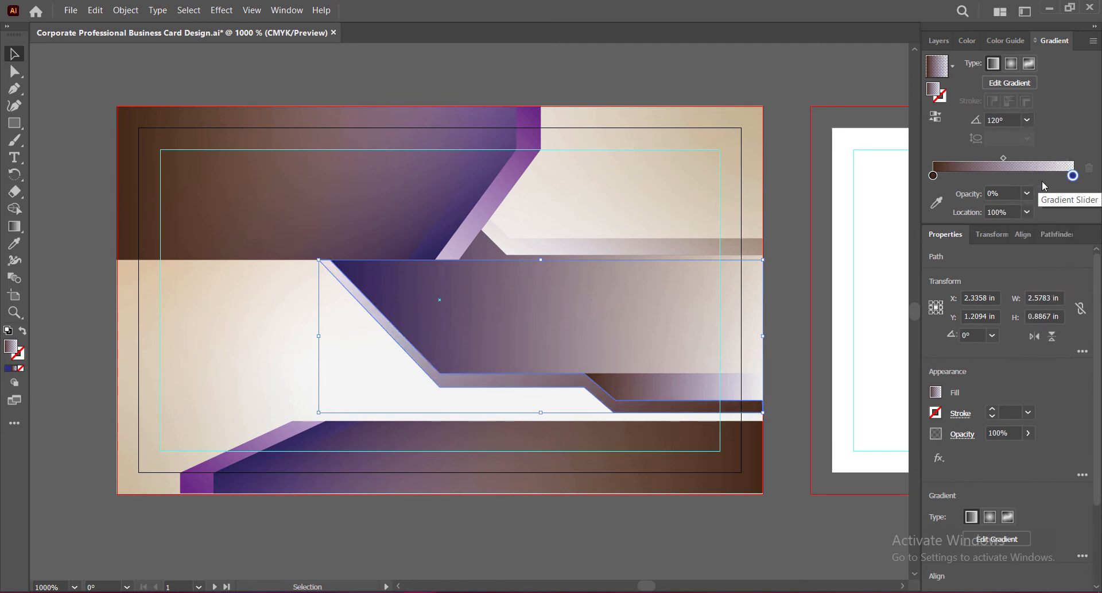
double_click(934, 175)
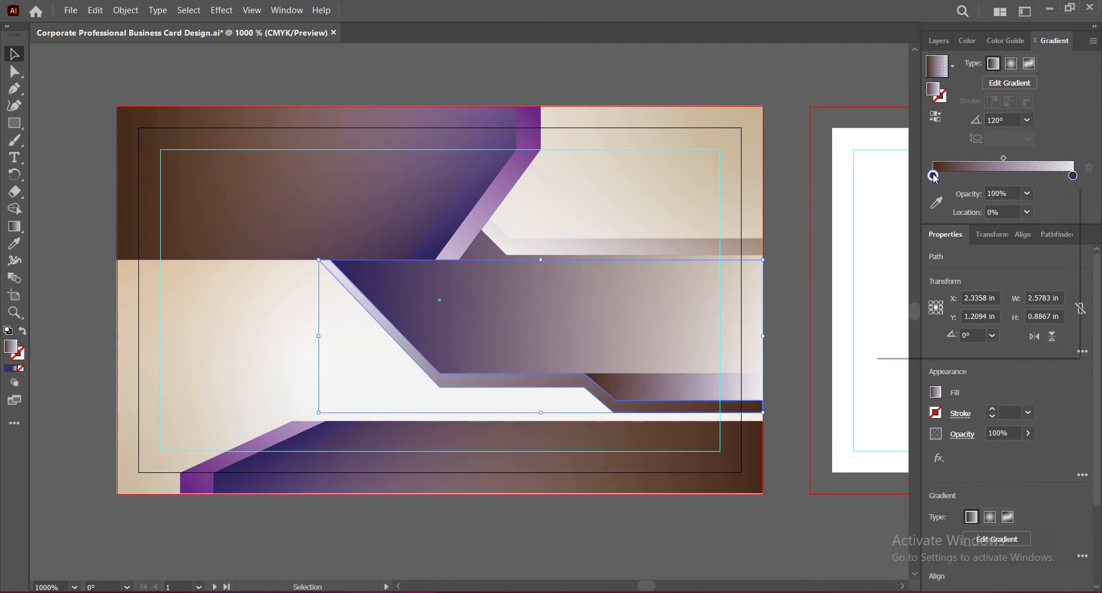
click(929, 241)
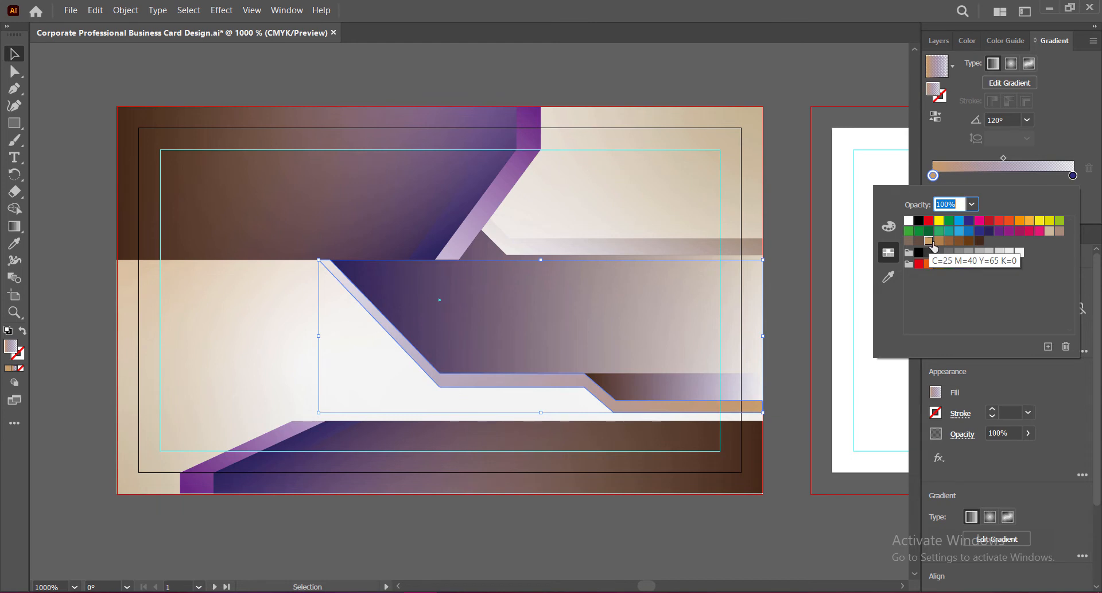
click(969, 242)
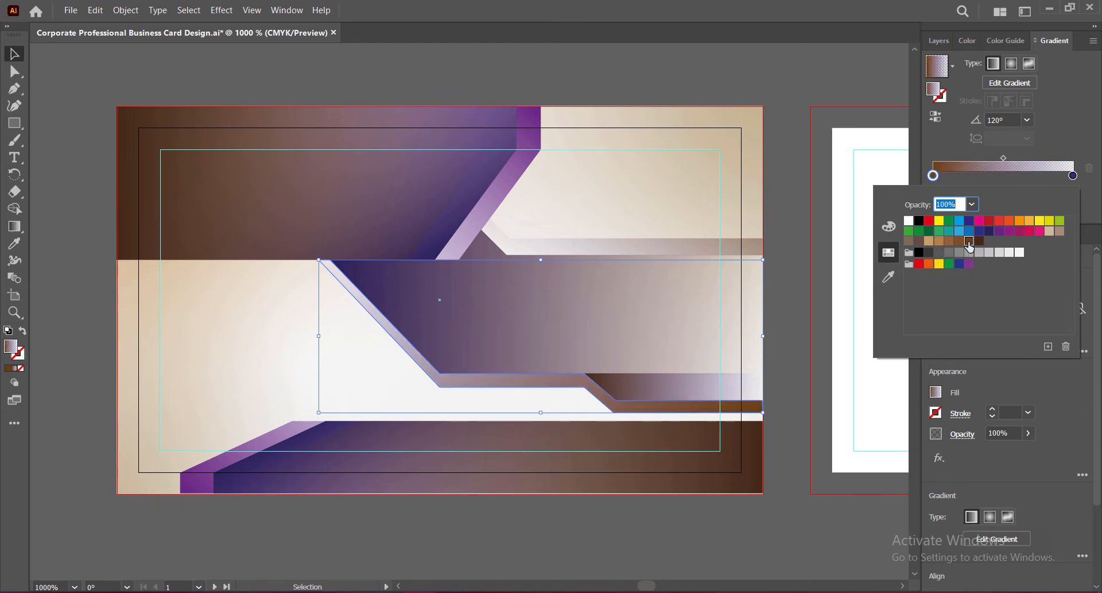
double_click(1073, 175)
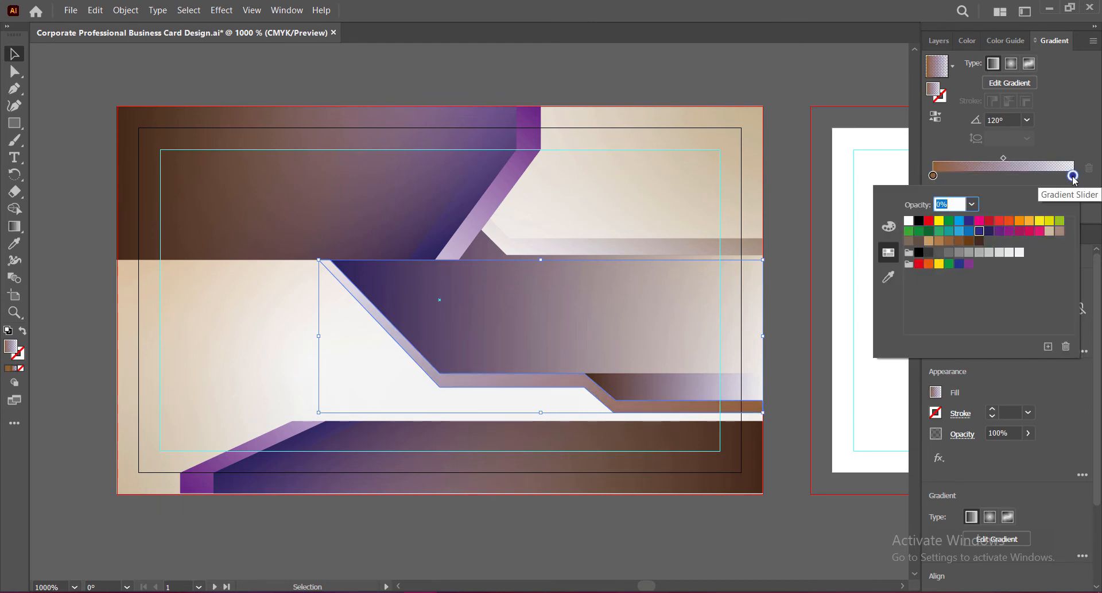
click(989, 231)
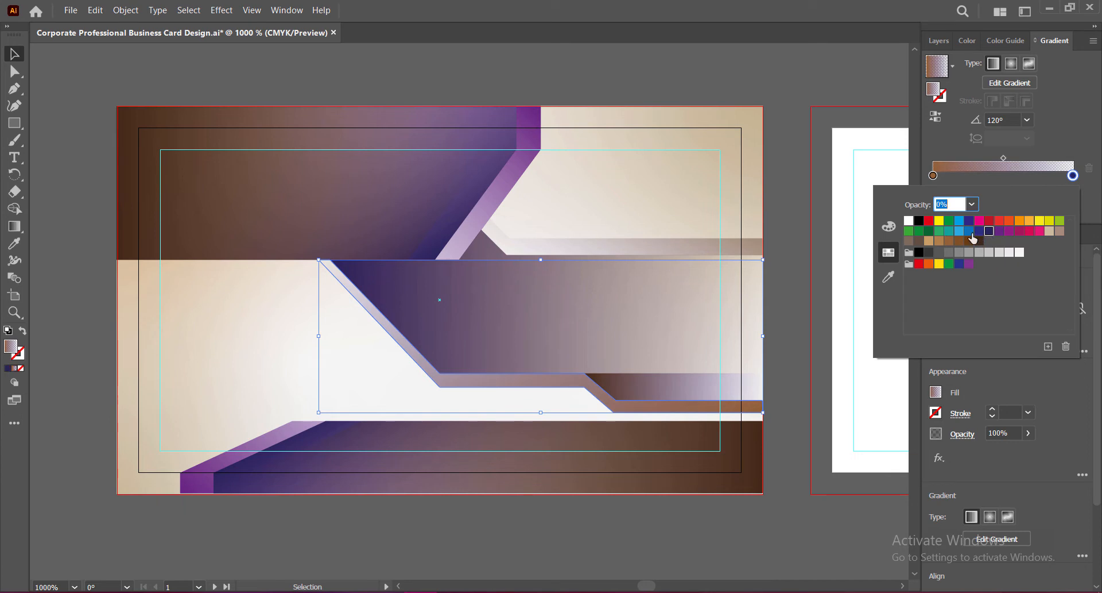
click(970, 232)
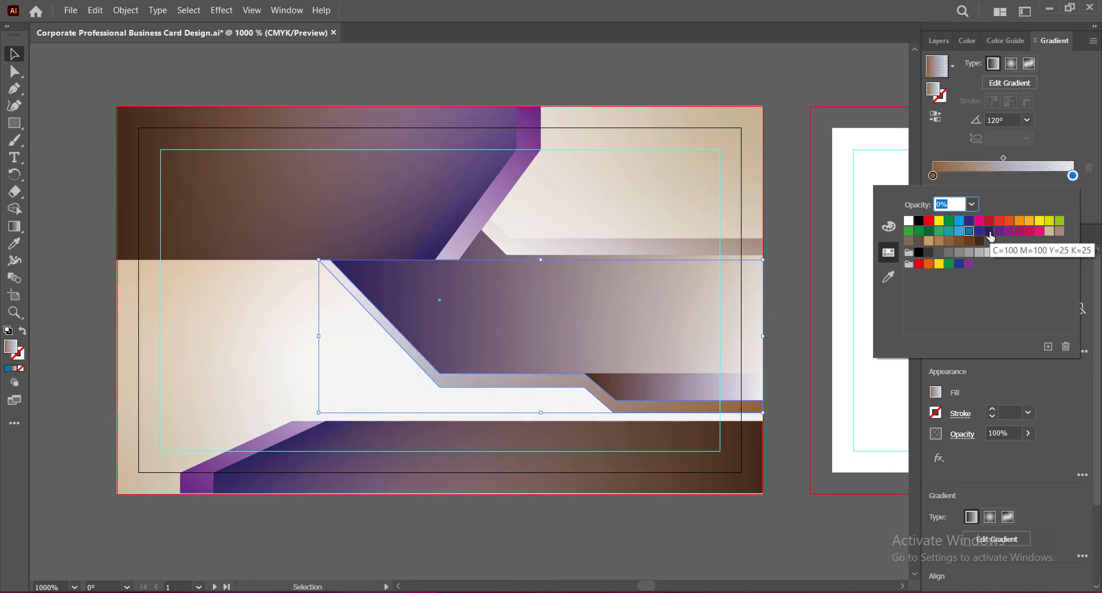
click(979, 231)
click(1049, 121)
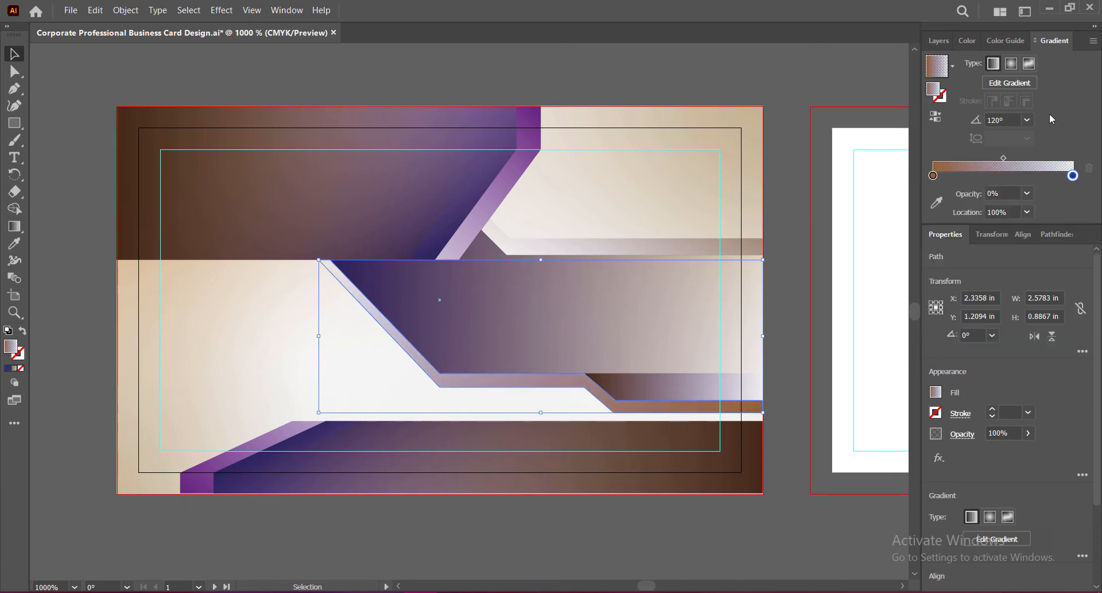
Step: Set the shadow to 33% opacity, reapply dark brown on the left stop, and angle its gradient at -45°
click(1027, 119)
click(1040, 213)
click(1028, 119)
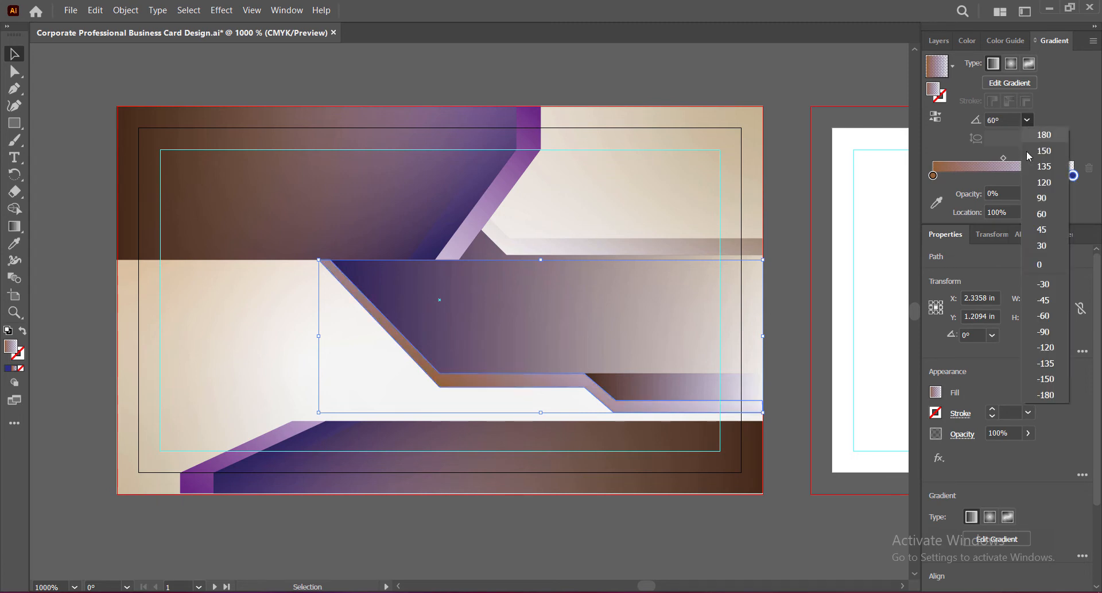
click(1045, 321)
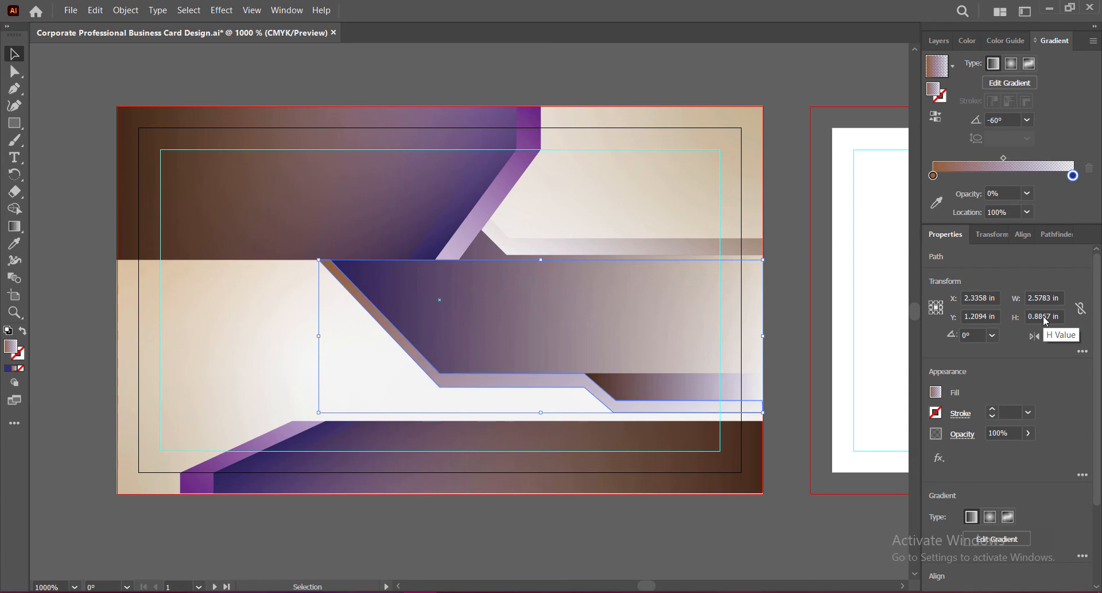
click(1011, 433)
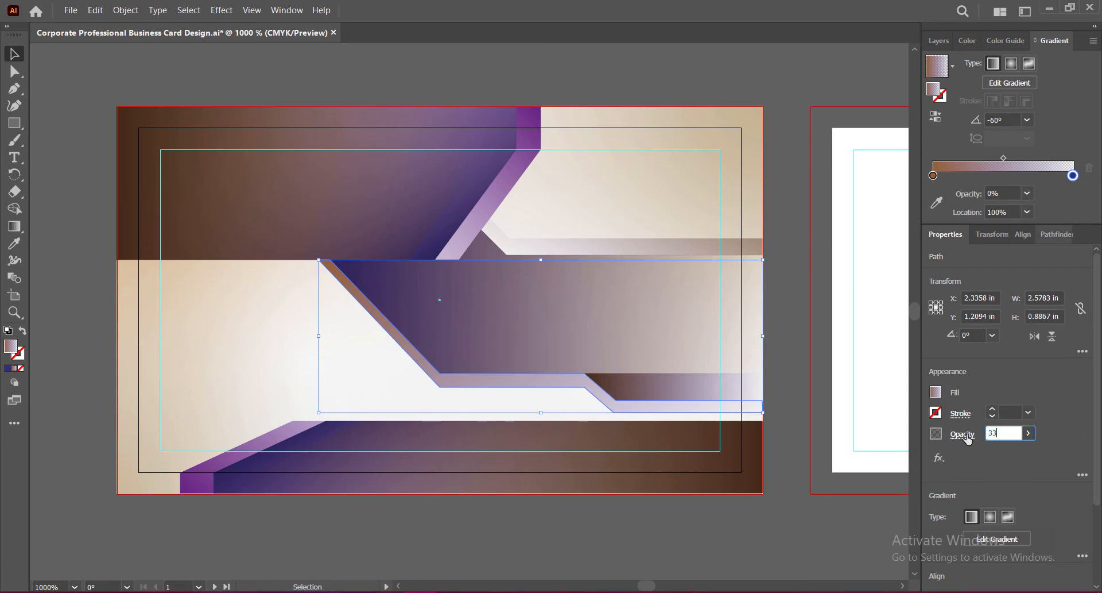
key(Return)
double_click(933, 175)
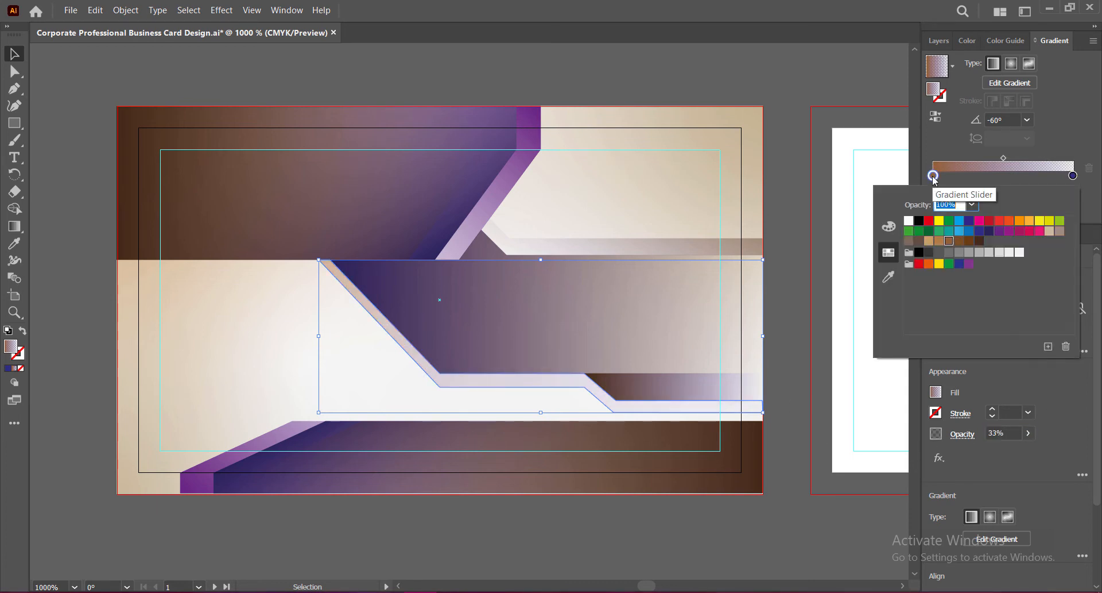
click(980, 242)
click(1079, 144)
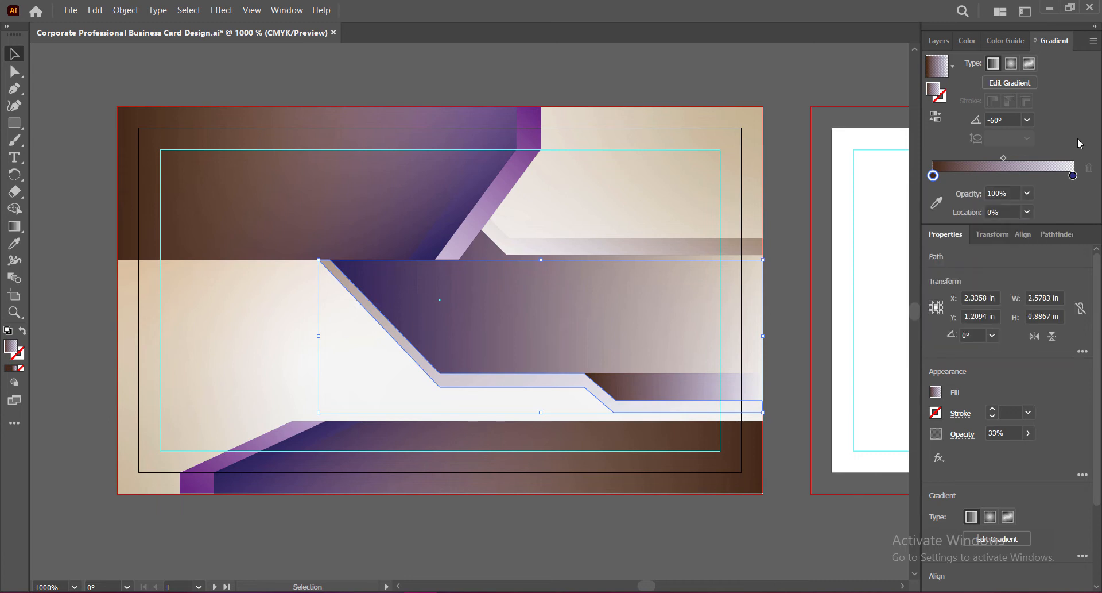
click(1029, 120)
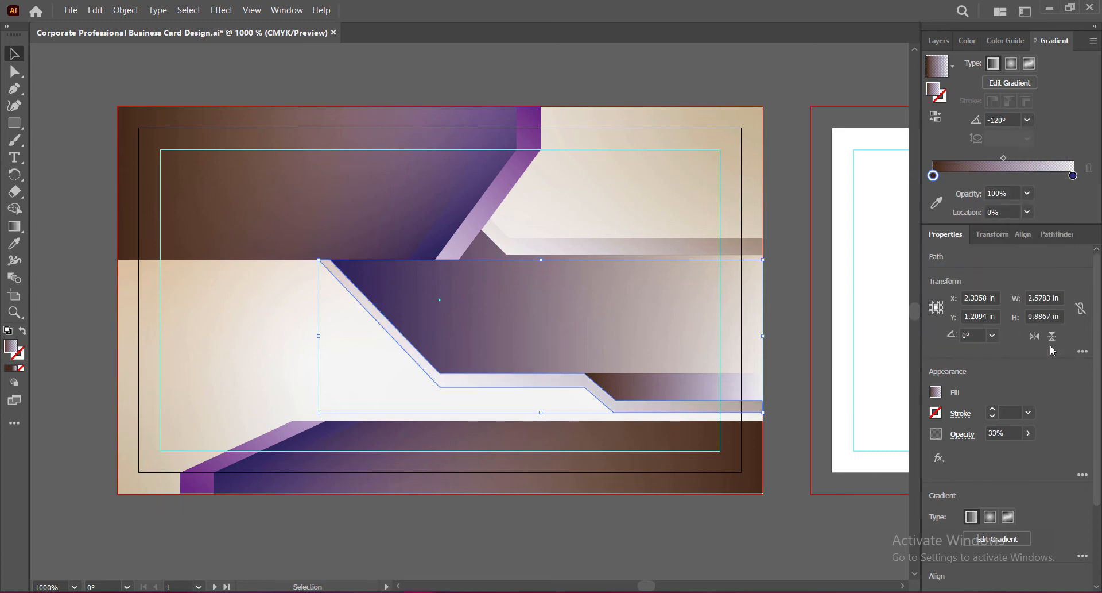
click(1049, 344)
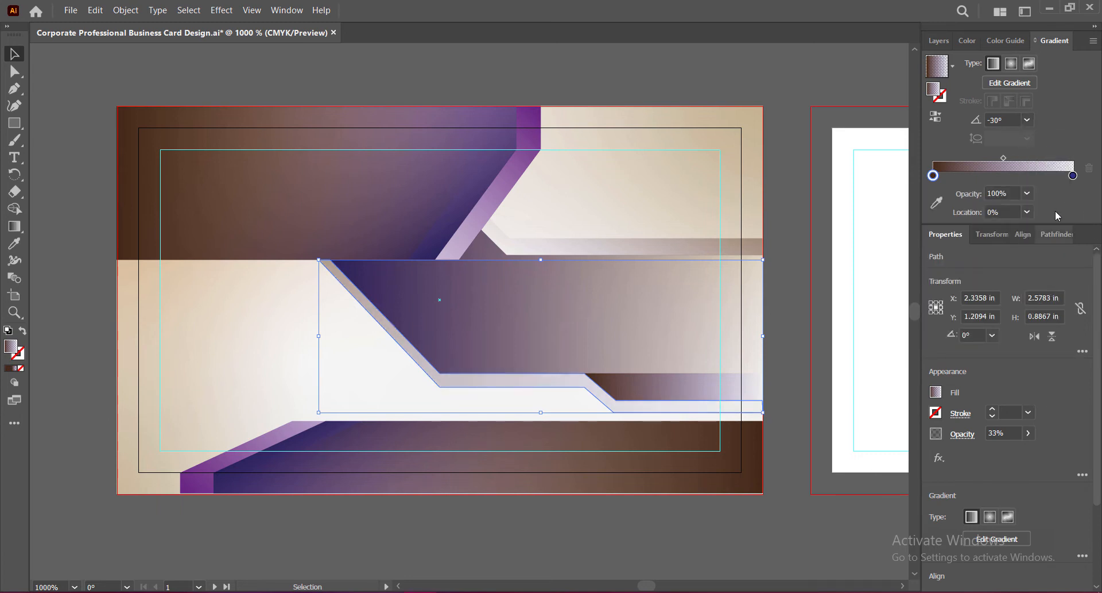
click(1029, 120)
click(1045, 241)
click(785, 305)
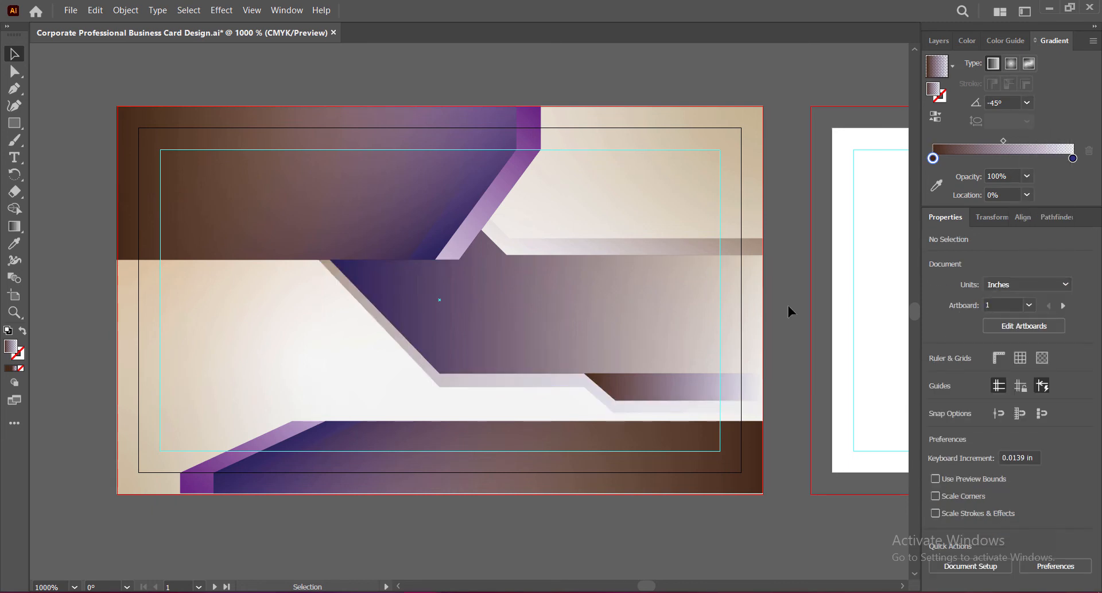
Step: Lower the thin band and the large shadow shape to 24% opacity and save
key(ctrl+s)
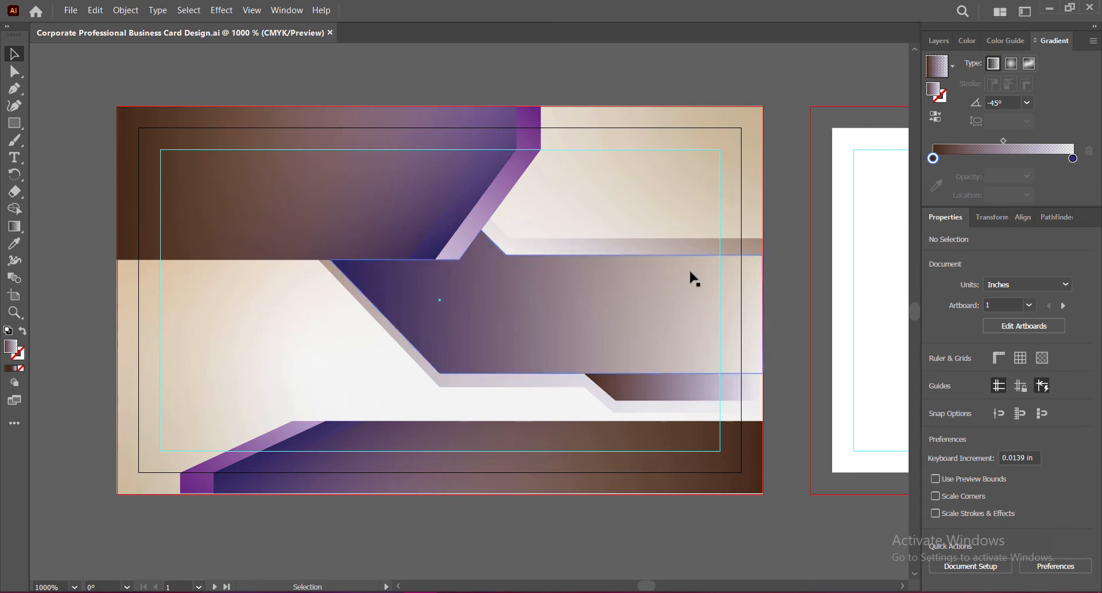
click(658, 247)
click(988, 433)
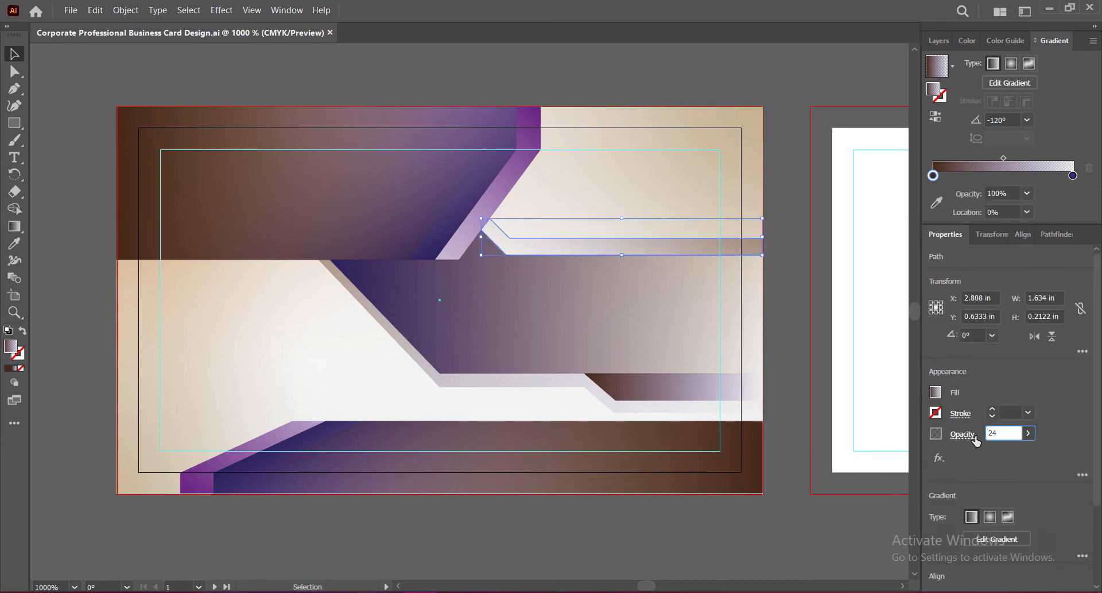
key(Return)
click(640, 411)
click(994, 433)
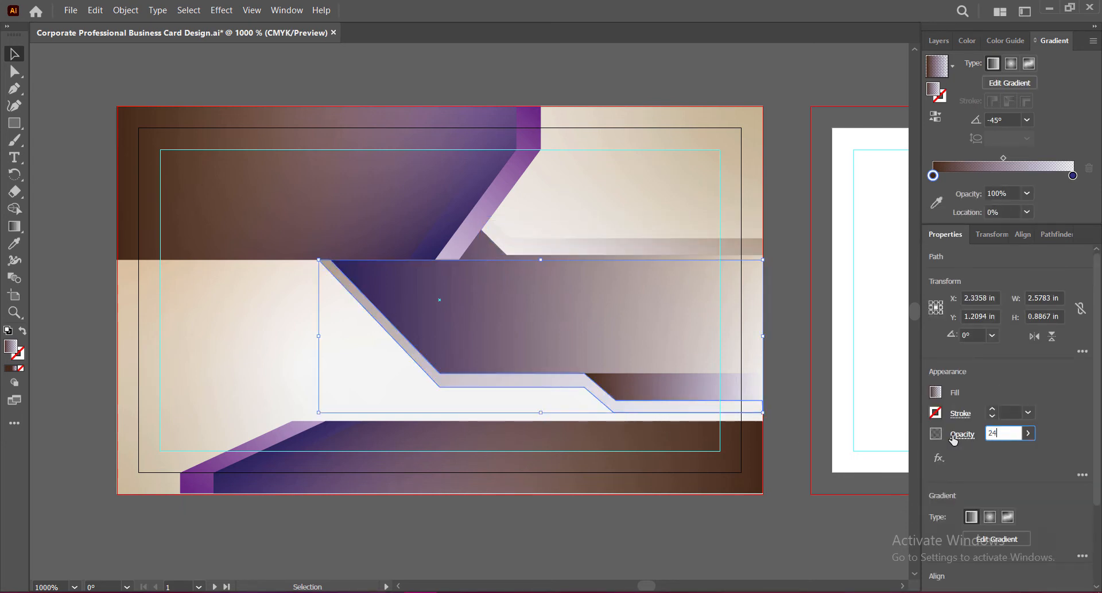
key(Return)
click(789, 439)
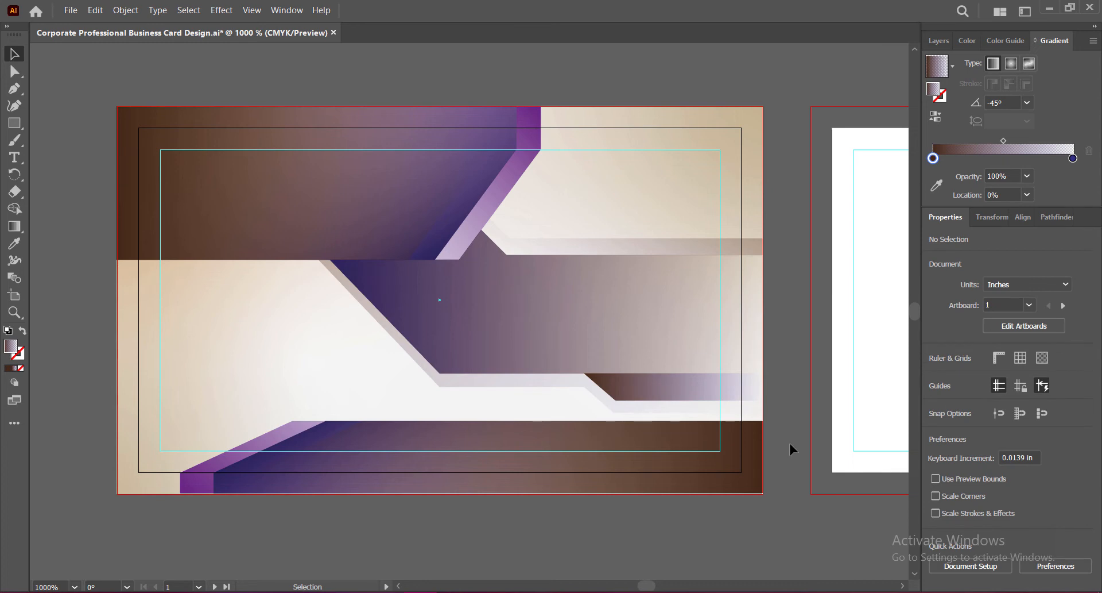
key(ctrl+s)
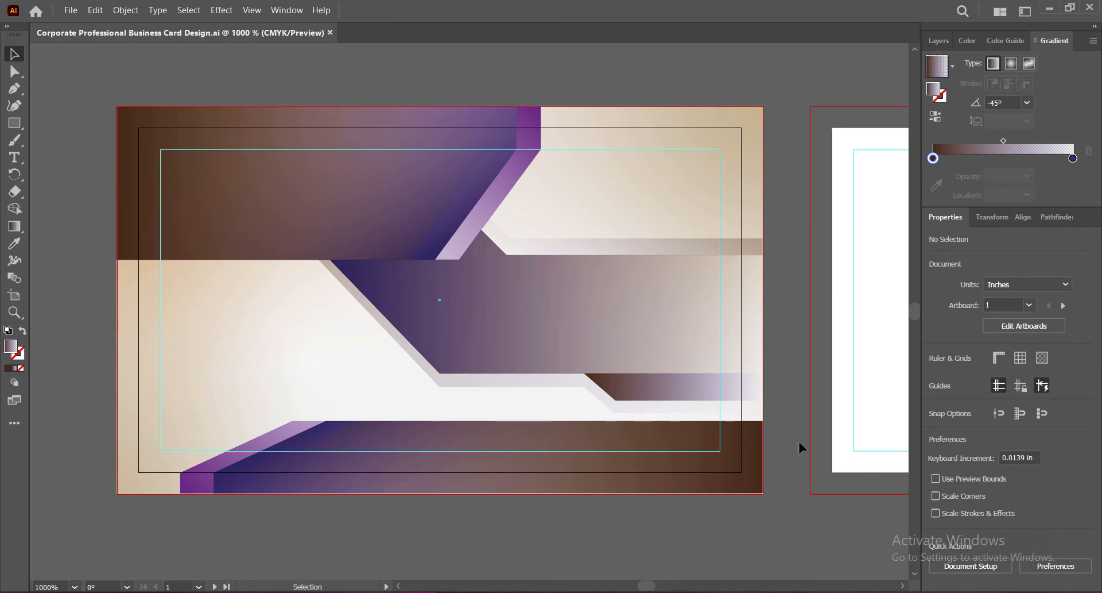
Step: Add a text line near the card's top right and type the cardholder's name
click(12, 158)
click(554, 180)
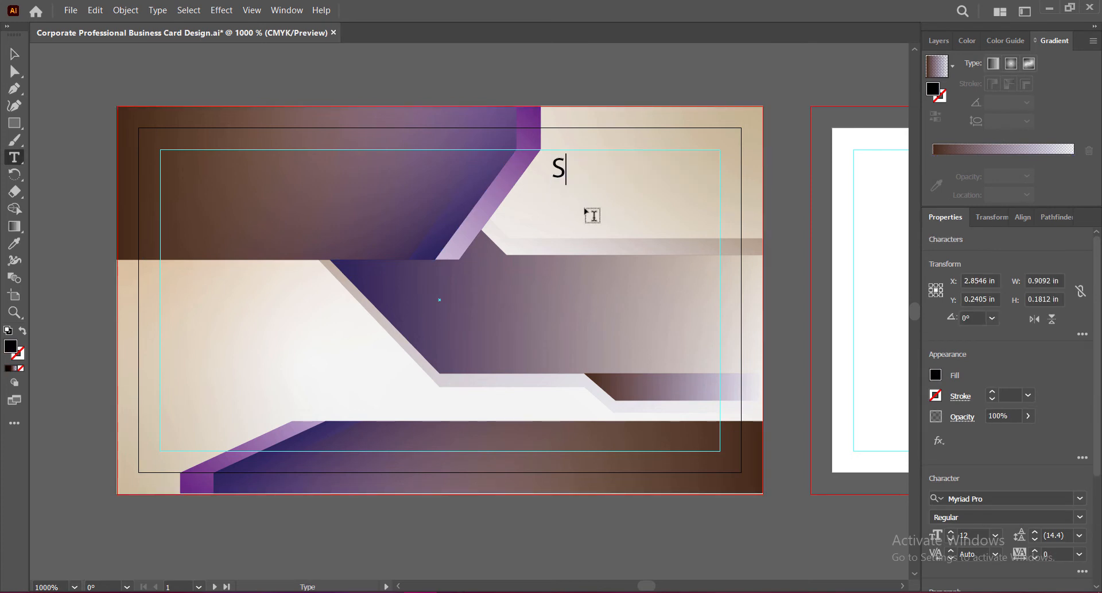
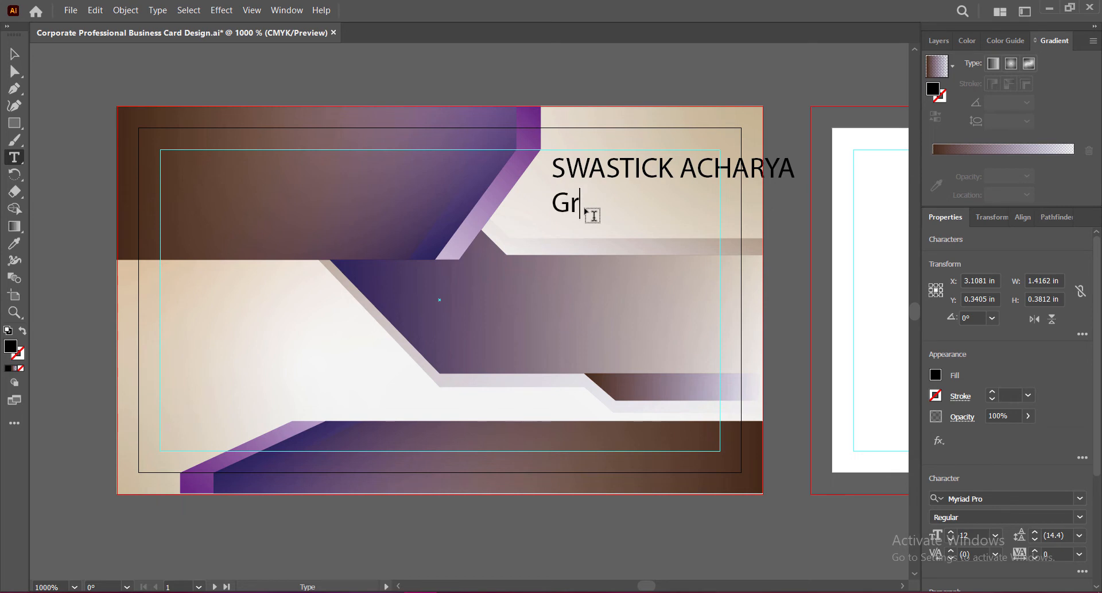
Step: Type the cardholder's name and 'Graphic Designer & Co-Founder' title, right-align, and move the block right
text(YA)
key(Return)
text(Graphic Designer)
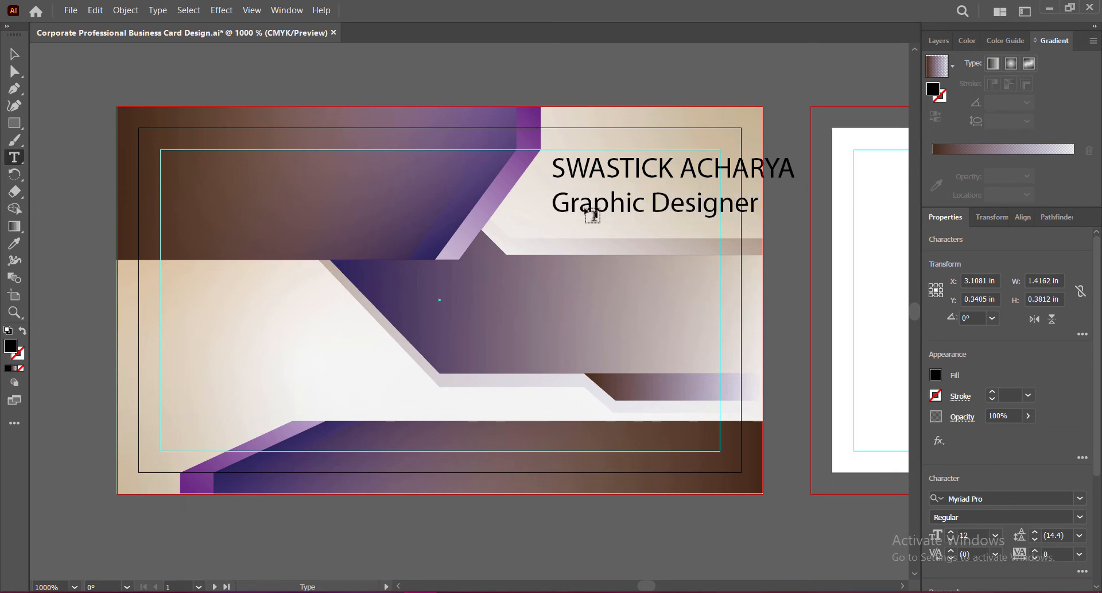
text( & Co-F)
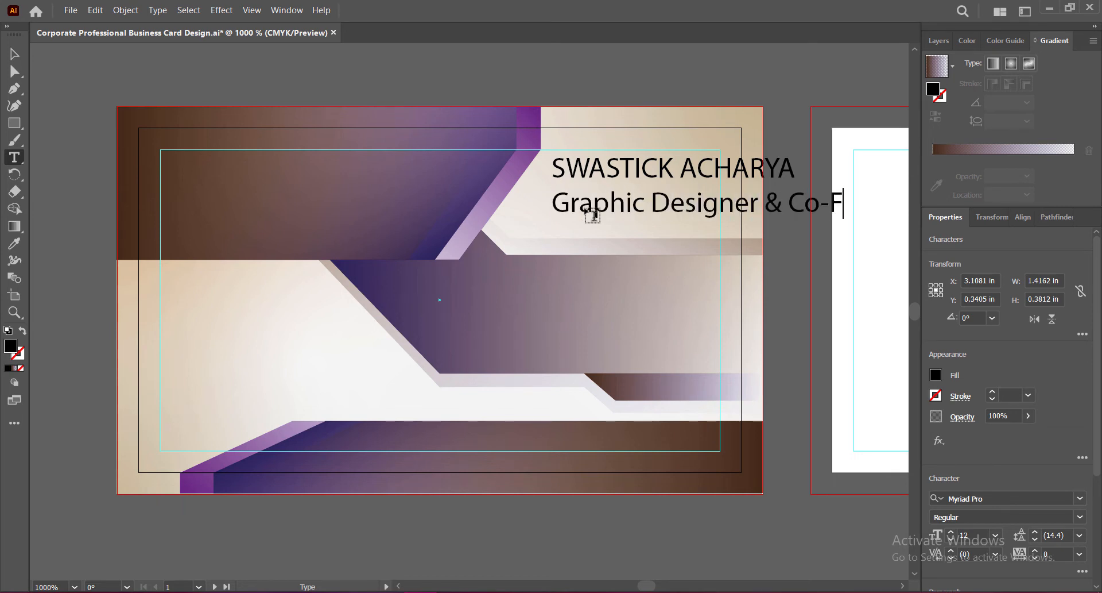
text(ounde)
key(Escape)
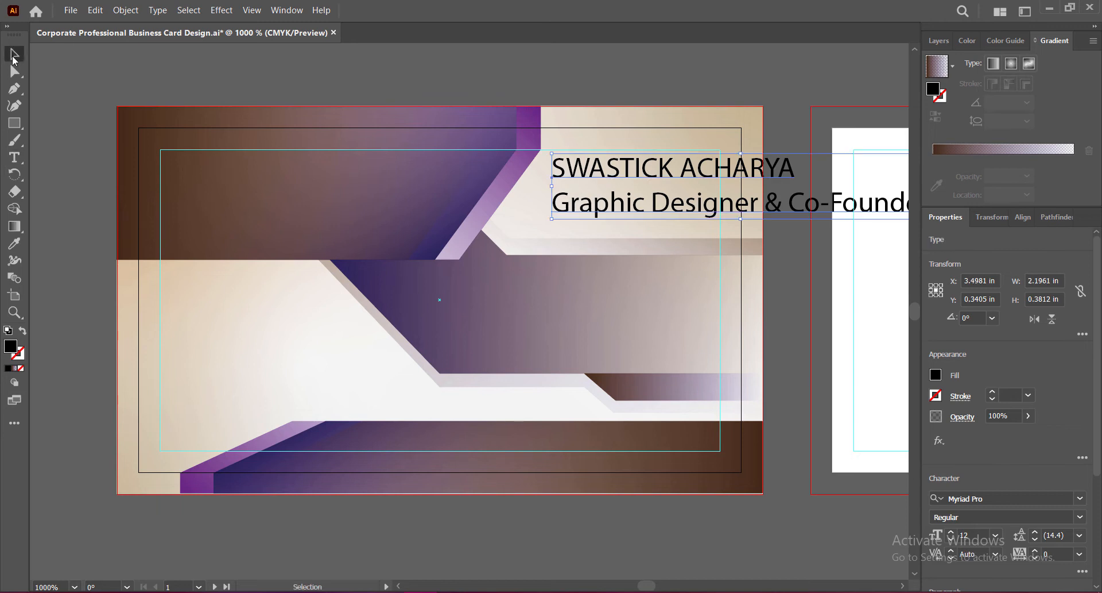
scroll(979, 458, down, 3)
click(983, 453)
drag(431, 201, 596, 209)
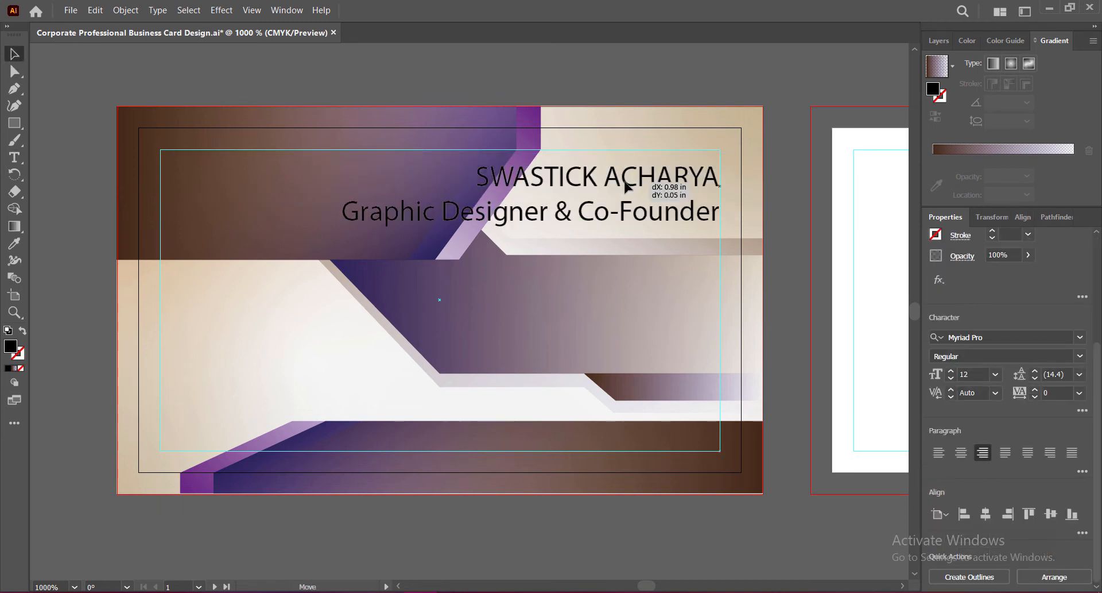
Step: Reduce the font size of the job title line
double_click(364, 213)
drag(365, 213, 720, 212)
click(952, 379)
click(952, 381)
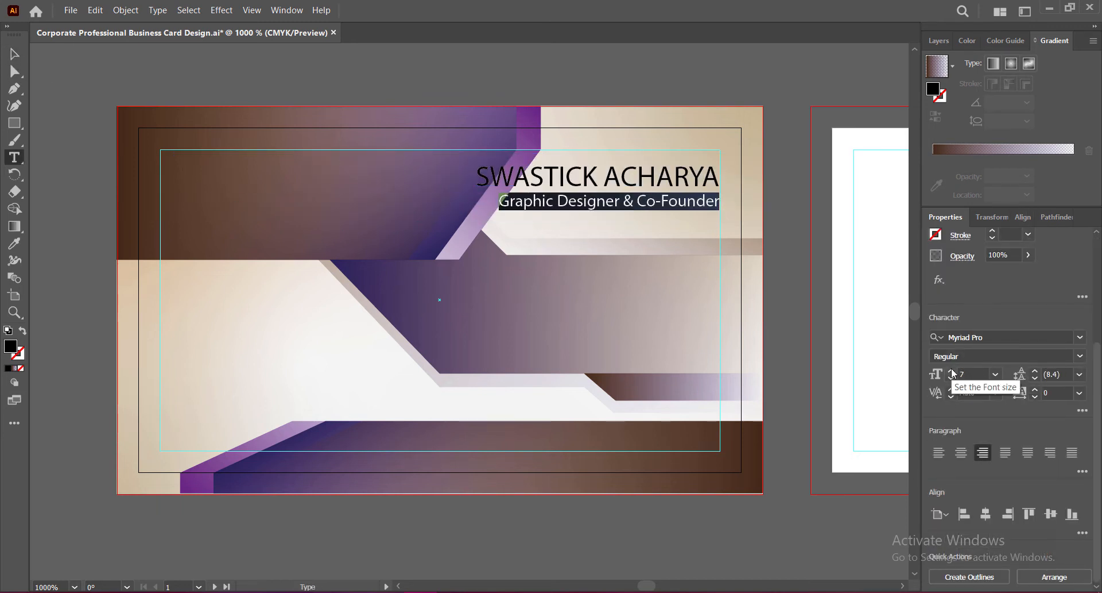
key(Up)
key(shift+Home)
Step: Set both the name and the job title in Franklin Gothic Medium Cond
click(1083, 338)
scroll(1002, 454, down, 15)
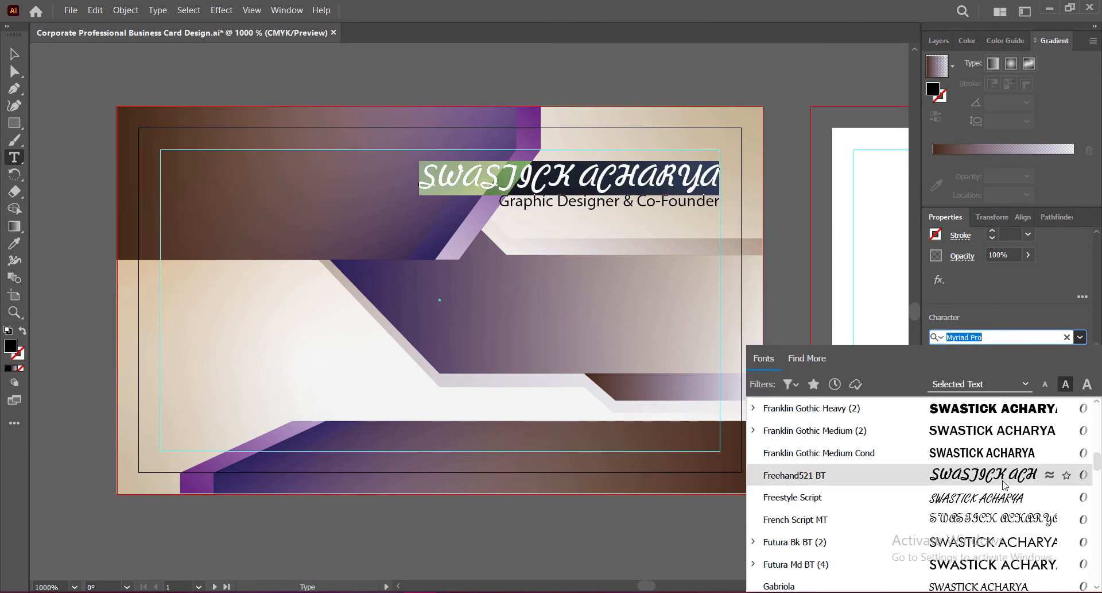
click(1002, 453)
drag(499, 201, 720, 202)
click(1083, 338)
scroll(999, 459, down, 15)
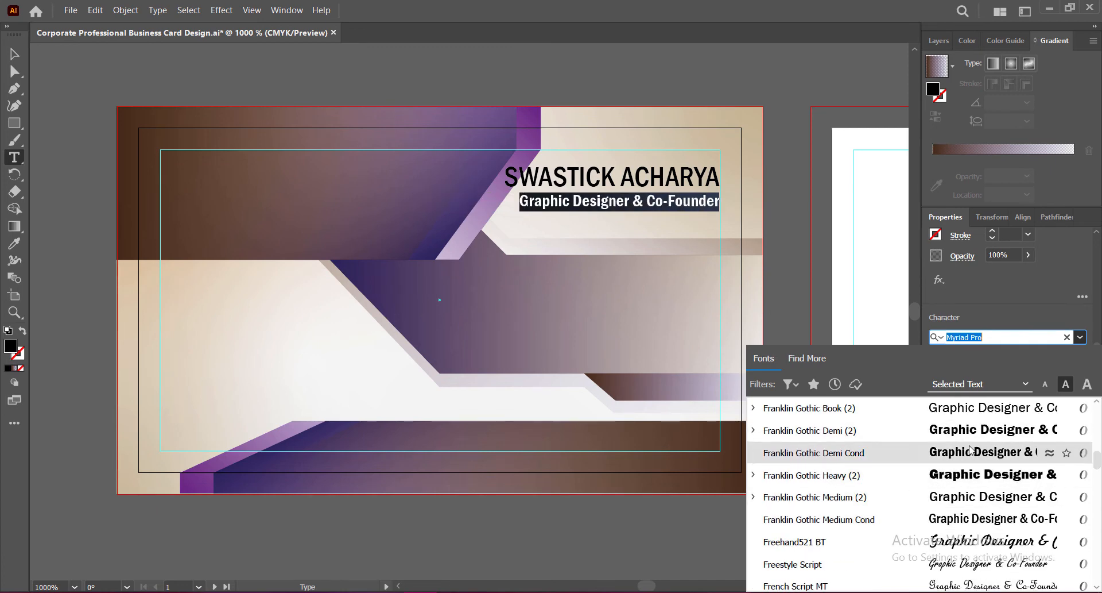
click(976, 519)
Step: Switch the name to Franklin Gothic Demi Cond and nudge the text block down
drag(501, 177, 720, 177)
click(1080, 337)
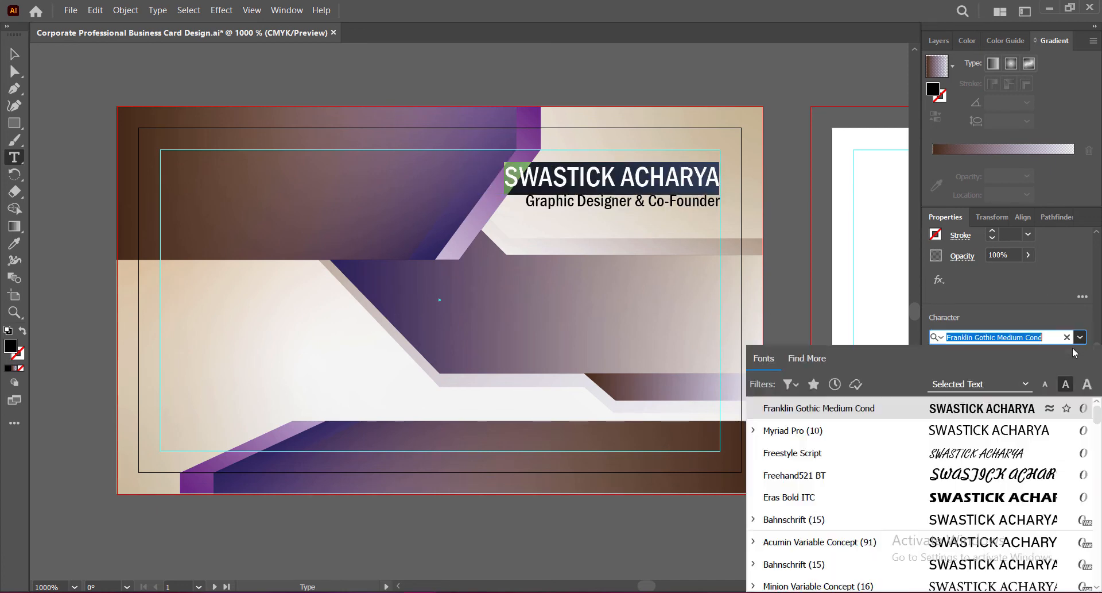
scroll(918, 459, up, 2)
click(821, 407)
key(Escape)
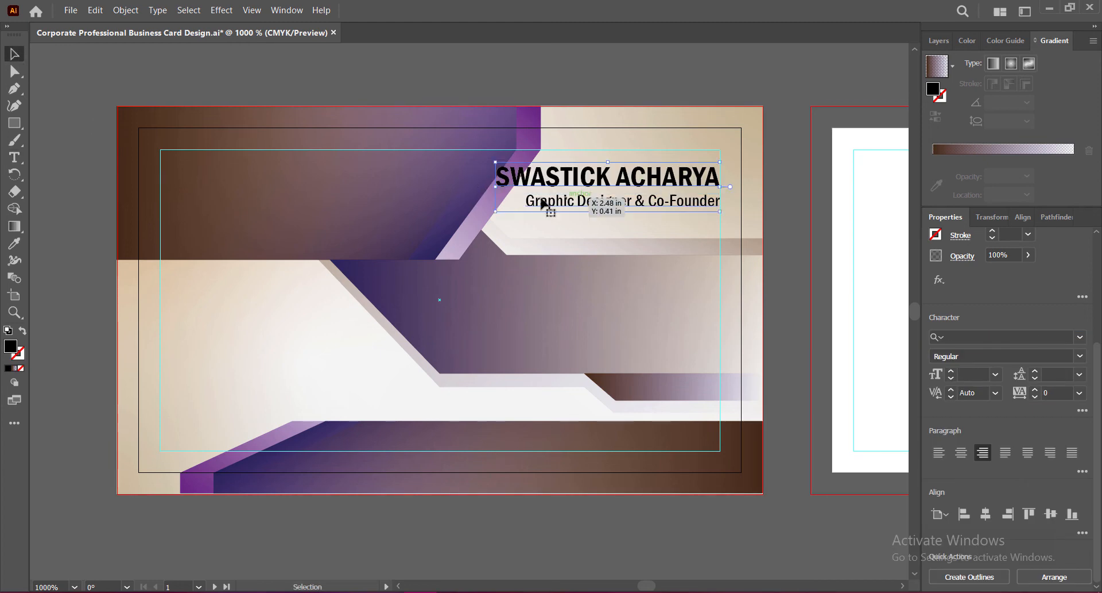
drag(670, 182, 670, 199)
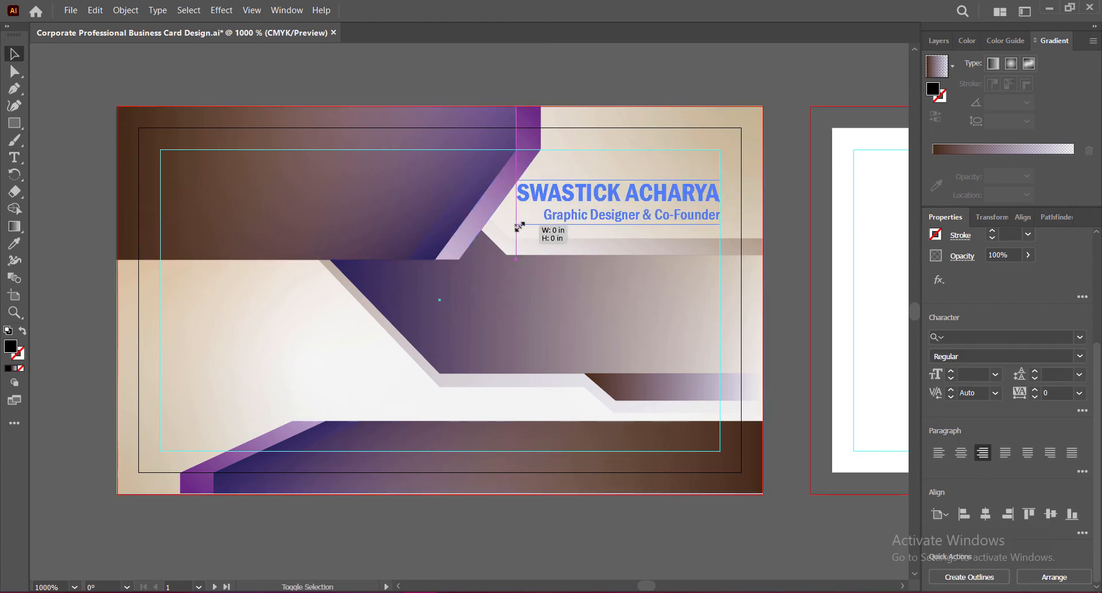
click(790, 253)
Step: Colour the name brown and the title dark purple, shift the block down-left, and save
double_click(701, 196)
drag(521, 193, 720, 196)
click(936, 374)
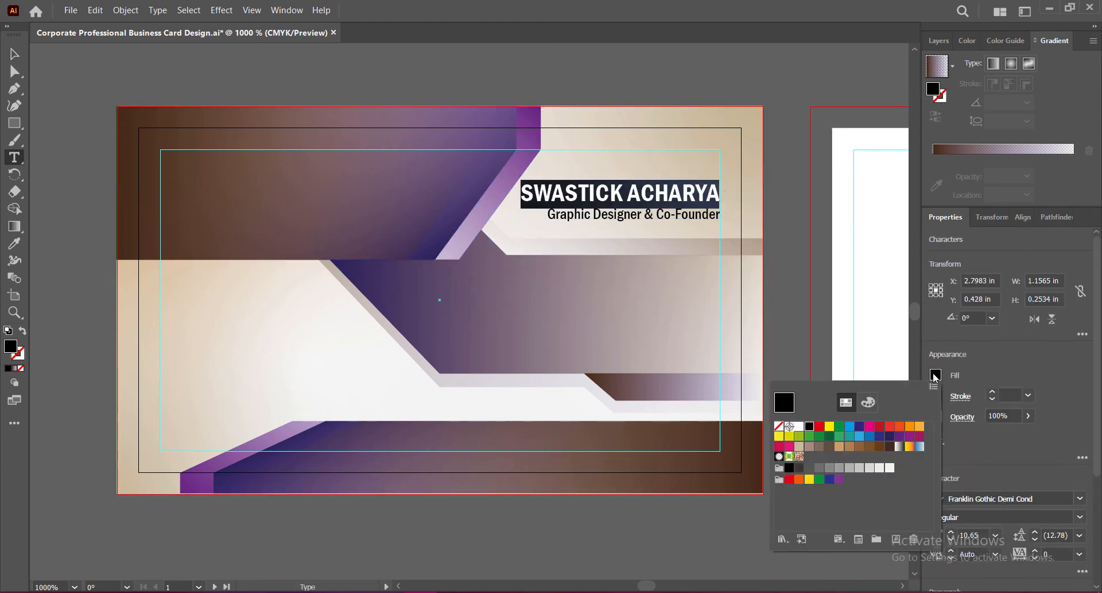
click(785, 402)
key(Escape)
drag(548, 213, 720, 215)
click(936, 374)
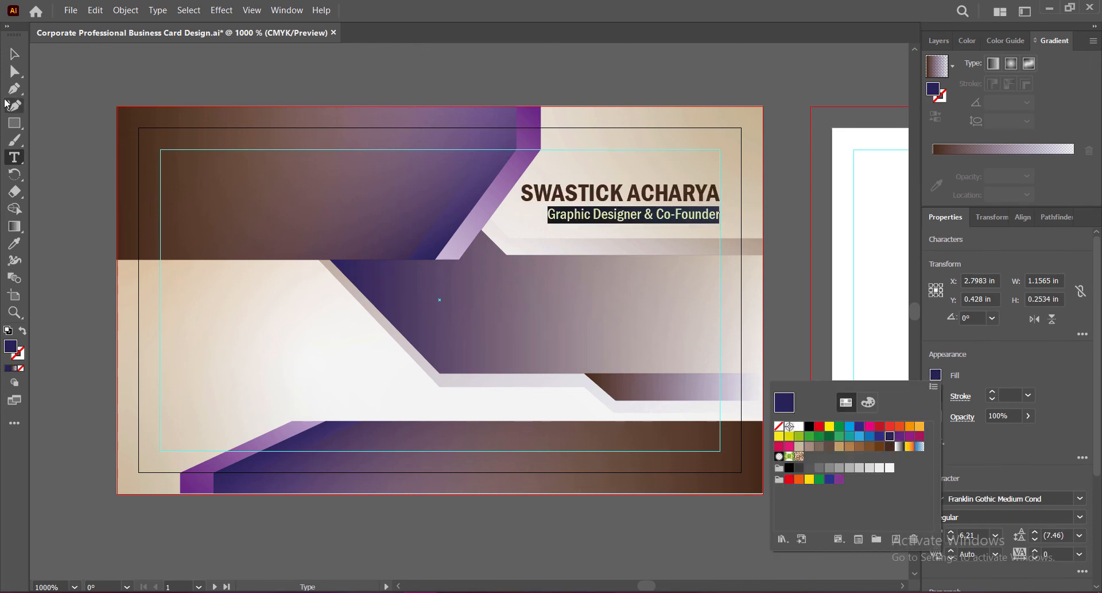
click(784, 402)
key(Escape)
drag(522, 211, 516, 221)
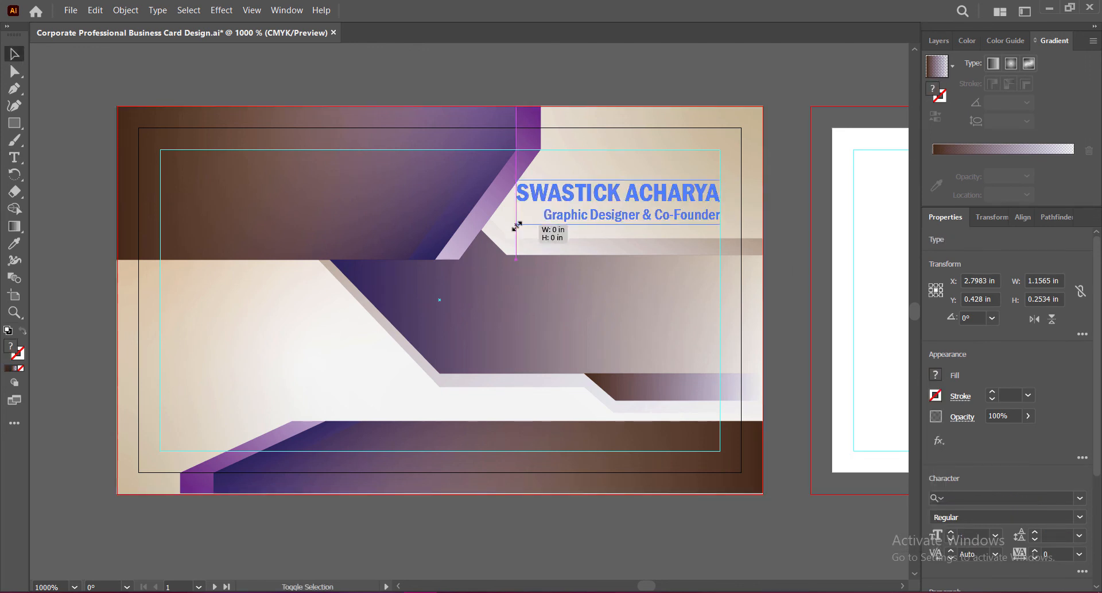
click(796, 293)
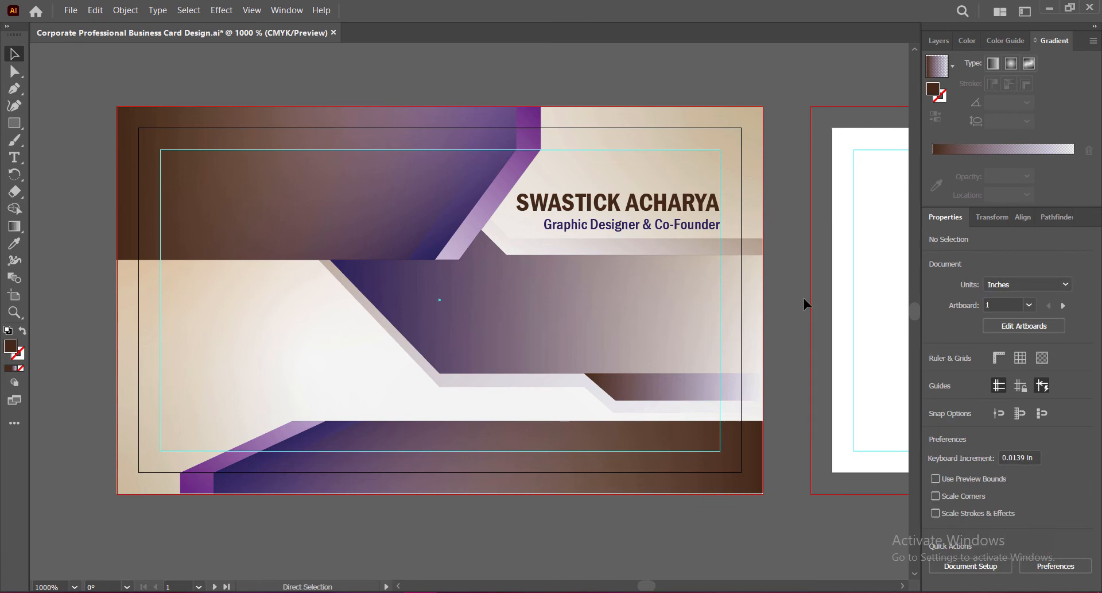
key(ctrl+s)
Step: Add a new text object on the purple band in white Franklin Gothic Medium Cond
key(t)
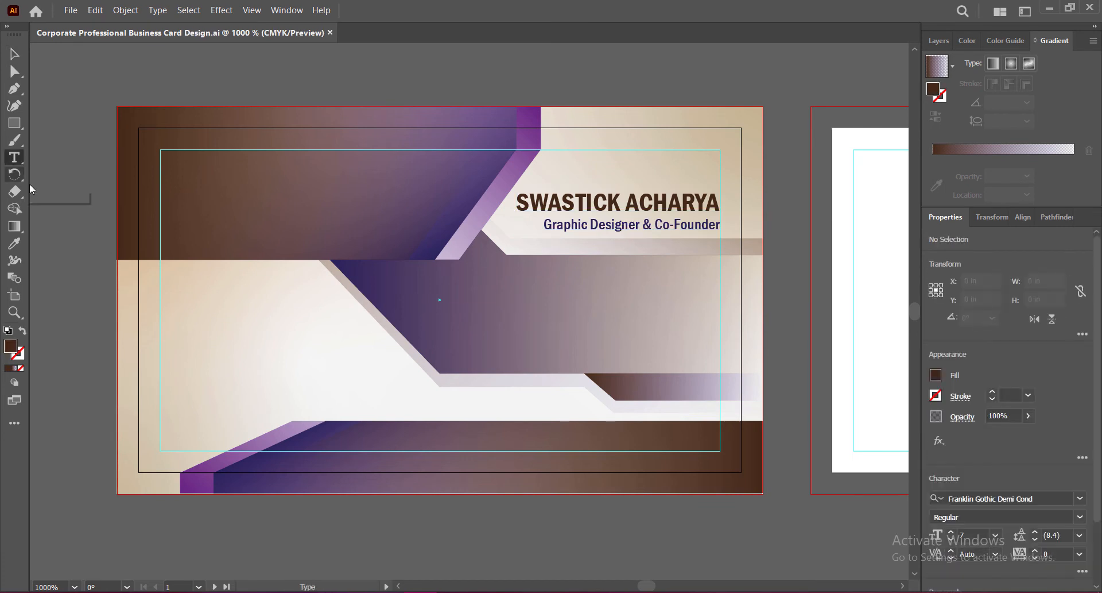
click(425, 293)
click(1080, 498)
click(953, 115)
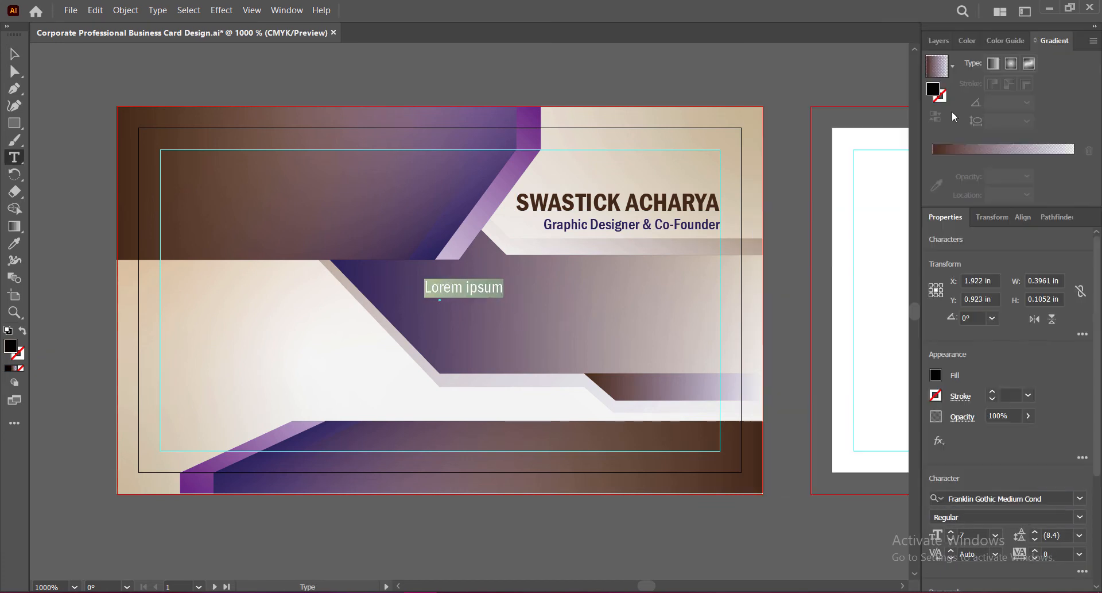
click(936, 376)
click(805, 426)
Step: Enter the two phone numbers and line them up under the title
drag(425, 288, 507, 287)
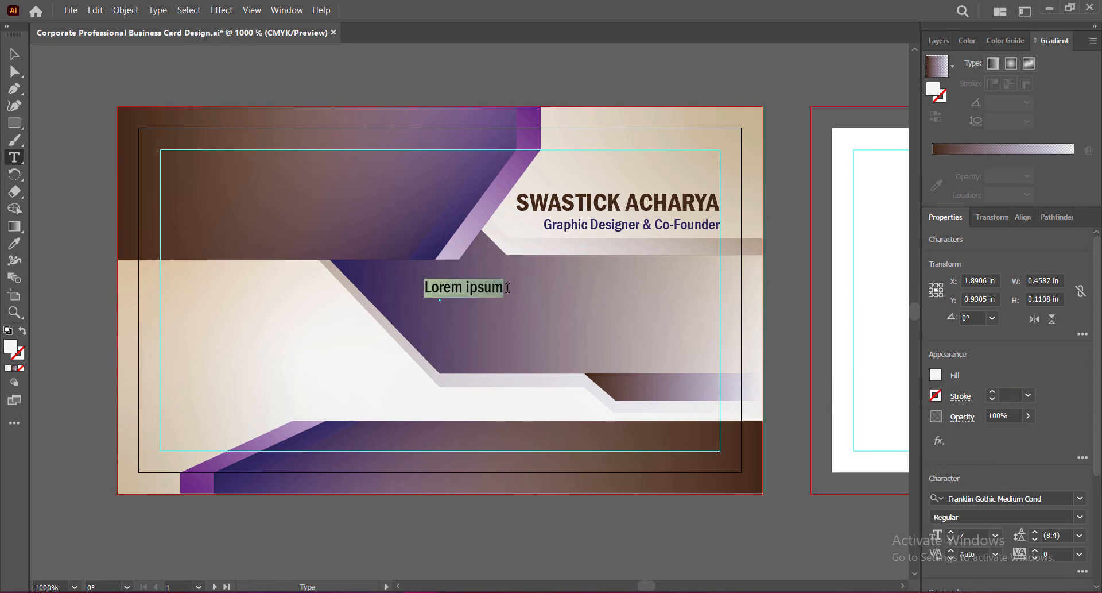
text(+000 123 456 7890 +000 123 456 7809)
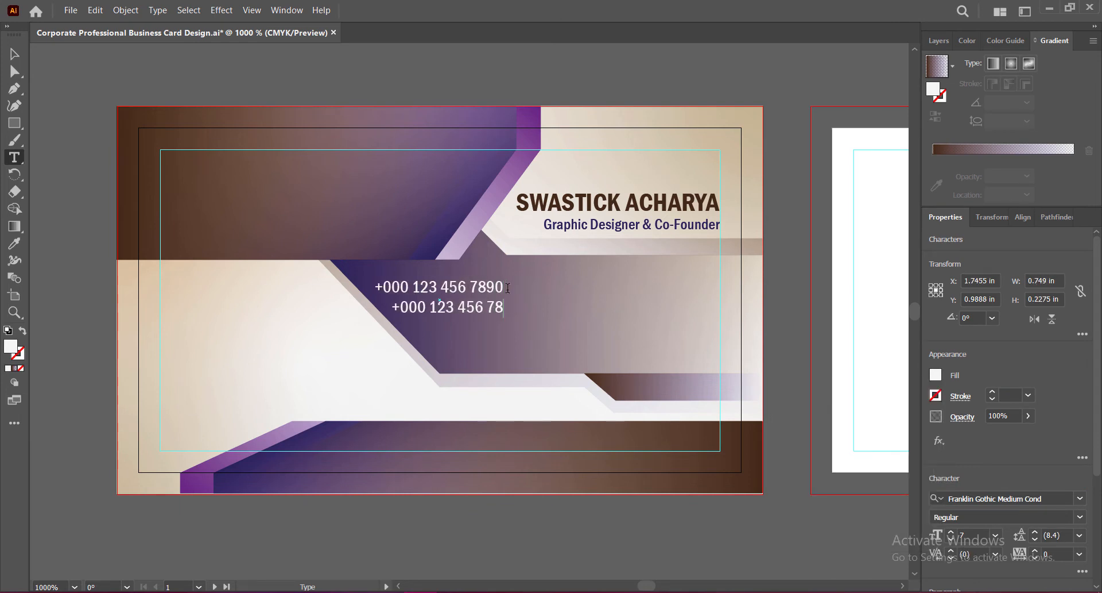
key(Escape)
drag(462, 287, 602, 284)
drag(561, 293, 564, 293)
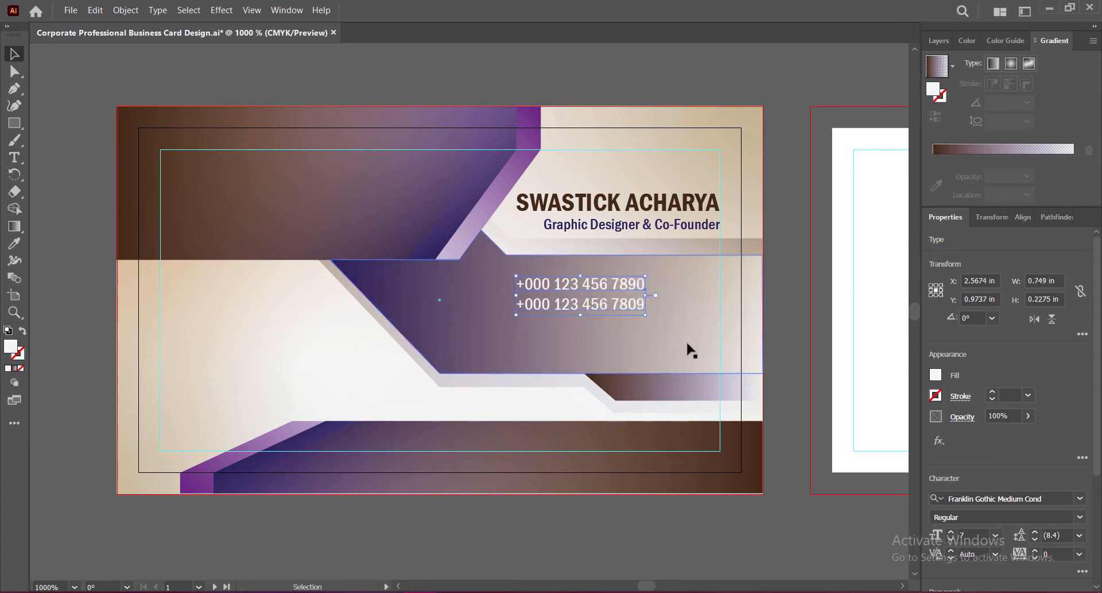
Step: Add the e-mail and a two-line street address, left-align the block, and move it down-left
text(t)
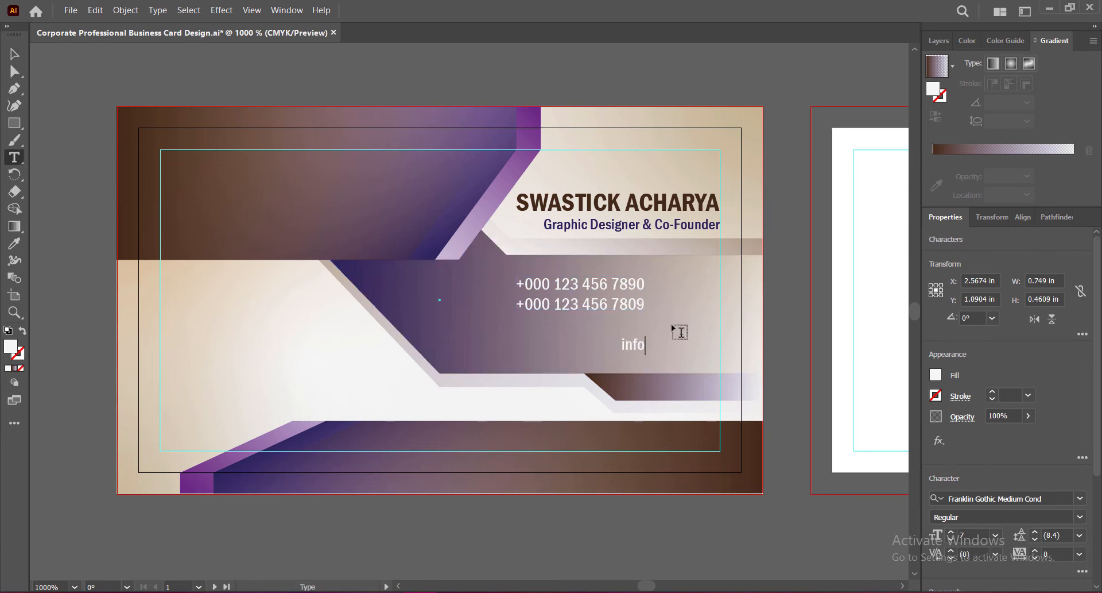
text(@companywebsite.com)
text(  123, S)
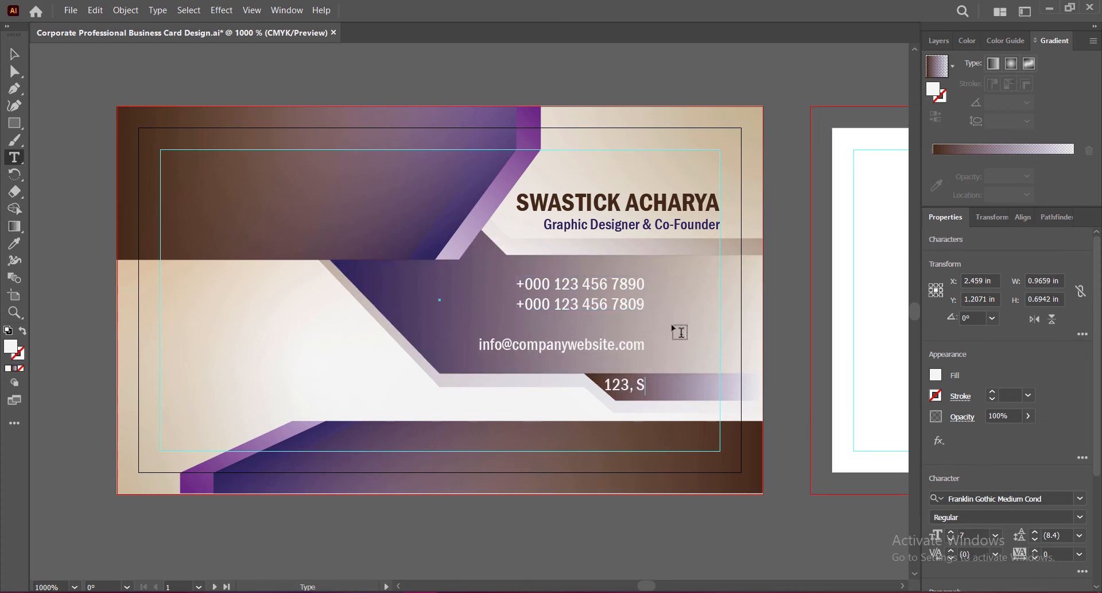
text(treet Name, City, State,)
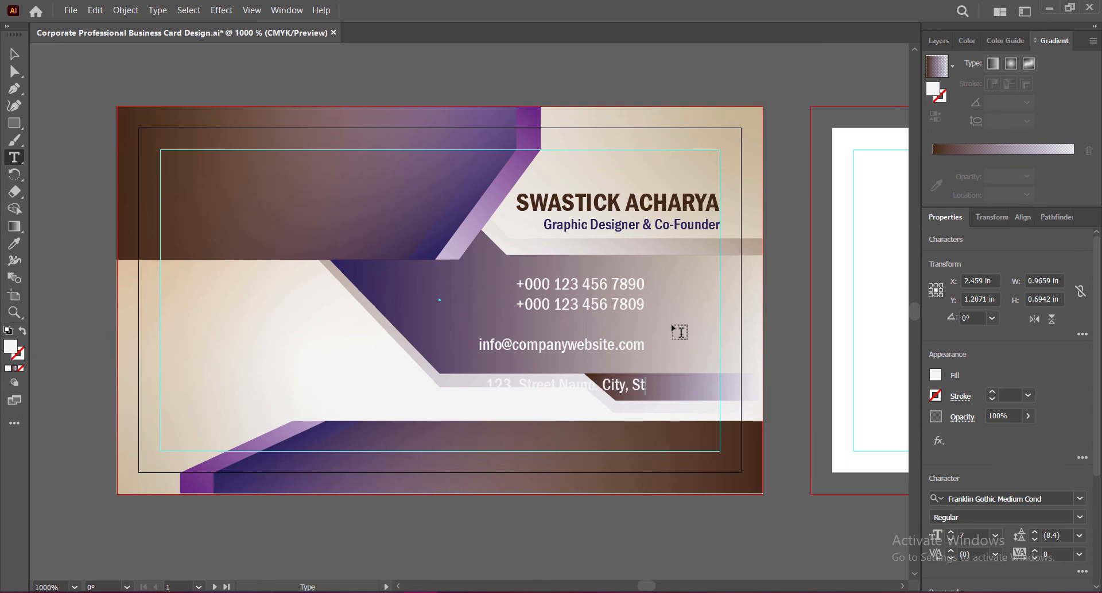
key(Return)
text(0)
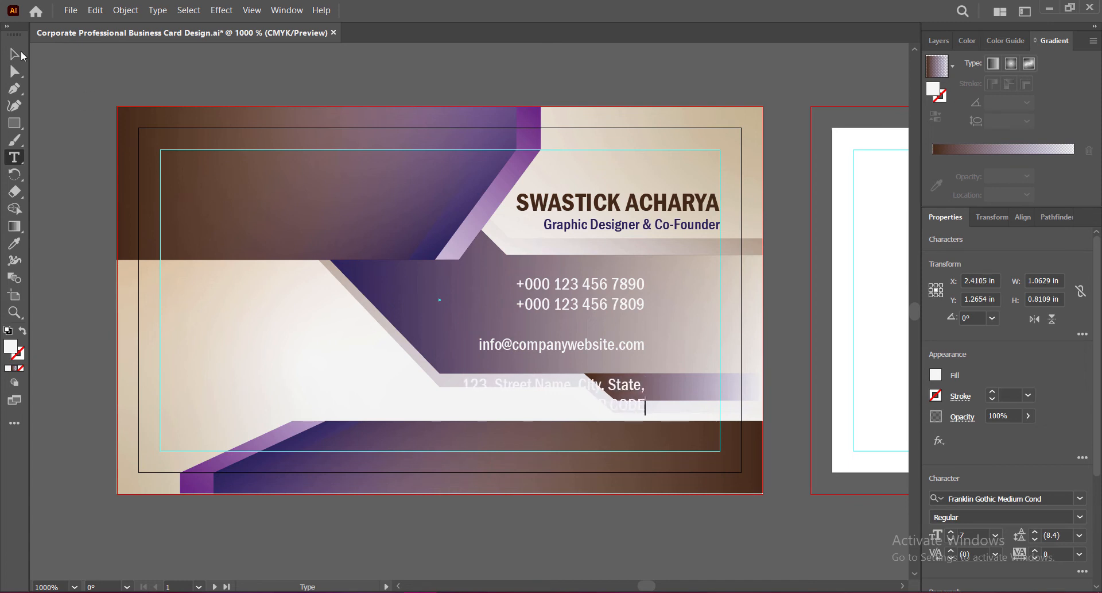
click(21, 54)
key(ctrl+shift+l)
drag(723, 272, 593, 314)
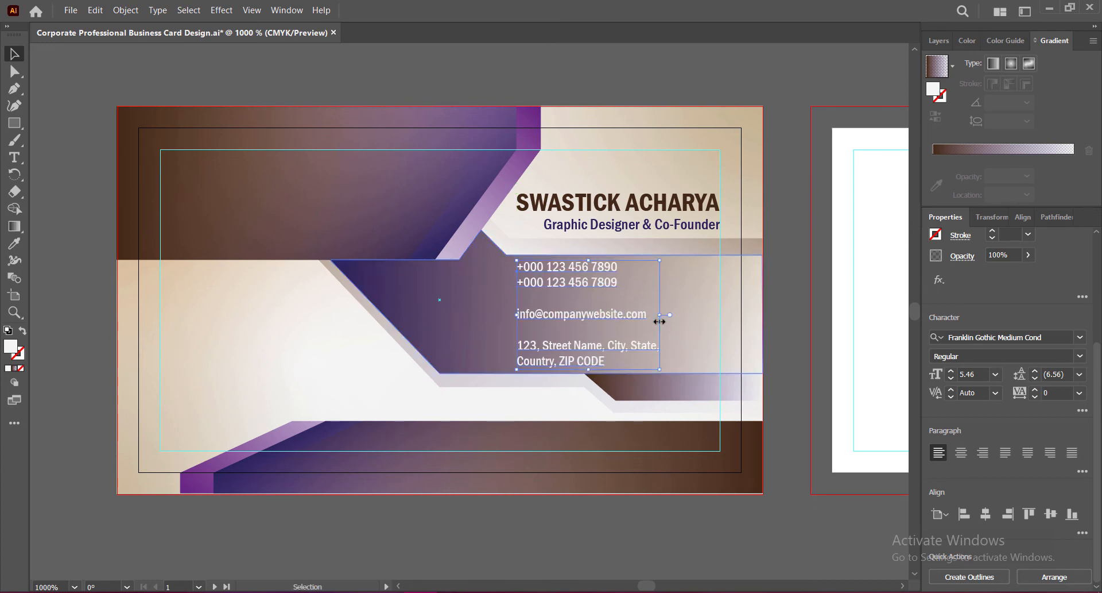
Step: Set the contact block's leading to 6, enlarge it slightly, and nudge it left
click(1079, 374)
click(1066, 143)
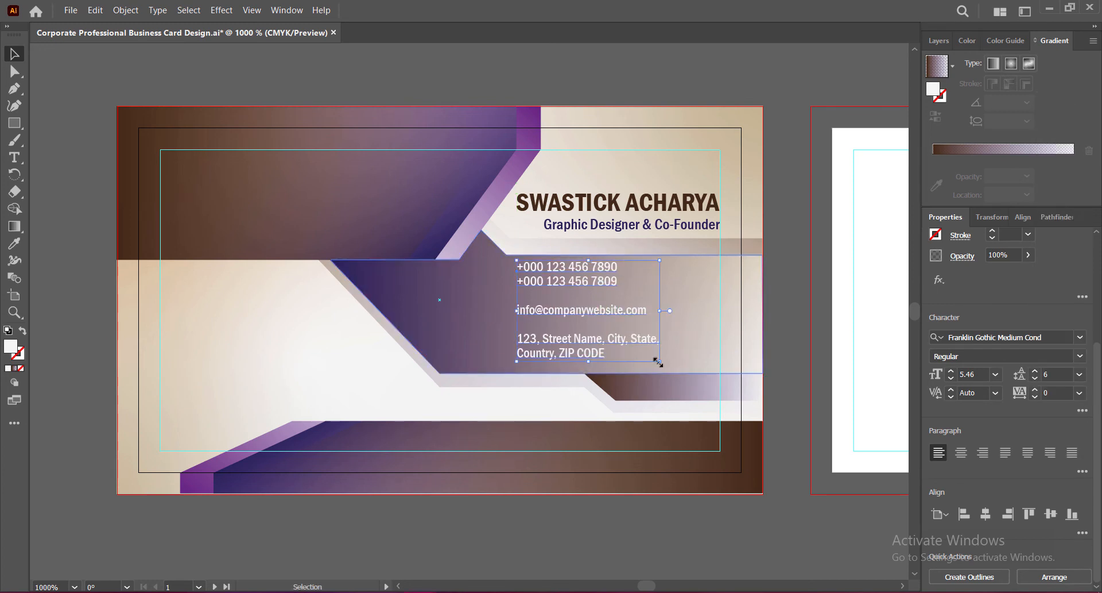
mouse_move(658, 363)
mouse_down()
mouse_move(687, 368)
mouse_move(677, 370)
mouse_up()
drag(576, 315, 569, 316)
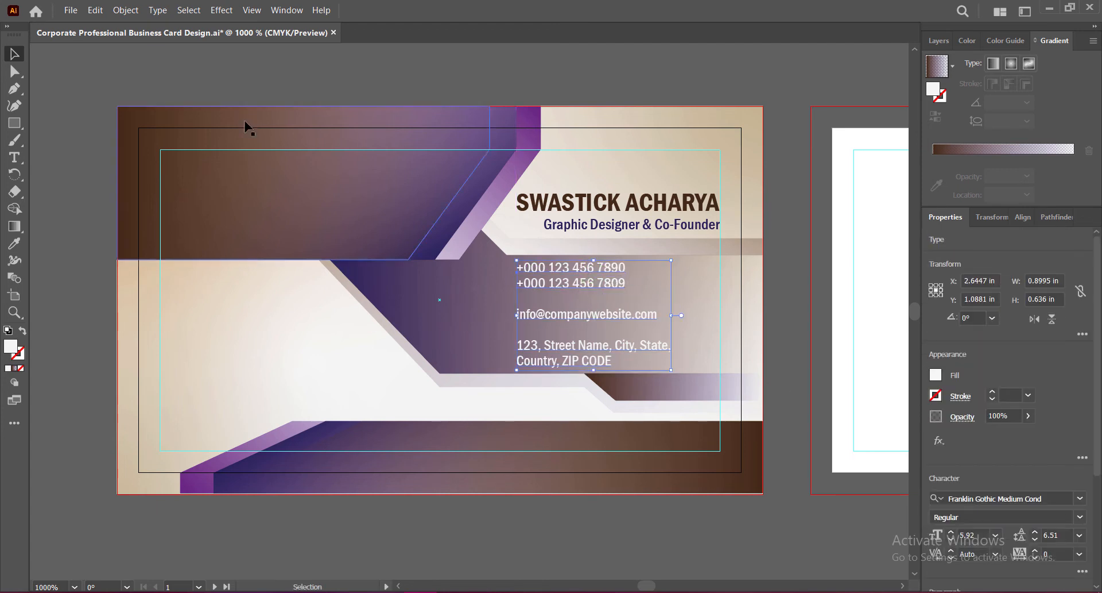
Step: Apply a Drop Shadow to the contact text with 0.01 in Y offset, 0.01 in blur, 60% opacity
click(221, 9)
click(247, 36)
click(694, 214)
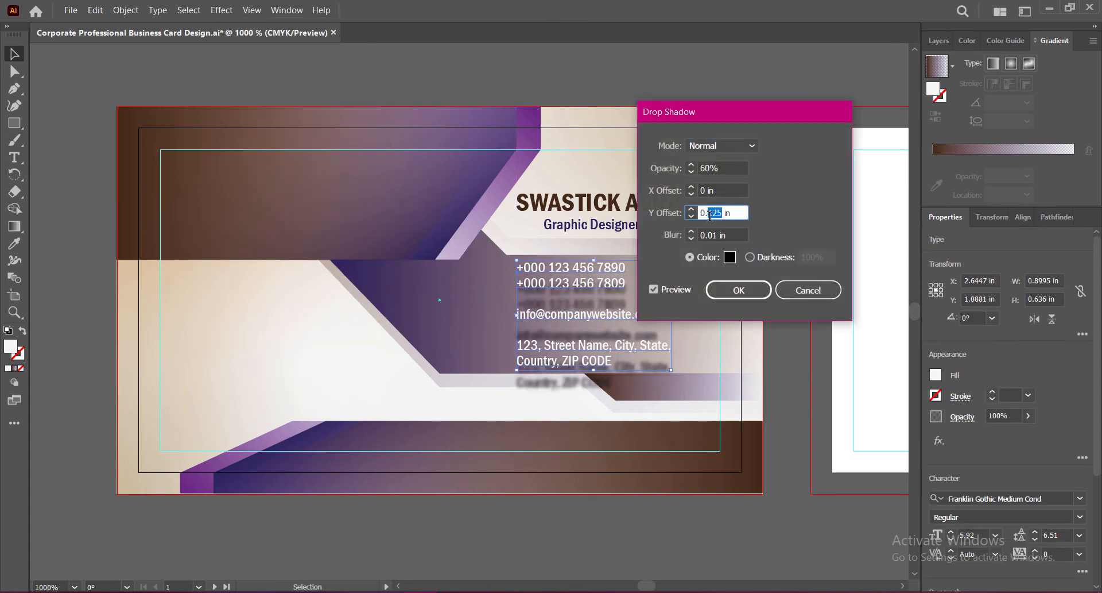
text(01)
click(736, 235)
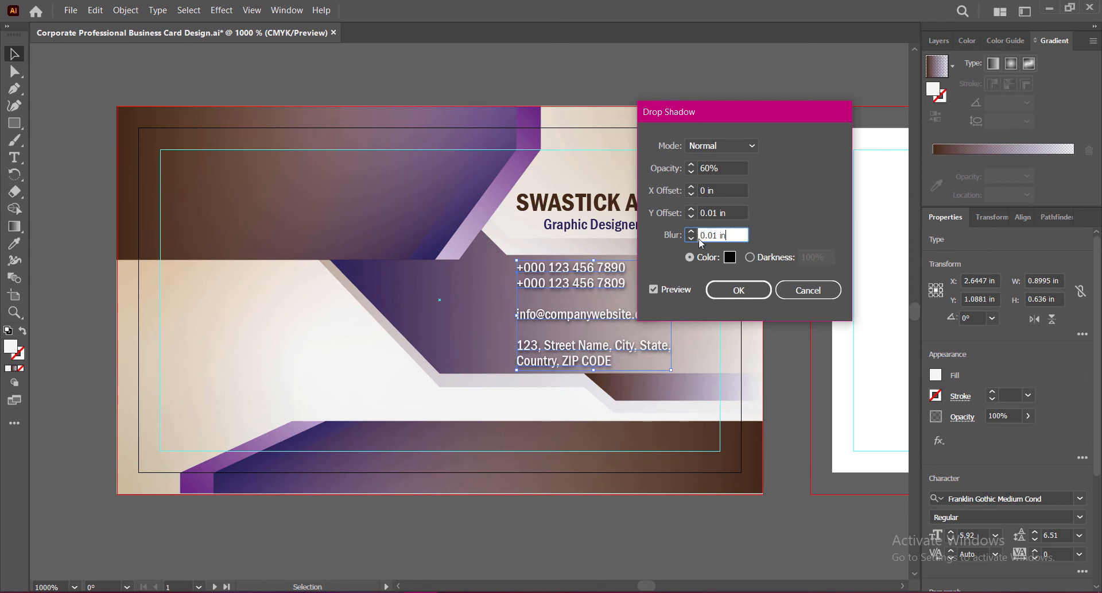
click(739, 290)
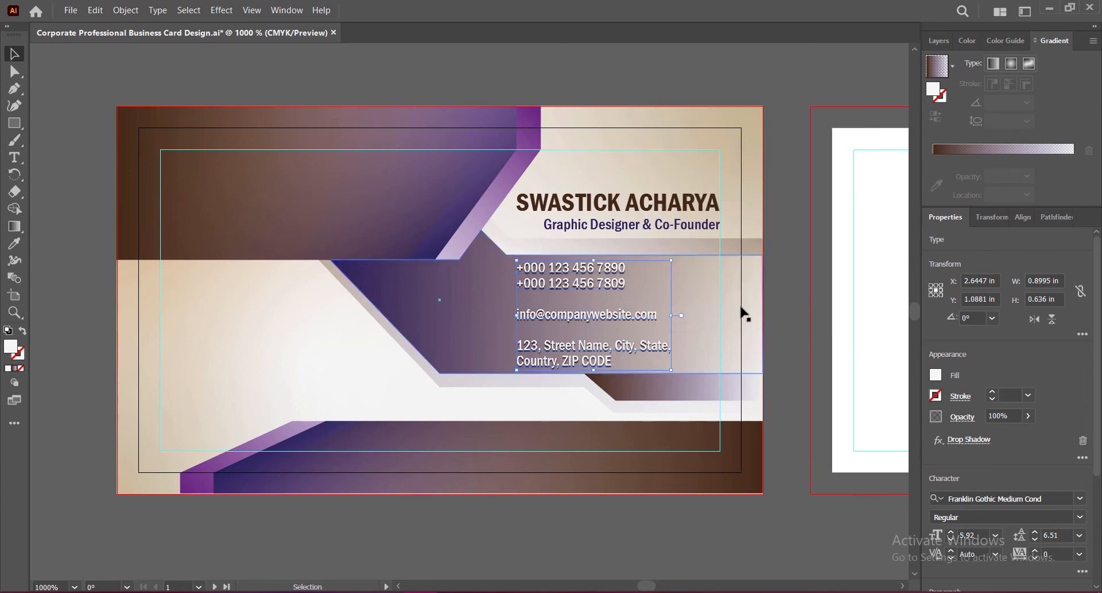
click(970, 439)
click(737, 212)
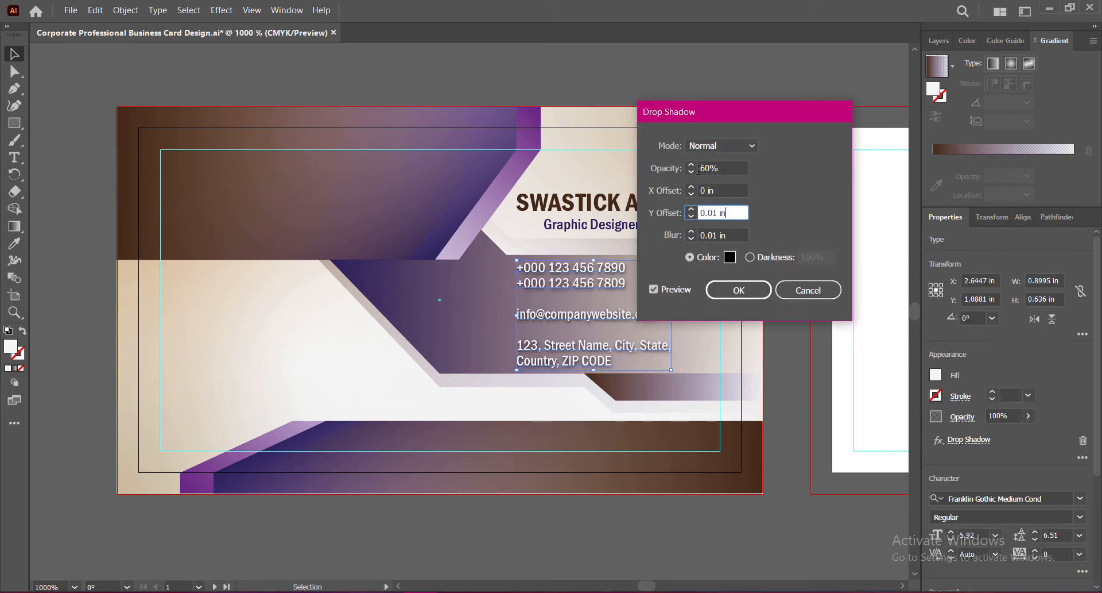
click(785, 297)
click(792, 308)
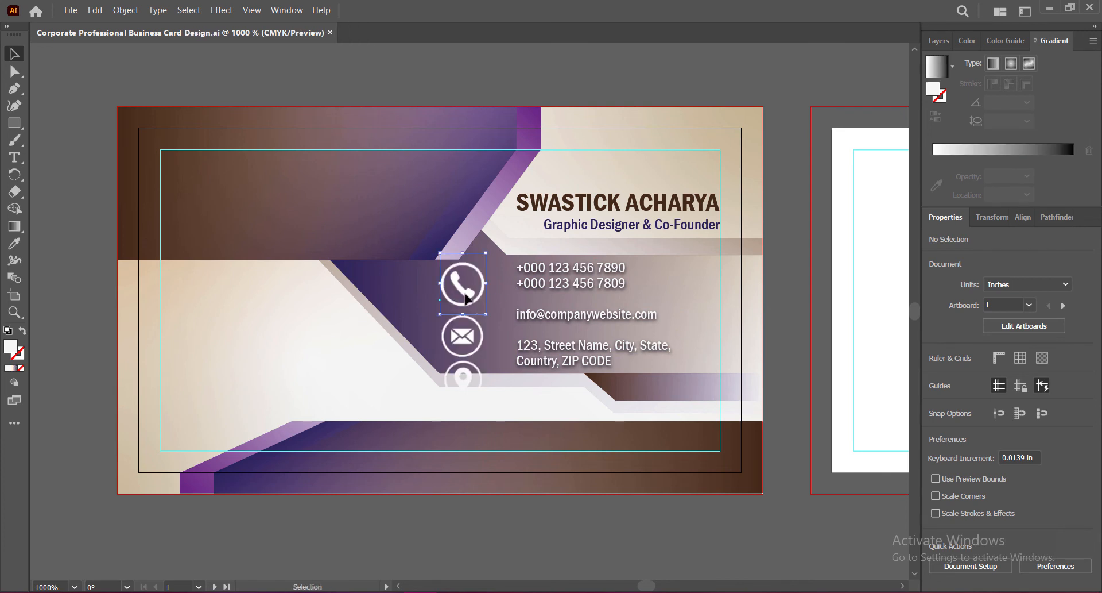
Step: Scale and place the phone, envelope and location icons beside their contact lines
drag(458, 282, 498, 273)
drag(441, 308, 483, 299)
drag(481, 321, 480, 320)
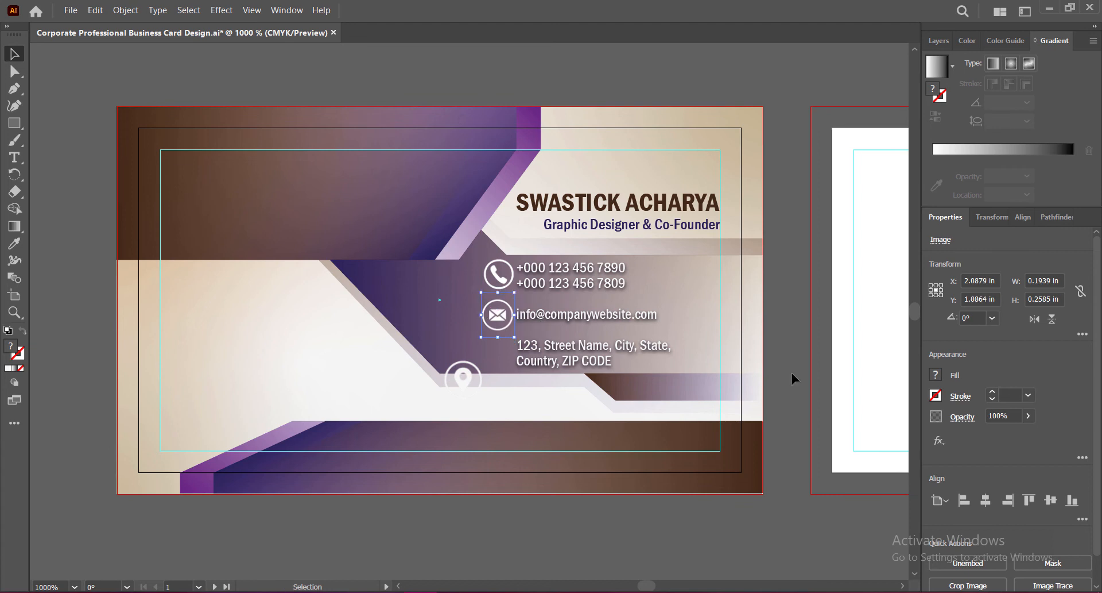
click(773, 347)
drag(463, 376, 498, 350)
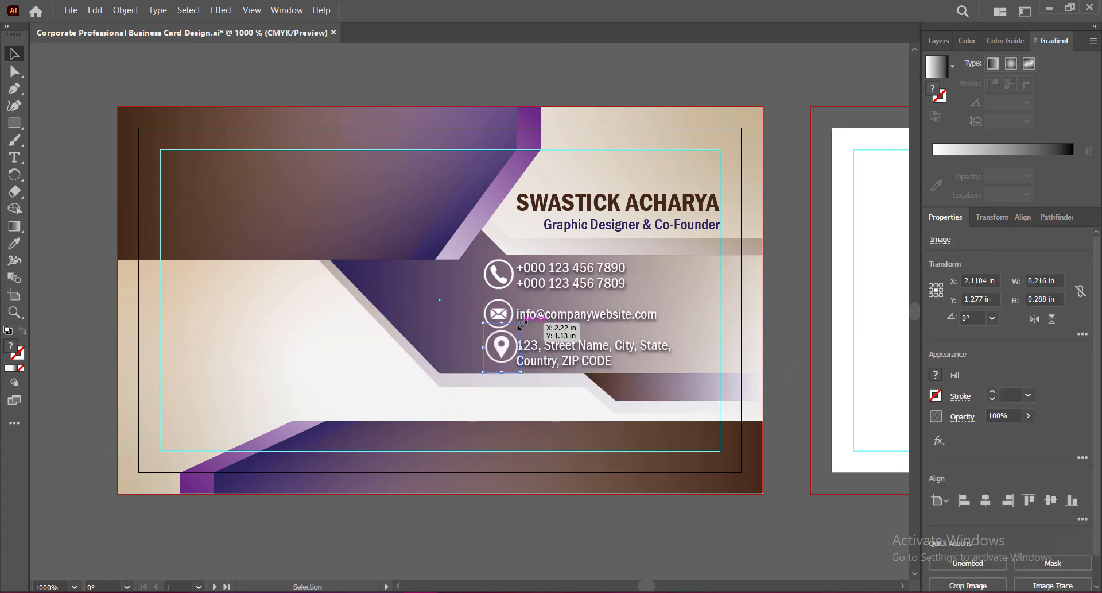
click(805, 401)
click(728, 384)
Step: Give the phone icon a drop shadow at 30% opacity
click(791, 340)
click(499, 273)
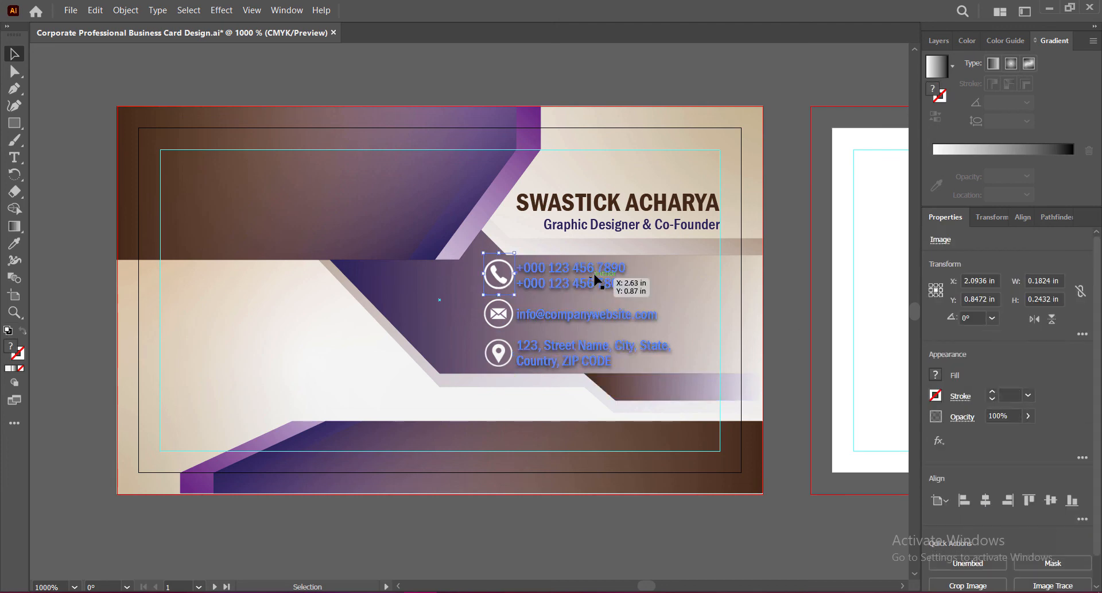
click(222, 10)
click(391, 202)
key(Tab)
text(51)
key(Tab)
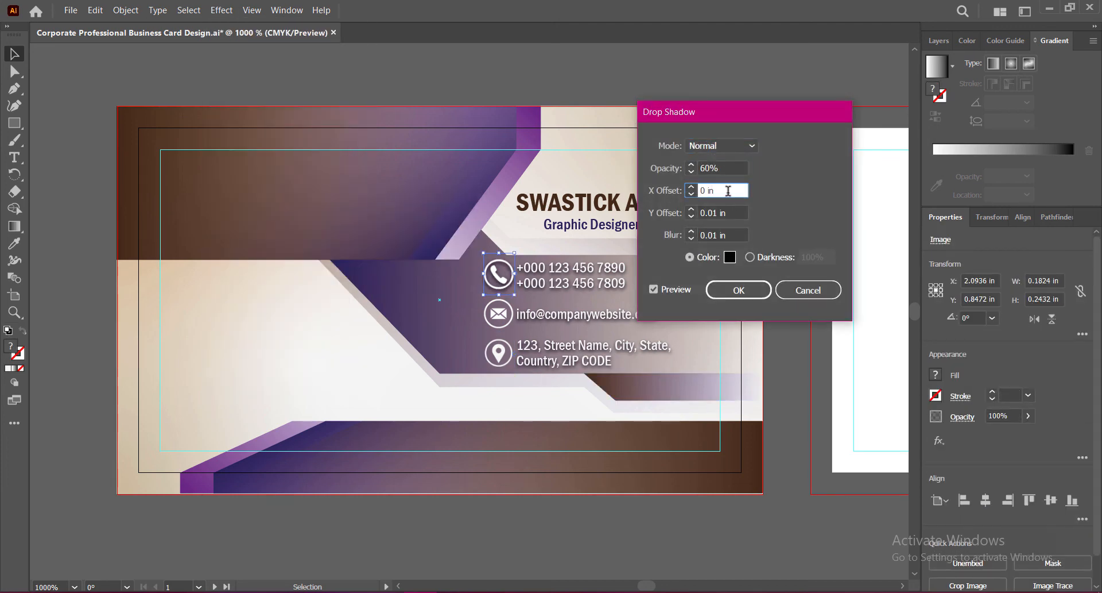
key(shift+Tab)
click(732, 212)
key(shift+Tab)
key(shift+Tab)
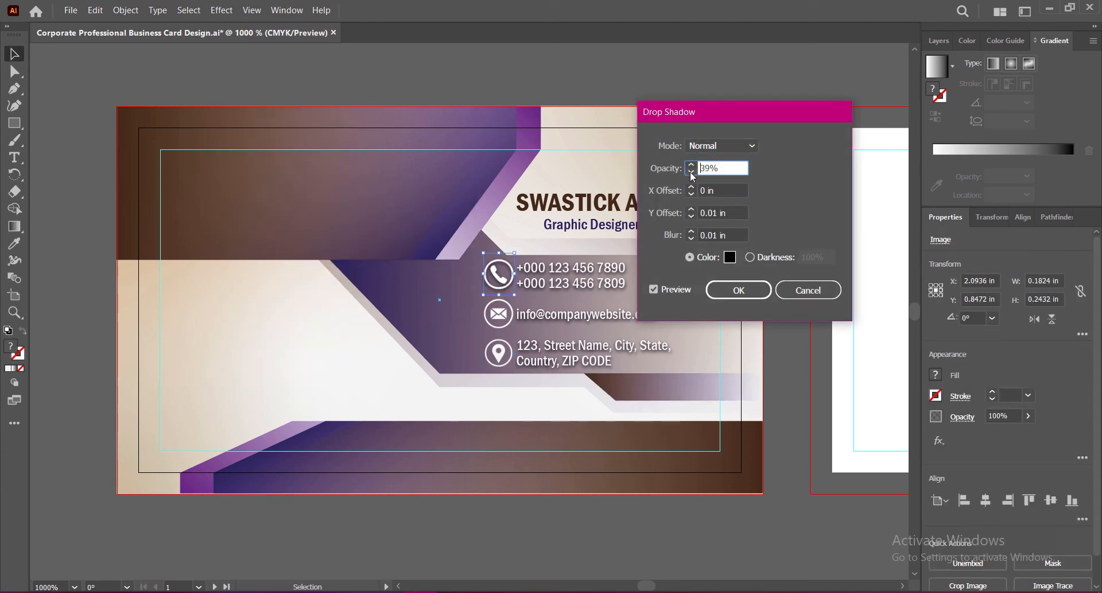
key(Tab)
key(Tab)
key(shift+Tab)
click(739, 290)
Step: Apply the same drop shadow to the envelope and location icons, then save the card
click(499, 313)
click(221, 9)
click(400, 198)
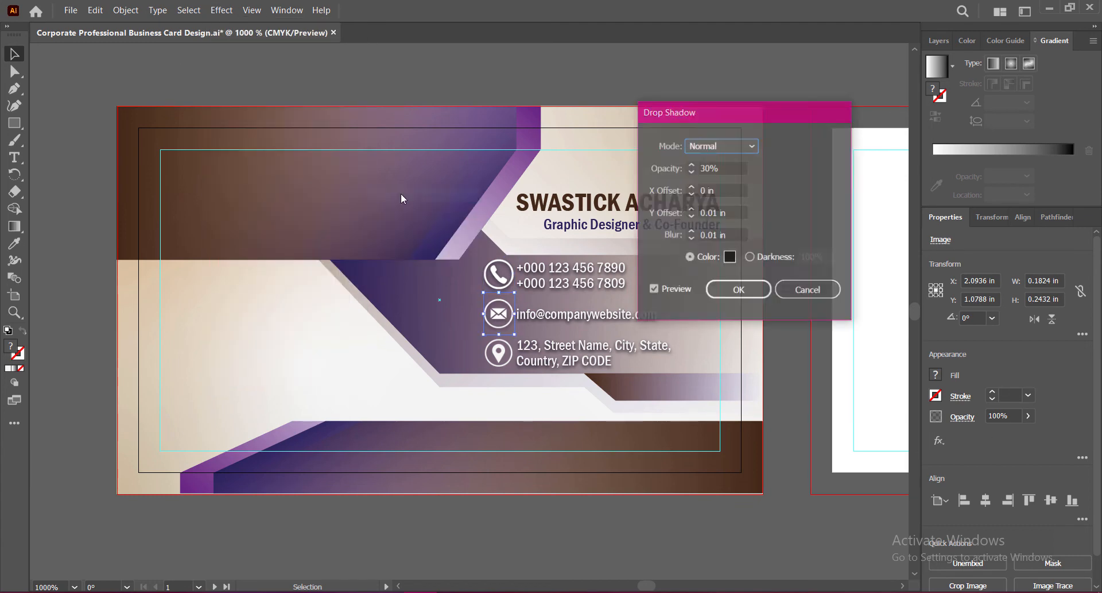
click(739, 290)
click(498, 353)
click(222, 9)
click(400, 198)
click(739, 290)
click(790, 343)
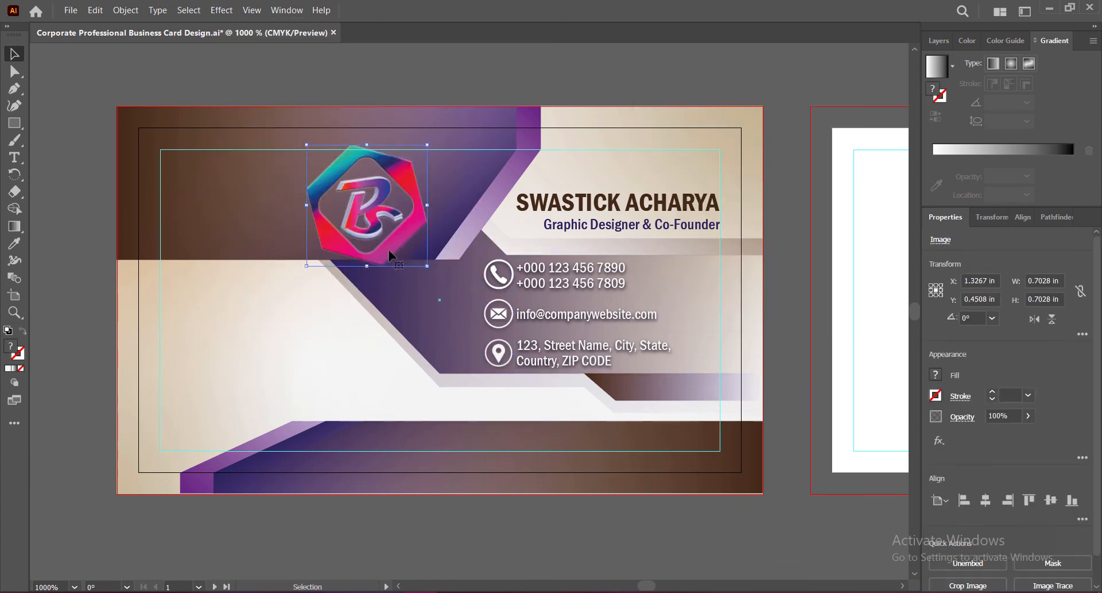
Step: Scale the hexagonal logo down and place it in the card's top-left corner
drag(388, 253, 261, 248)
drag(240, 138, 240, 166)
drag(275, 197, 249, 190)
key(Up)
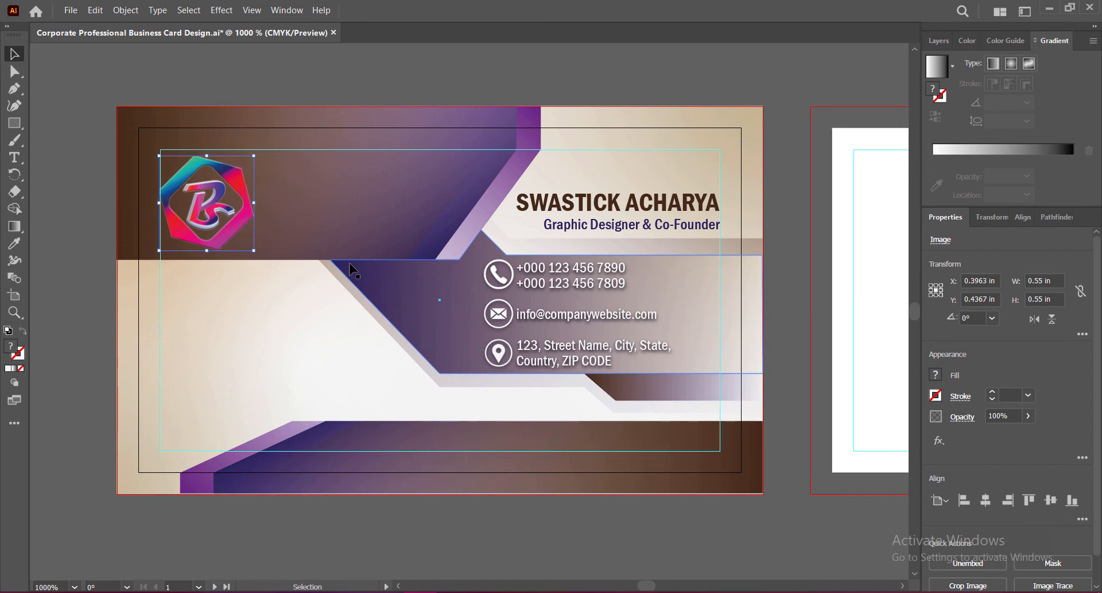
click(304, 531)
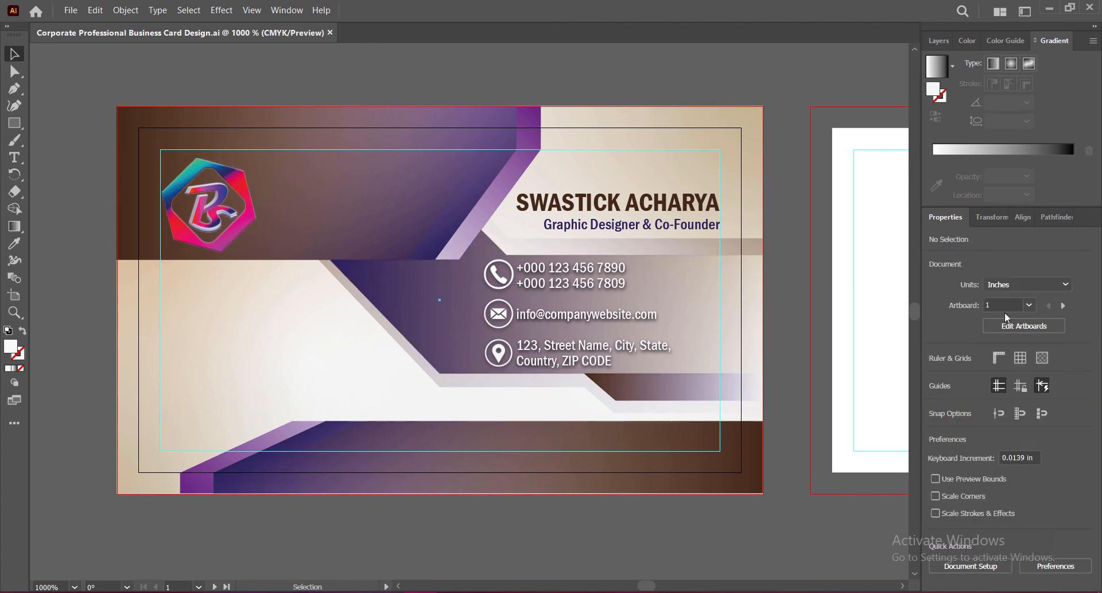
Step: Type the two-line name PMC / GALAXY beside the logo in Franklin Gothic Demi Cond
key(t)
click(271, 177)
text(PM)
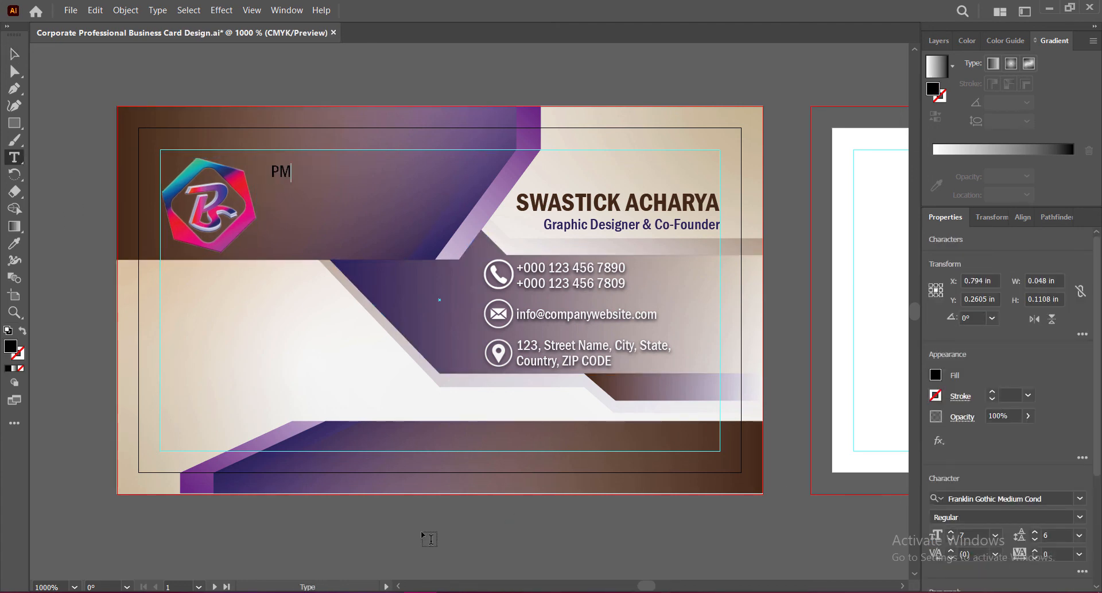
text(C)
key(Return)
text(GALAXY)
key(ctrl+a)
click(1011, 498)
click(989, 440)
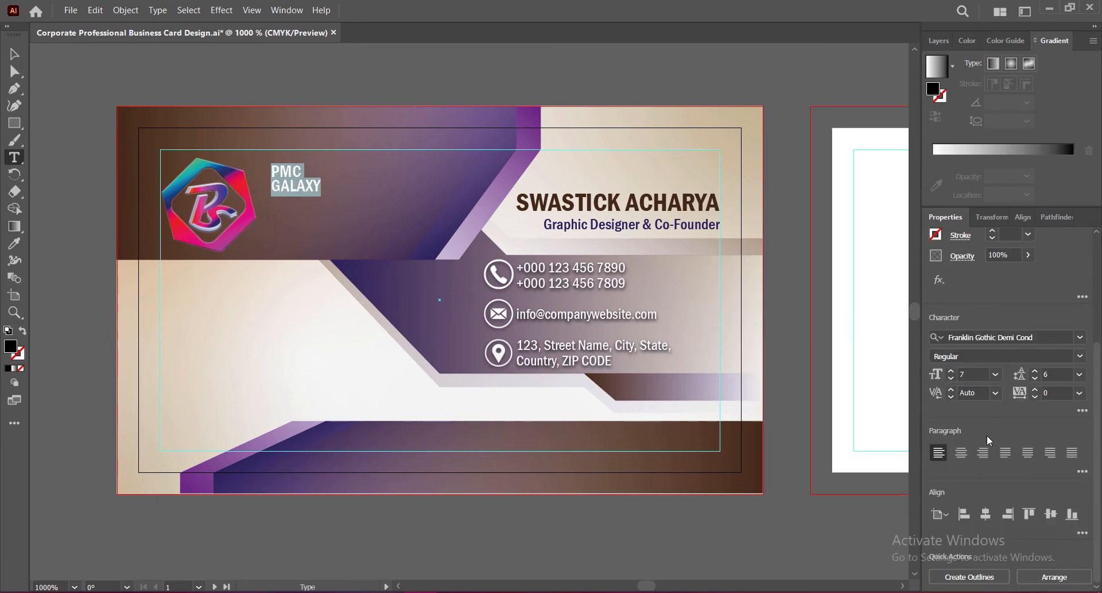
Step: Make the company name white and enlarge it
double_click(11, 345)
drag(593, 274, 576, 249)
click(925, 259)
click(14, 54)
drag(321, 197, 375, 236)
Step: Set PMC to 18 pt, GALAXY to Franklin Gothic Medium Cond at about 11 pt, and tighten leading
double_click(317, 183)
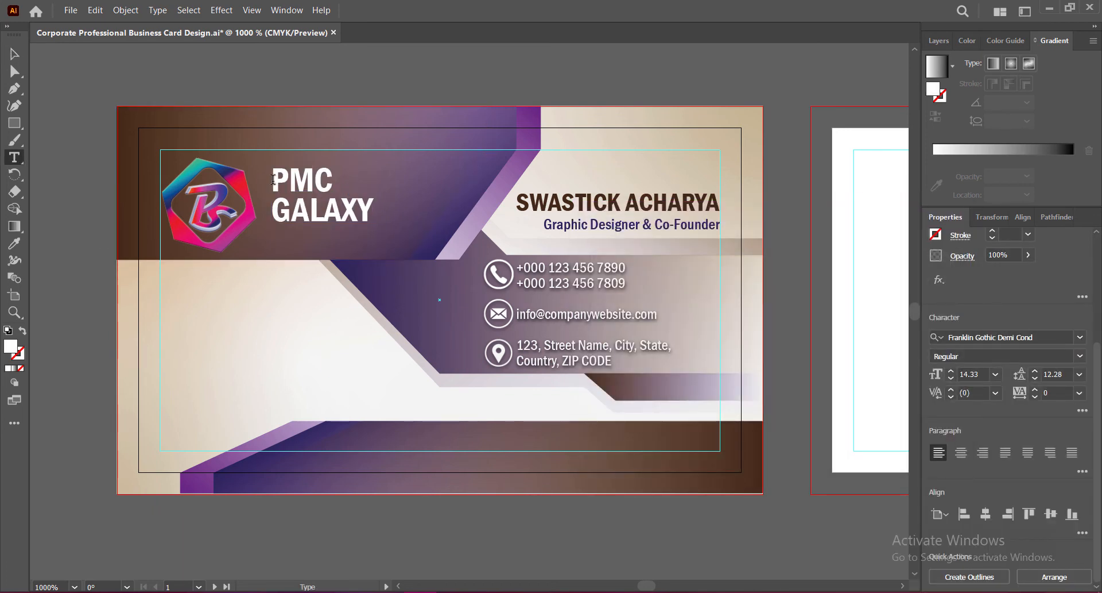
drag(273, 180, 335, 182)
click(951, 371)
click(951, 371)
click(951, 371)
click(951, 371)
drag(273, 210, 374, 213)
click(1080, 338)
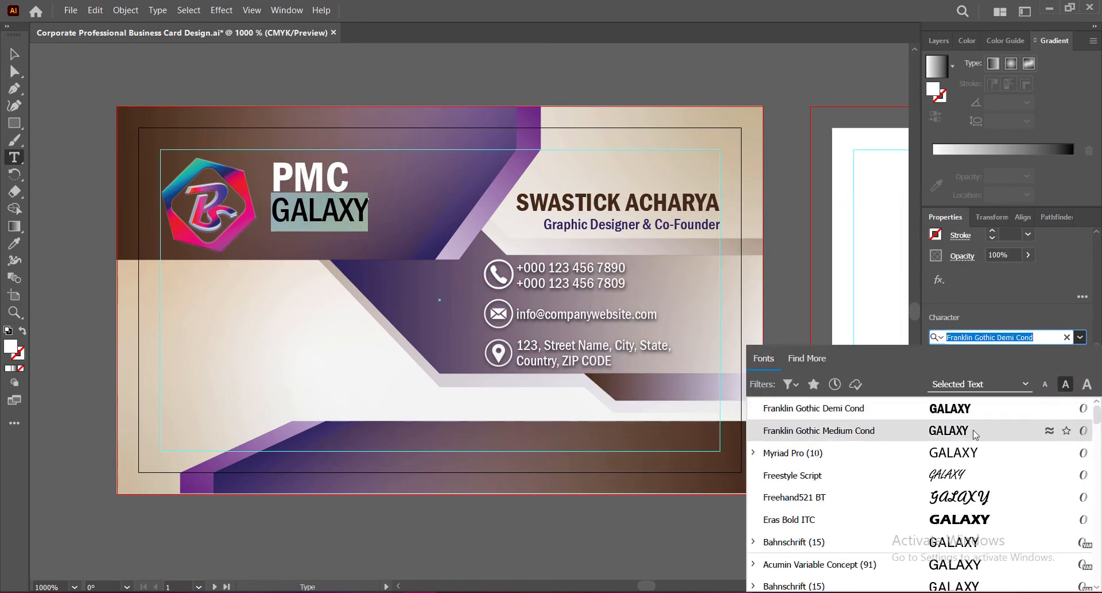
click(974, 435)
click(951, 379)
click(951, 379)
click(951, 379)
click(951, 379)
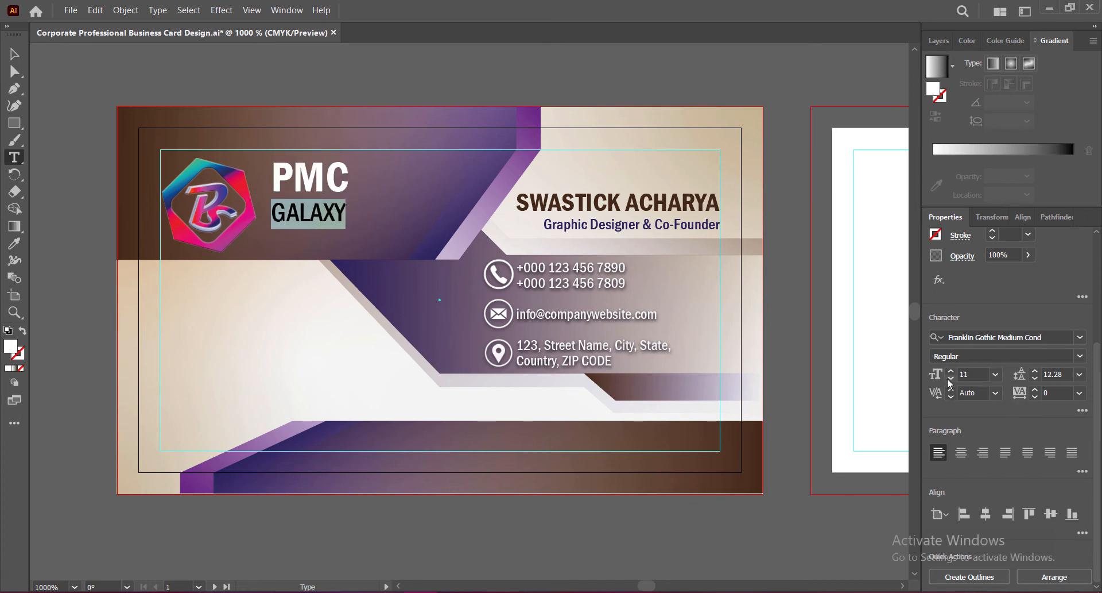
click(951, 379)
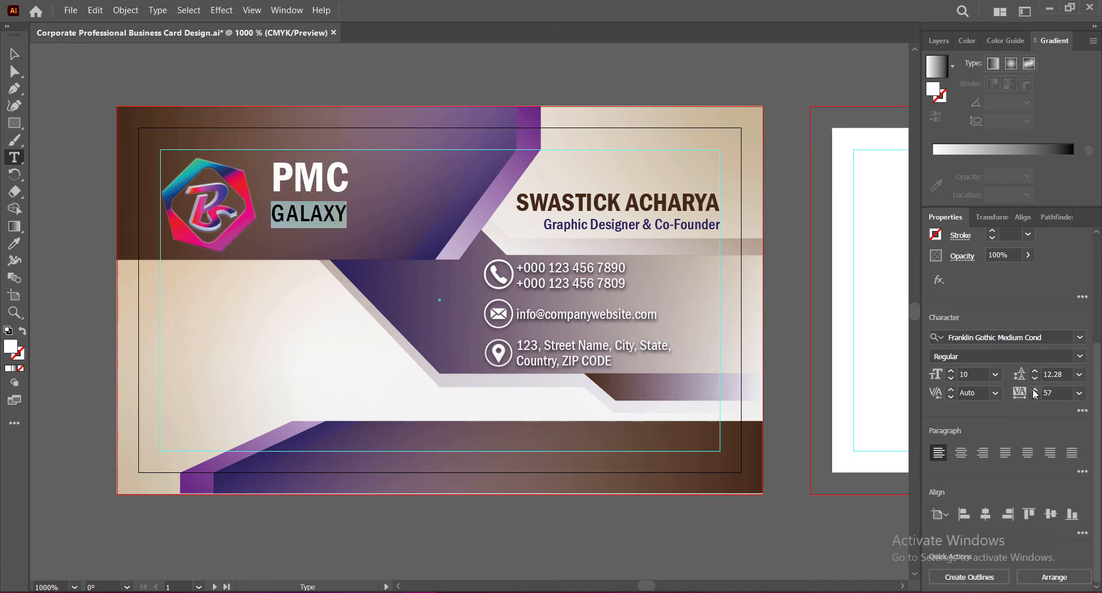
click(1036, 379)
click(1035, 379)
click(1035, 379)
Step: Move the company name left and down next to the logo
click(15, 54)
drag(309, 181, 352, 207)
key(Down)
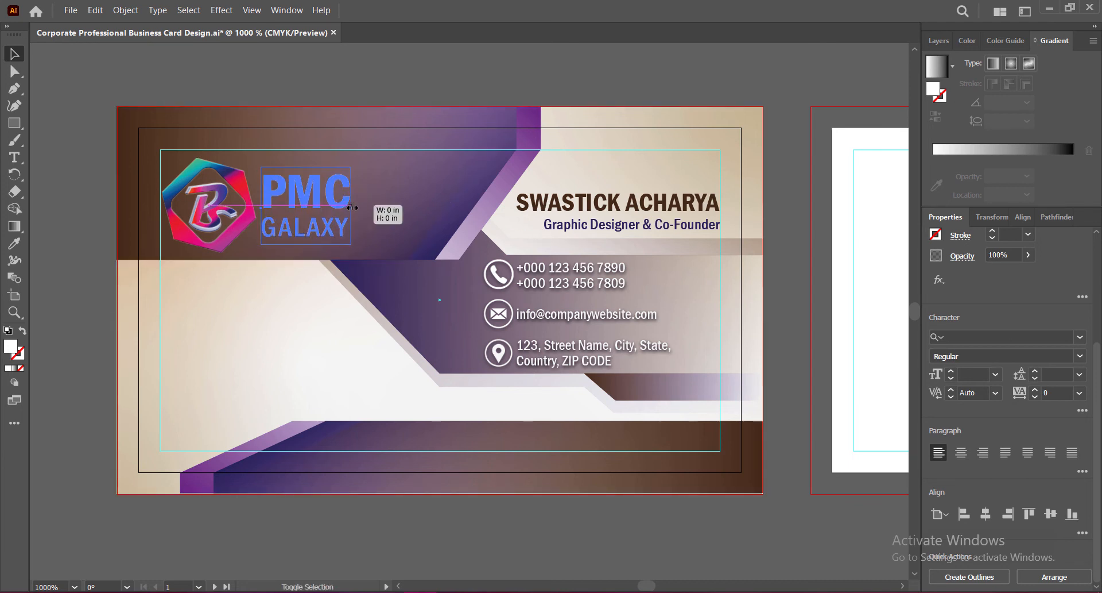
click(791, 339)
Step: Add periods to make P.M.C and widen the letter spacing of GALAXY
double_click(290, 196)
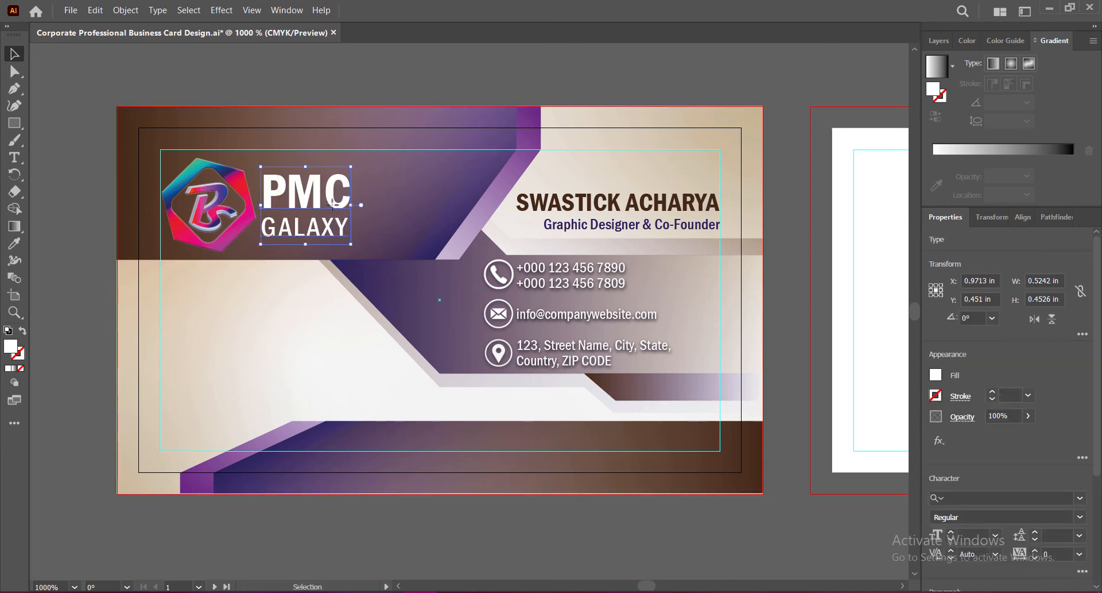
text(.)
key(Right)
text(.)
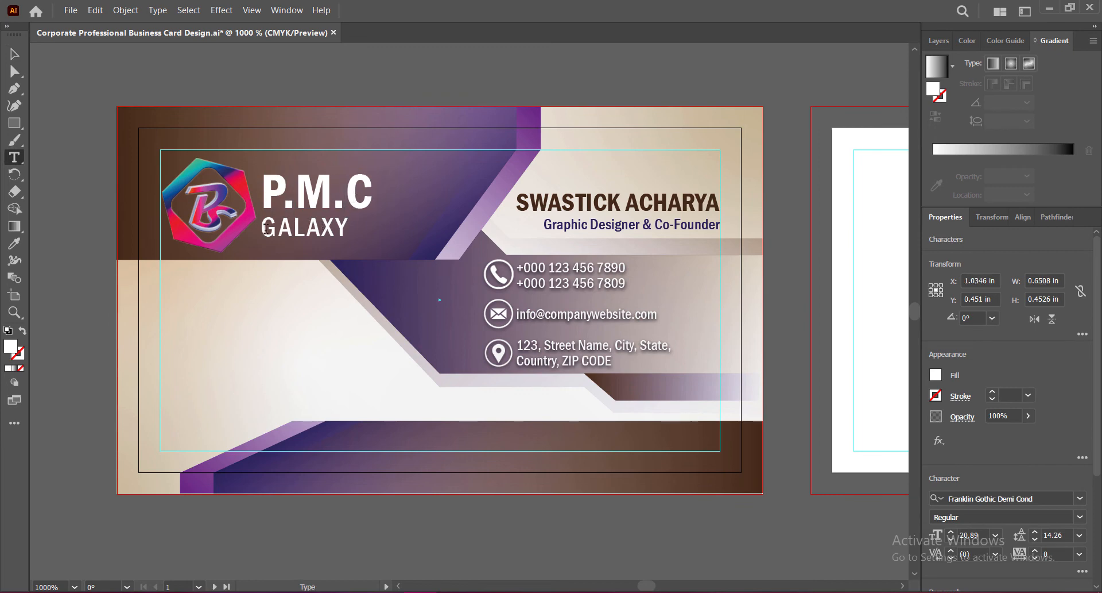
double_click(266, 229)
scroll(1010, 402, down, 3)
click(1036, 390)
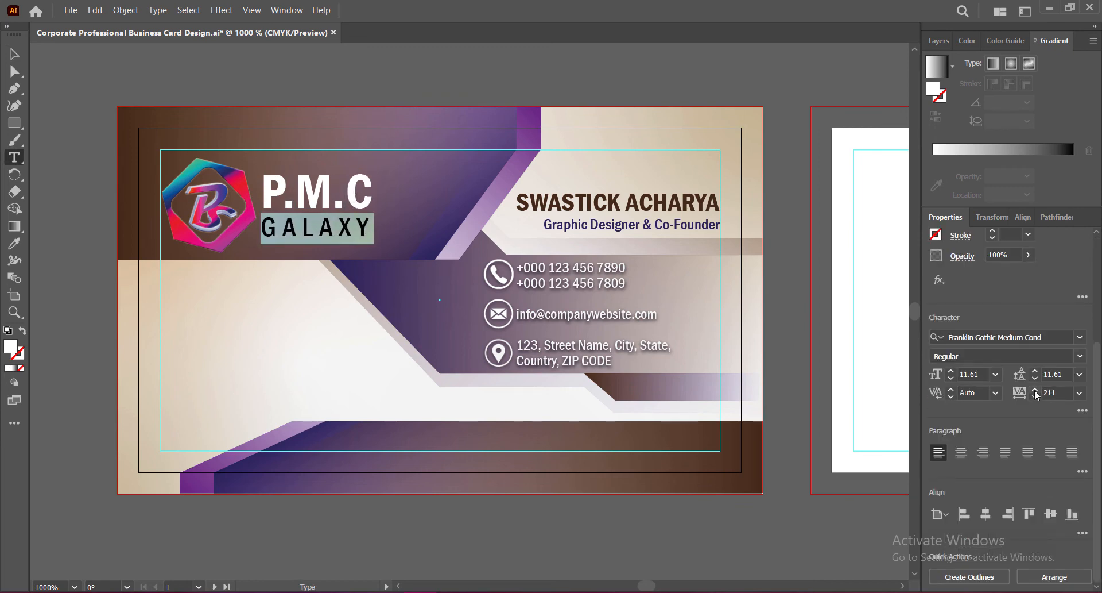
Step: Scale the name and logo slightly smaller and align the name level with the logo
click(14, 54)
drag(377, 166, 360, 177)
click(210, 161)
drag(162, 252, 176, 239)
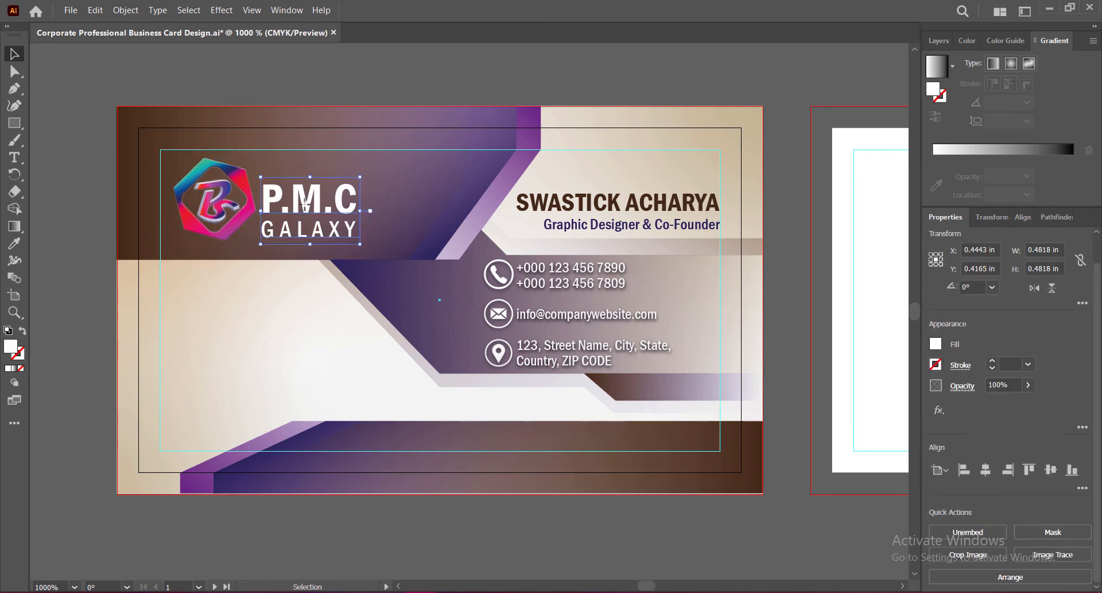
drag(310, 202, 310, 190)
key(Down)
click(790, 352)
Step: Nudge the logo and company name together down and left toward the margin
click(313, 192)
shift+click(230, 198)
key(Down)
key(Down)
key(Left)
key(Left)
key(Left)
key(Left)
key(Left)
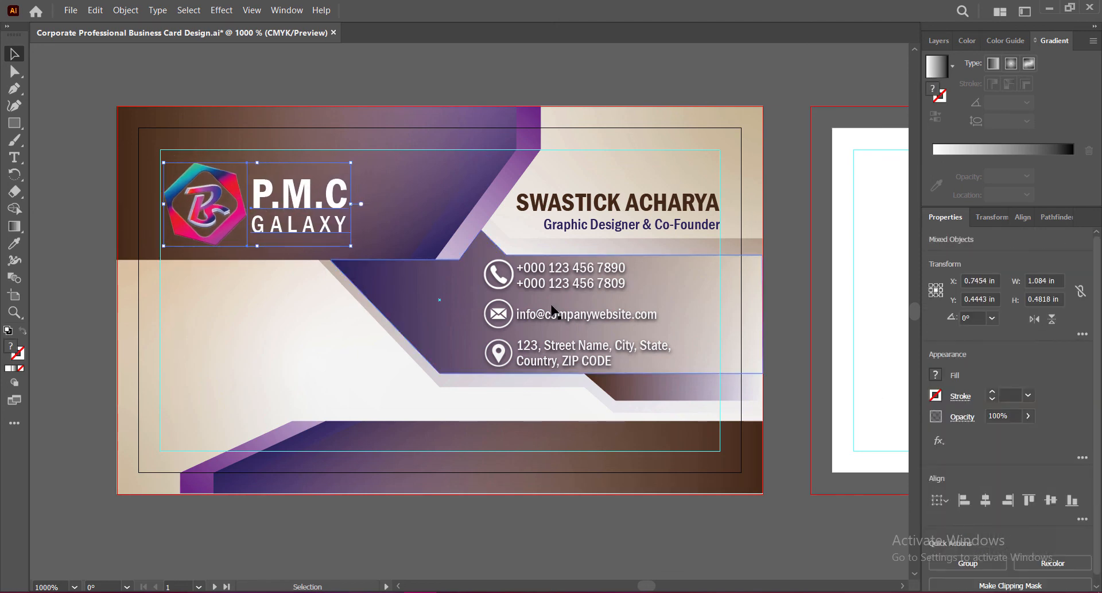
Step: Add a drop shadow to the company name, and one at 33% opacity to the logo
click(344, 232)
key(ctrl+alt+shift+e)
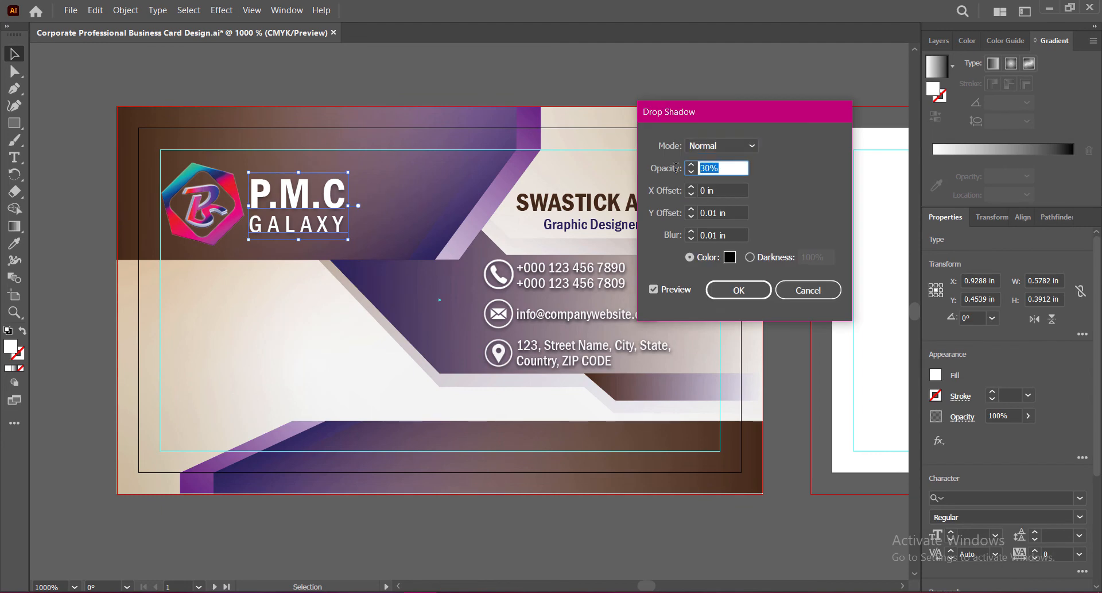
click(758, 290)
click(201, 204)
key(ctrl+alt+shift+e)
double_click(719, 167)
text(33)
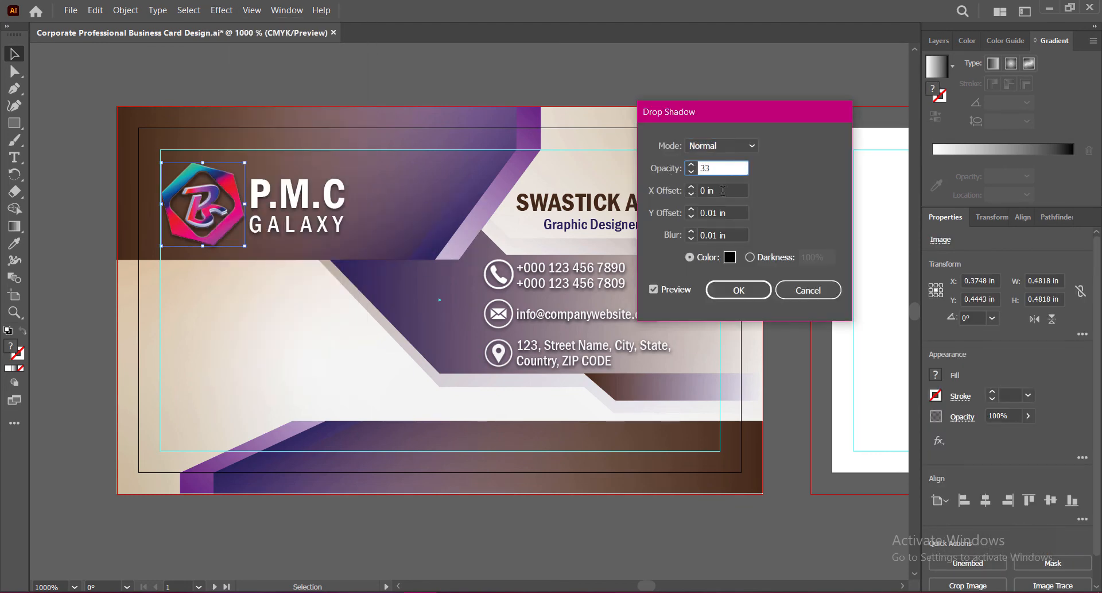
key(Tab)
click(739, 290)
Step: Save the business card file
click(783, 315)
key(ctrl+s)
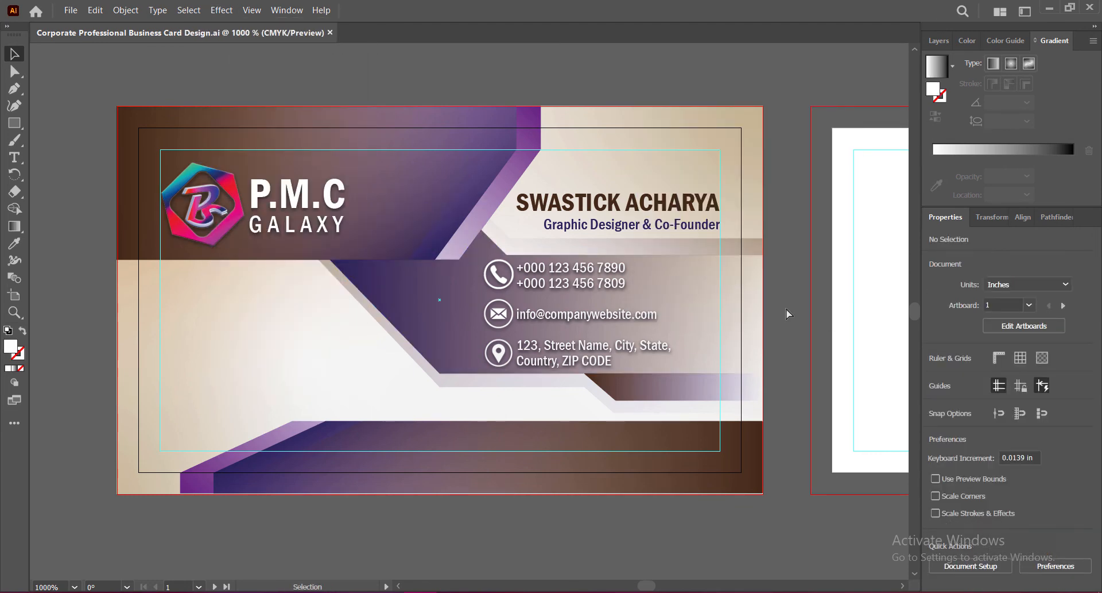
click(591, 345)
drag(591, 345, 449, 453)
triple_click(460, 428)
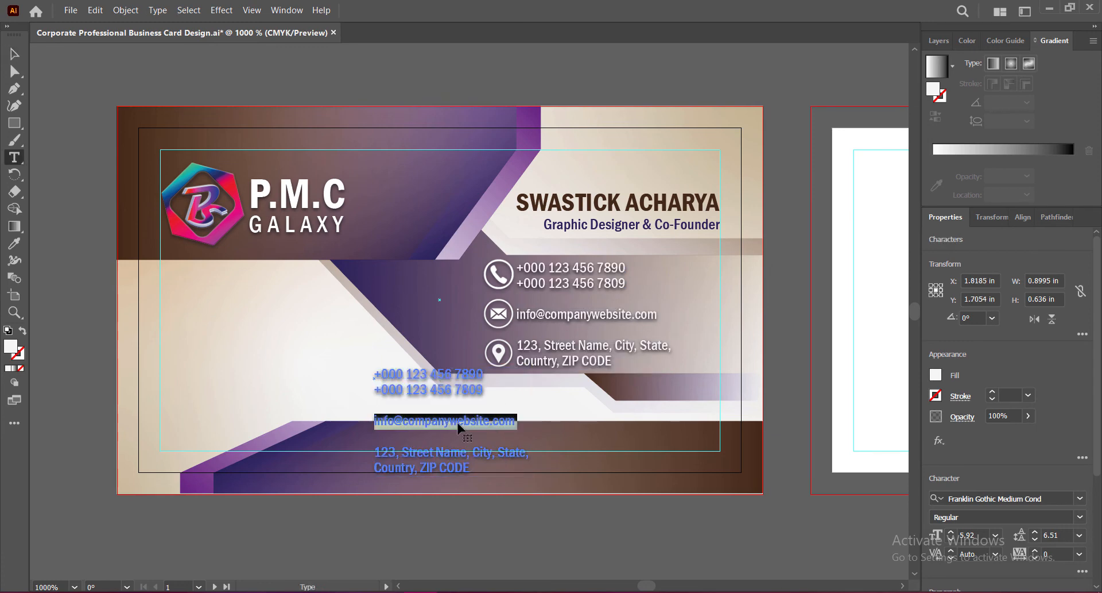
drag(374, 376, 492, 475)
text(www.compn)
click(14, 55)
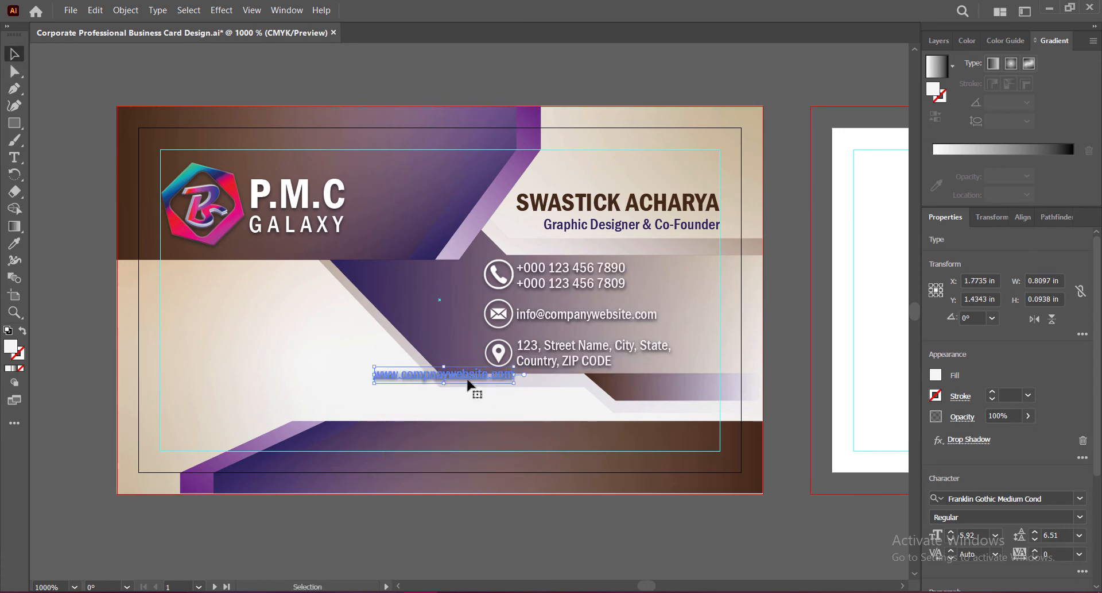
Step: Position the website line in the bottom brown band and save the file
drag(467, 379, 490, 444)
scroll(1046, 459, down, 5)
click(1079, 393)
click(791, 396)
click(791, 397)
key(Right)
key(Right)
key(Right)
key(Right)
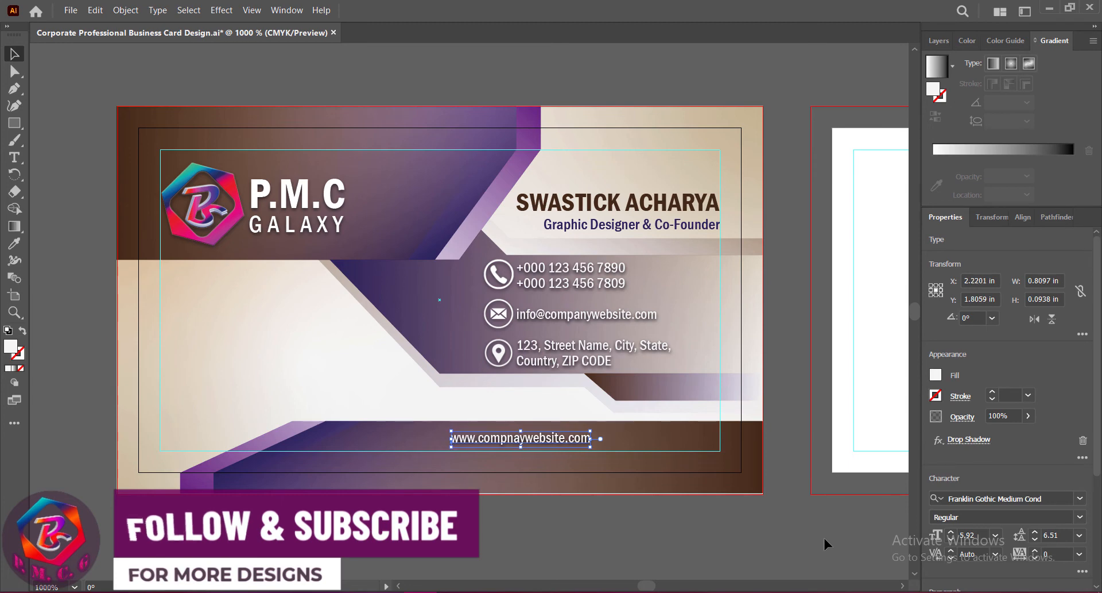
key(Down)
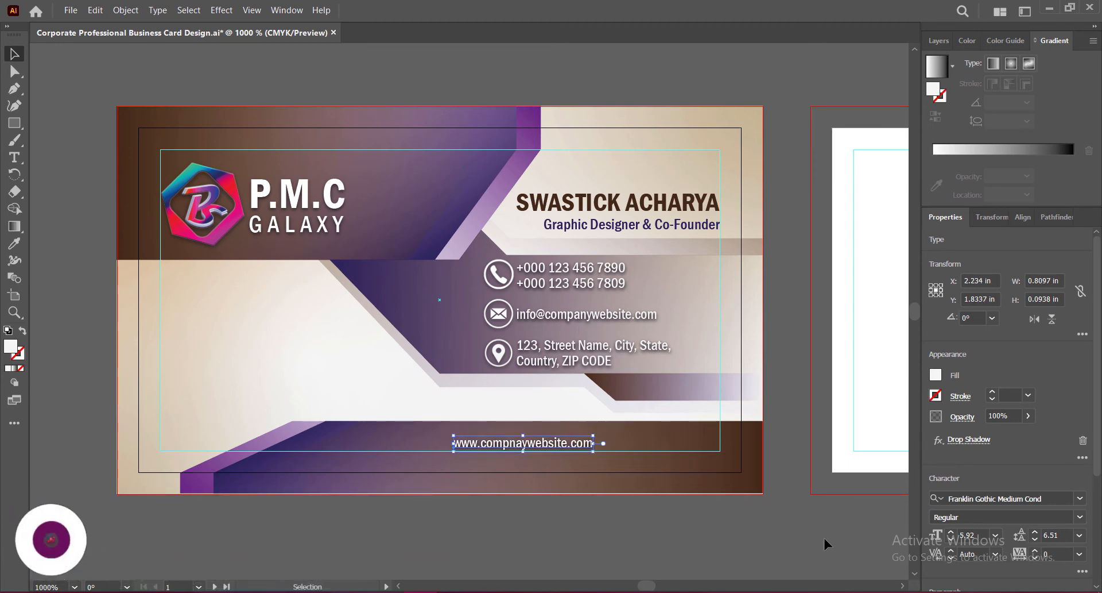
key(Down)
key(Down)
key(ctrl+shift+a)
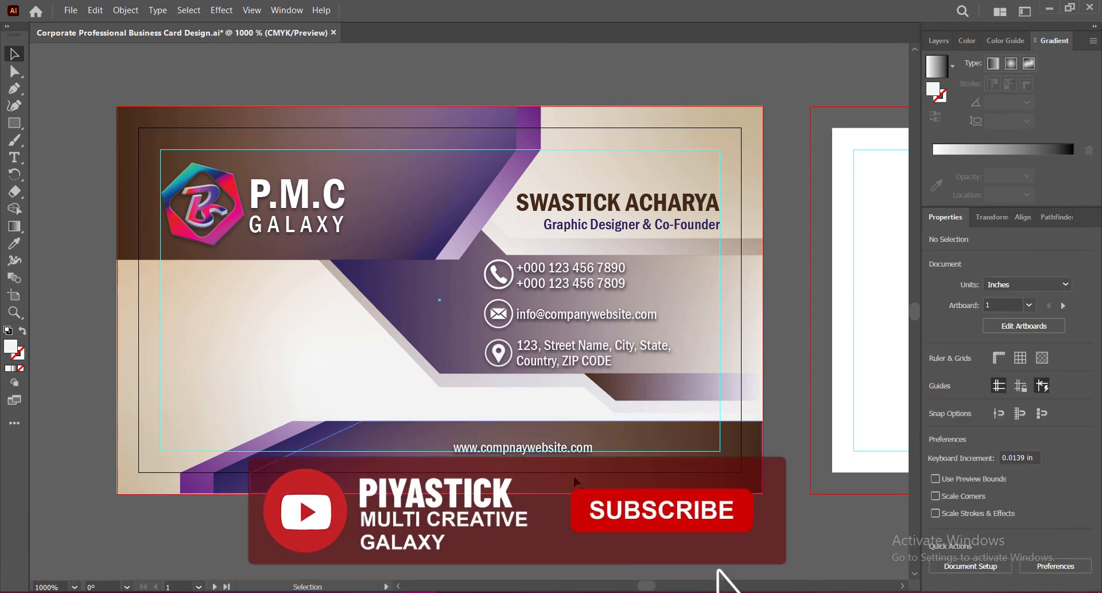
key(ctrl+s)
Step: Set the website text to Franklin Gothic Book, save, and nudge it slightly left
click(515, 448)
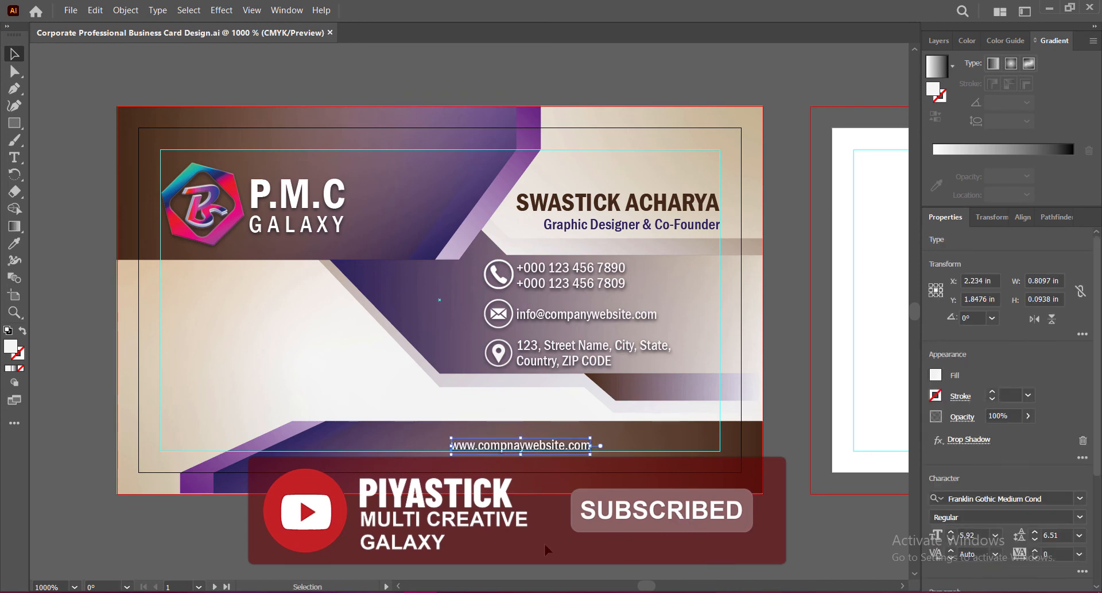
click(976, 498)
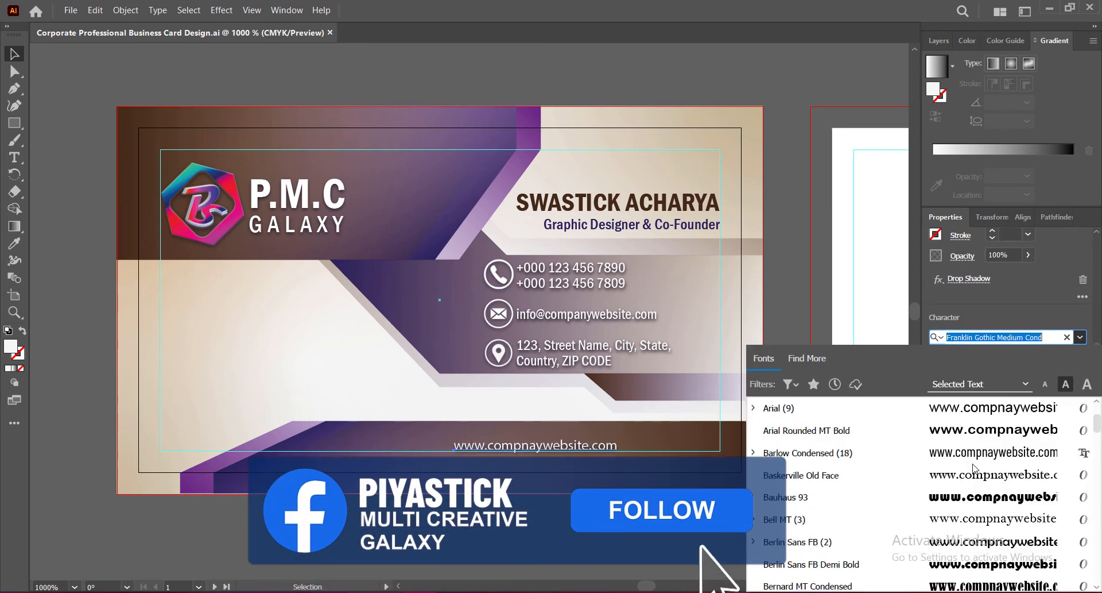
scroll(976, 493, up, 1)
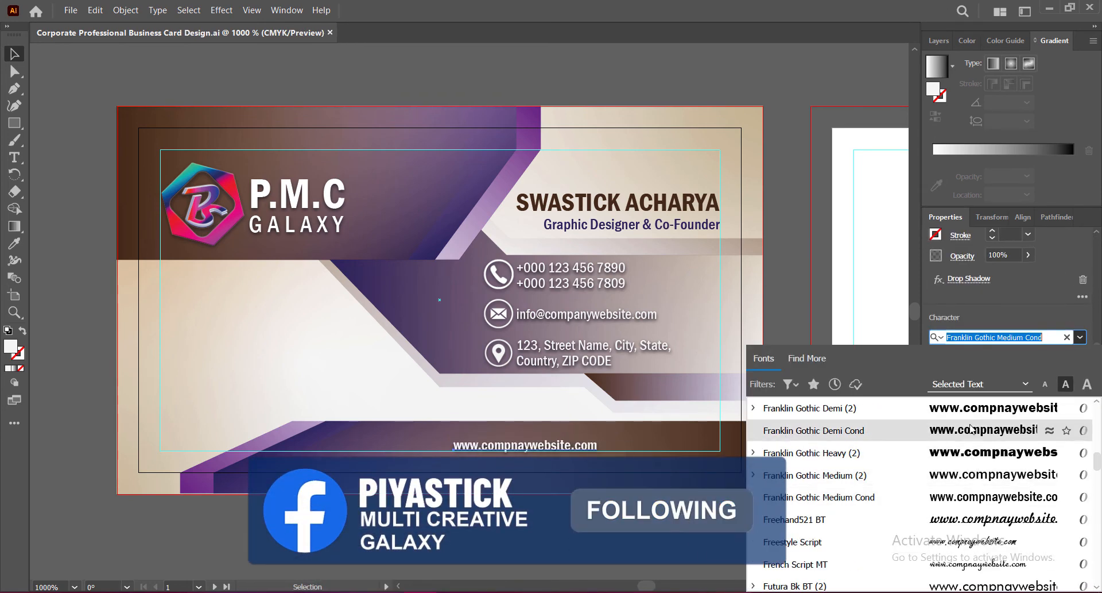
scroll(977, 493, up, 1)
click(976, 452)
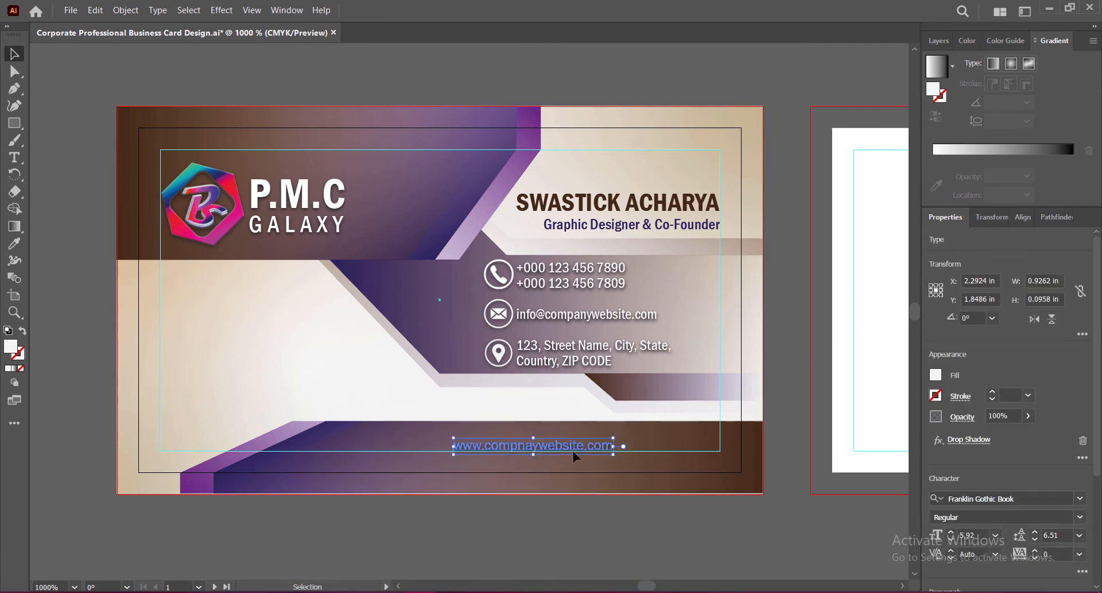
click(581, 568)
key(ctrl+s)
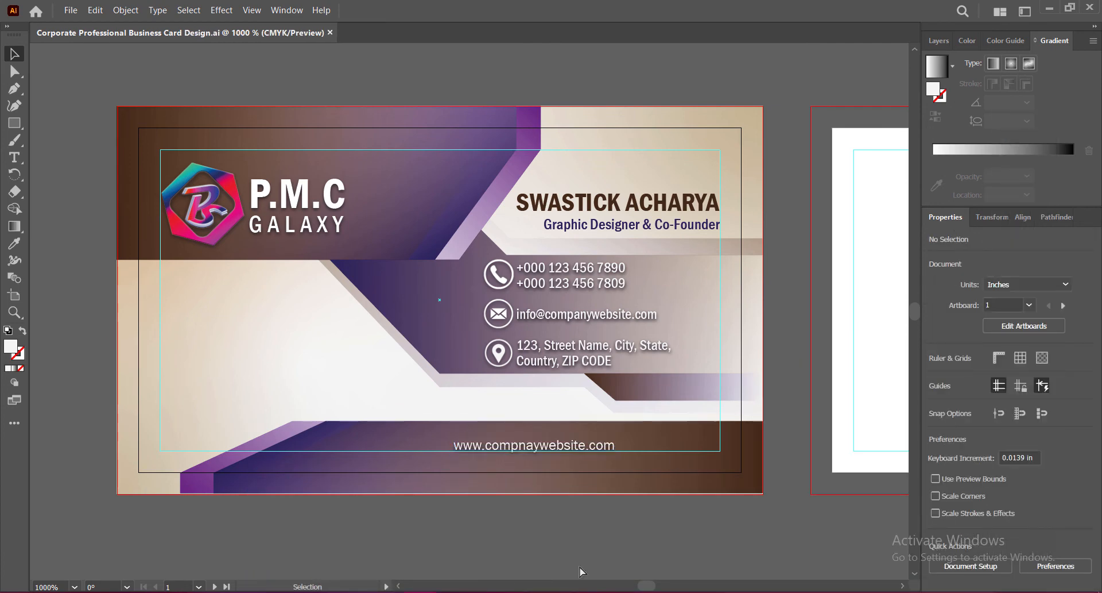
click(587, 445)
key(Left)
key(Left)
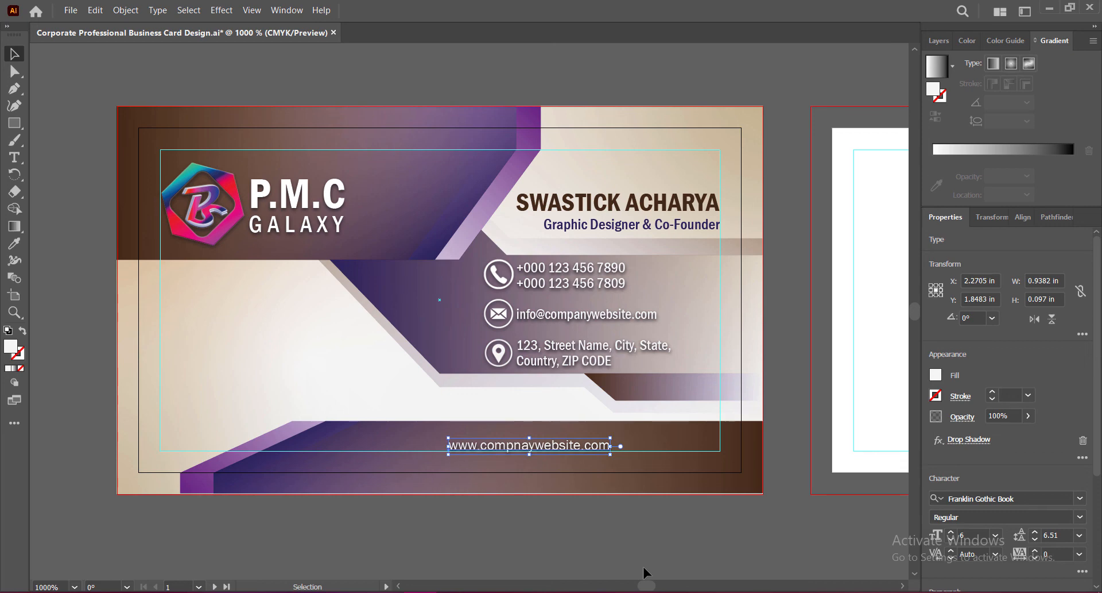
click(643, 564)
Step: Paste the QR code, scale it to about 0.44 in, place it below the logo, and save
key(ctrl+v)
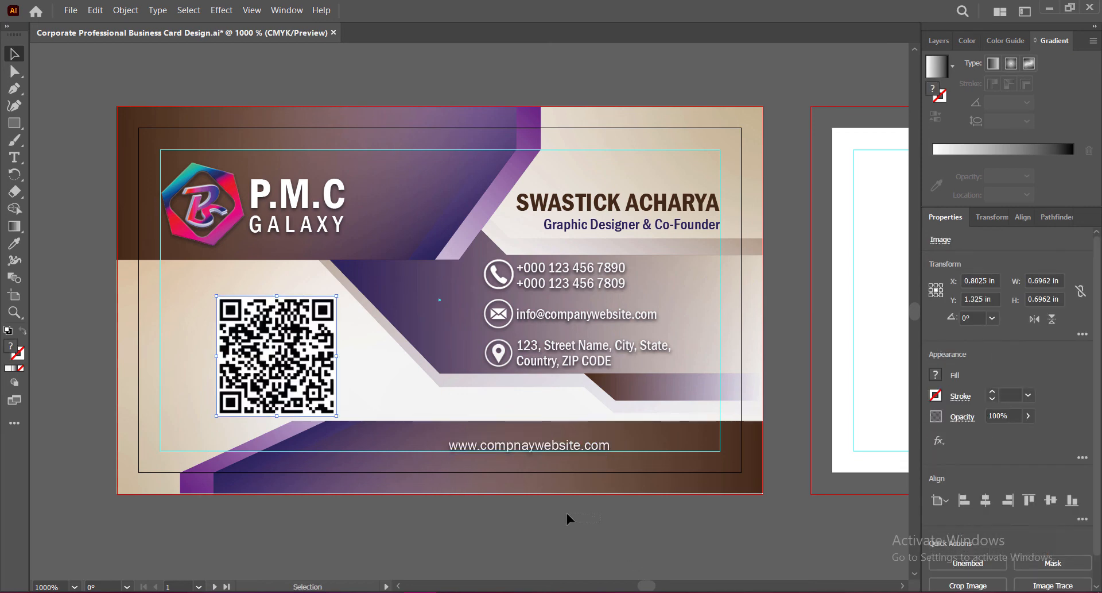
click(567, 510)
drag(305, 376, 274, 367)
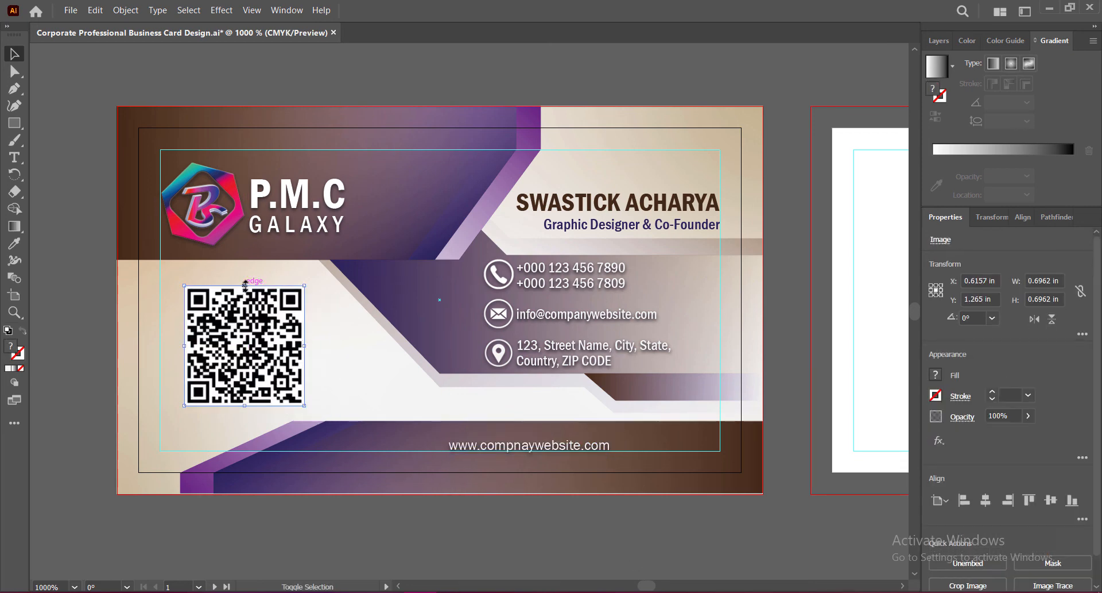
drag(245, 284, 249, 336)
drag(254, 377, 224, 346)
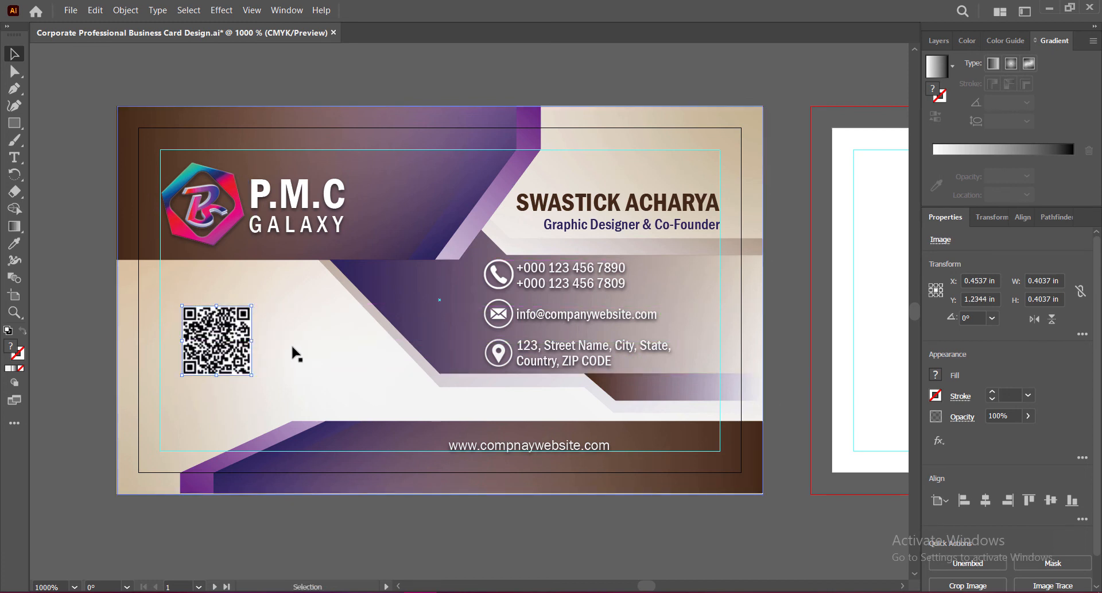
drag(251, 306, 256, 299)
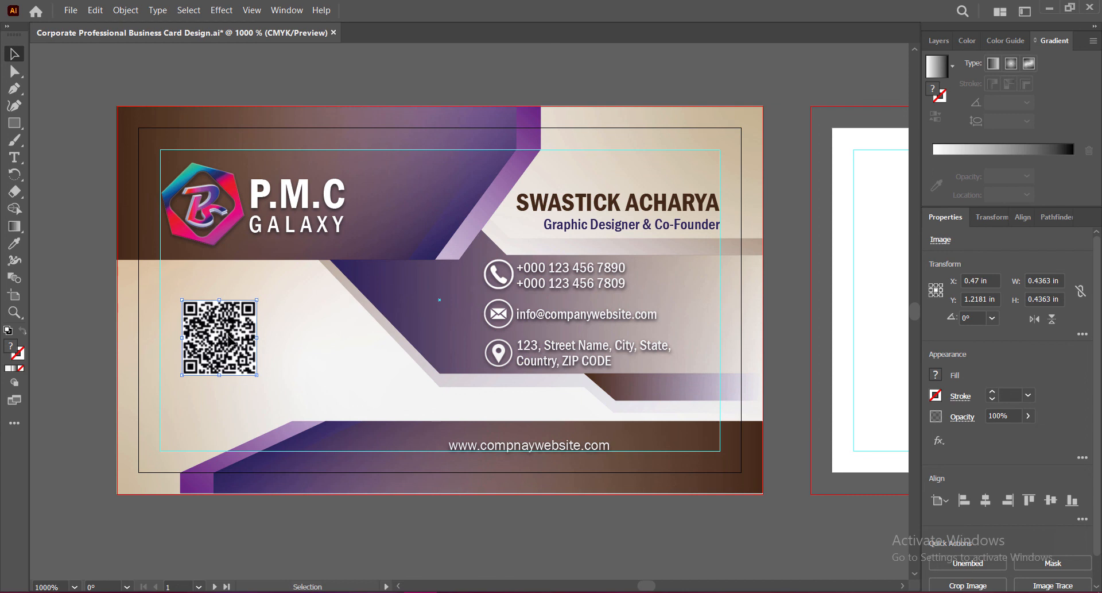
drag(229, 340, 254, 343)
click(348, 536)
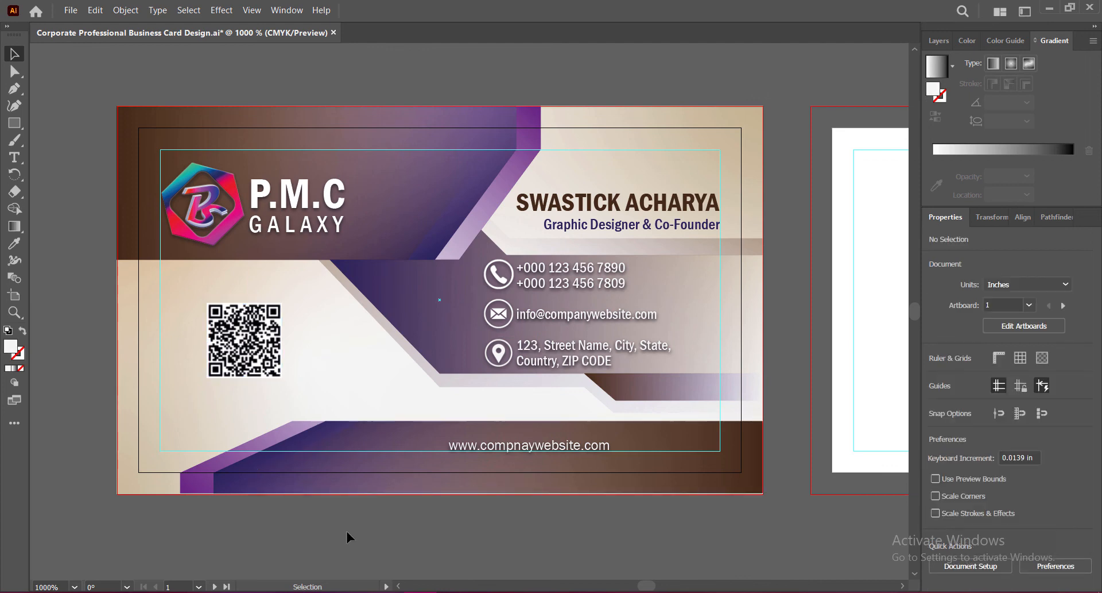
key(ctrl+s)
click(260, 352)
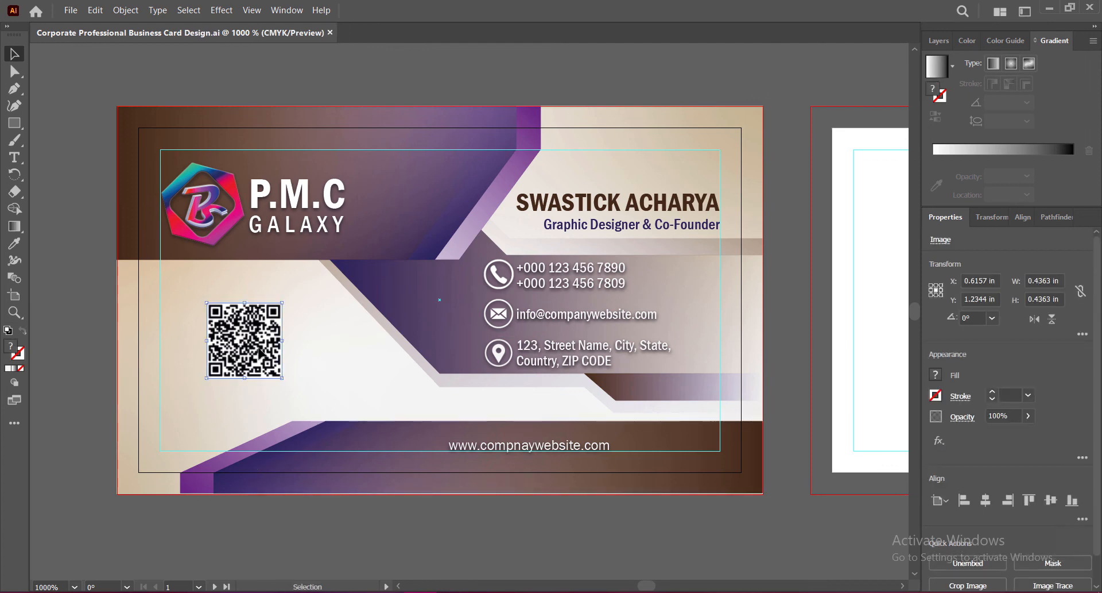
Step: Use Adjust Color Balance on the QR code, setting cyan, magenta and yellow to -51%
click(95, 10)
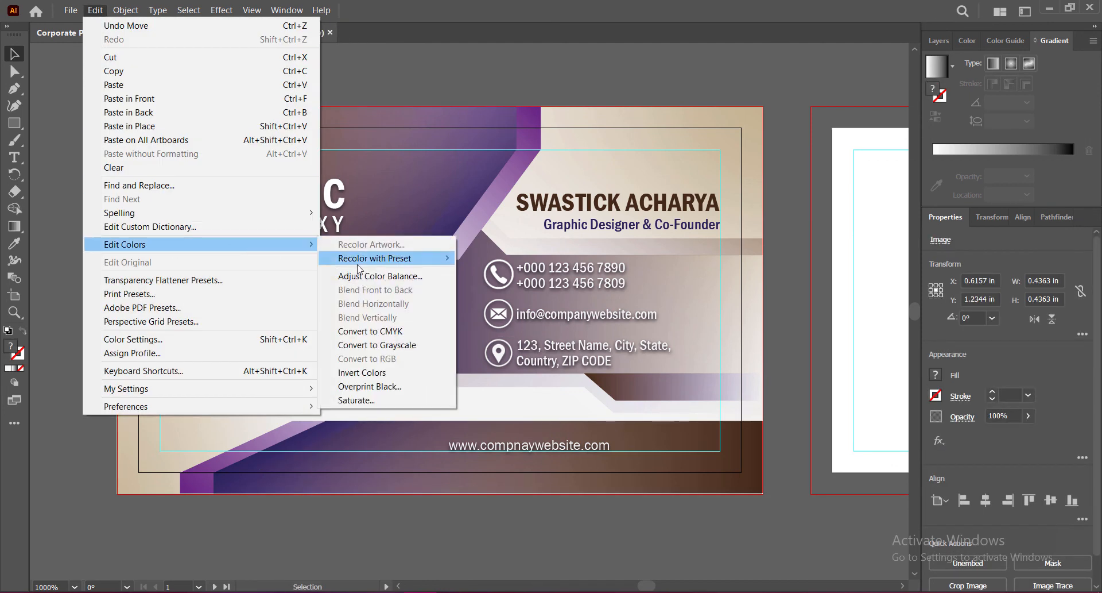
click(95, 10)
click(95, 10)
mouse_move(258, 244)
click(382, 276)
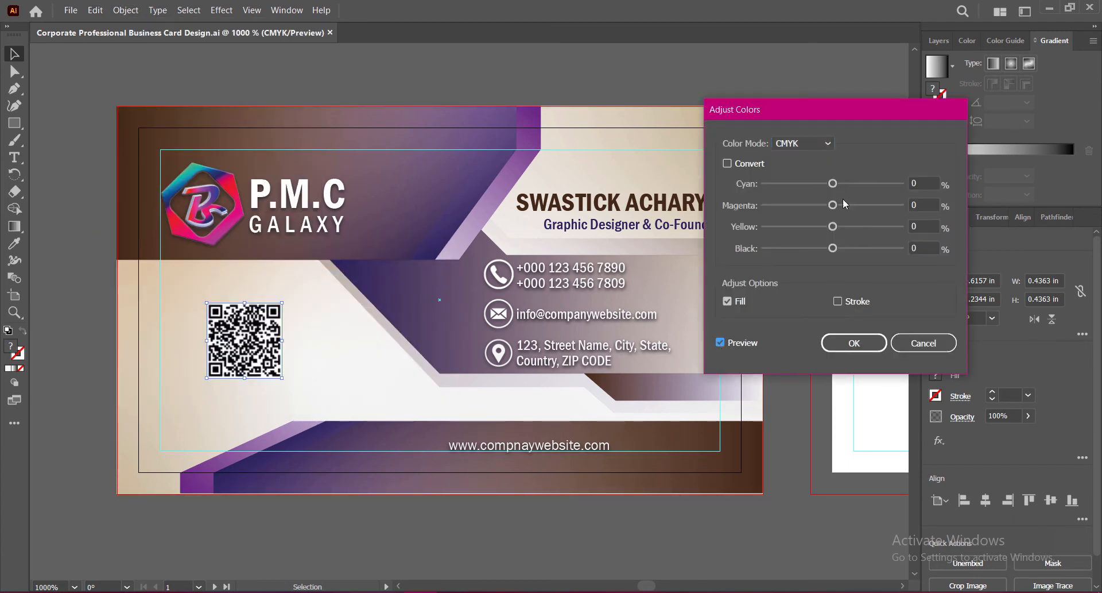
drag(833, 183, 811, 253)
key(shift+Tab)
text(-51)
double_click(922, 226)
text(51)
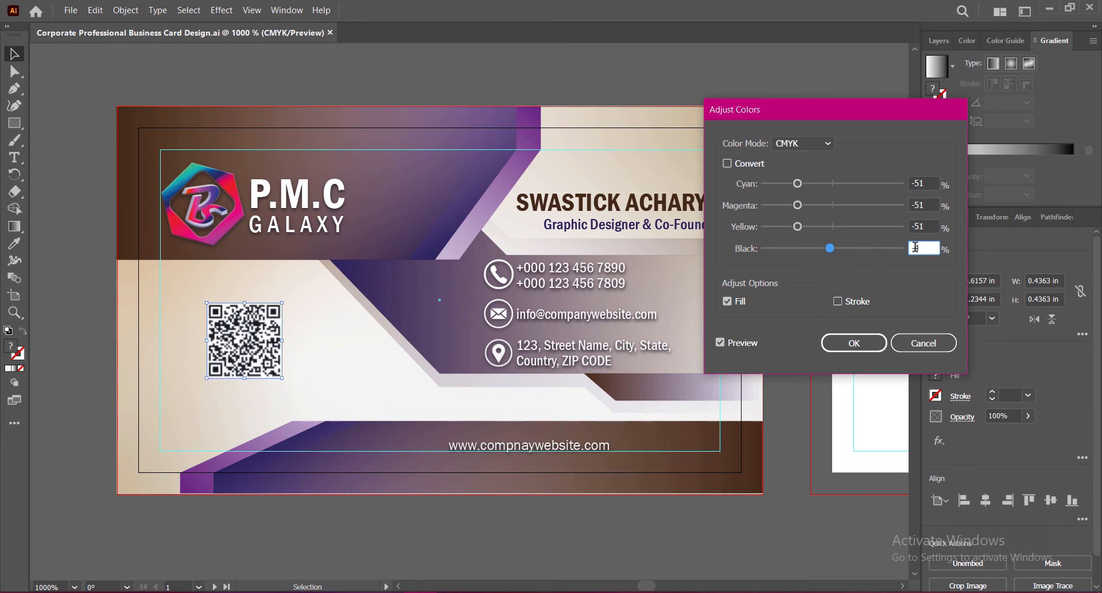
click(854, 343)
click(787, 387)
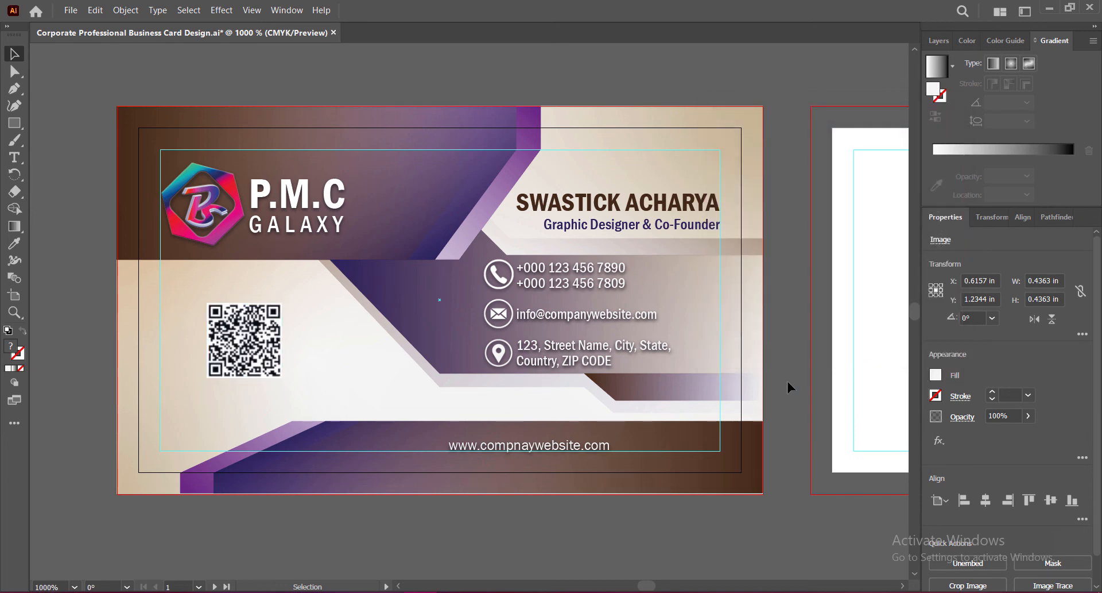
Step: Copy the background rectangle, purple diagonal and light band onto the blank second artboard
key(ctrl+s)
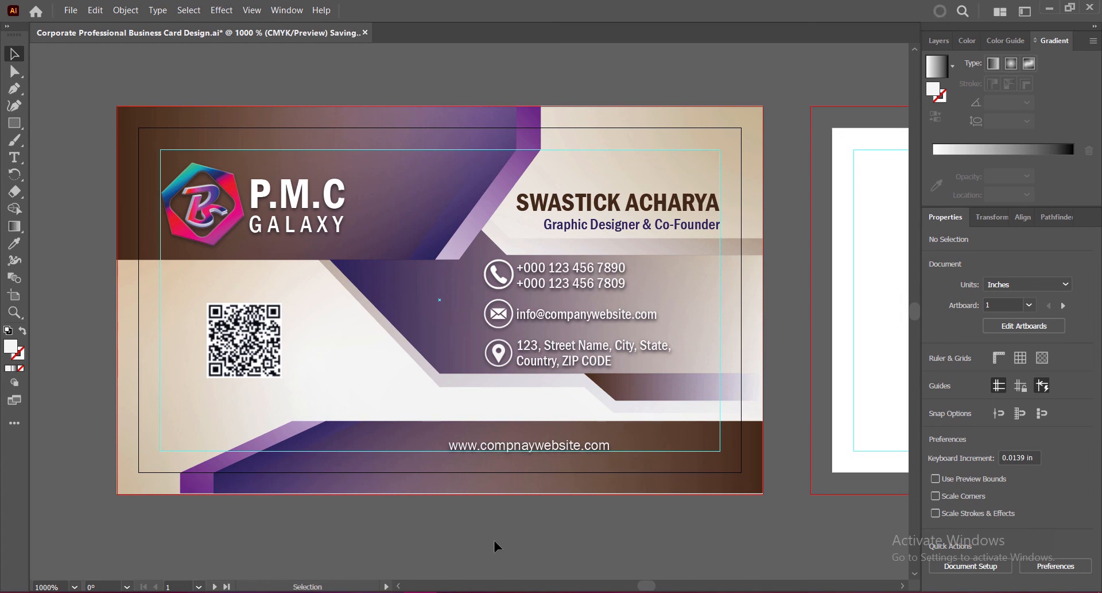
scroll(464, 299, down, 2)
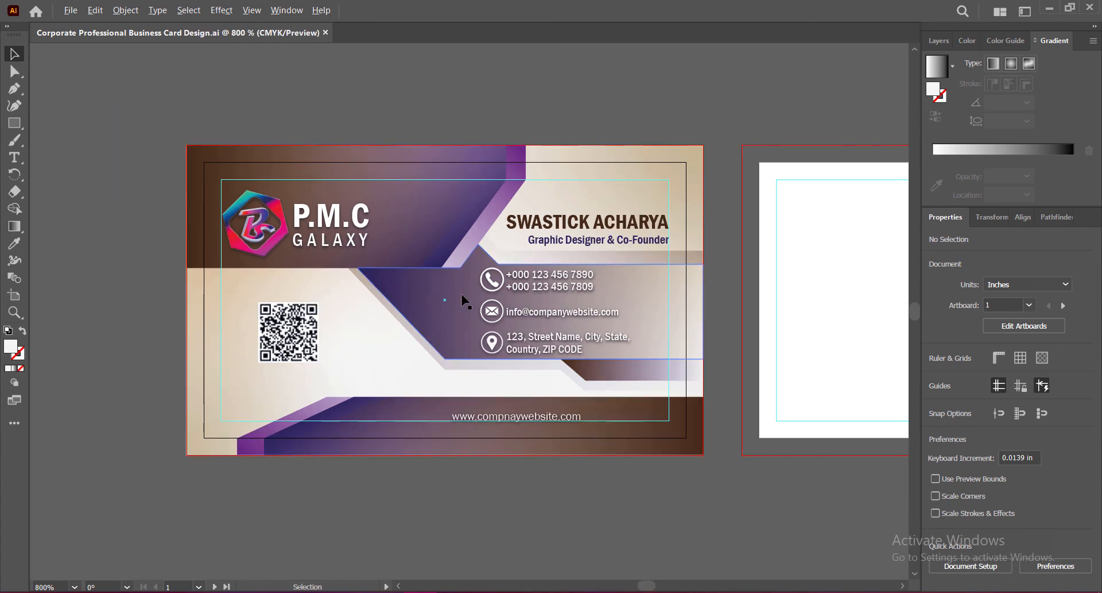
click(904, 586)
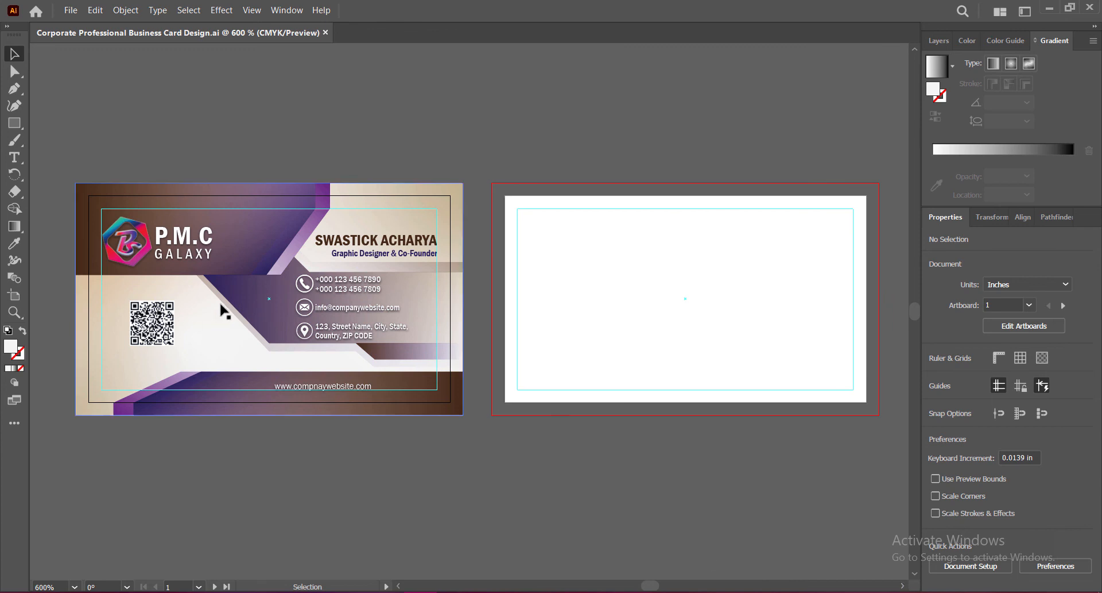
click(208, 317)
shift+click(278, 267)
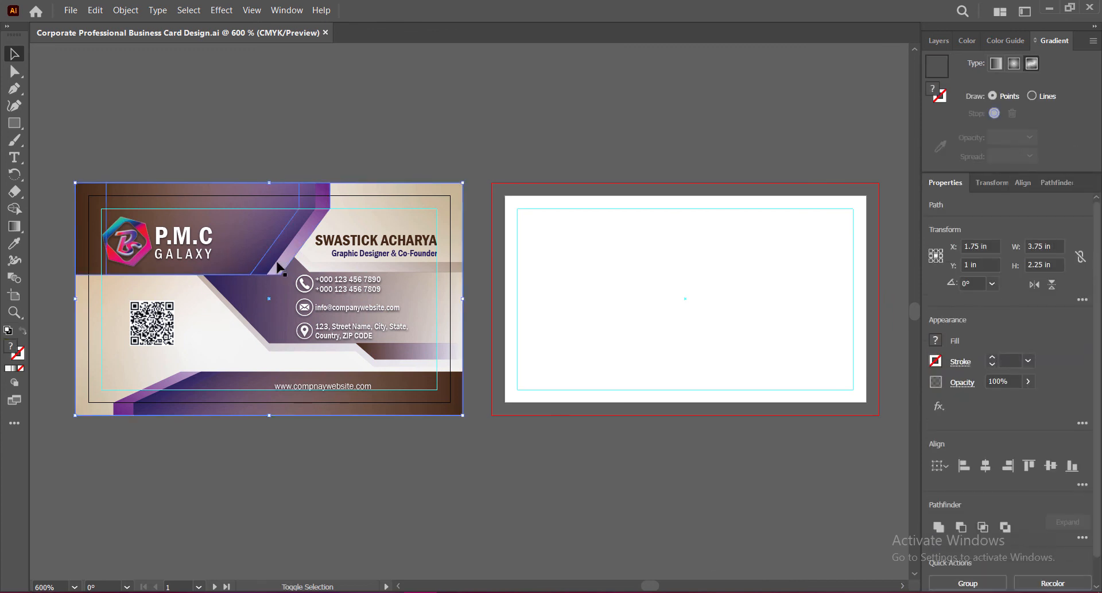
shift+click(337, 269)
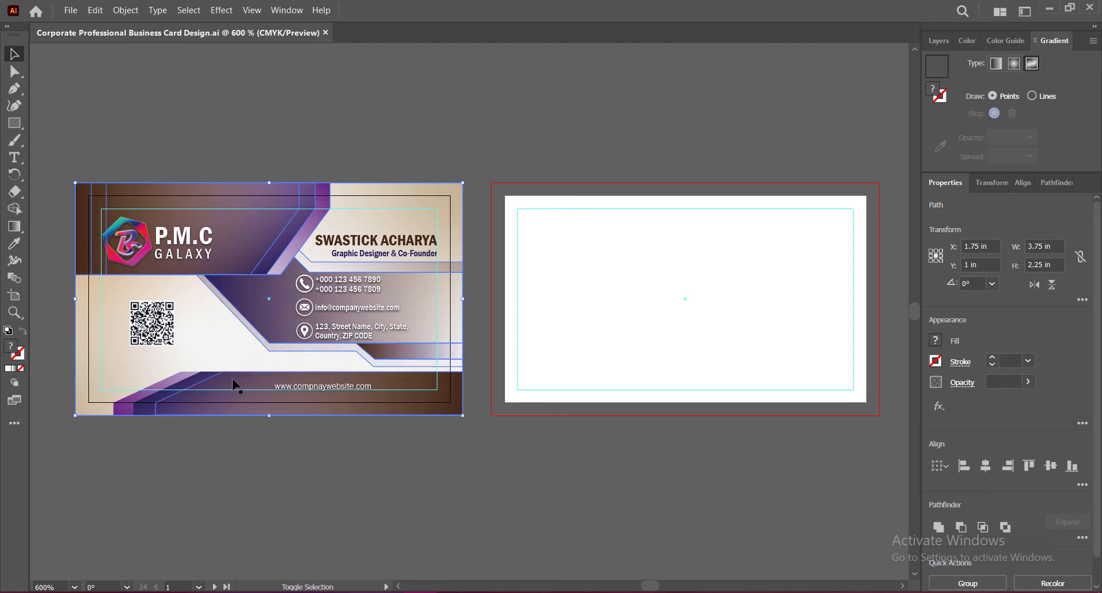
drag(217, 346, 636, 348)
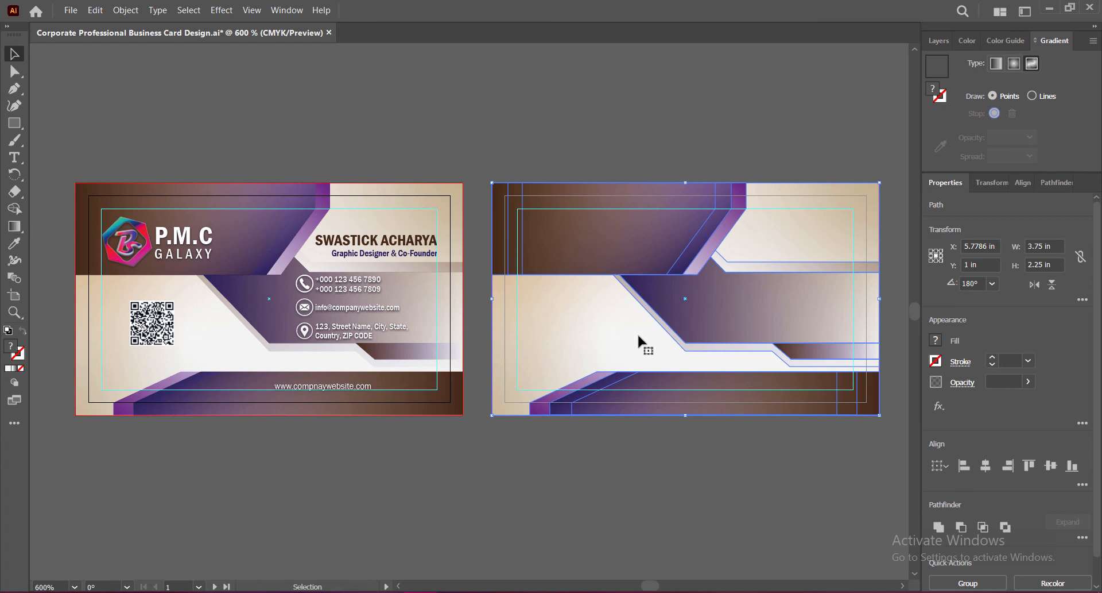
Step: Reflect the back card's background across the vertical axis
right_click(637, 333)
mouse_move(740, 255)
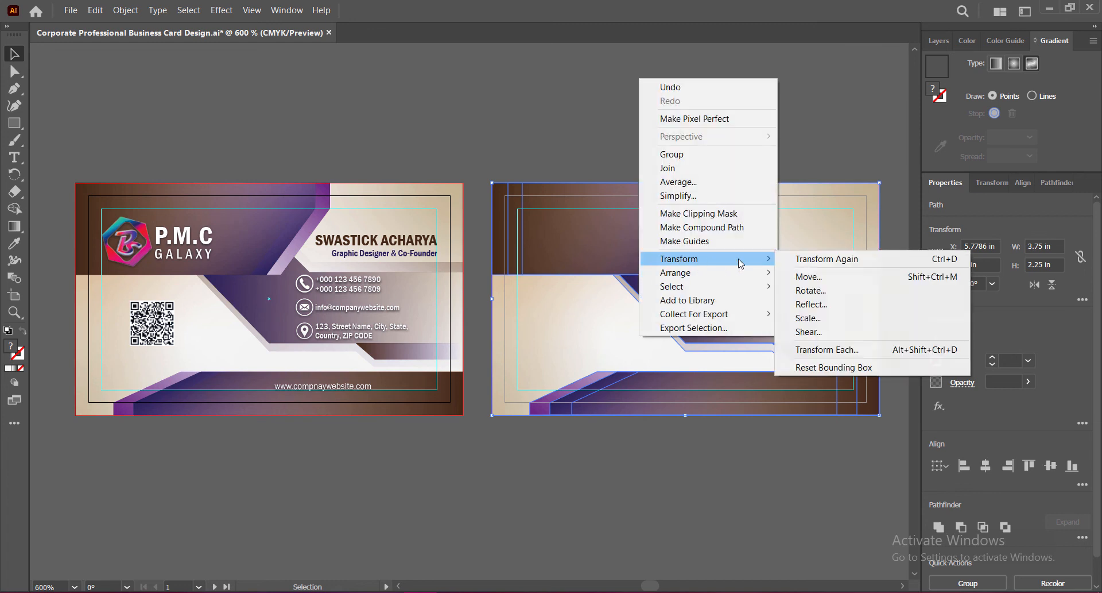
click(839, 291)
click(726, 187)
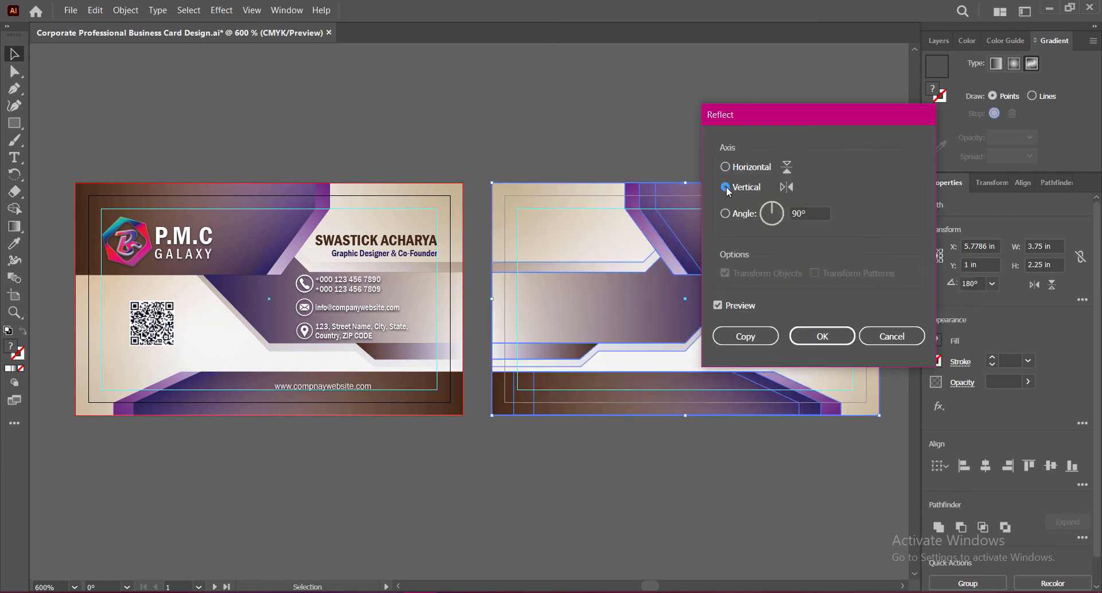
click(820, 339)
Step: Reflect the background across the horizontal axis as well, then save the document
right_click(761, 314)
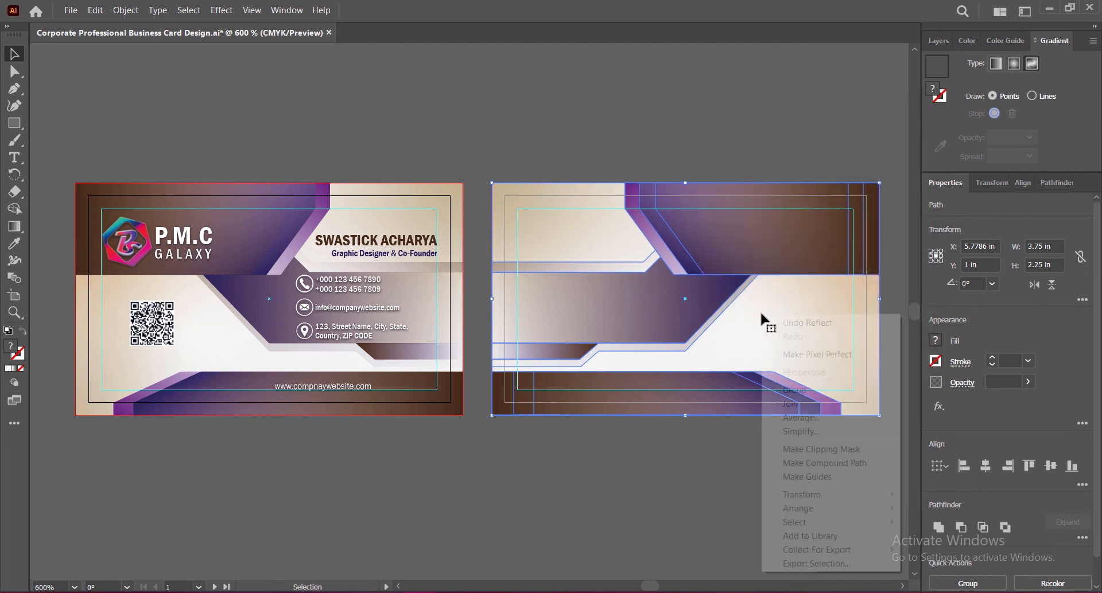
mouse_move(901, 498)
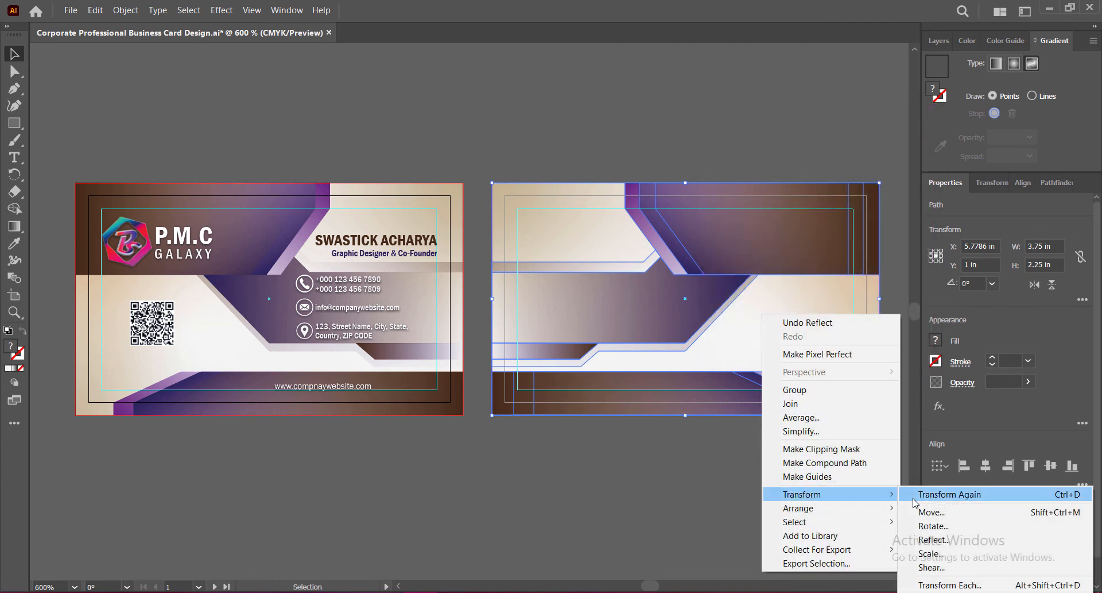
click(925, 539)
click(726, 167)
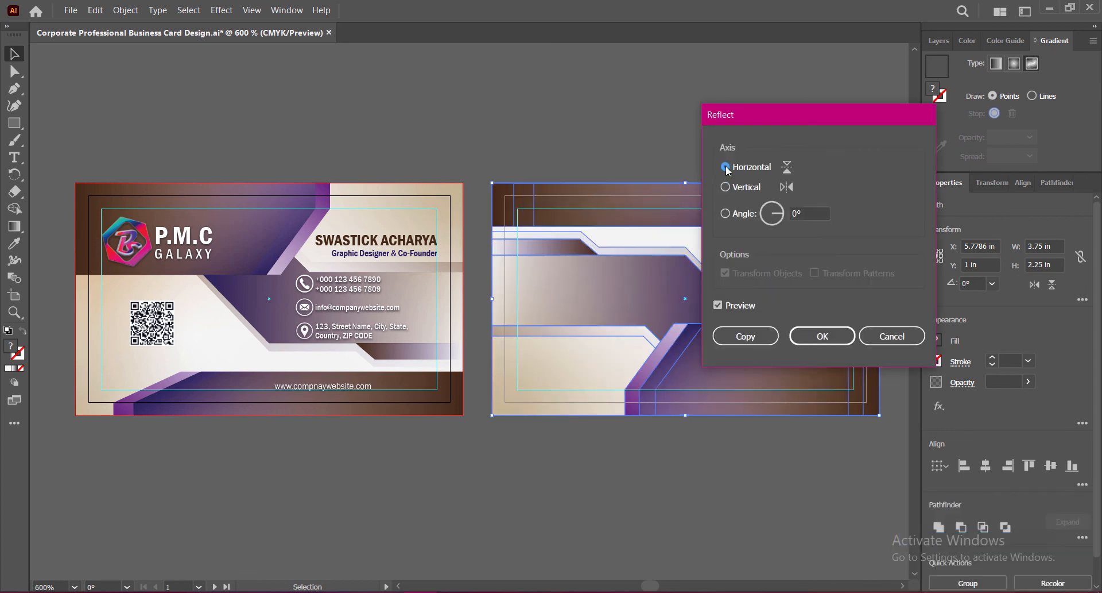
drag(769, 121, 718, 202)
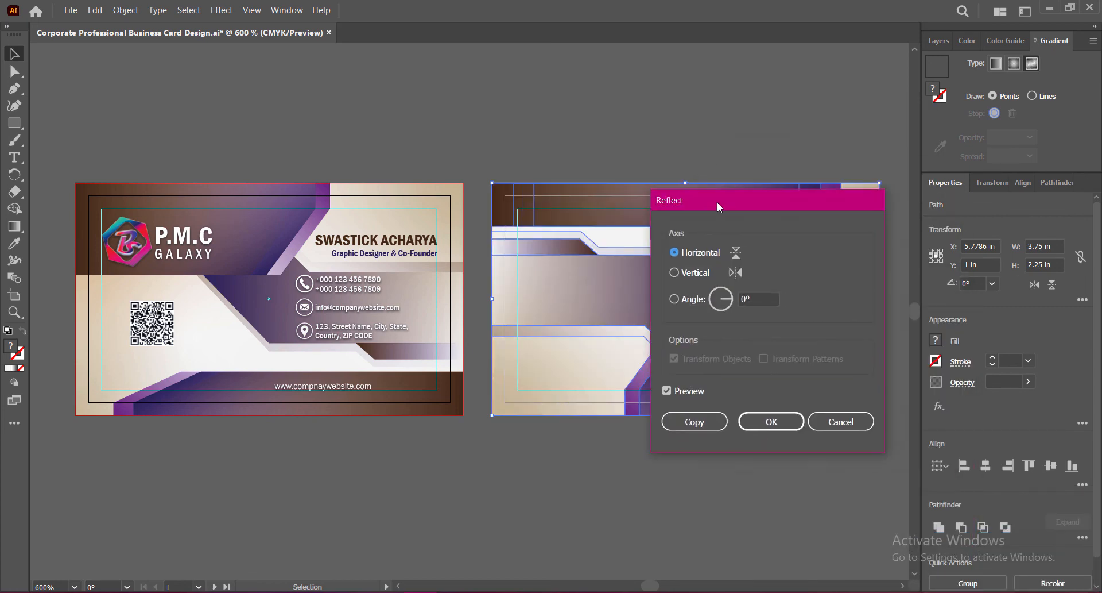
click(766, 426)
click(857, 469)
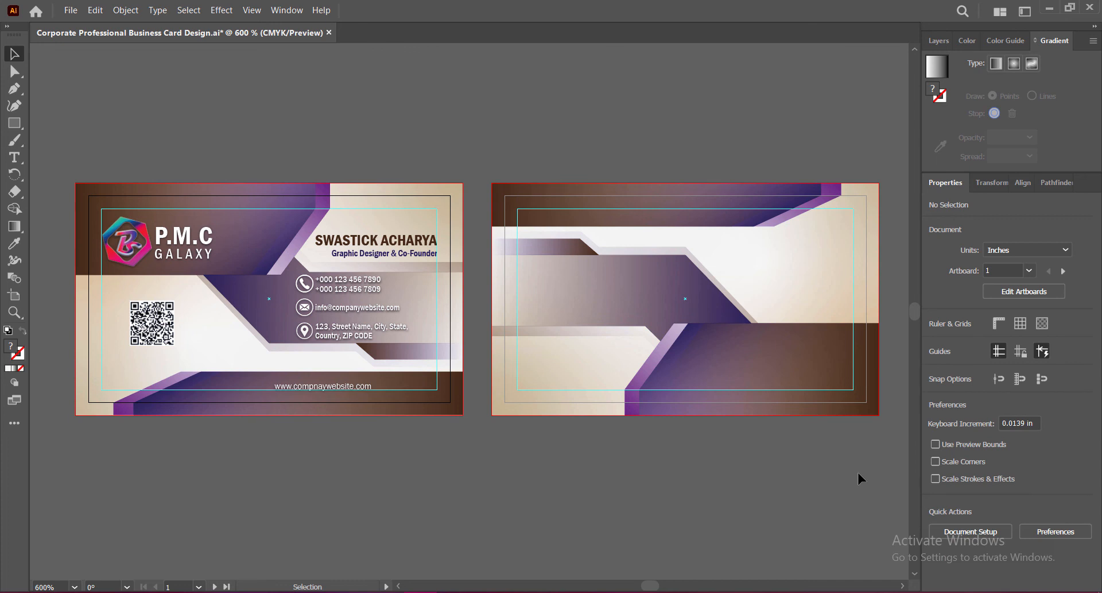
key(ctrl+s)
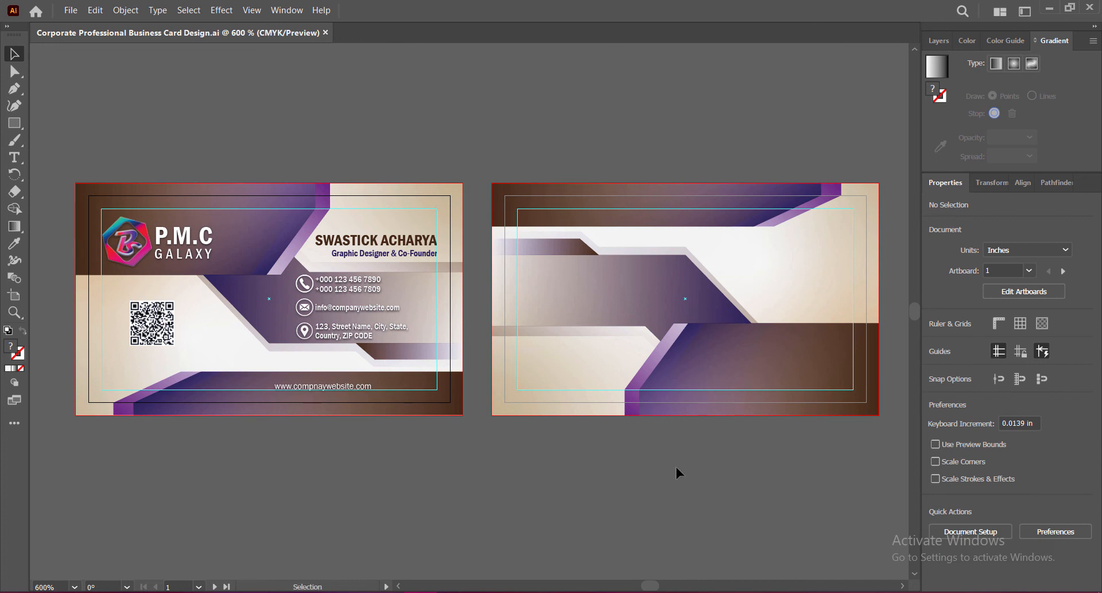
Step: Copy the logo and P.M.C GALAXY name to the back card's lower-right band, shrink slightly, and fine-position
click(127, 241)
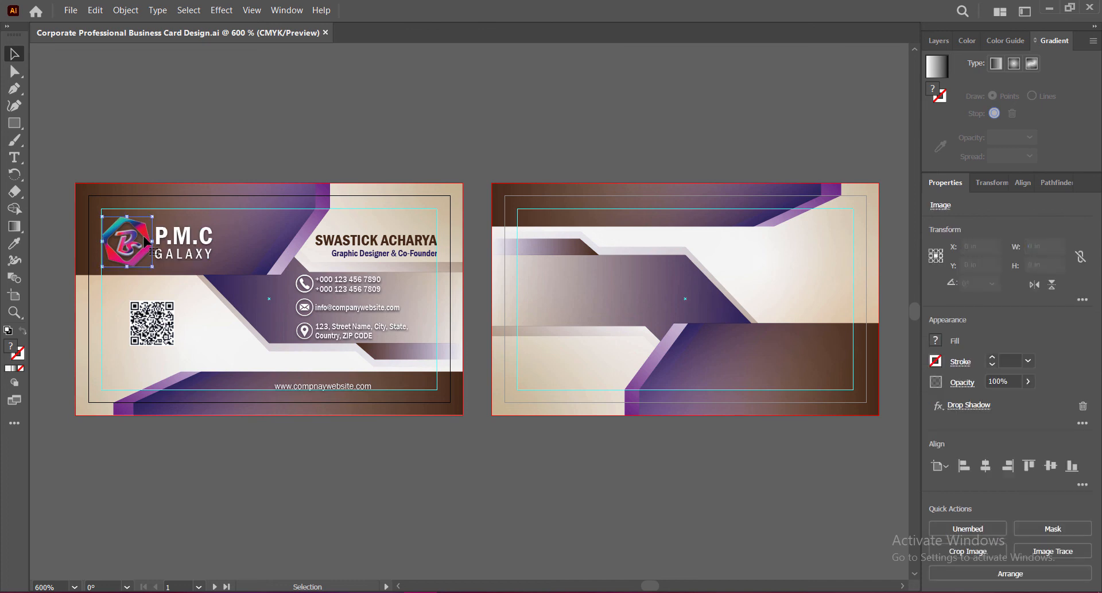
shift+click(182, 247)
drag(183, 247, 854, 357)
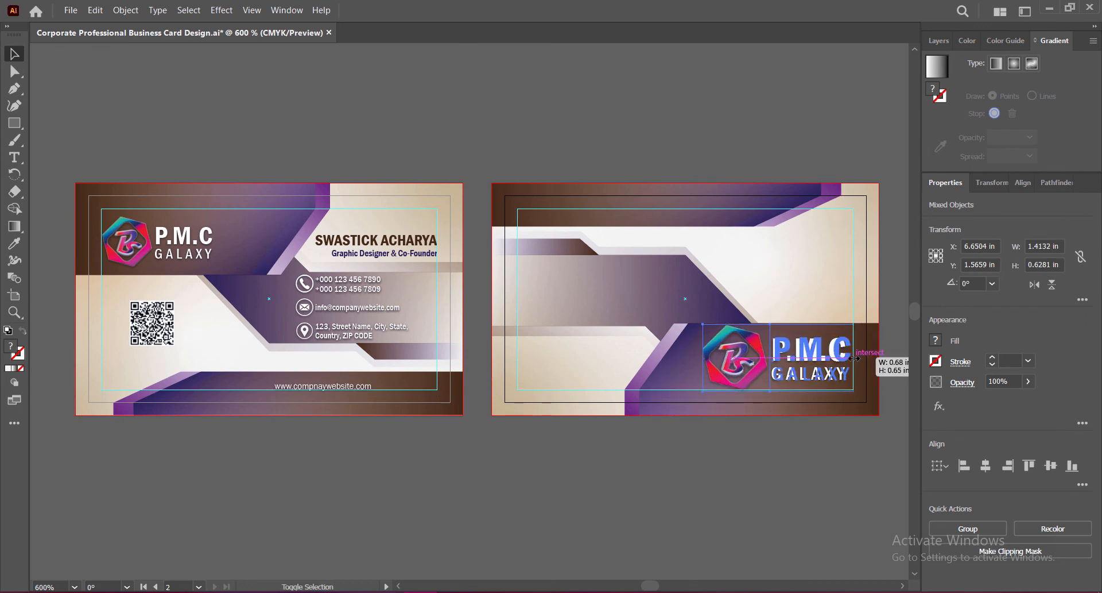
drag(778, 324, 778, 329)
key(Up)
key(Up)
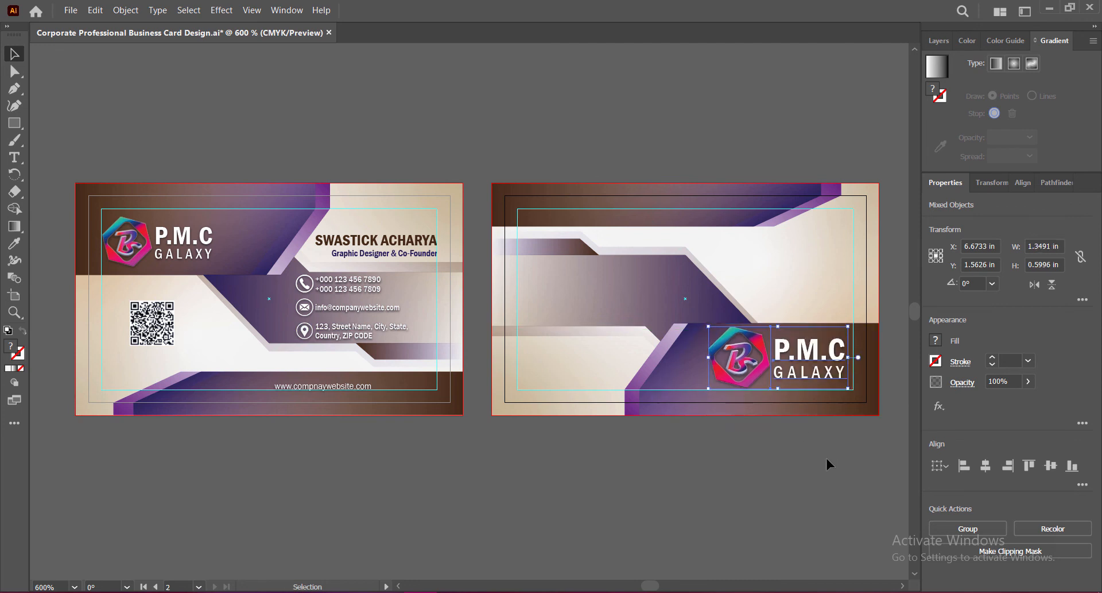
key(Left)
key(Left)
key(Left)
key(Left)
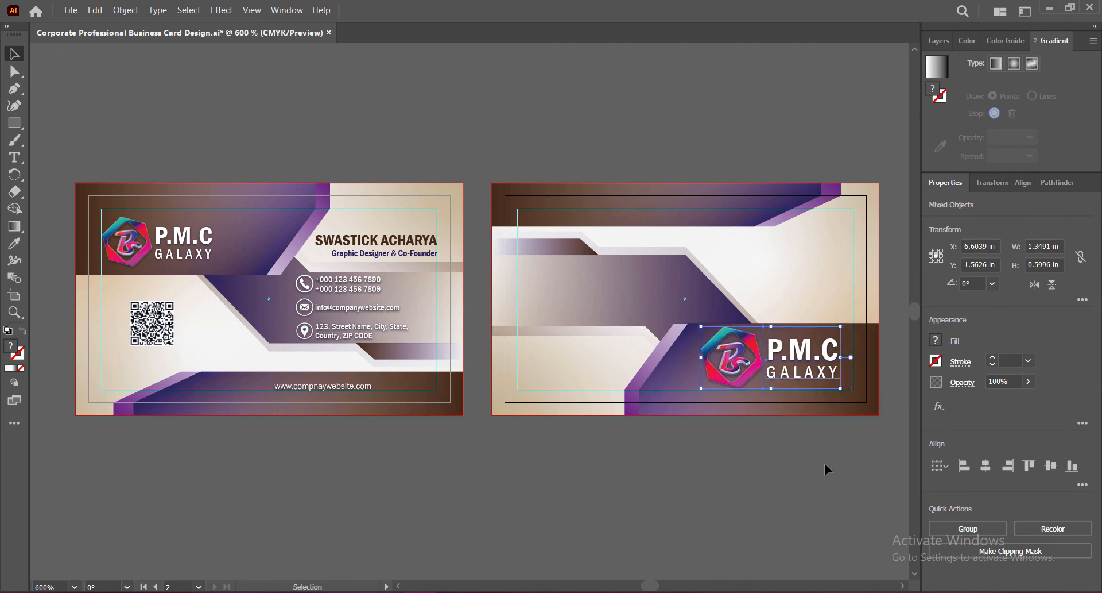
key(Right)
key(Right)
key(Right)
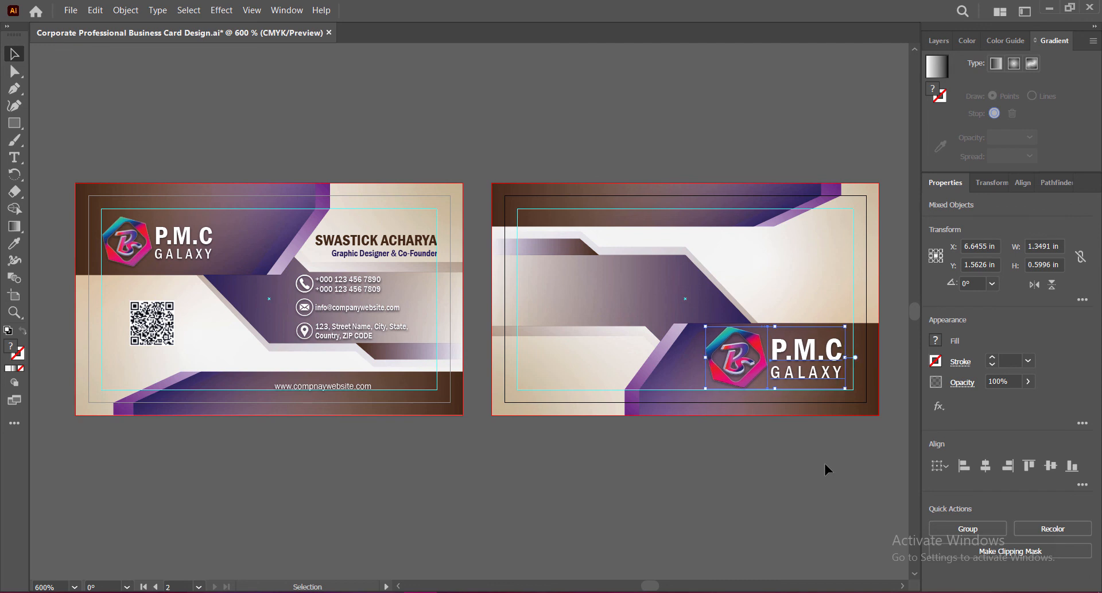
key(Down)
key(Down)
key(Down)
key(Down)
key(Down)
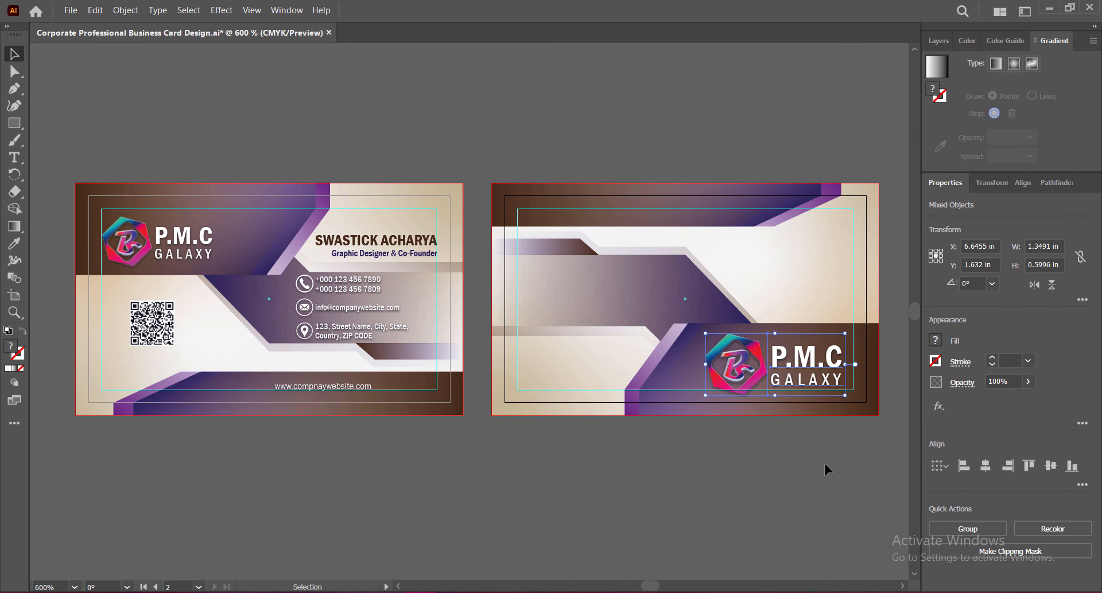
key(Up)
key(Right)
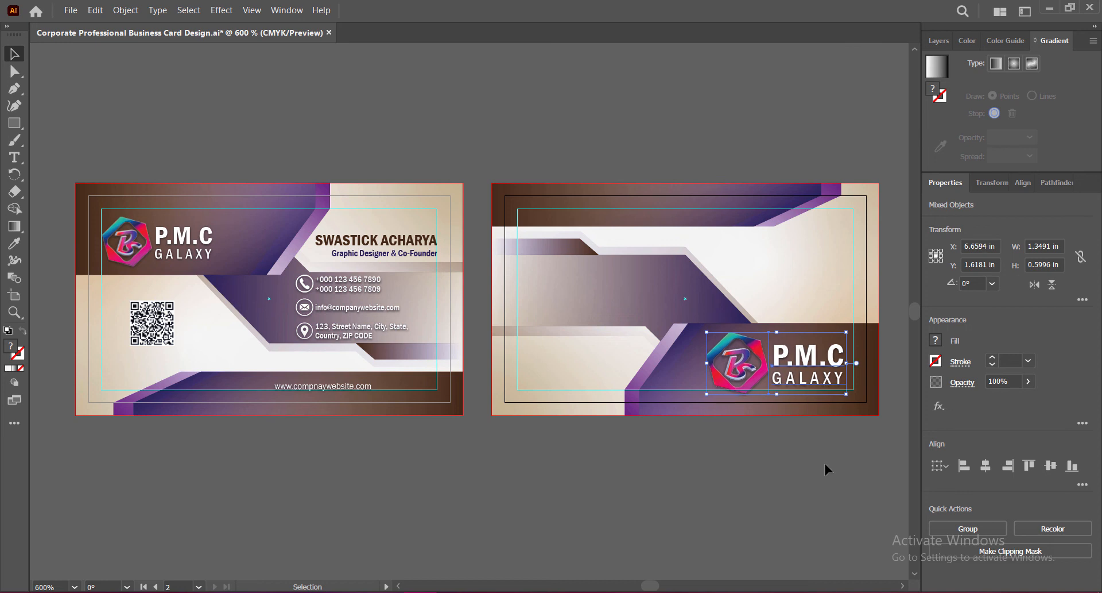
click(825, 463)
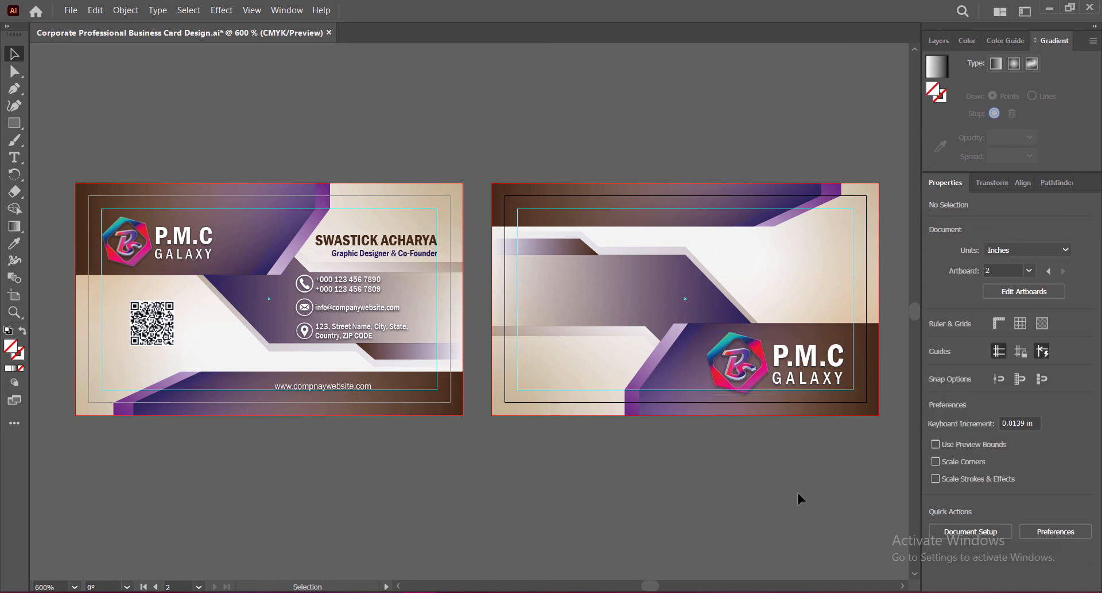
click(320, 388)
key(ctrl+s)
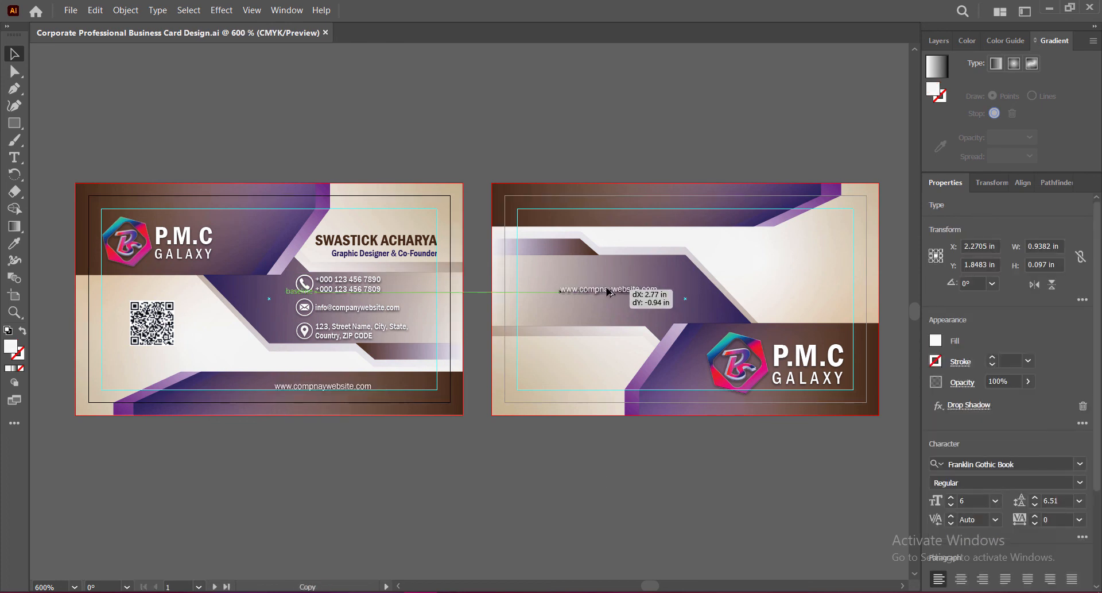
drag(610, 292, 607, 305)
scroll(680, 279, up, 1)
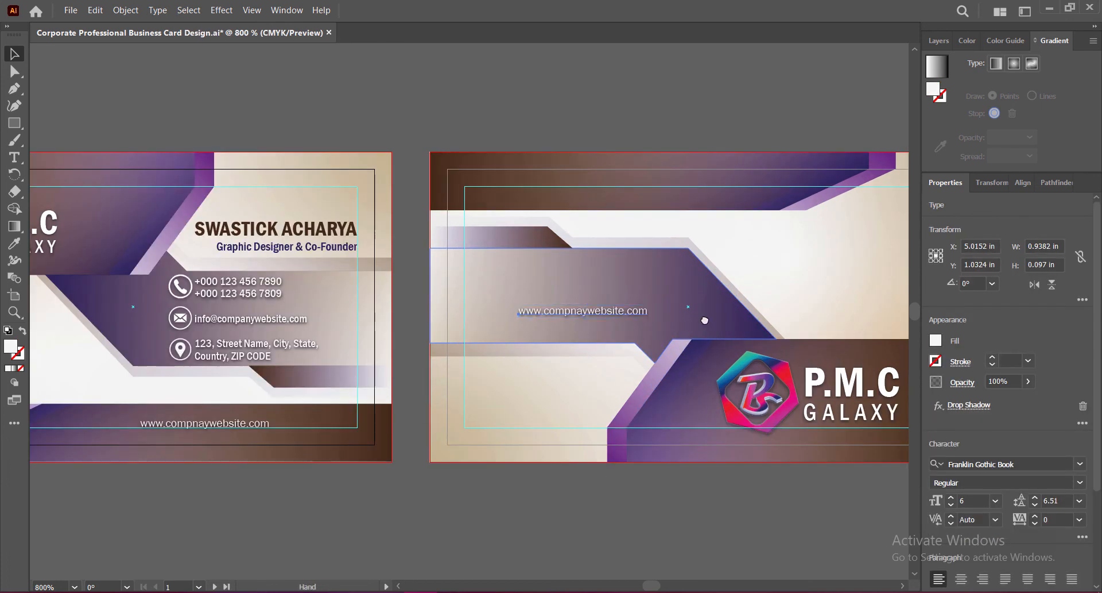
drag(705, 320, 563, 313)
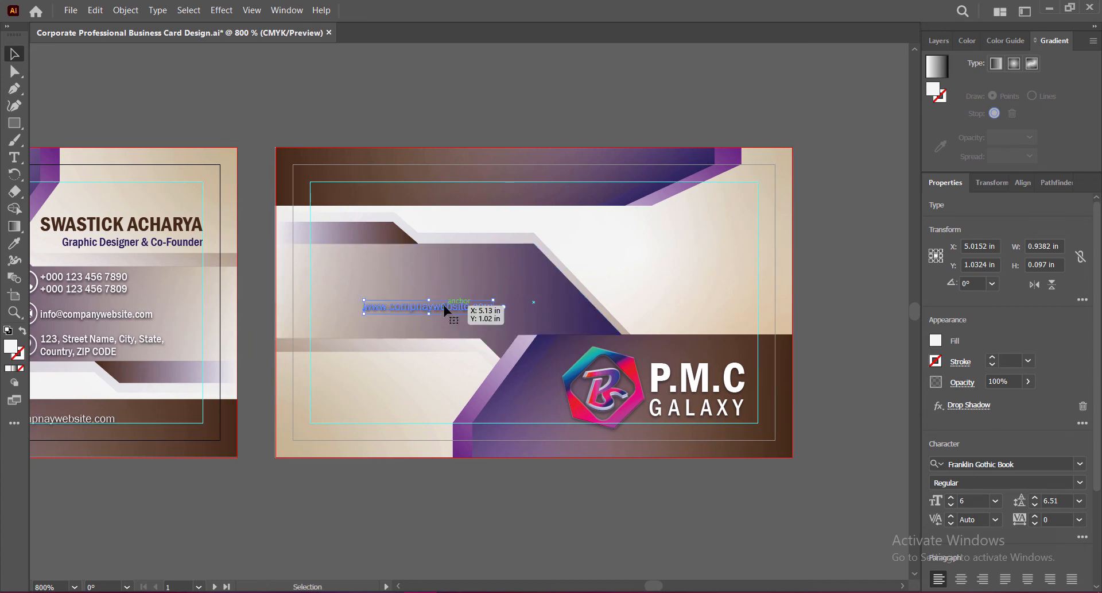
Step: Resize the copied website text, settling on 8 pt, and shift it right
click(951, 497)
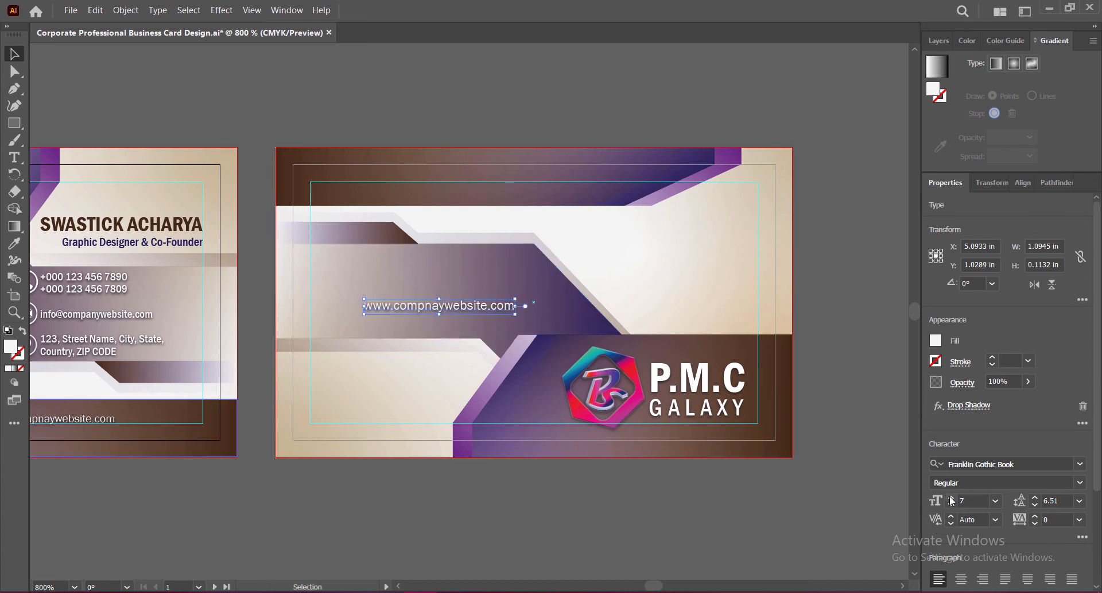
click(951, 497)
click(951, 497)
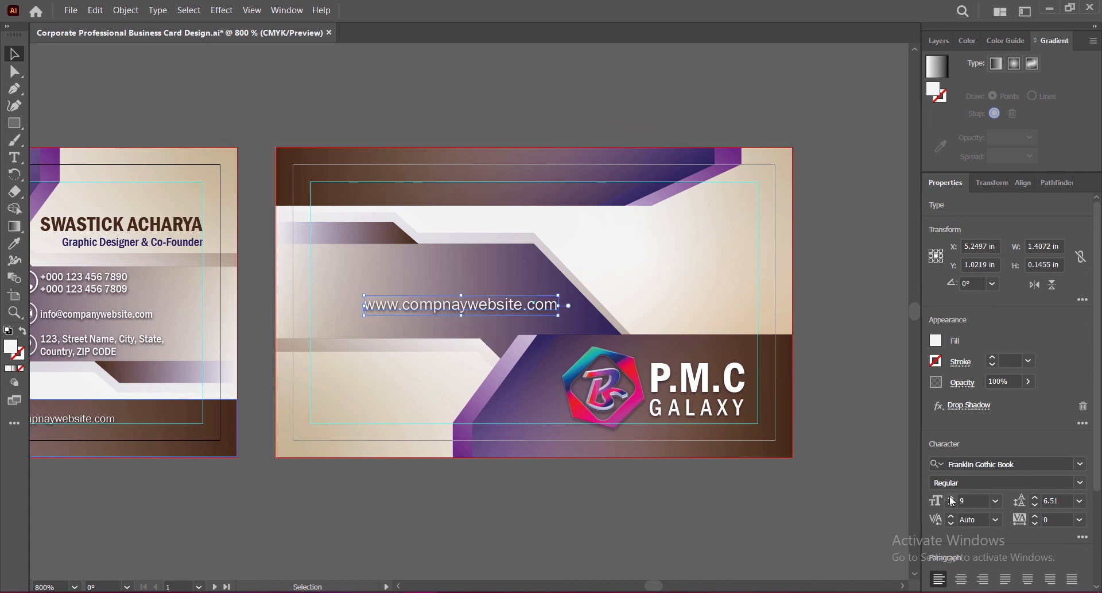
scroll(520, 296, down, 1)
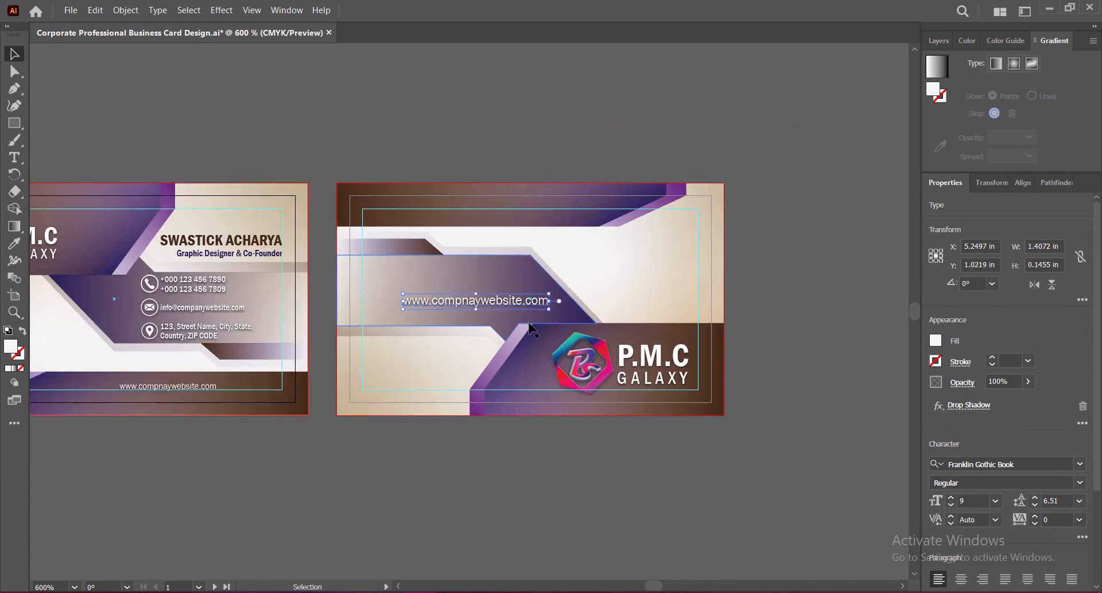
mouse_move(512, 301)
mouse_down()
mouse_move(494, 301)
mouse_move(529, 304)
mouse_up()
click(802, 358)
click(951, 504)
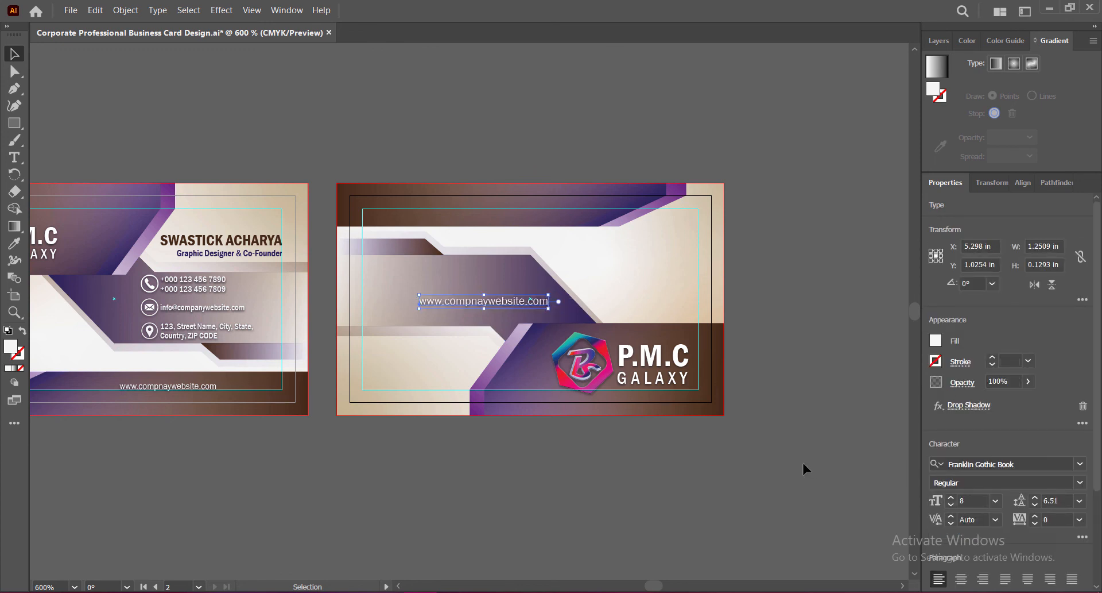
Step: Nudge the website text up and right with the arrow keys
key(Right)
key(Right)
key(Right)
key(Right)
key(Right)
key(Up)
key(Left)
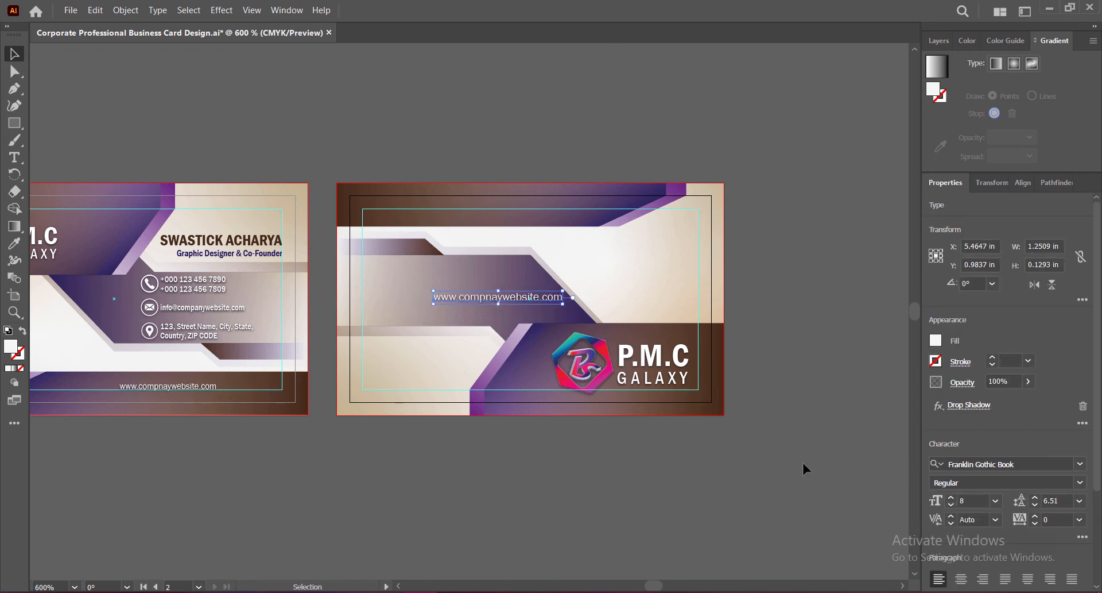
click(803, 464)
key(ctrl+z)
key(Up)
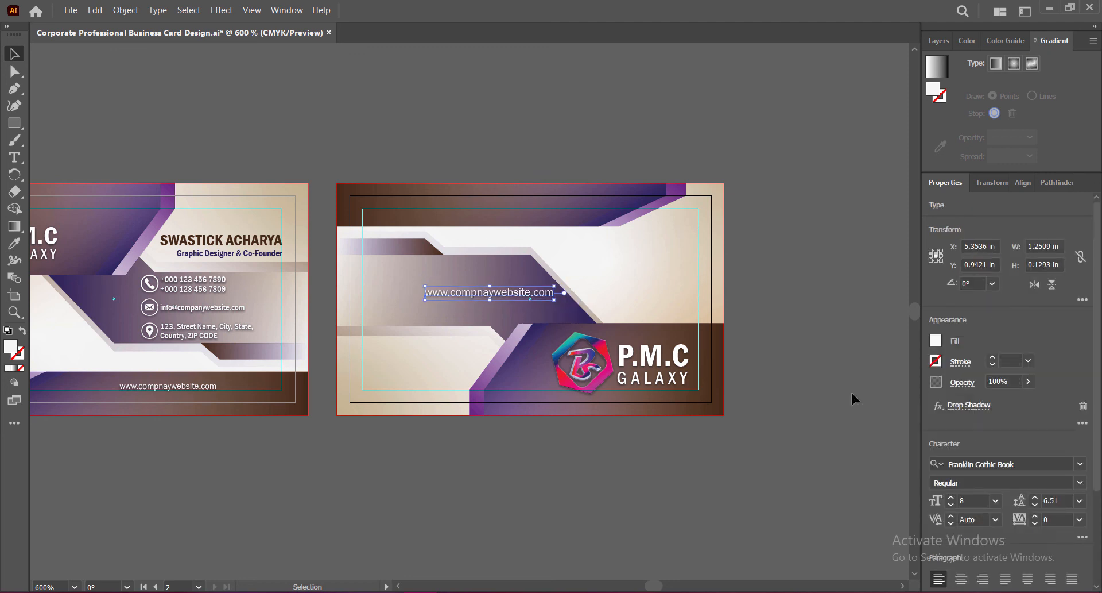
key(Right)
click(850, 395)
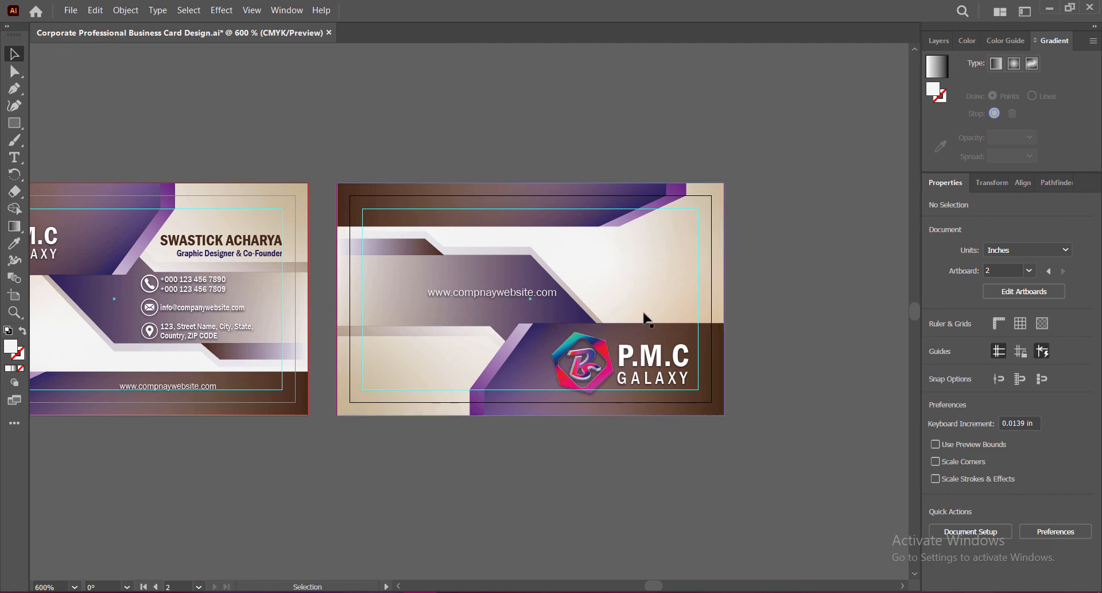
Step: Nudge the URL text down, right and up, then check its placement
click(517, 294)
key(Down)
key(Down)
key(Down)
key(Down)
key(Down)
key(Down)
key(Down)
key(Down)
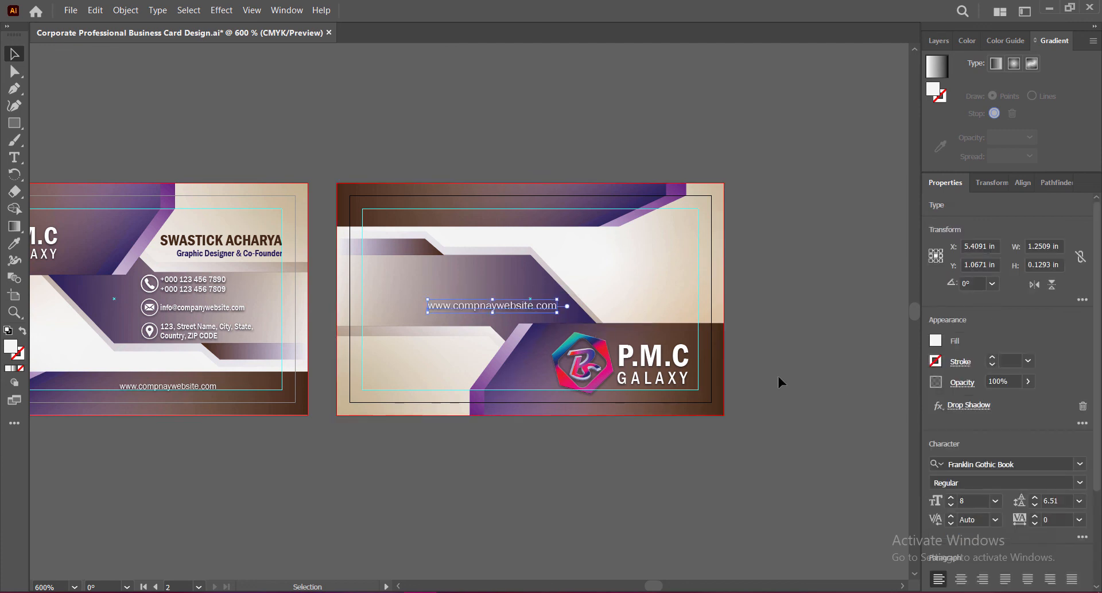
key(Right)
key(Right)
key(Right)
key(Right)
key(Right)
key(Right)
key(Right)
key(Right)
key(Up)
key(Up)
key(Up)
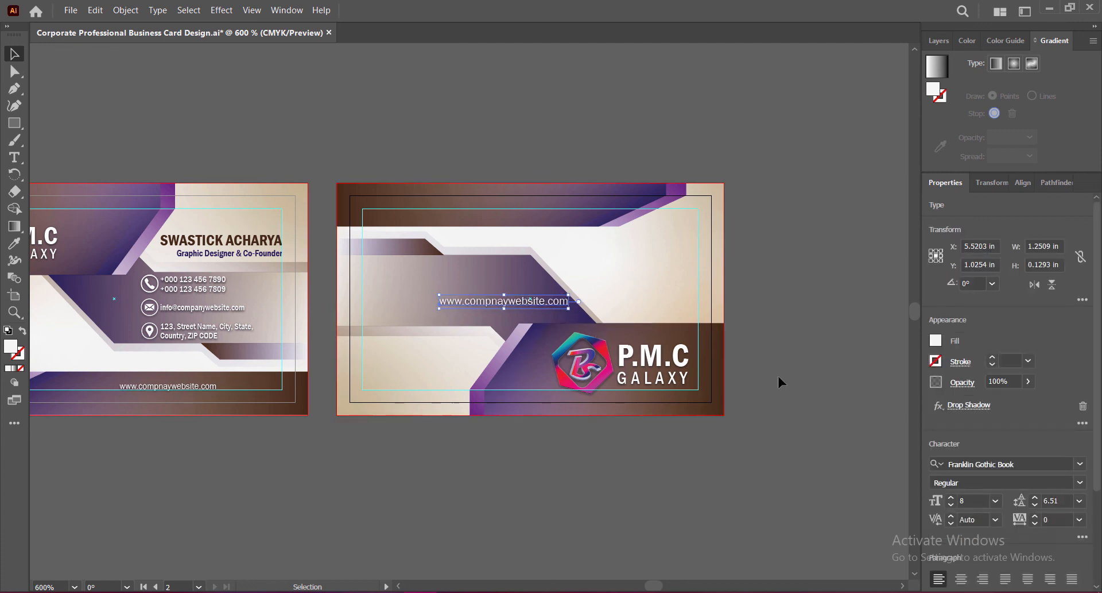
click(778, 373)
Step: Fine-tune the URL text slightly left and up until it sits centred in the band
click(536, 303)
key(Left)
key(Left)
key(Left)
key(Left)
key(Left)
key(Left)
key(Left)
key(Up)
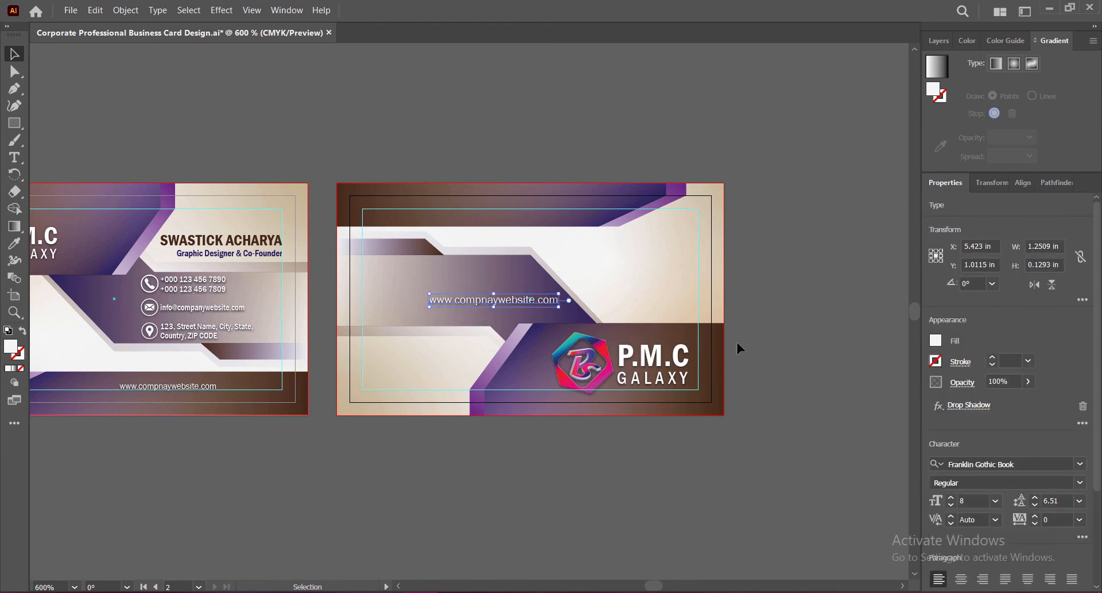
click(737, 343)
click(494, 299)
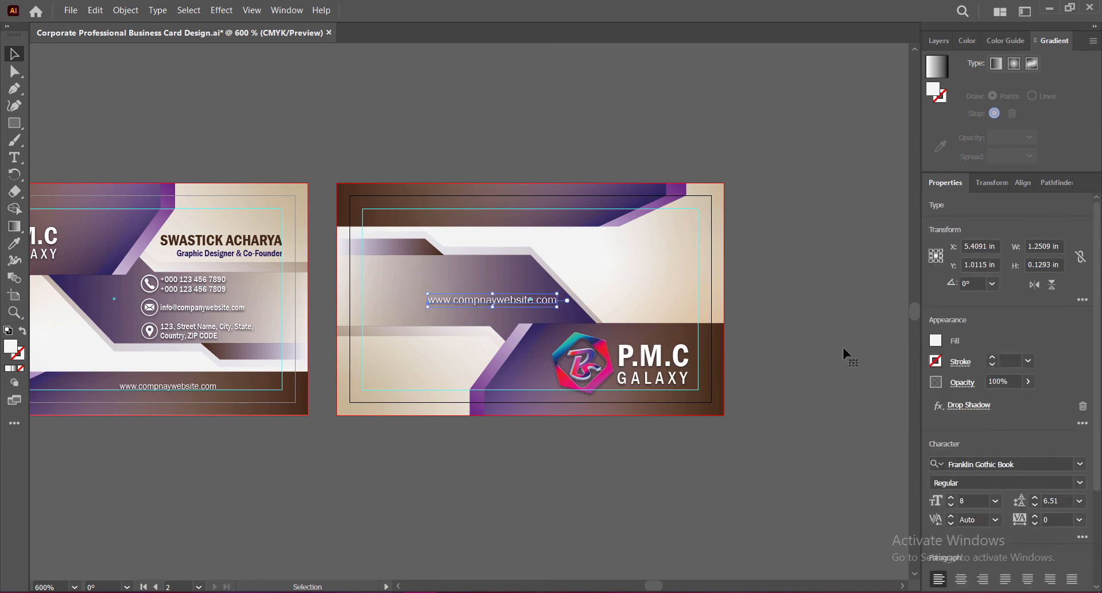
key(Left)
key(Left)
click(845, 352)
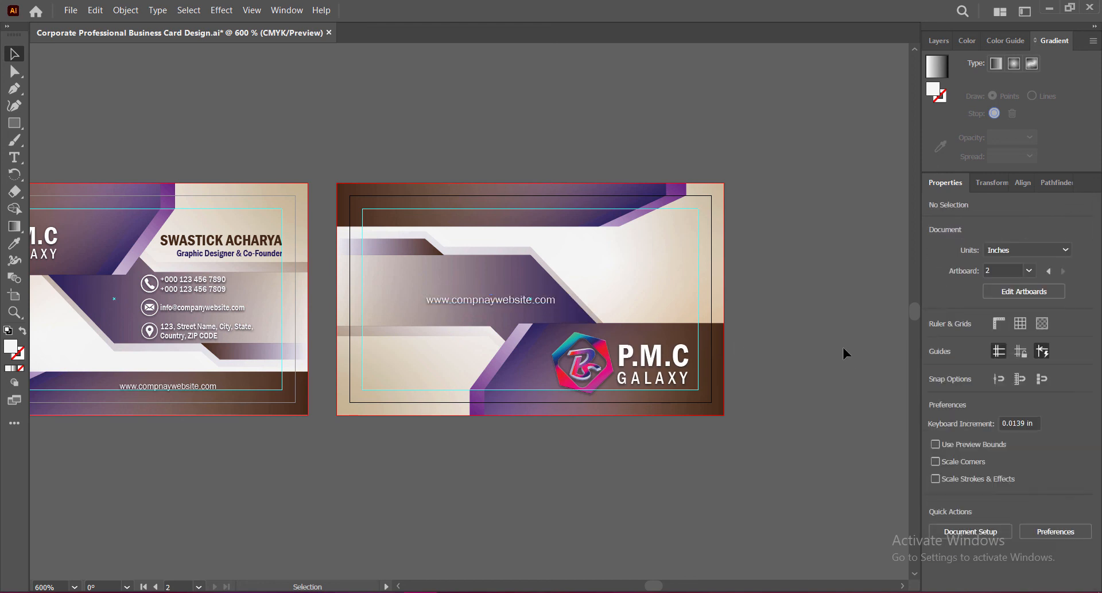
key(ctrl+z)
key(ctrl+z)
key(ctrl+z)
key(ctrl+z)
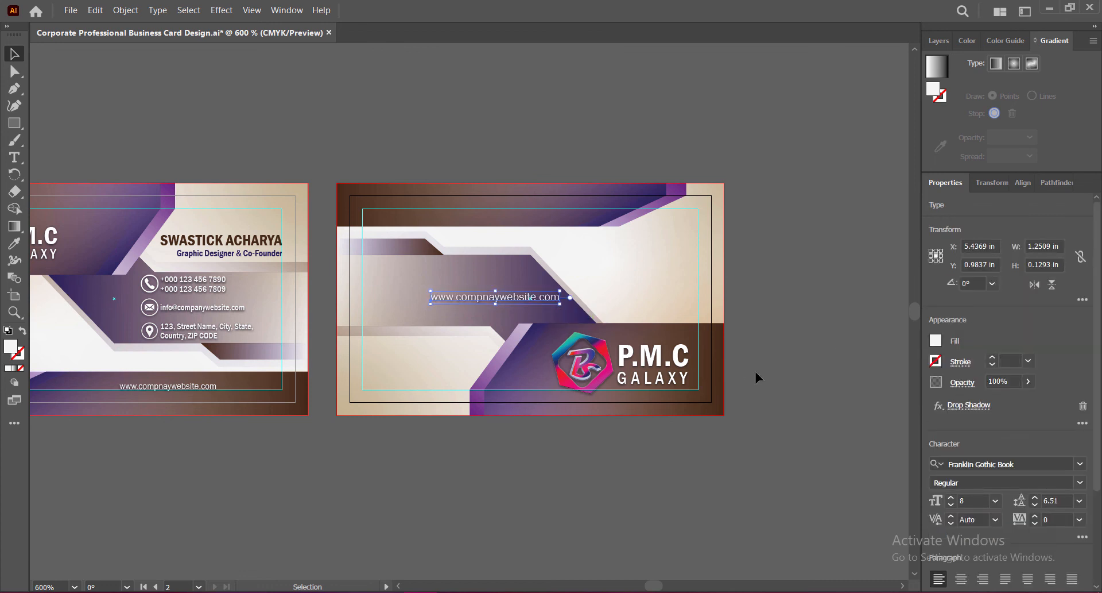
click(771, 373)
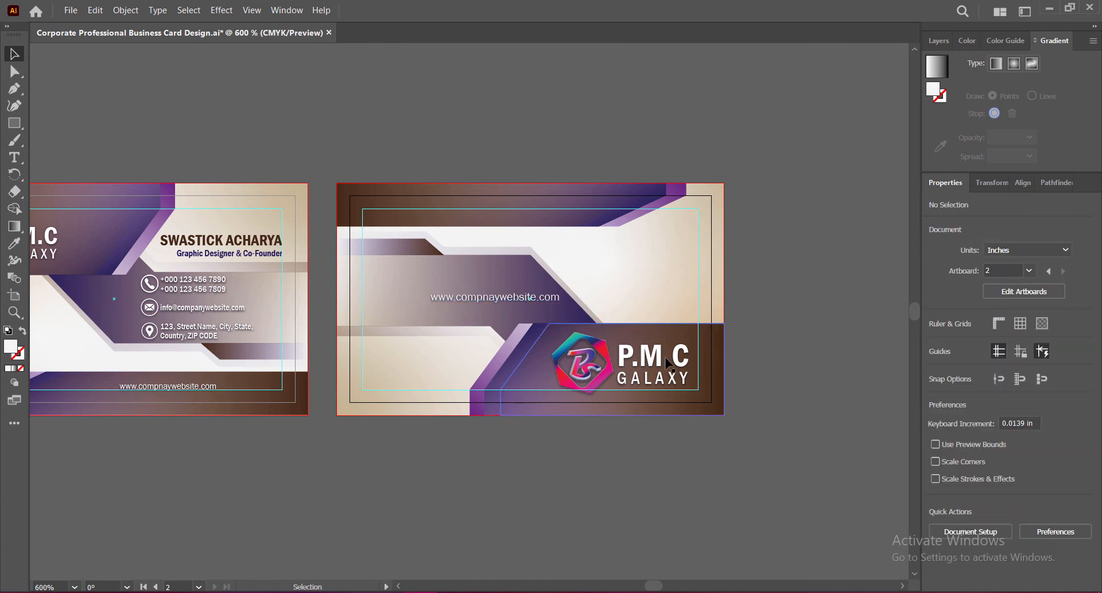
Step: Inspect the URL text's drop shadow settings and close them unchanged
click(495, 297)
click(970, 405)
key(Tab)
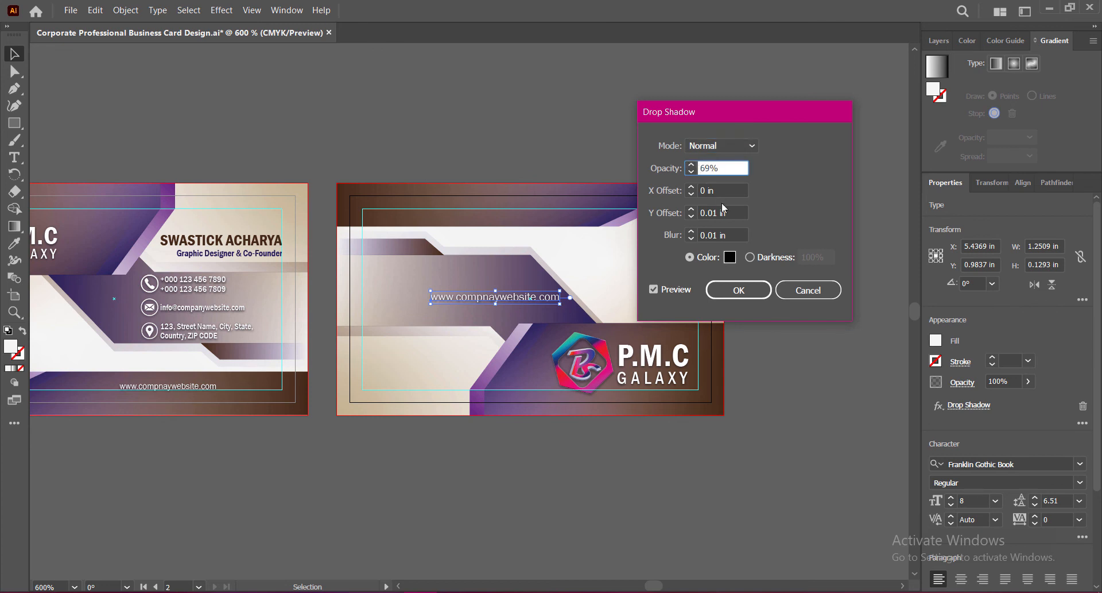
key(Tab)
key(Escape)
click(760, 338)
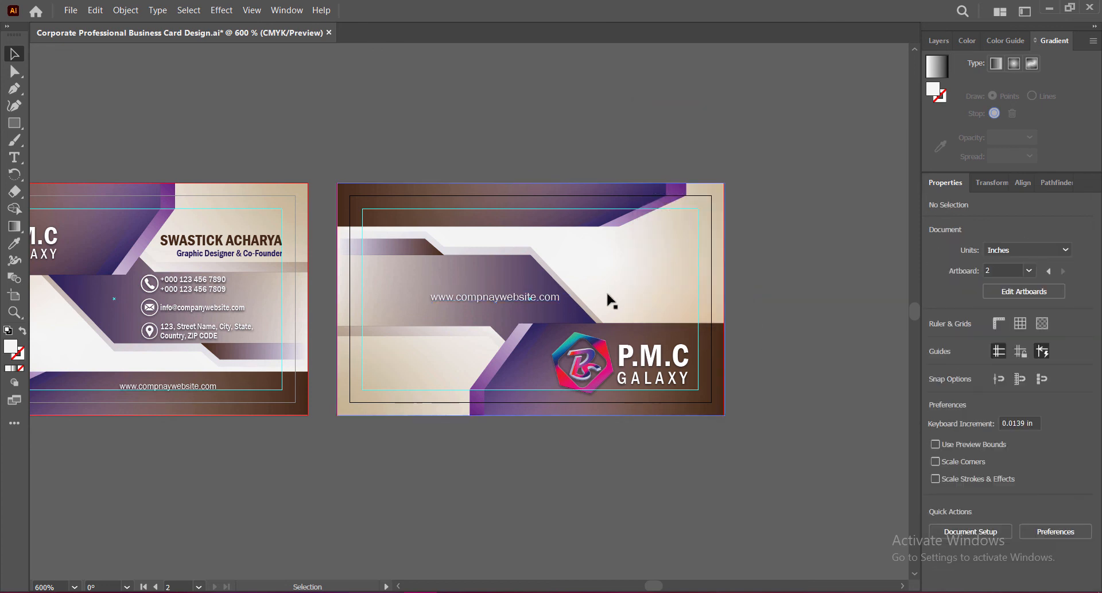
Step: Raise the URL text's drop shadow opacity to 74%, then save the file
click(505, 297)
click(969, 405)
click(692, 165)
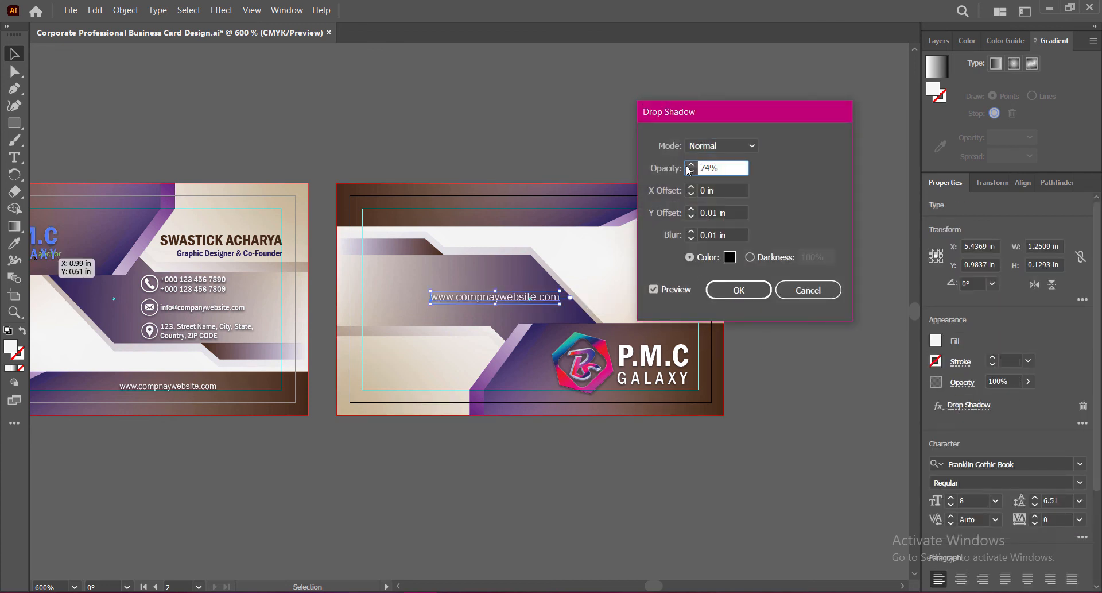
click(738, 290)
click(760, 338)
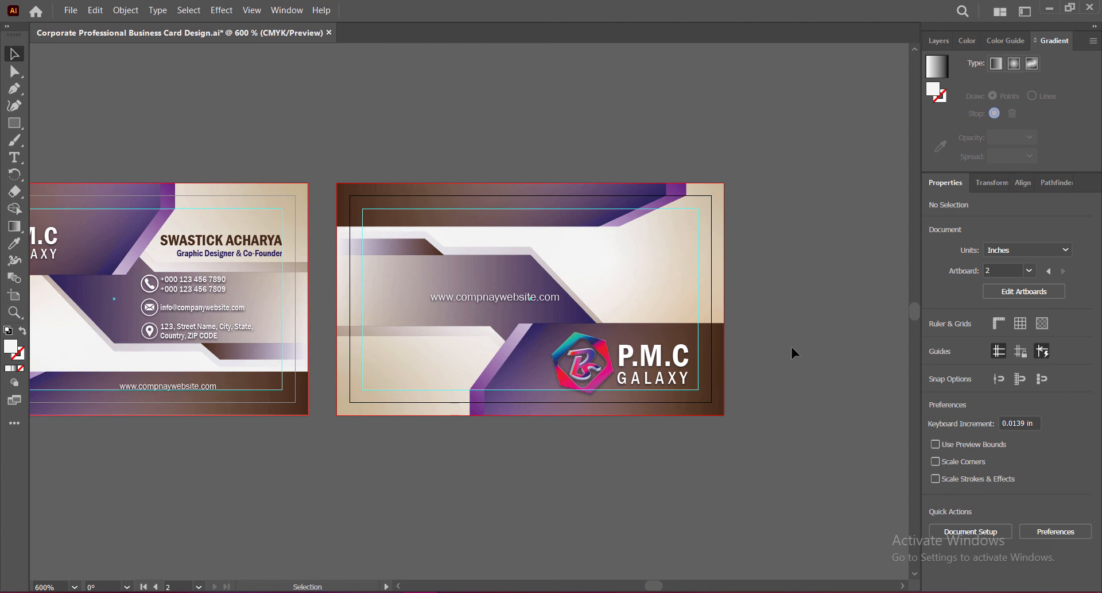
key(ctrl+s)
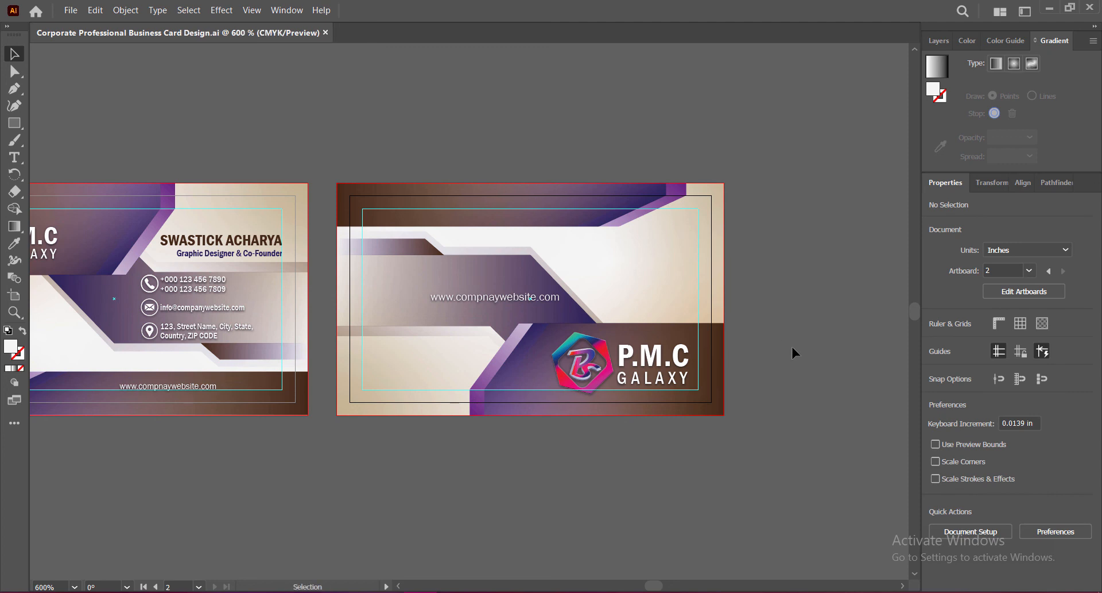
drag(466, 313, 677, 302)
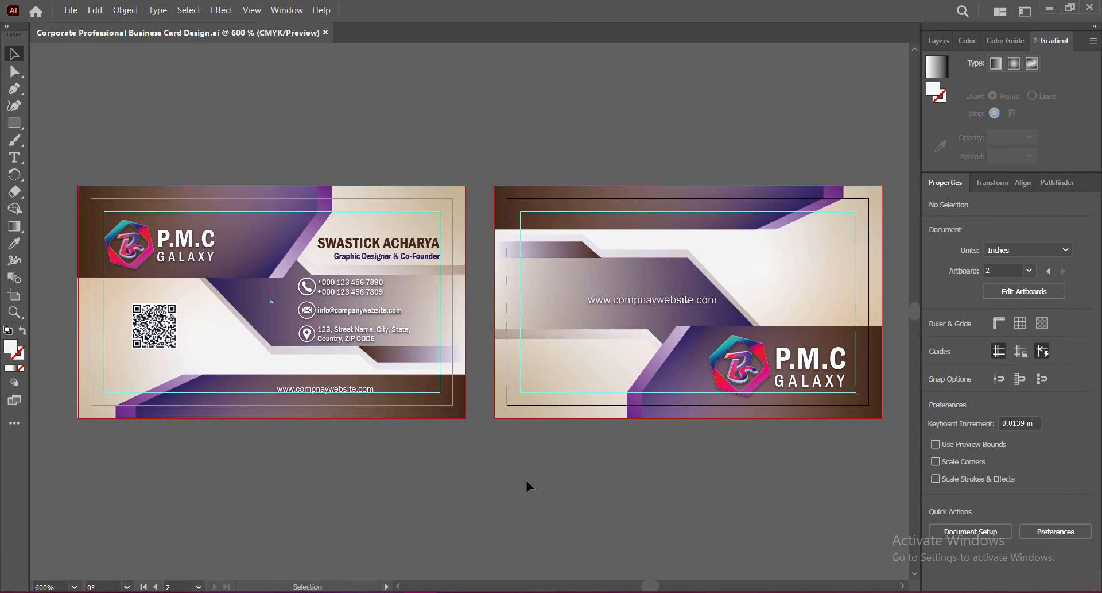
scroll(532, 356, up, 1)
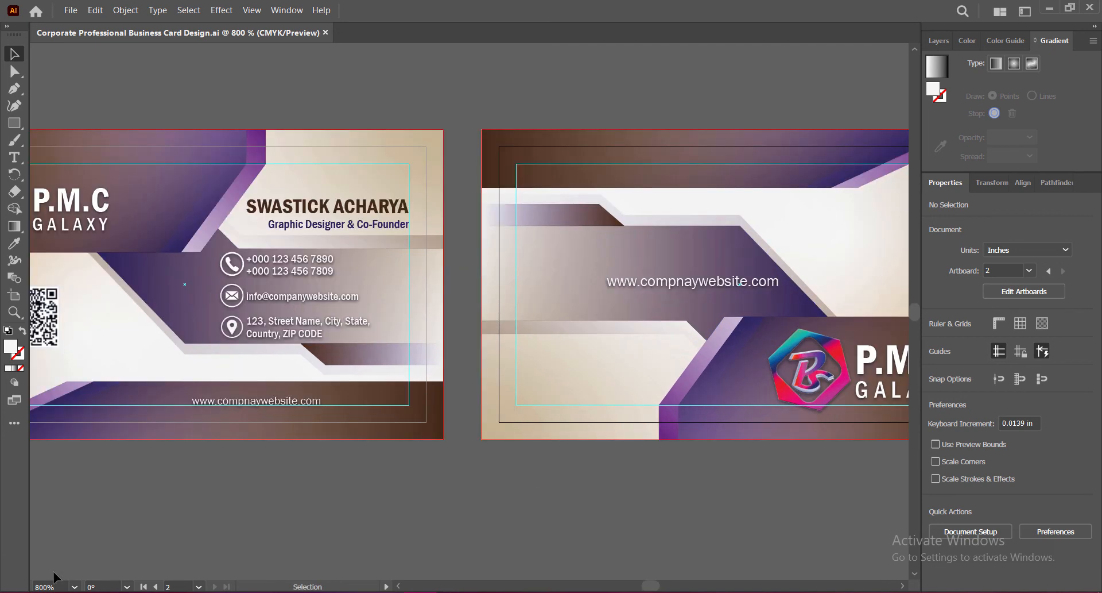
text(600)
key(Return)
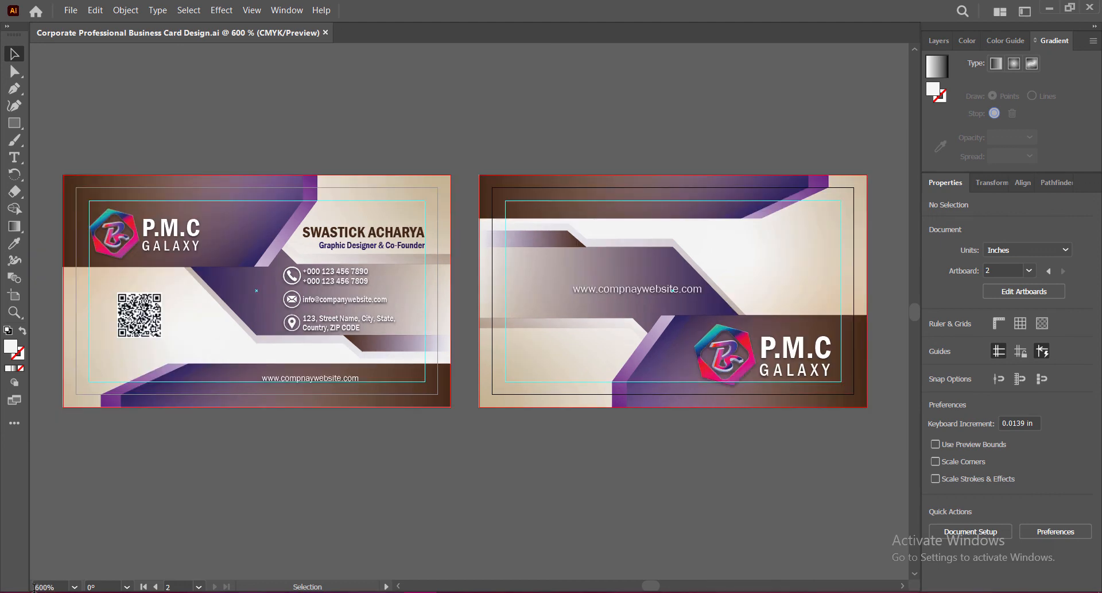
click(36, 586)
text(700)
key(Return)
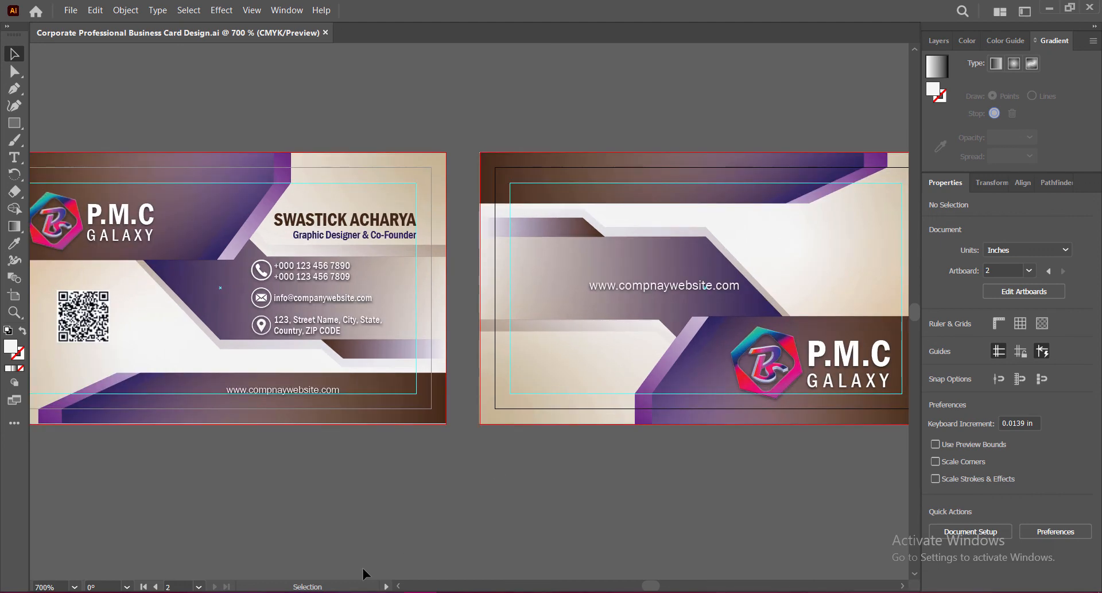
drag(371, 398, 524, 399)
scroll(374, 362, up, 3)
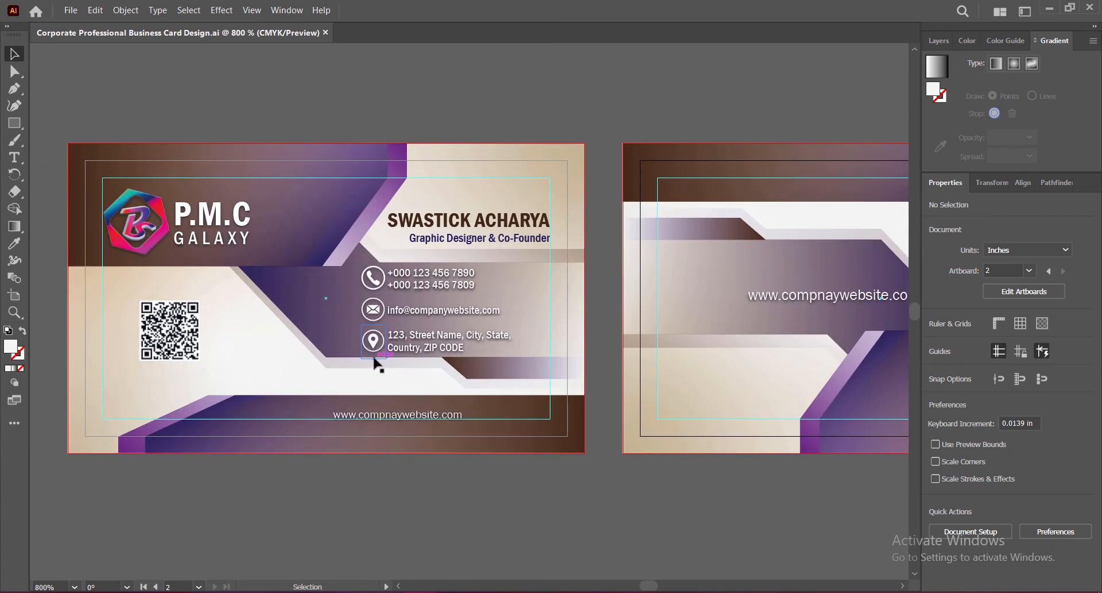
drag(381, 369, 502, 404)
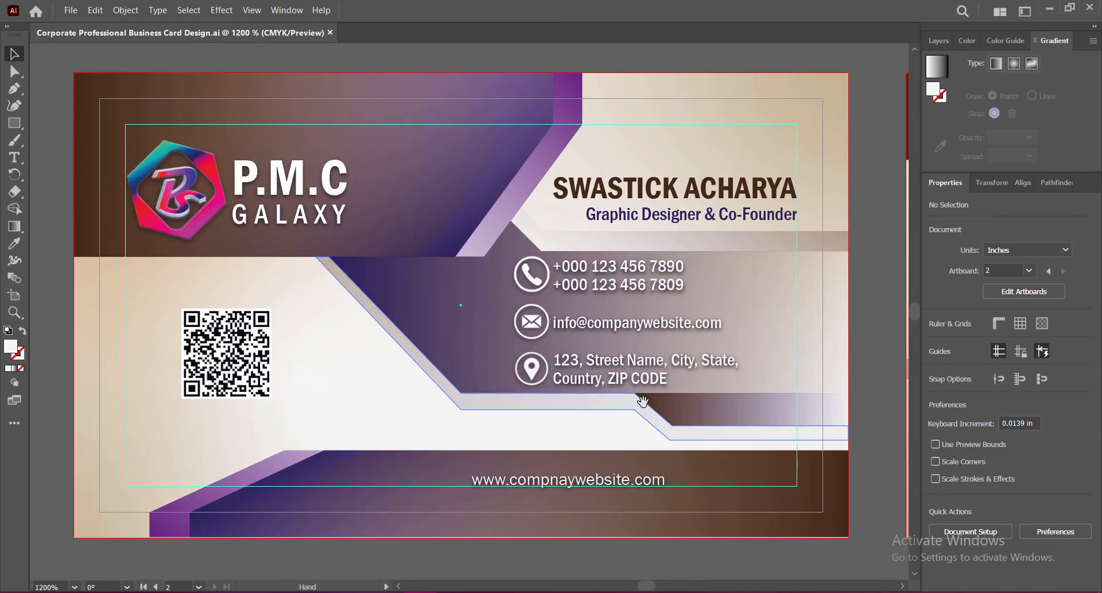
drag(643, 401, 80, 407)
drag(402, 405, 571, 436)
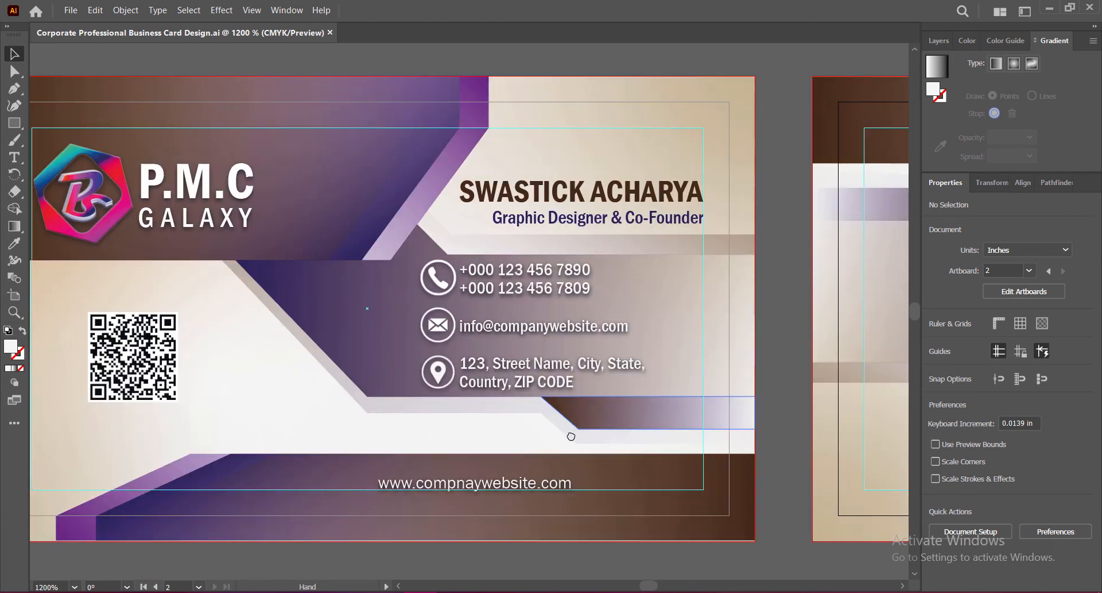
scroll(571, 437, down, 2)
drag(546, 365, 387, 368)
drag(746, 376, 609, 377)
drag(287, 377, 531, 377)
drag(404, 377, 534, 376)
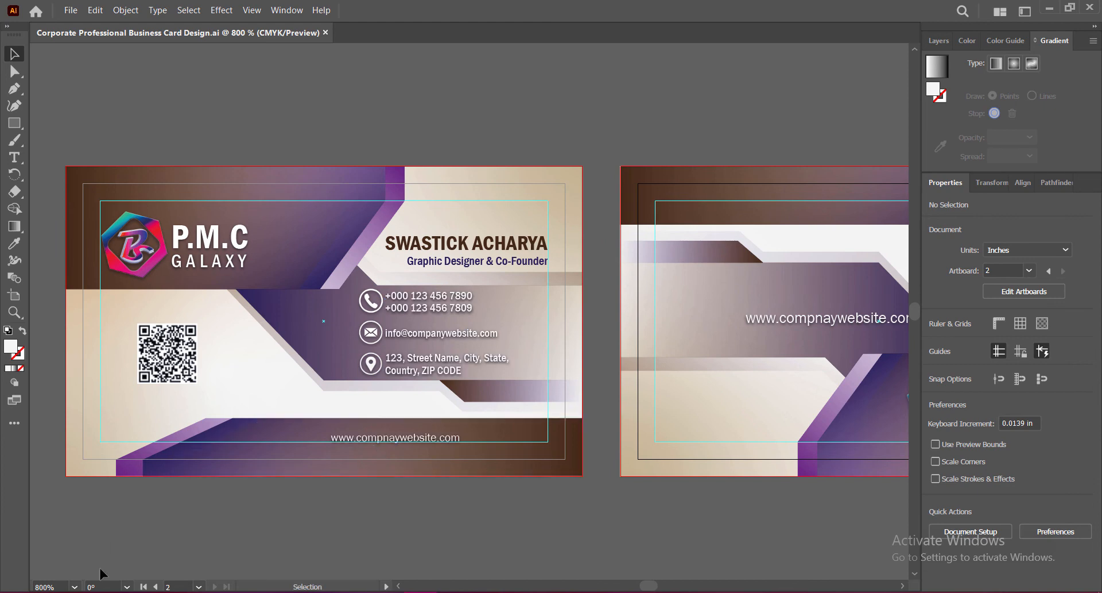
click(38, 586)
text(600)
key(Return)
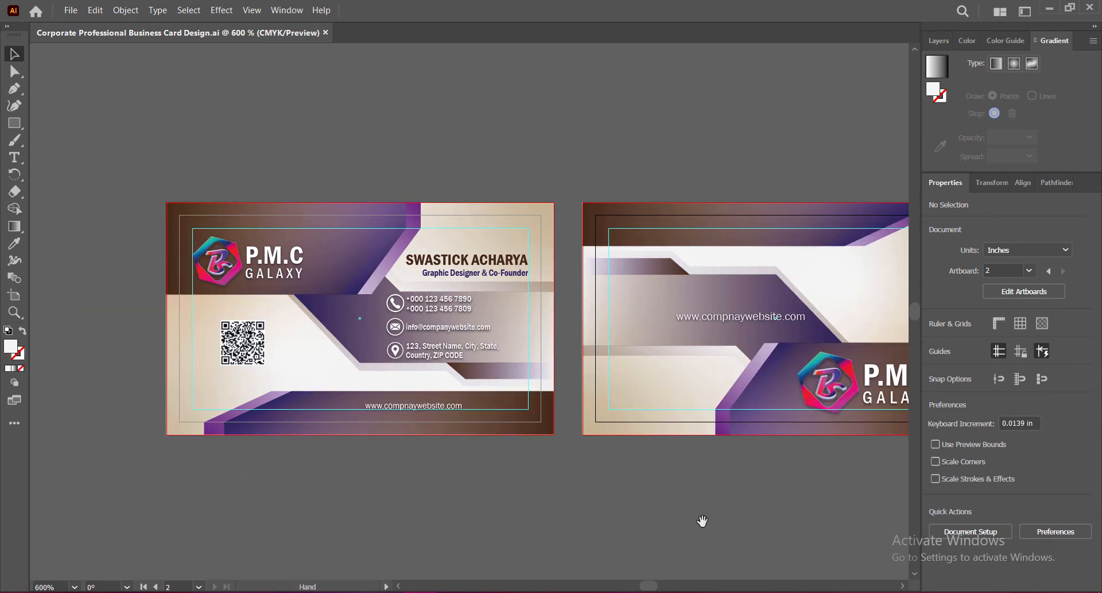
drag(702, 522, 610, 503)
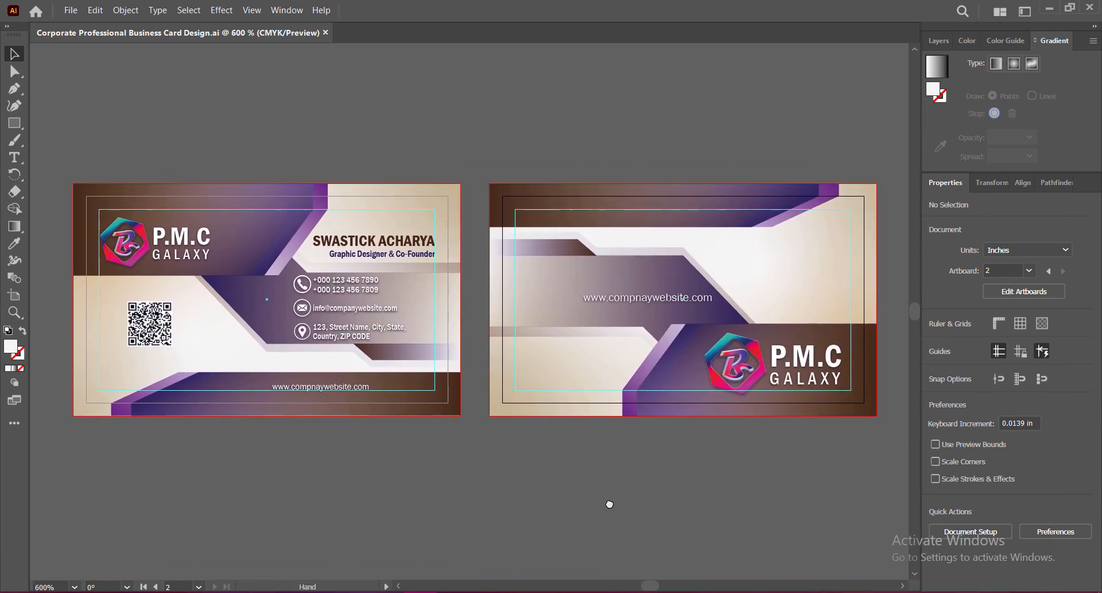